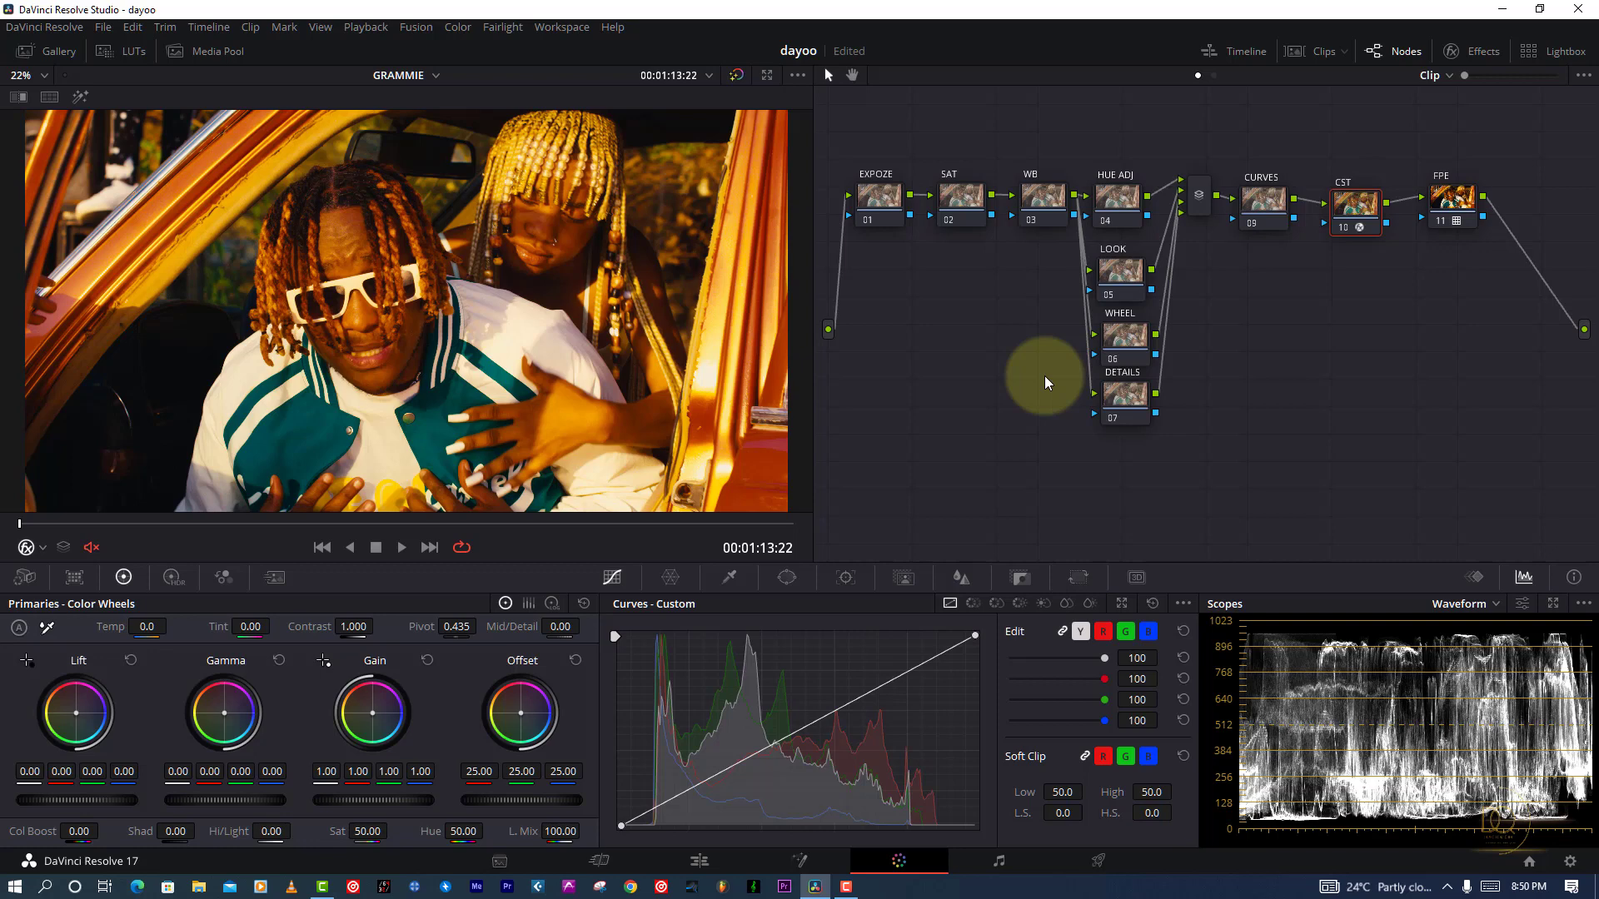
Step: Save the project and toggle the CST and FPE nodes to compare their effect, leaving CST enabled and FPE disabled
{"action": "key", "text": "ctrl+s"}
{"action": "left_click", "coordinate": [1343, 226]}
{"action": "left_click", "coordinate": [1478, 203]}
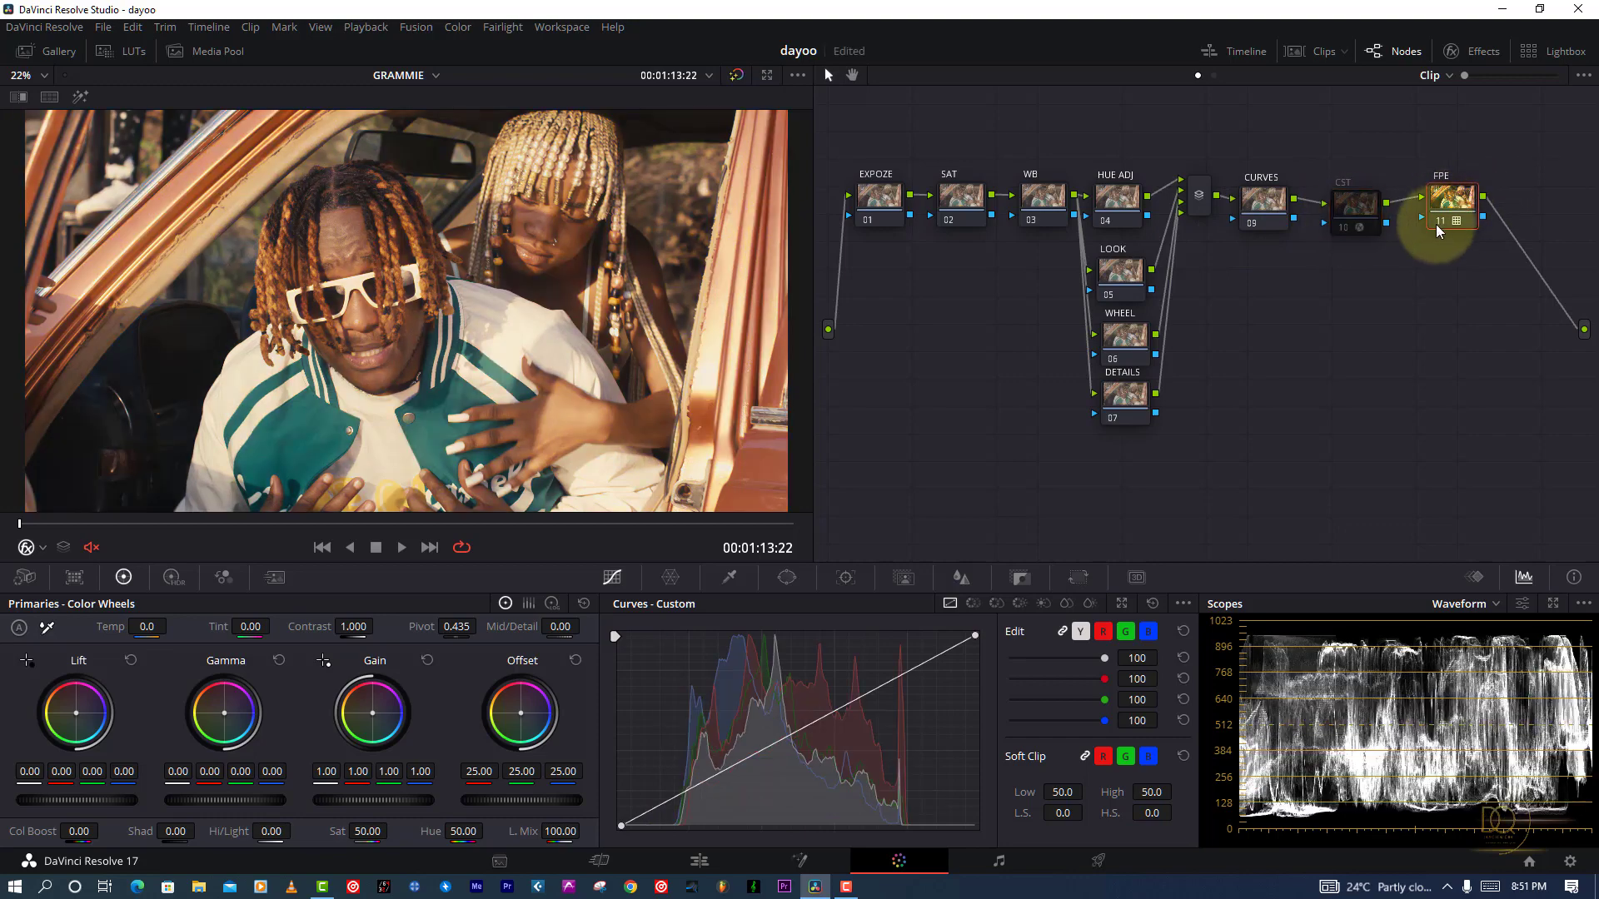
{"action": "left_click", "coordinate": [1435, 223]}
{"action": "left_click", "coordinate": [1435, 223]}
{"action": "left_click", "coordinate": [1437, 222]}
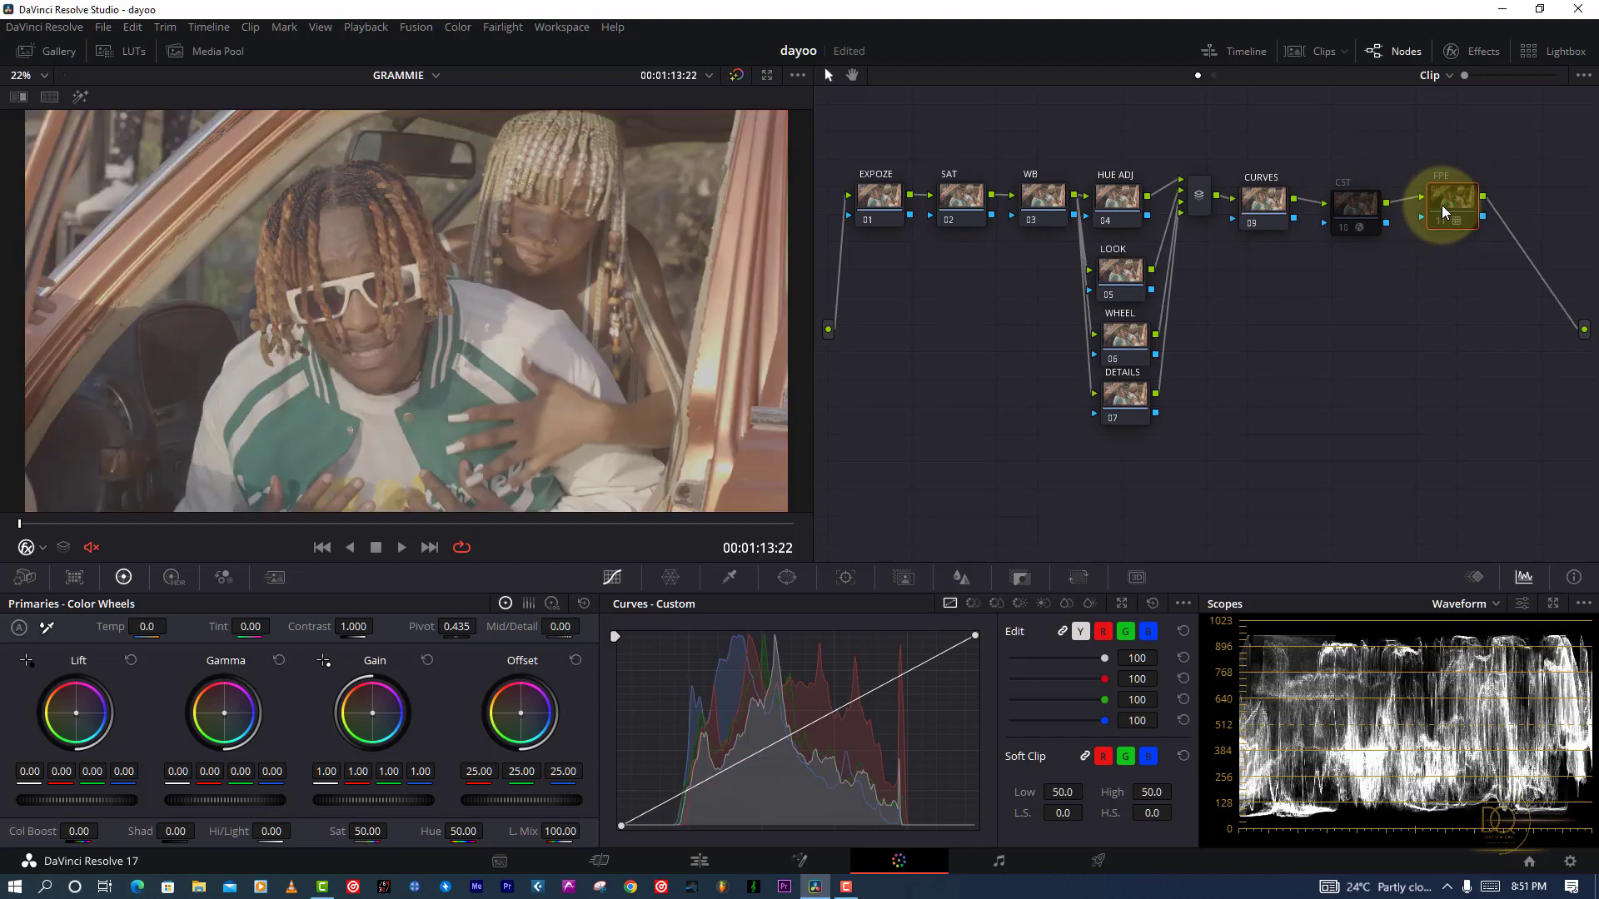
{"action": "left_click", "coordinate": [1354, 208]}
{"action": "left_click", "coordinate": [1344, 226]}
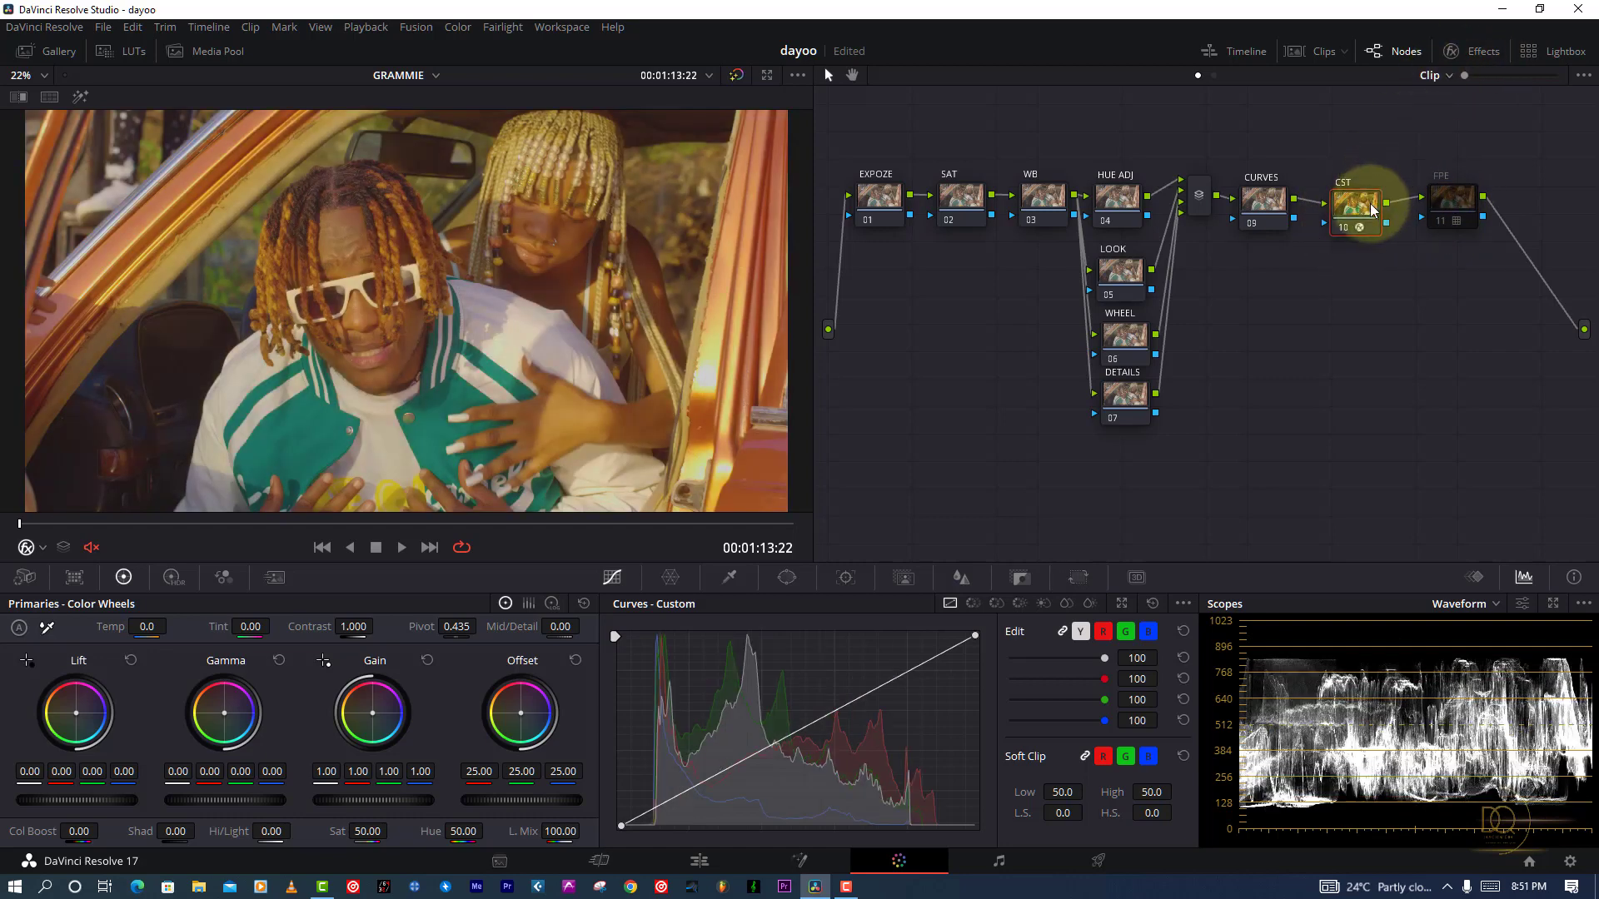
Step: Bypass all grades to view the ungraded footage full screen, and restore the grades
{"action": "left_click", "coordinate": [736, 76]}
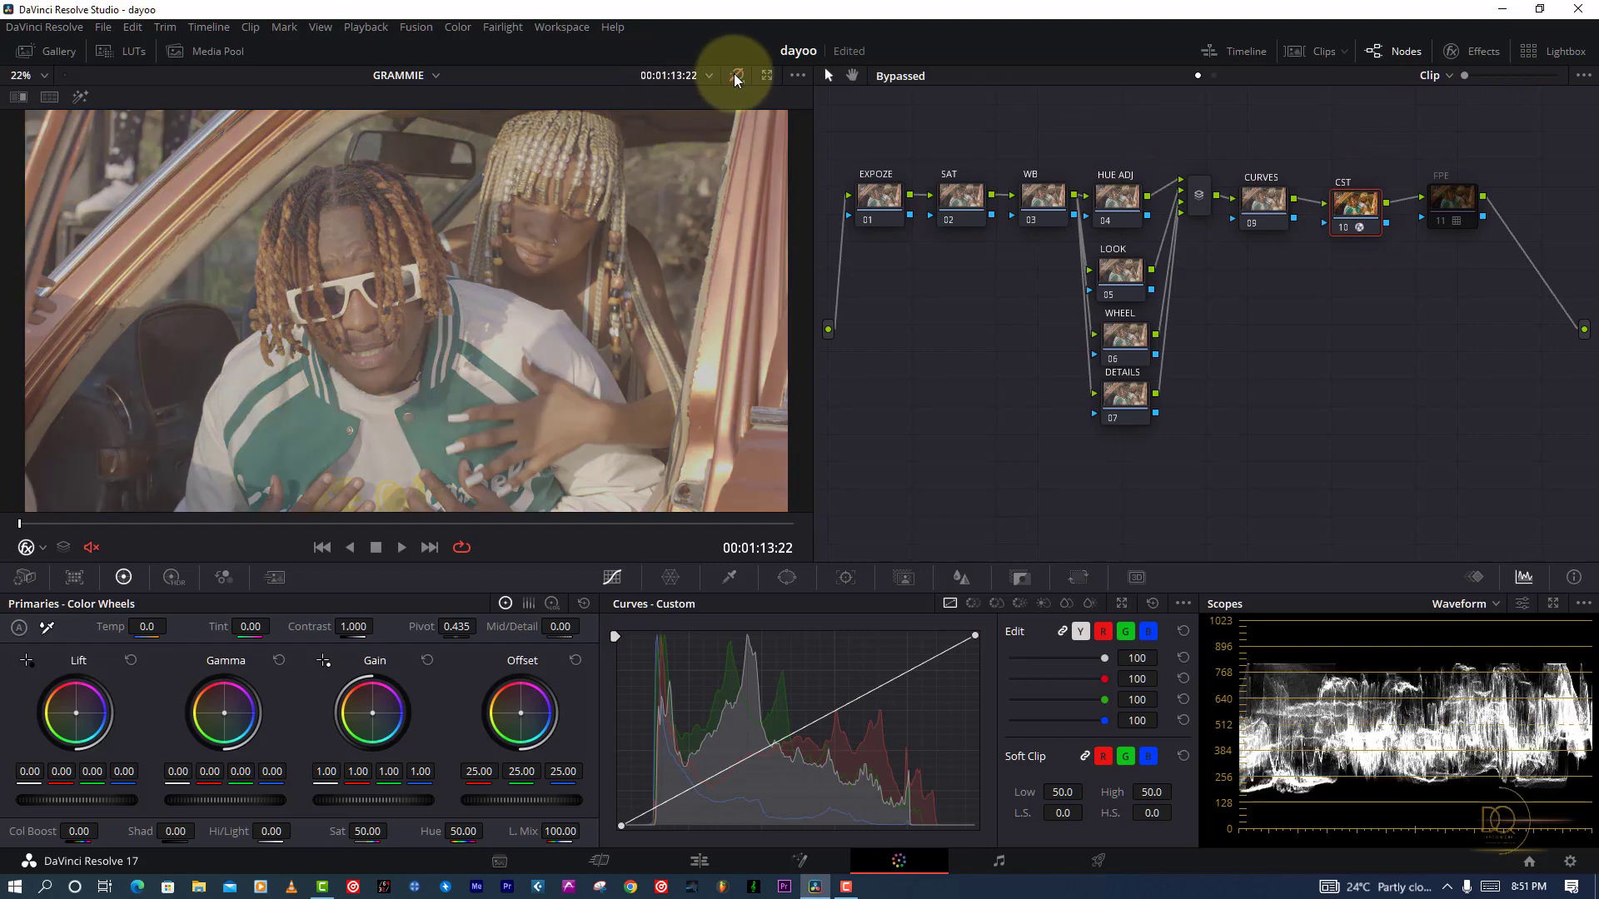
{"action": "key", "text": "ctrl+f"}
{"action": "key", "text": "space"}
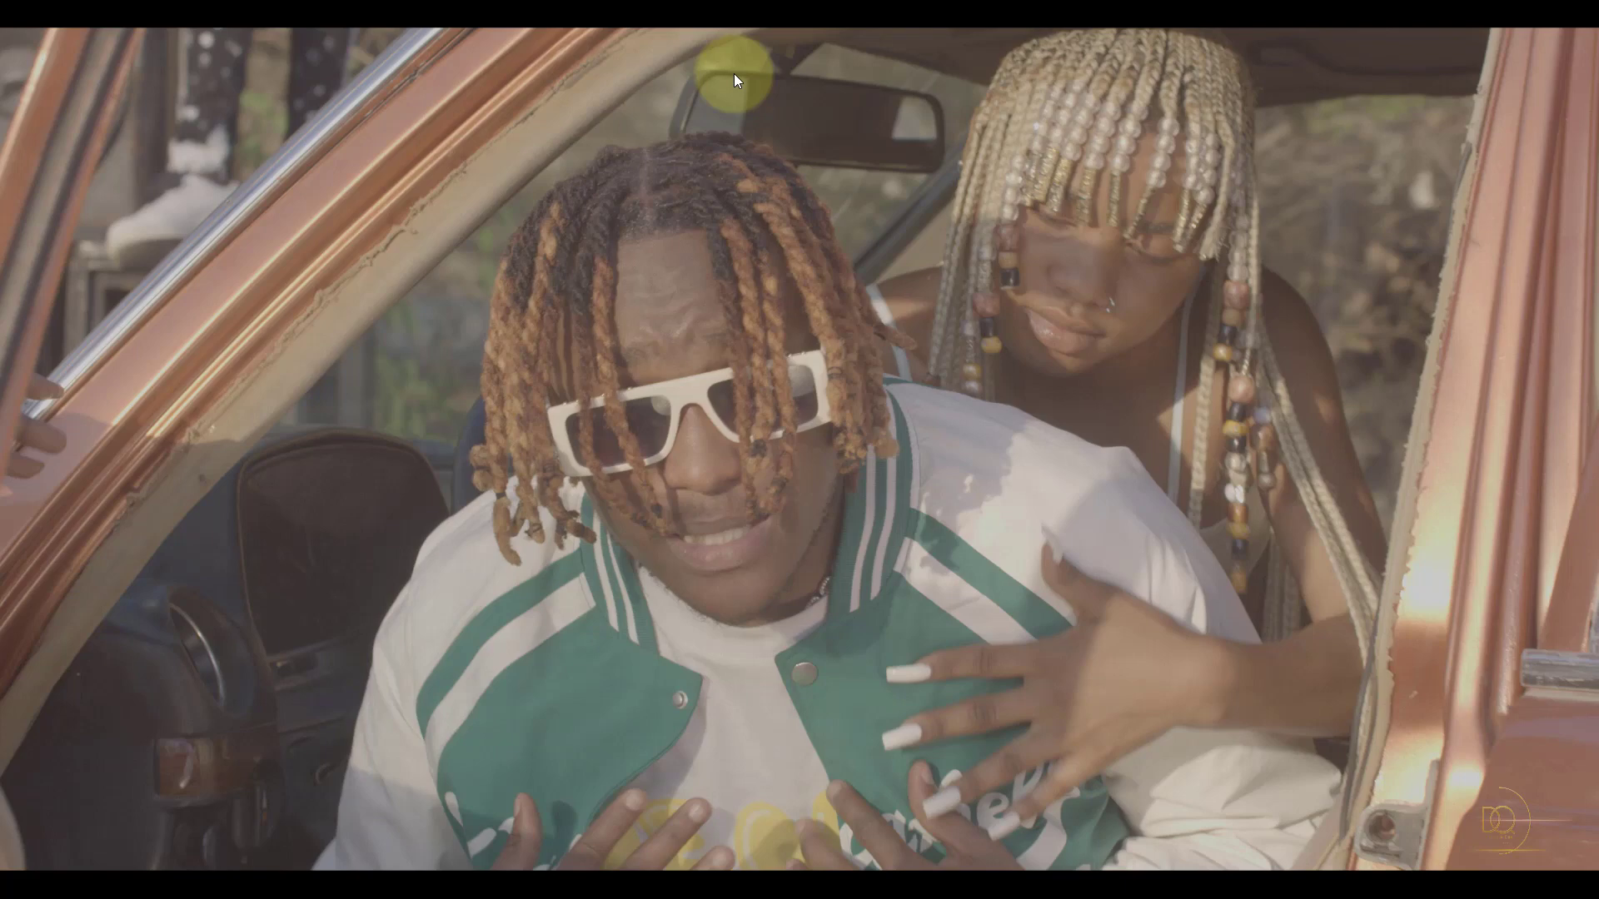
{"action": "key", "text": "ctrl+f"}
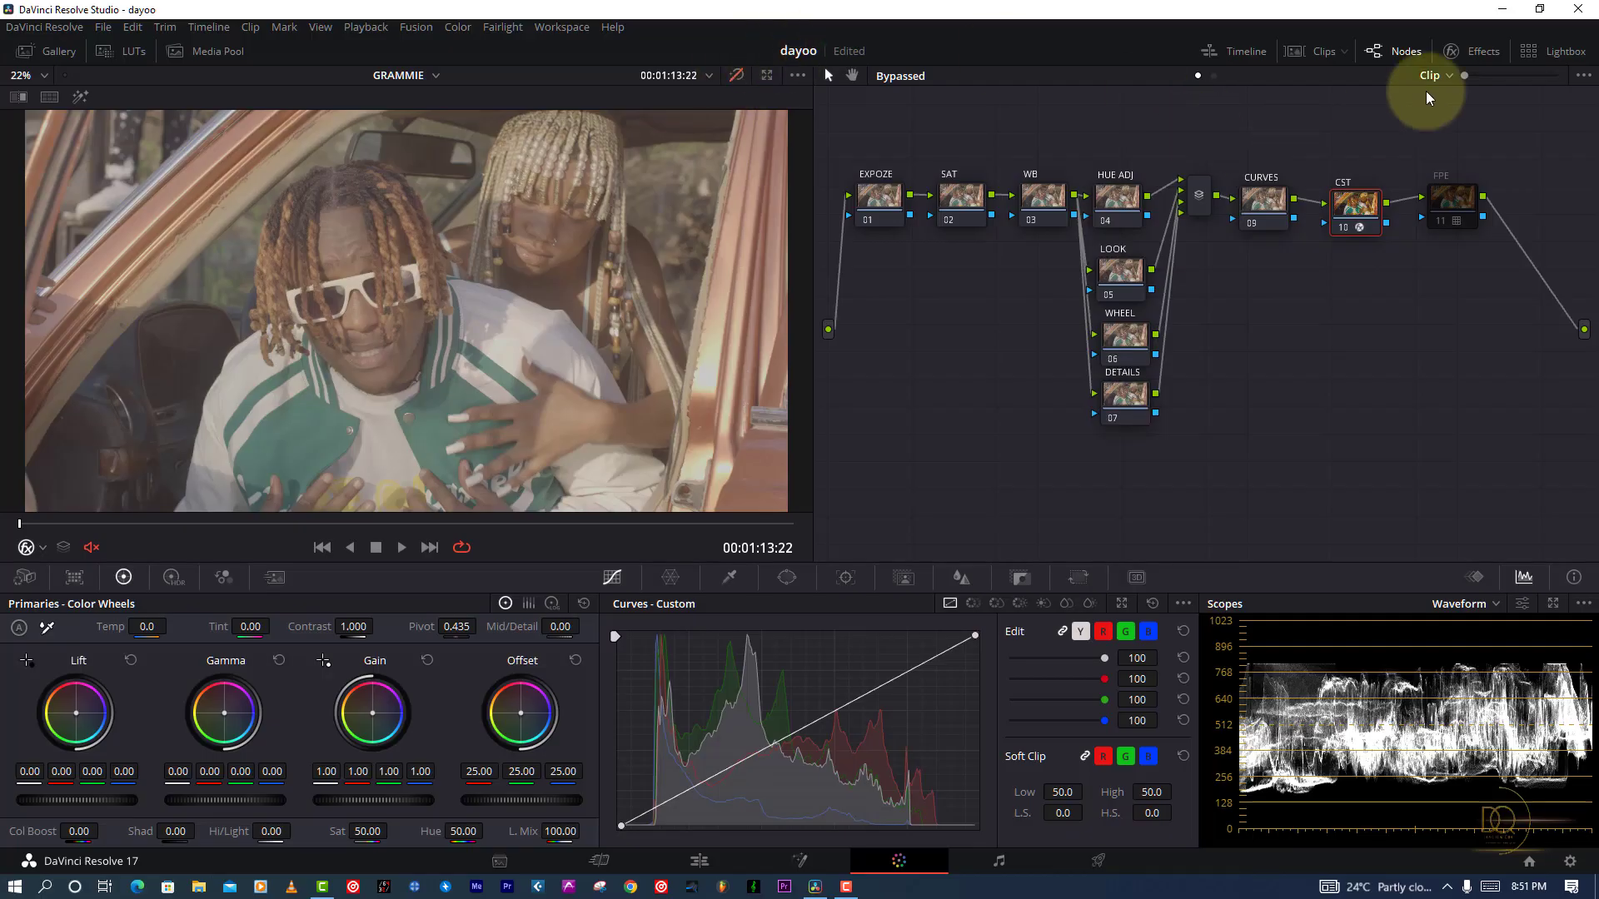
{"action": "left_click", "coordinate": [738, 74]}
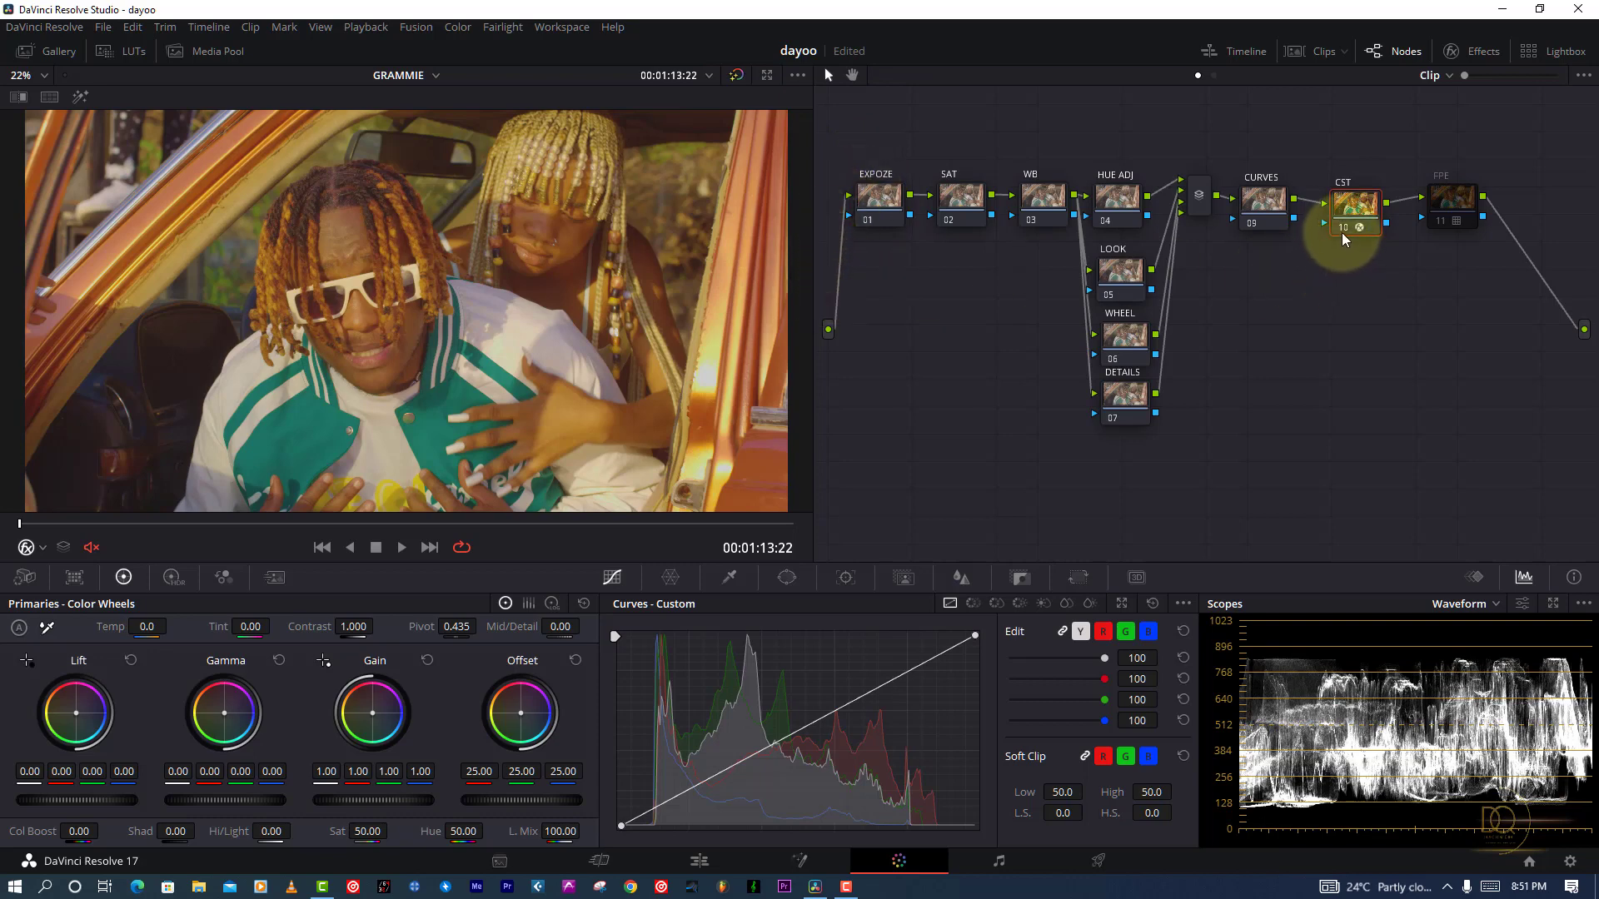
Step: Show the CST node's Color Space Transform settings beside an enlarged viewer and reset all of the effect's parameters
{"action": "left_click", "coordinate": [1470, 53]}
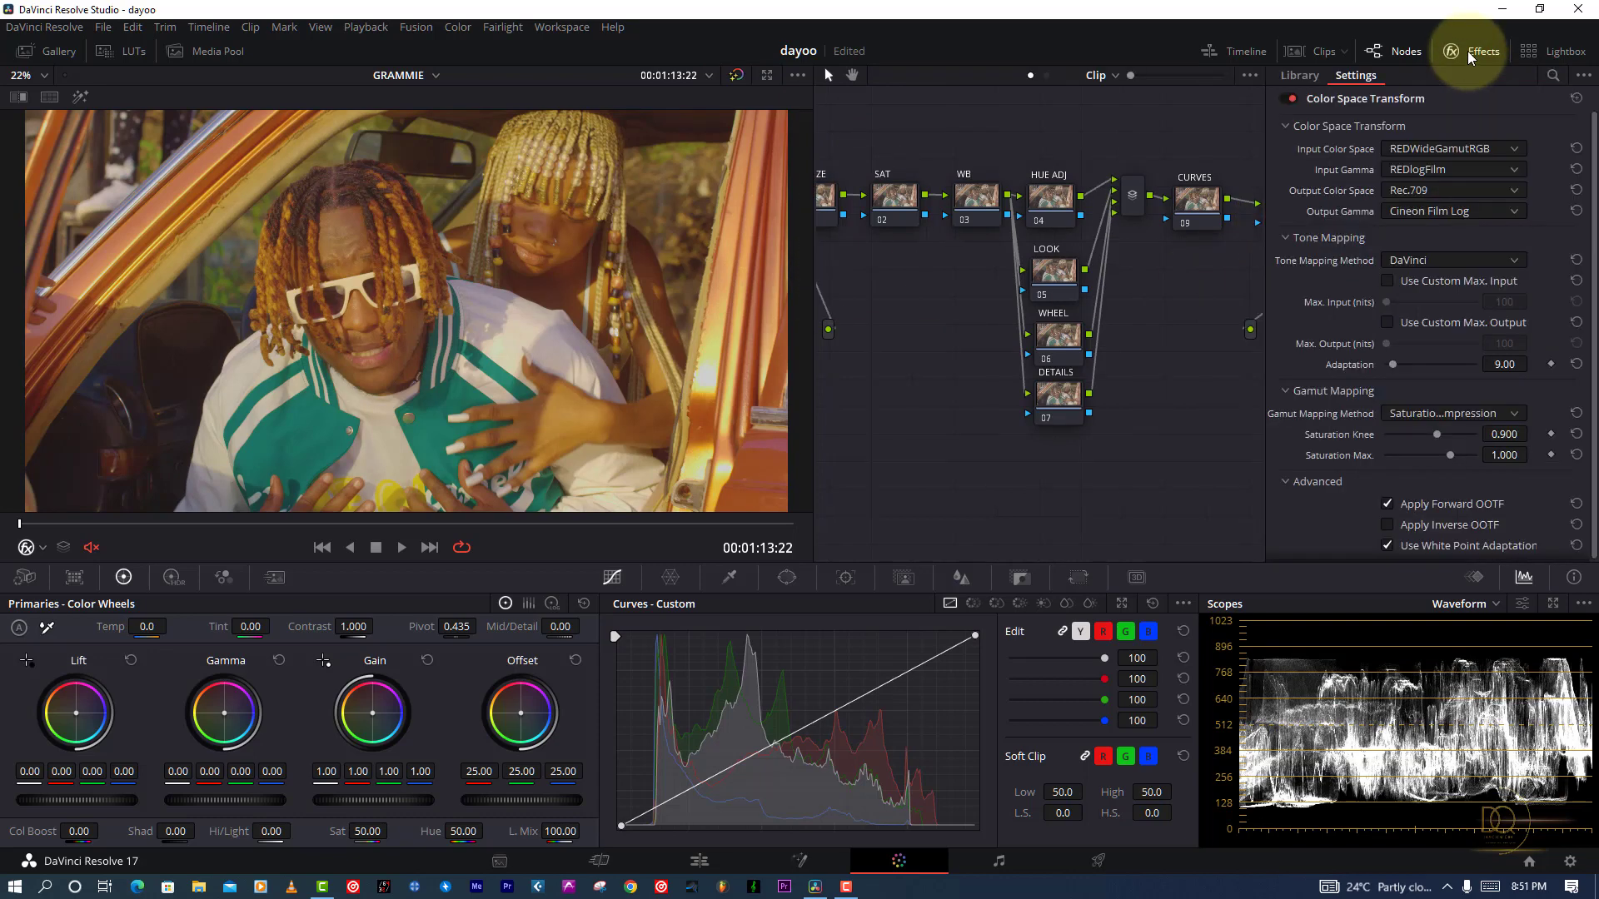
{"action": "left_click", "coordinate": [1470, 53]}
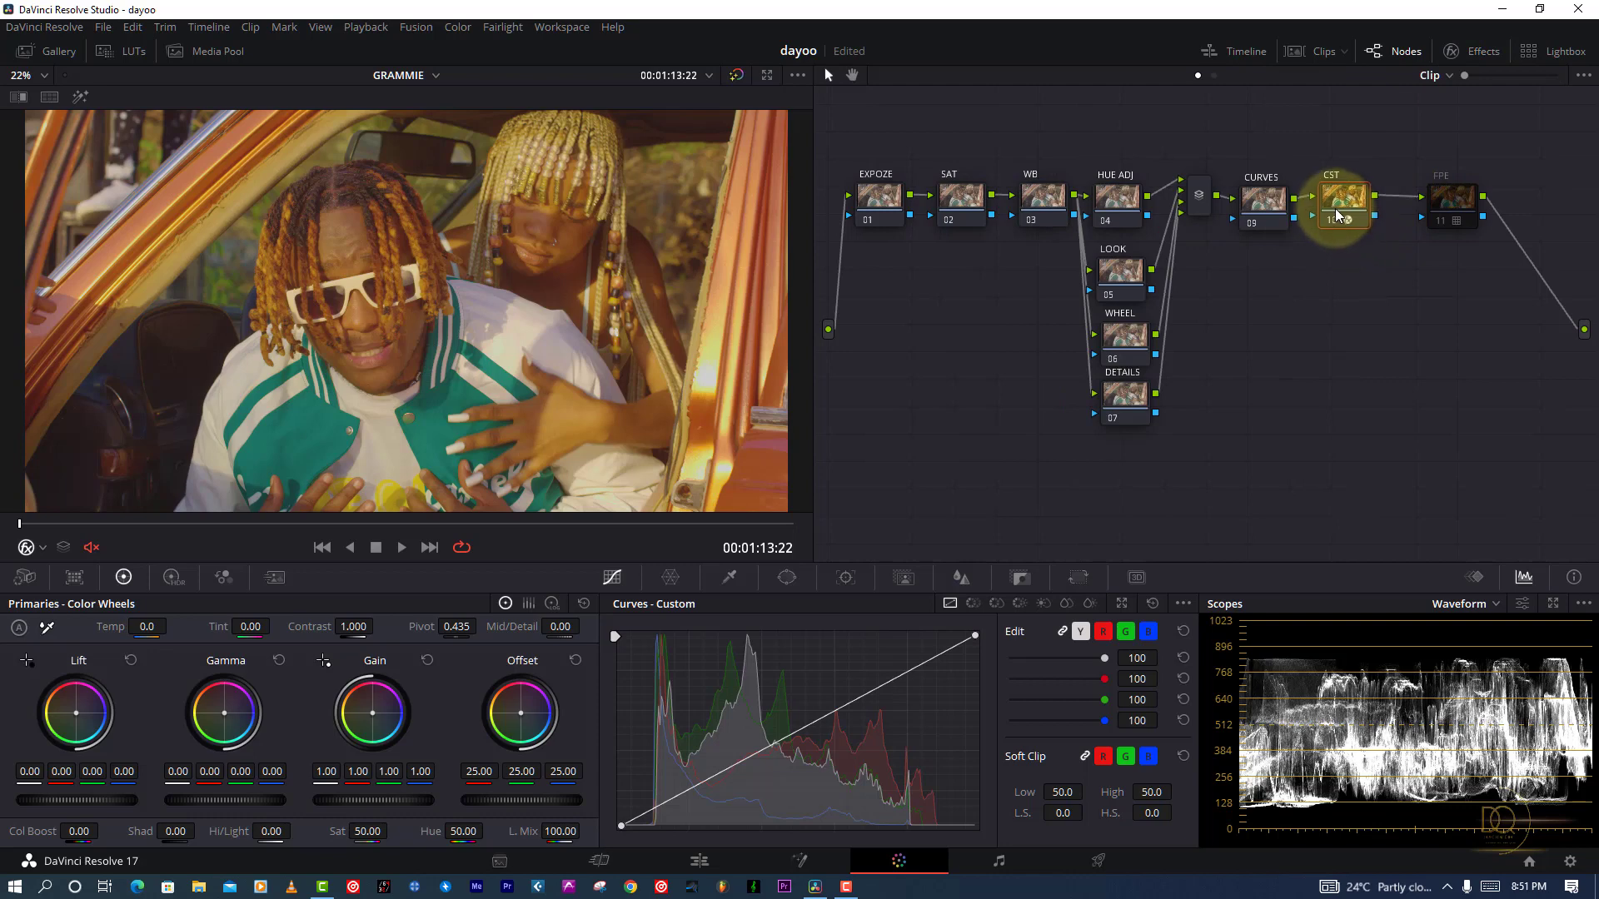
{"action": "left_click", "coordinate": [1477, 48]}
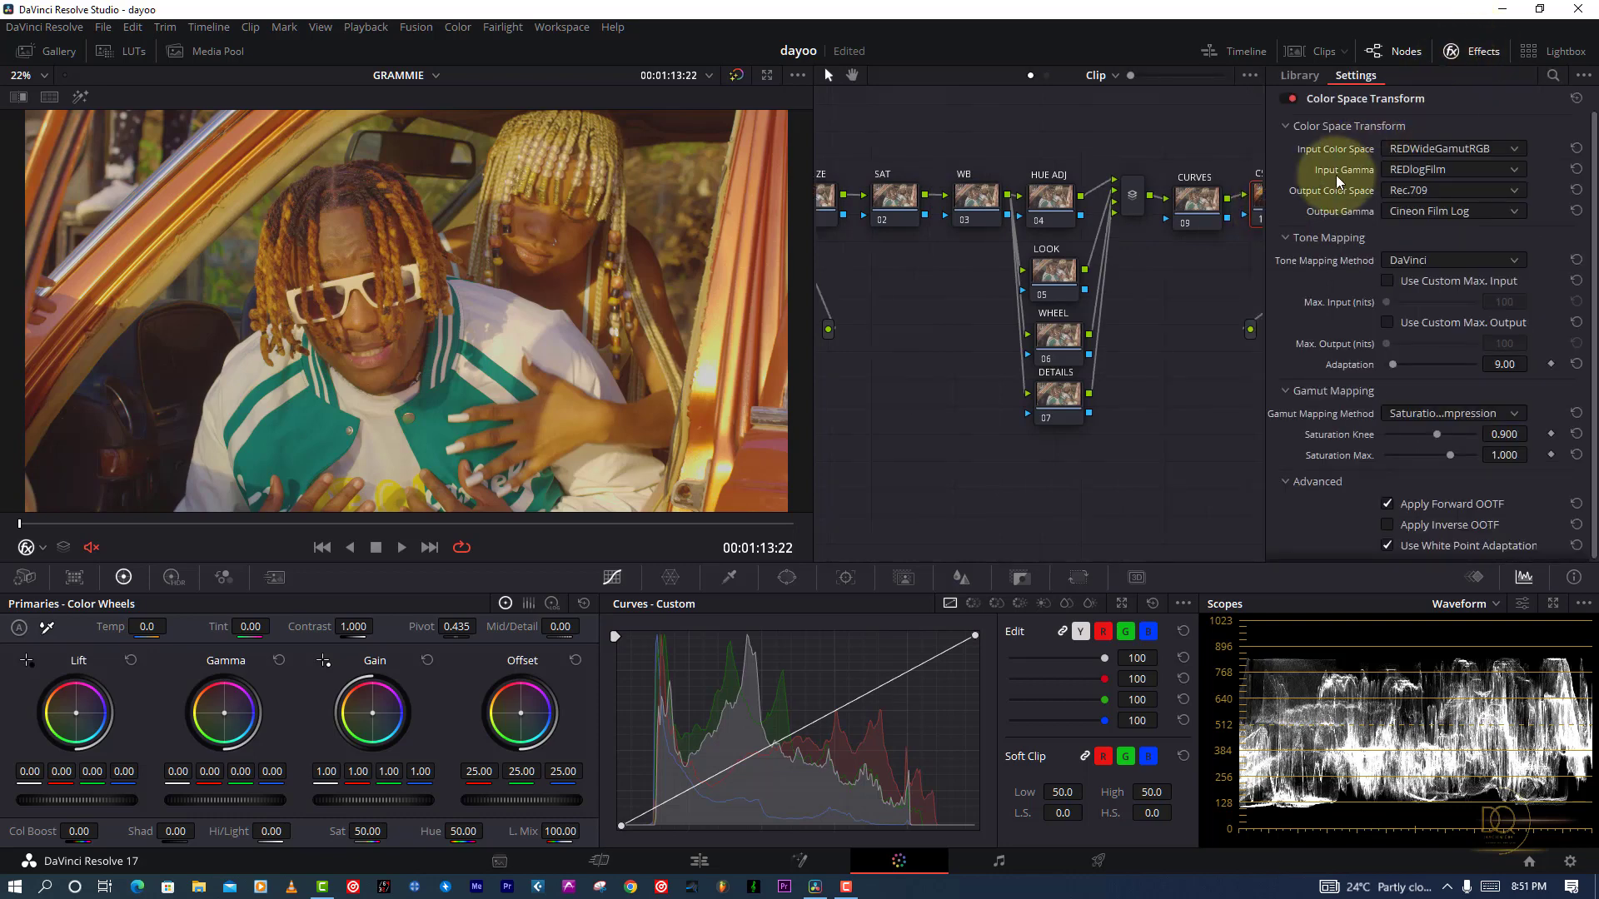
{"action": "key", "text": "ctrl+shift+n"}
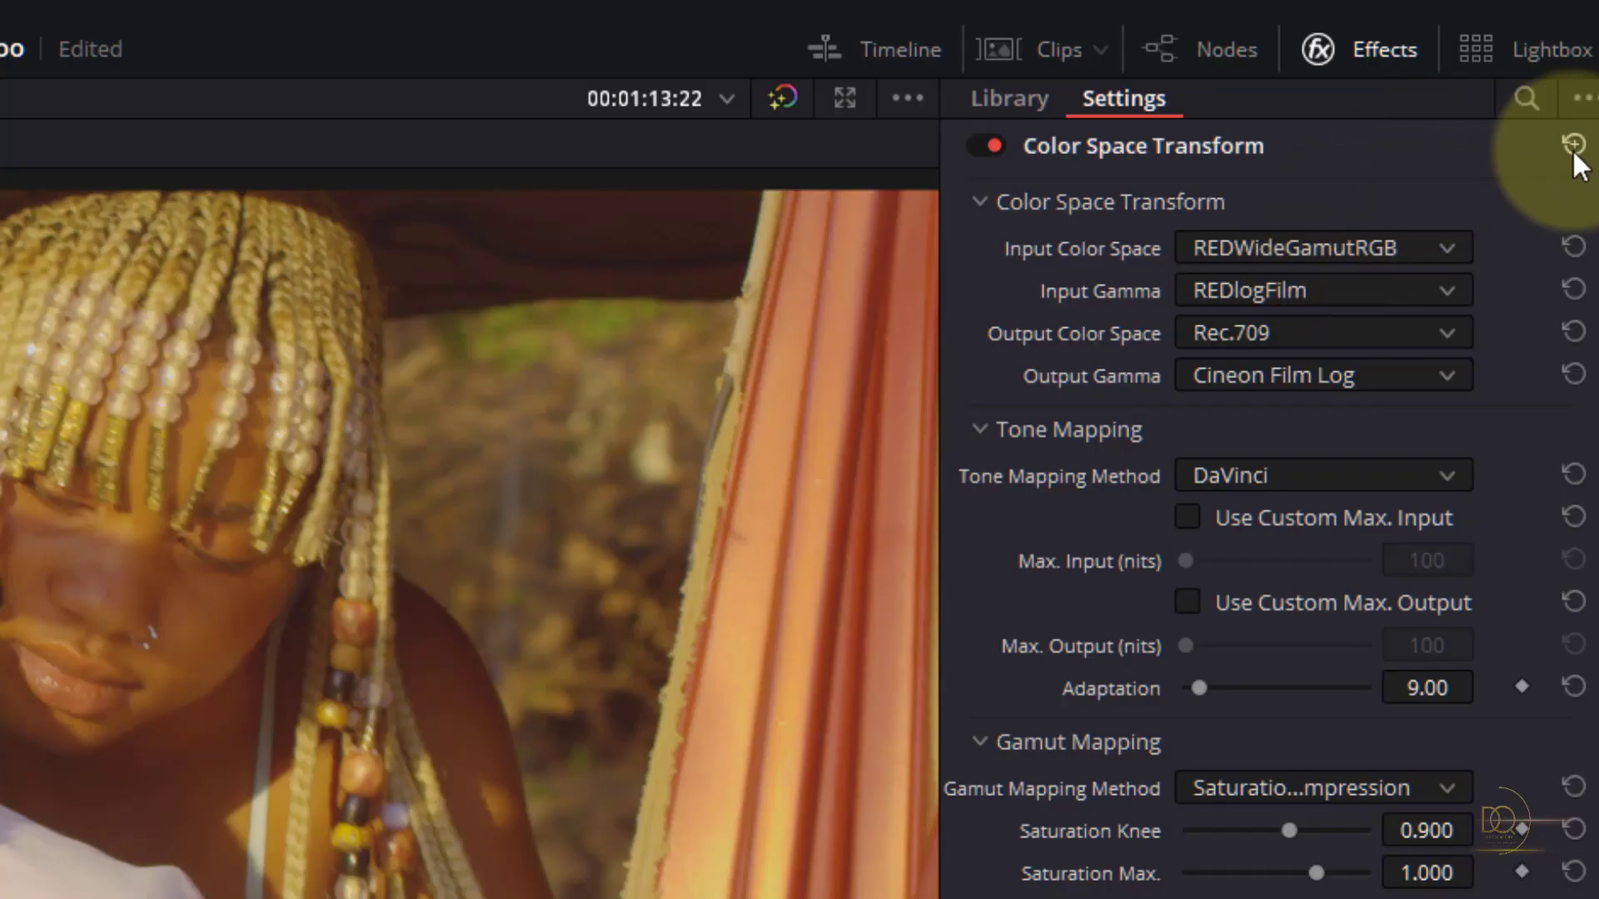
{"action": "left_click", "coordinate": [1572, 143]}
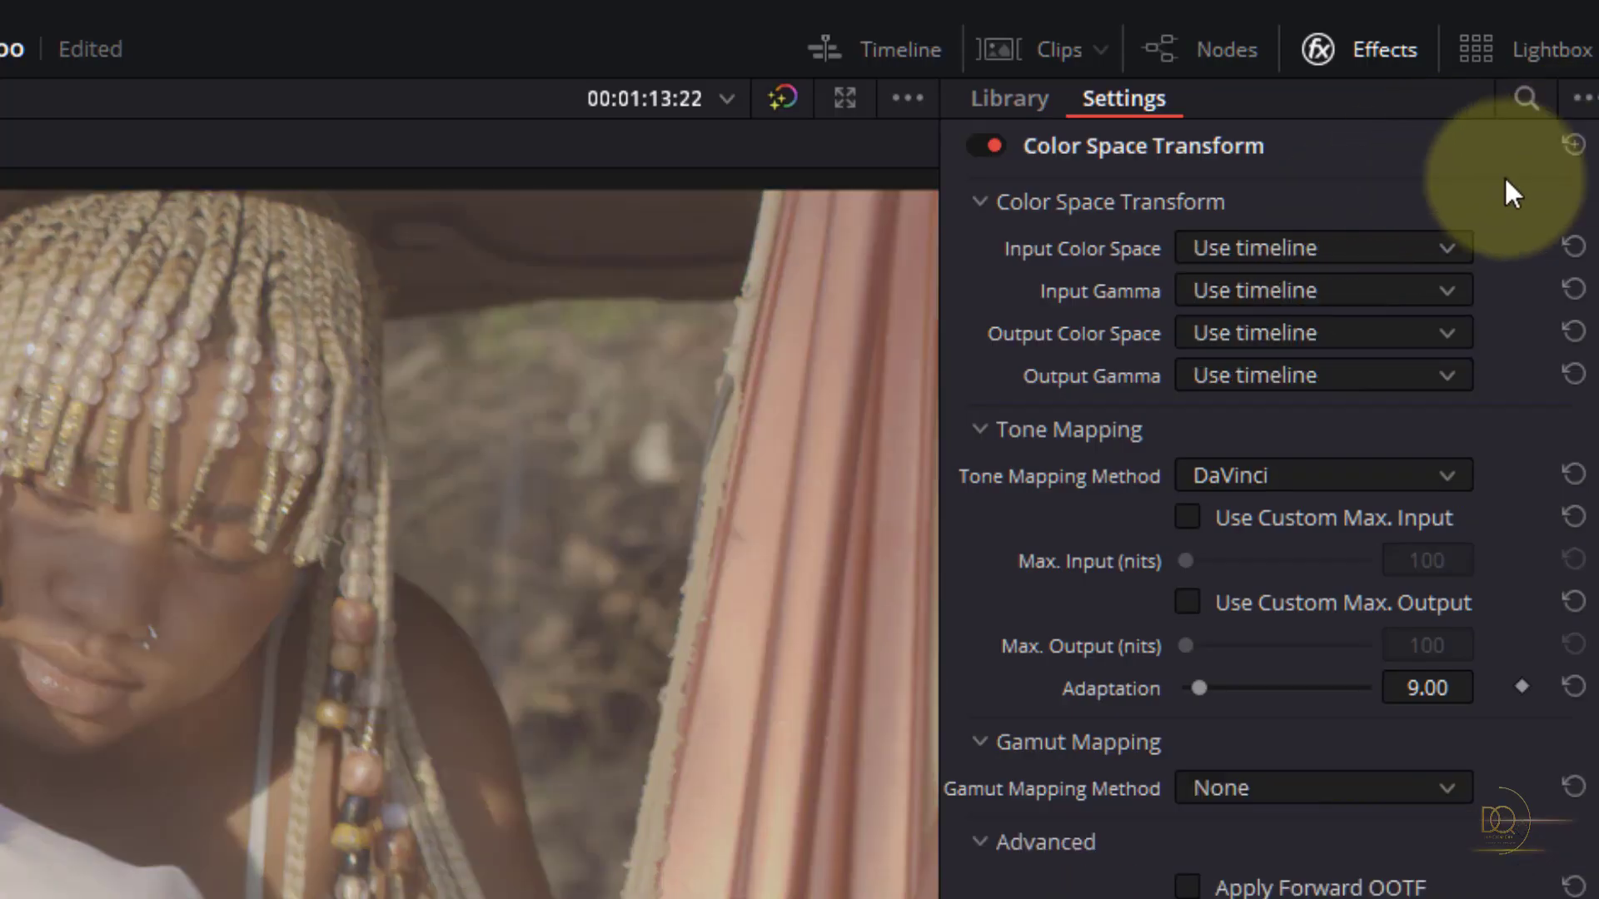
Step: Set the Color Space Transform's Input Color Space to REDWideGamutRGB
{"action": "left_click", "coordinate": [1312, 245]}
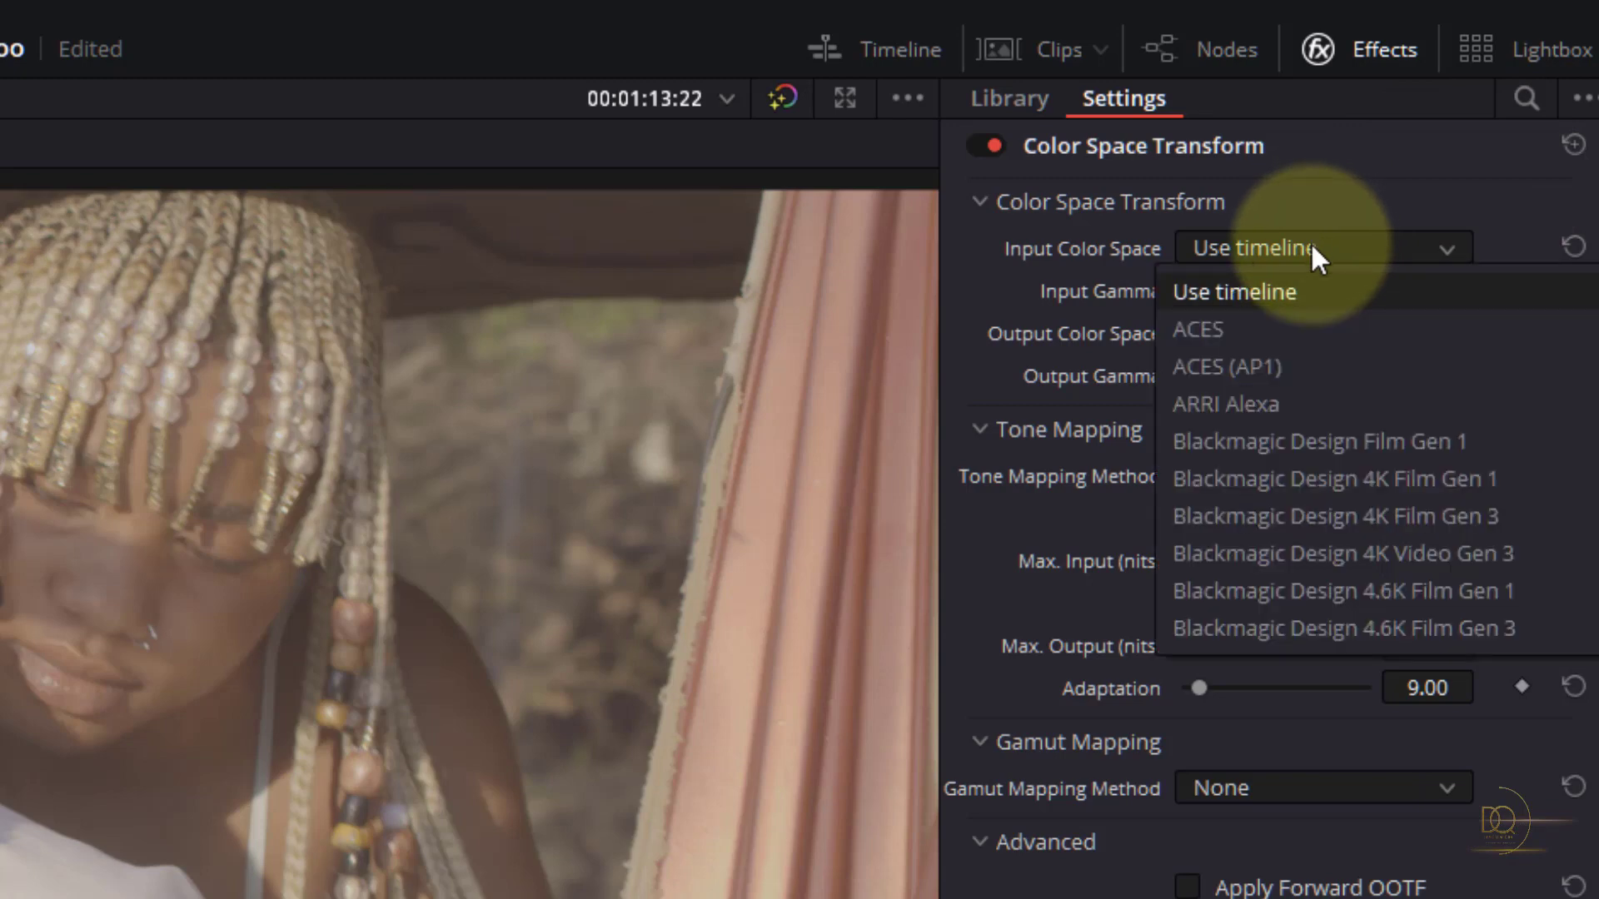
{"action": "scroll", "coordinate": [1310, 241], "scroll_direction": "down", "scroll_amount": 10}
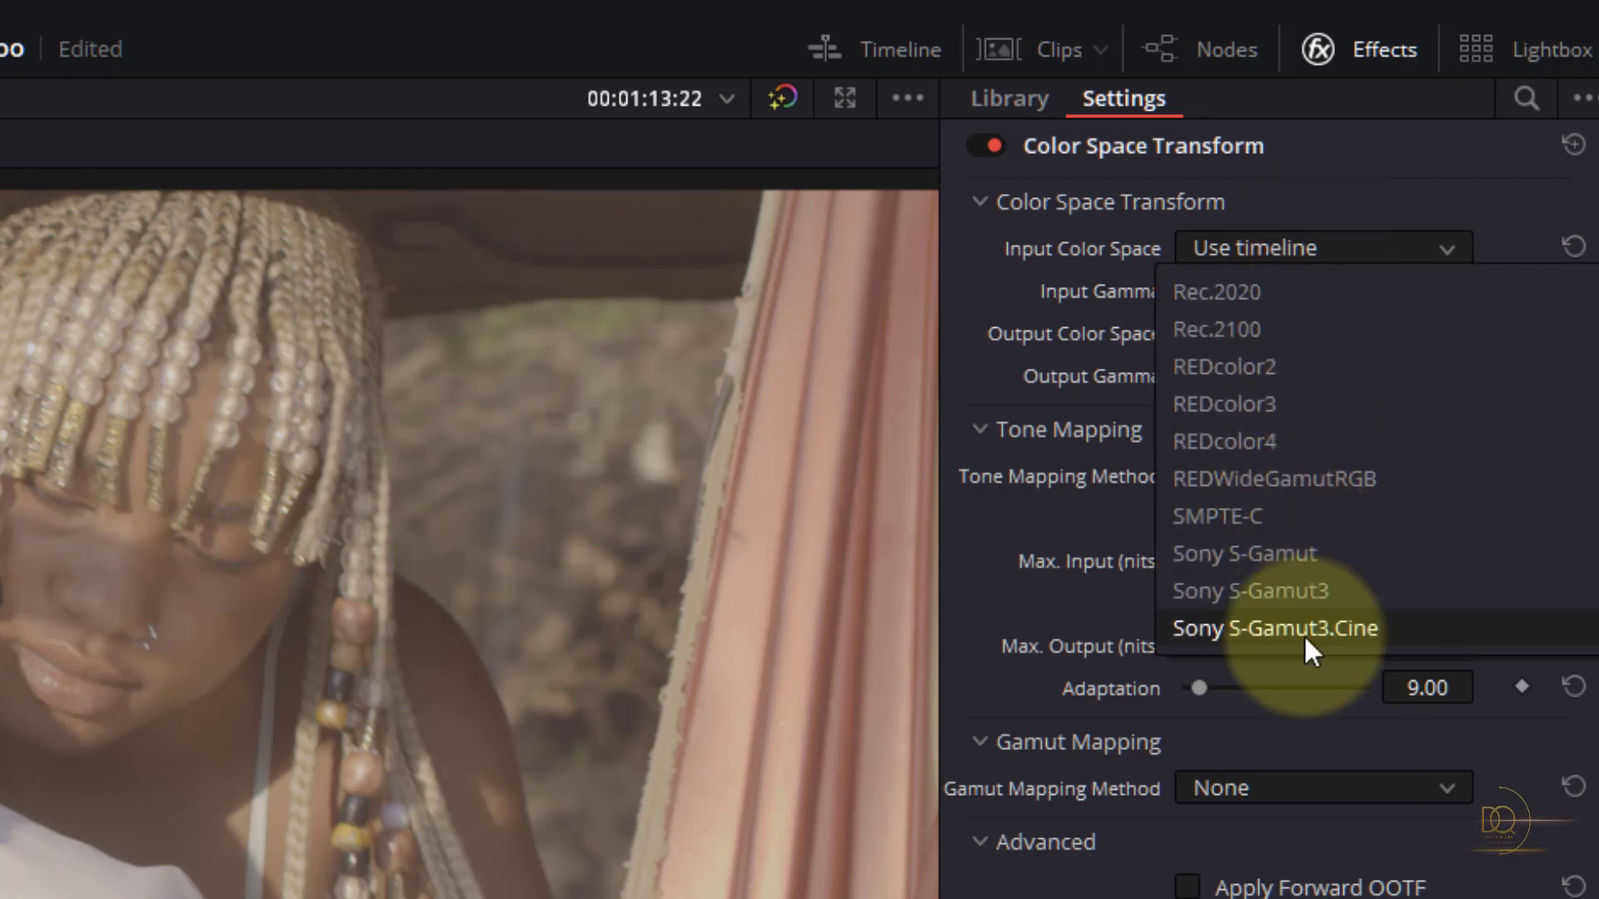
{"action": "scroll", "coordinate": [1302, 625], "scroll_direction": "down", "scroll_amount": 3}
{"action": "left_click", "coordinate": [1251, 328]}
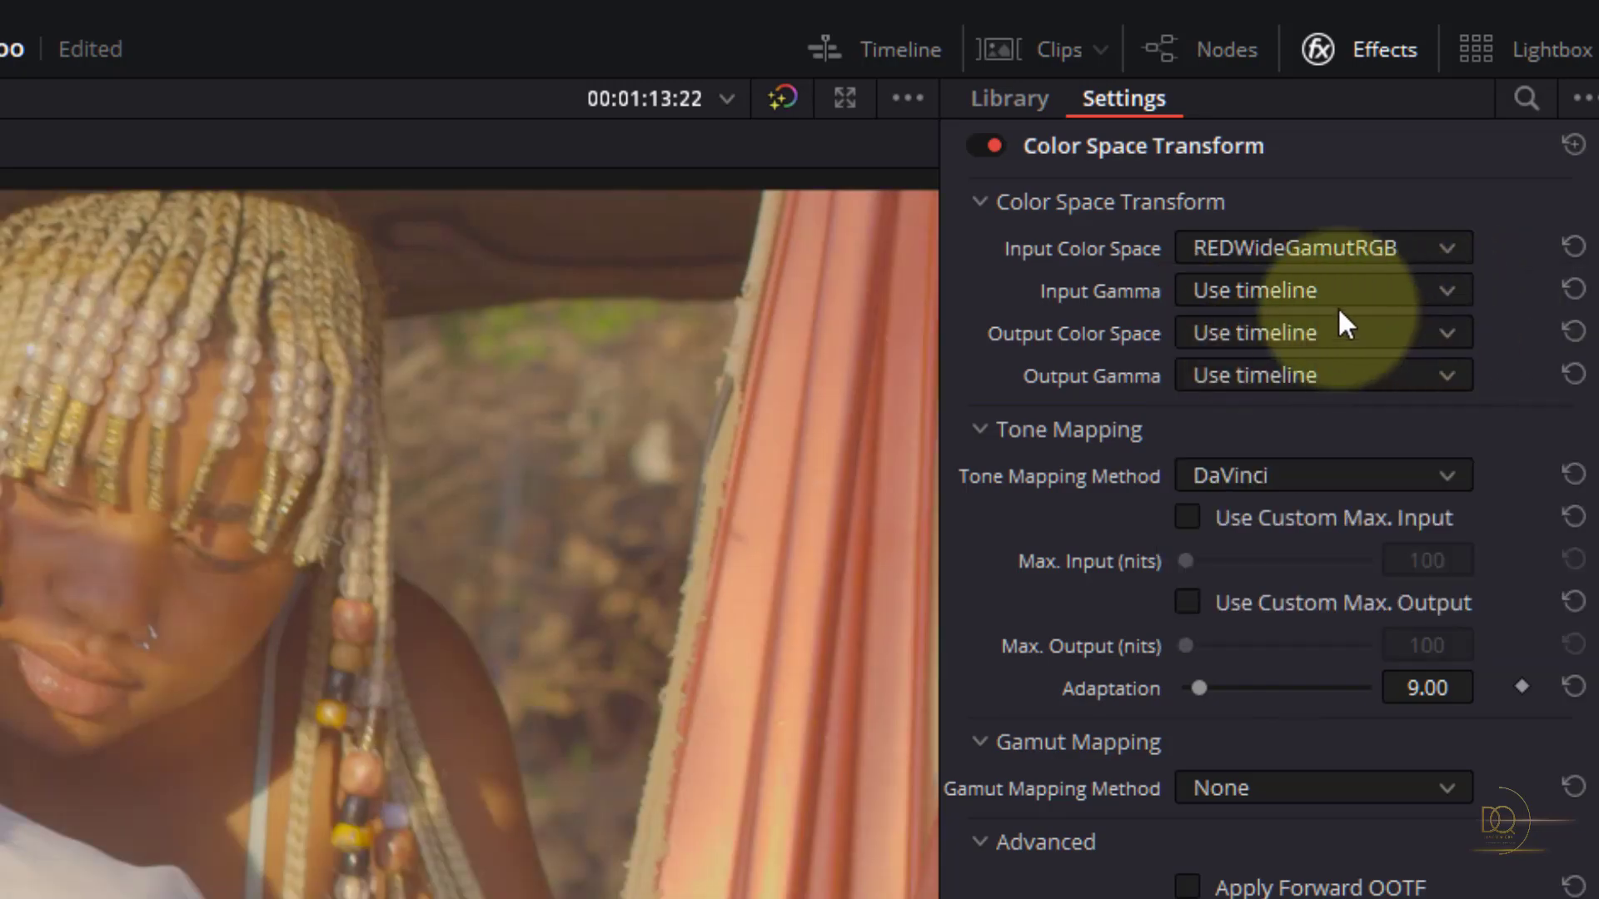
Step: Try RED Log3G10 as the Color Space Transform's Input Gamma
{"action": "left_click", "coordinate": [1306, 288]}
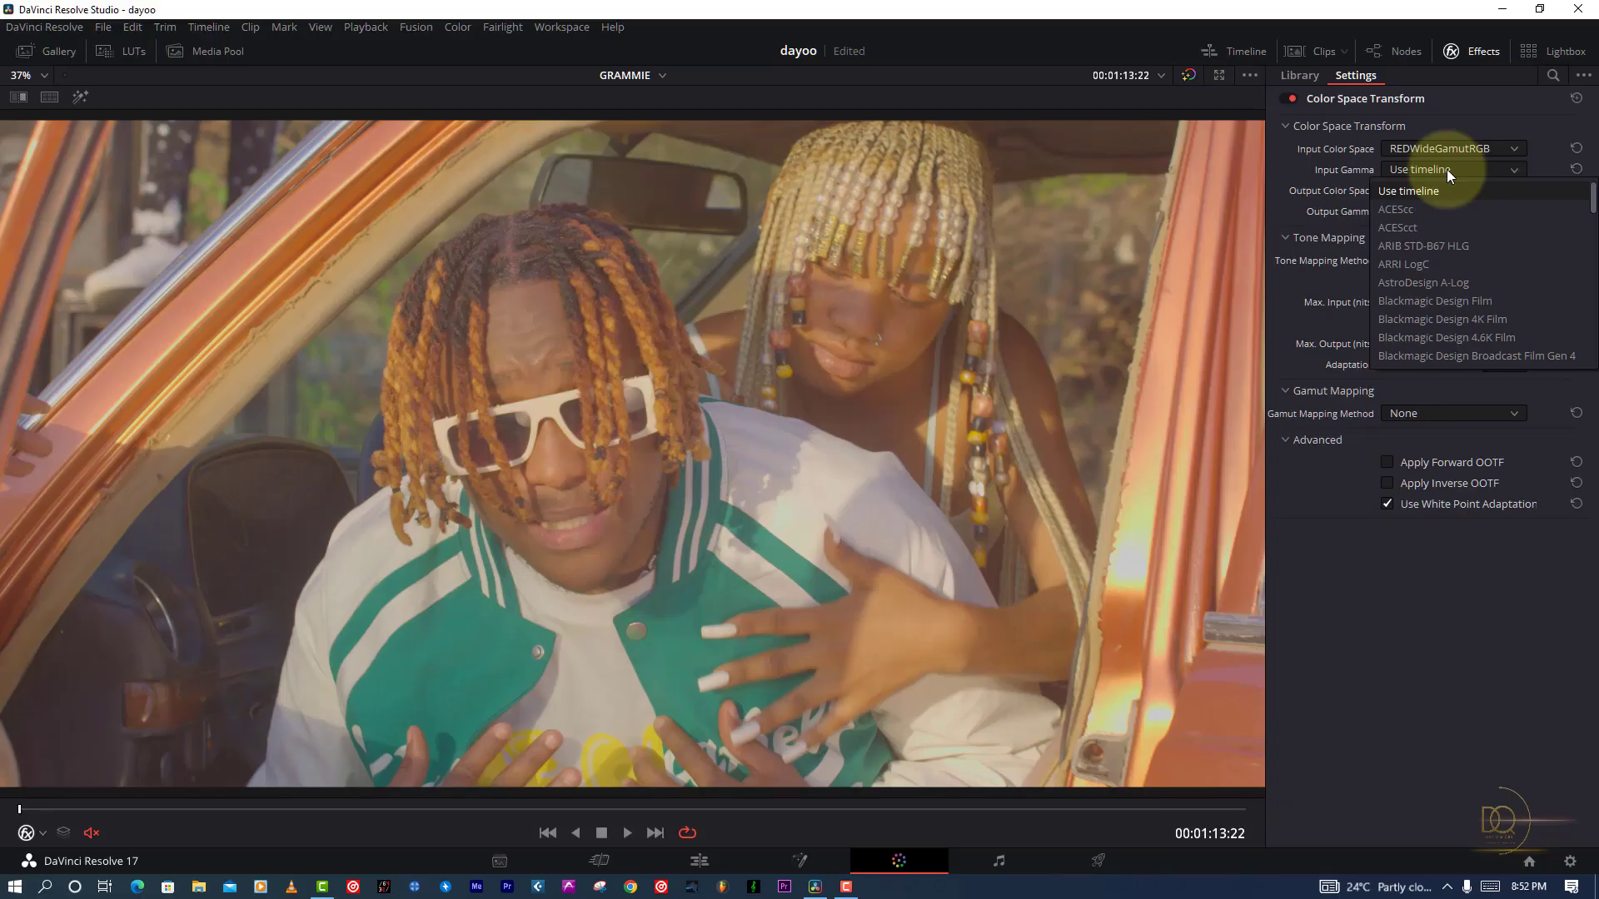
{"action": "scroll", "coordinate": [1448, 169], "scroll_direction": "down", "scroll_amount": 5}
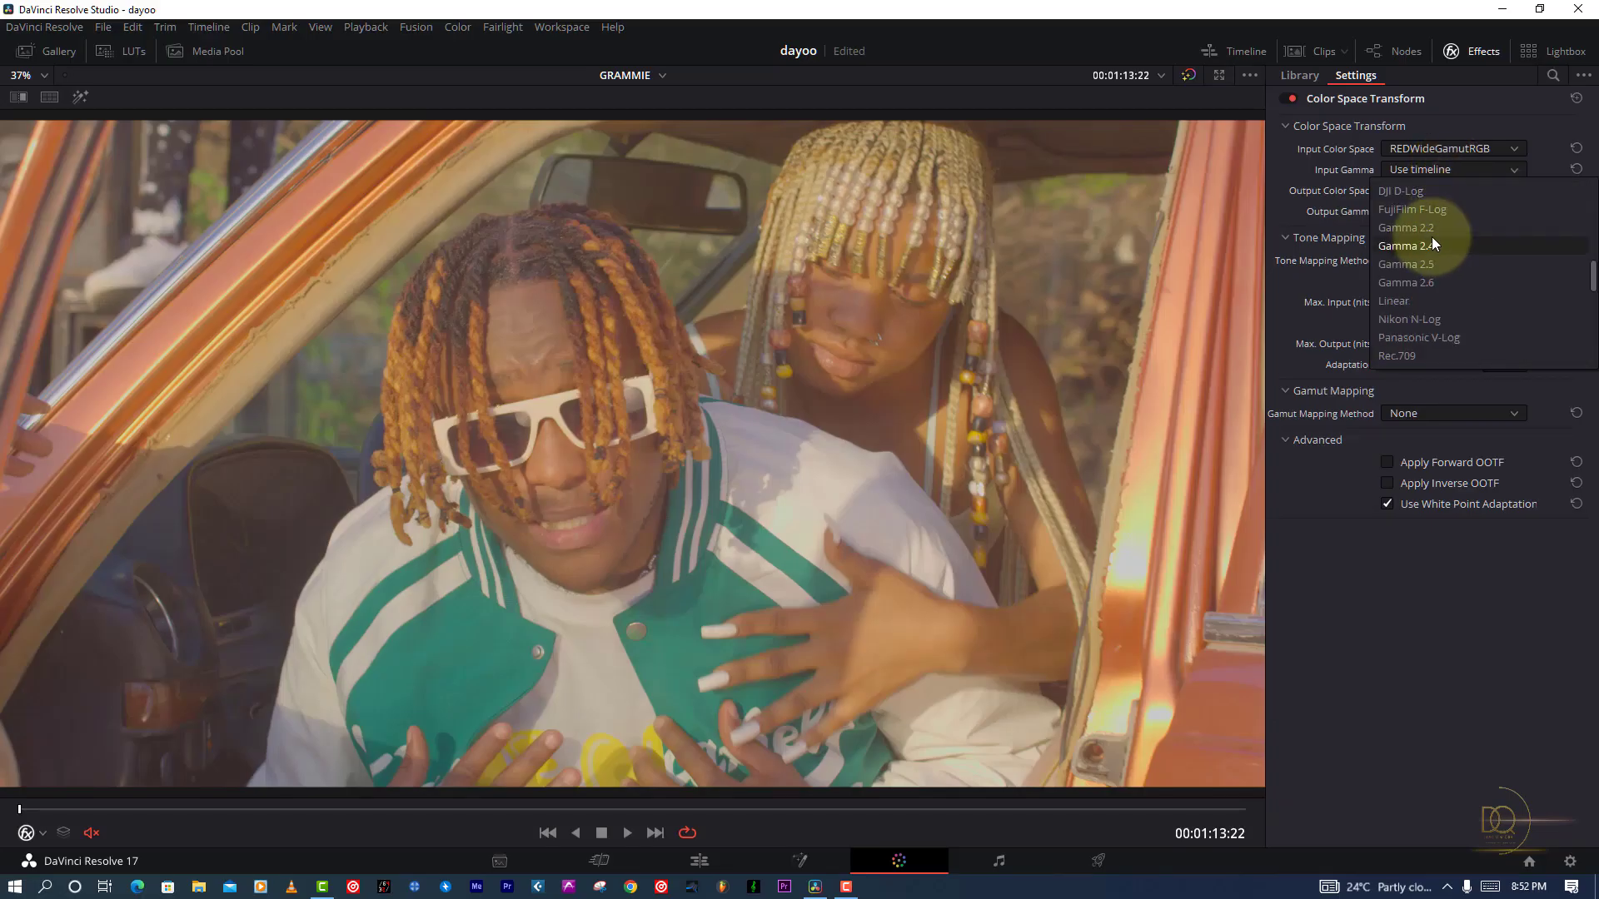
{"action": "scroll", "coordinate": [1433, 244], "scroll_direction": "down", "scroll_amount": 5}
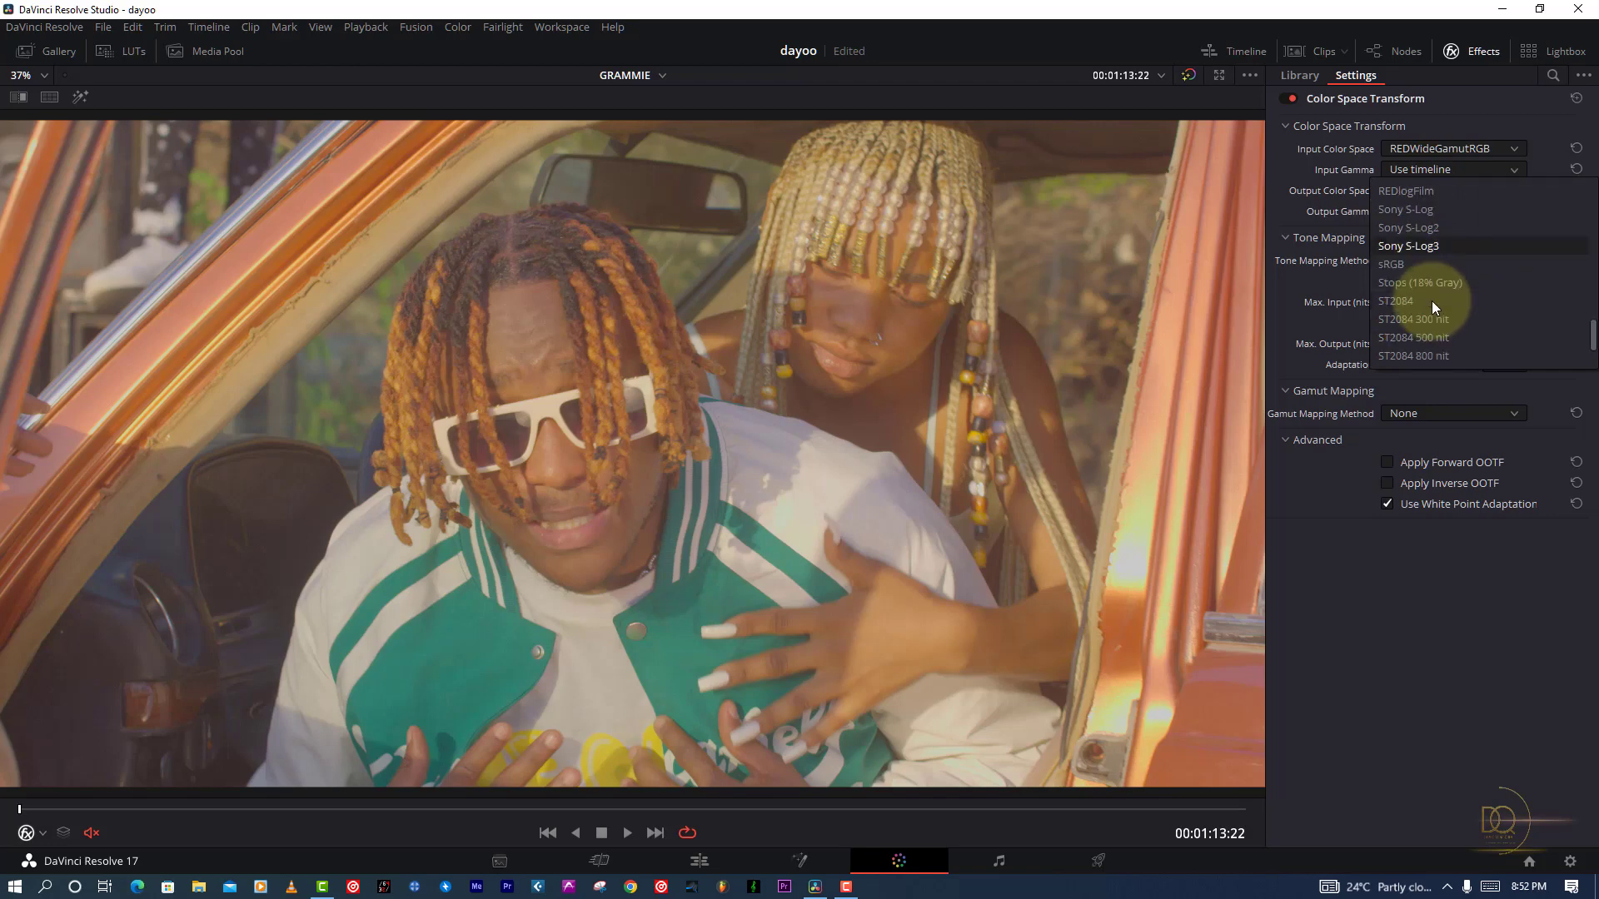
{"action": "scroll", "coordinate": [1423, 260], "scroll_direction": "up", "scroll_amount": 5}
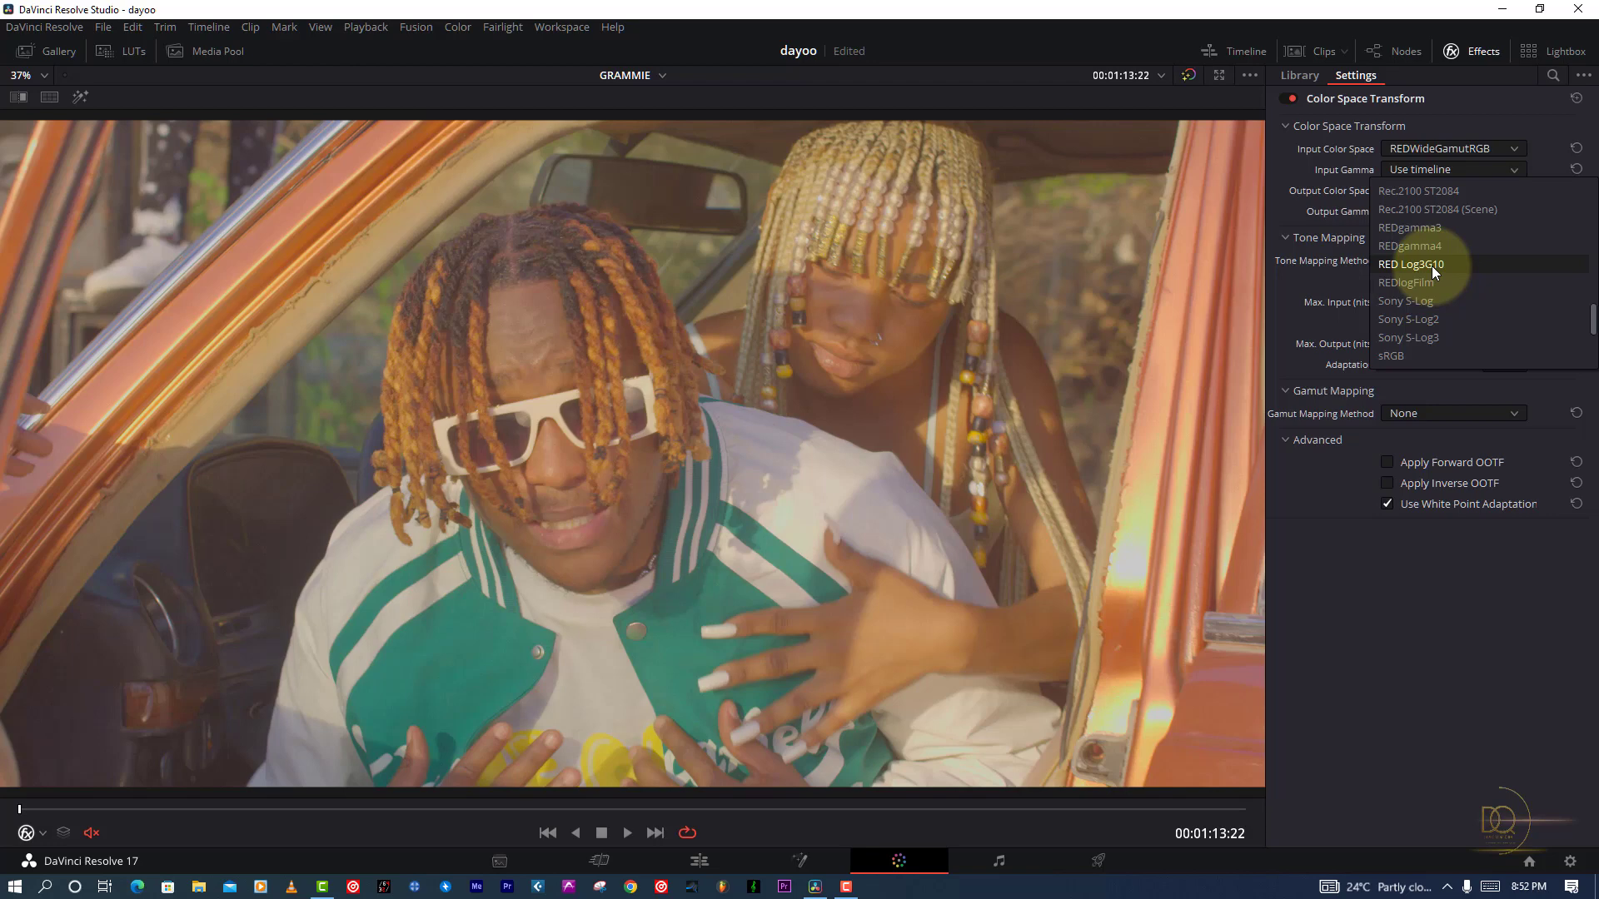
{"action": "left_click", "coordinate": [1431, 264]}
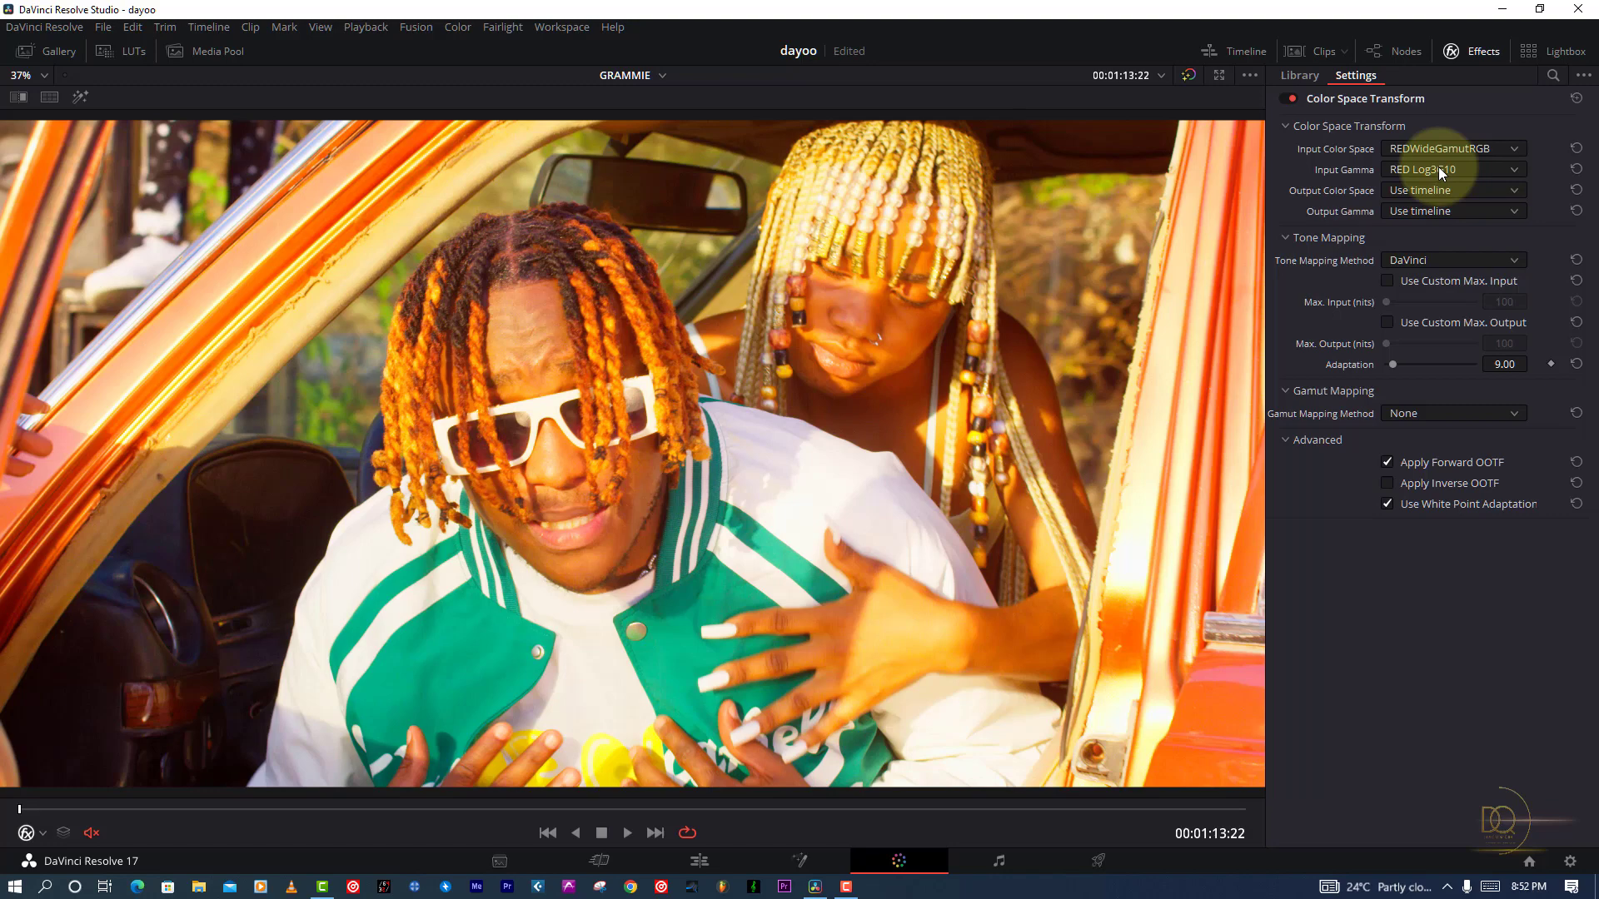
Step: Set the Color Space Transform's Input Gamma to REDlogFilm
{"action": "left_click", "coordinate": [1437, 167]}
{"action": "left_click", "coordinate": [1416, 263]}
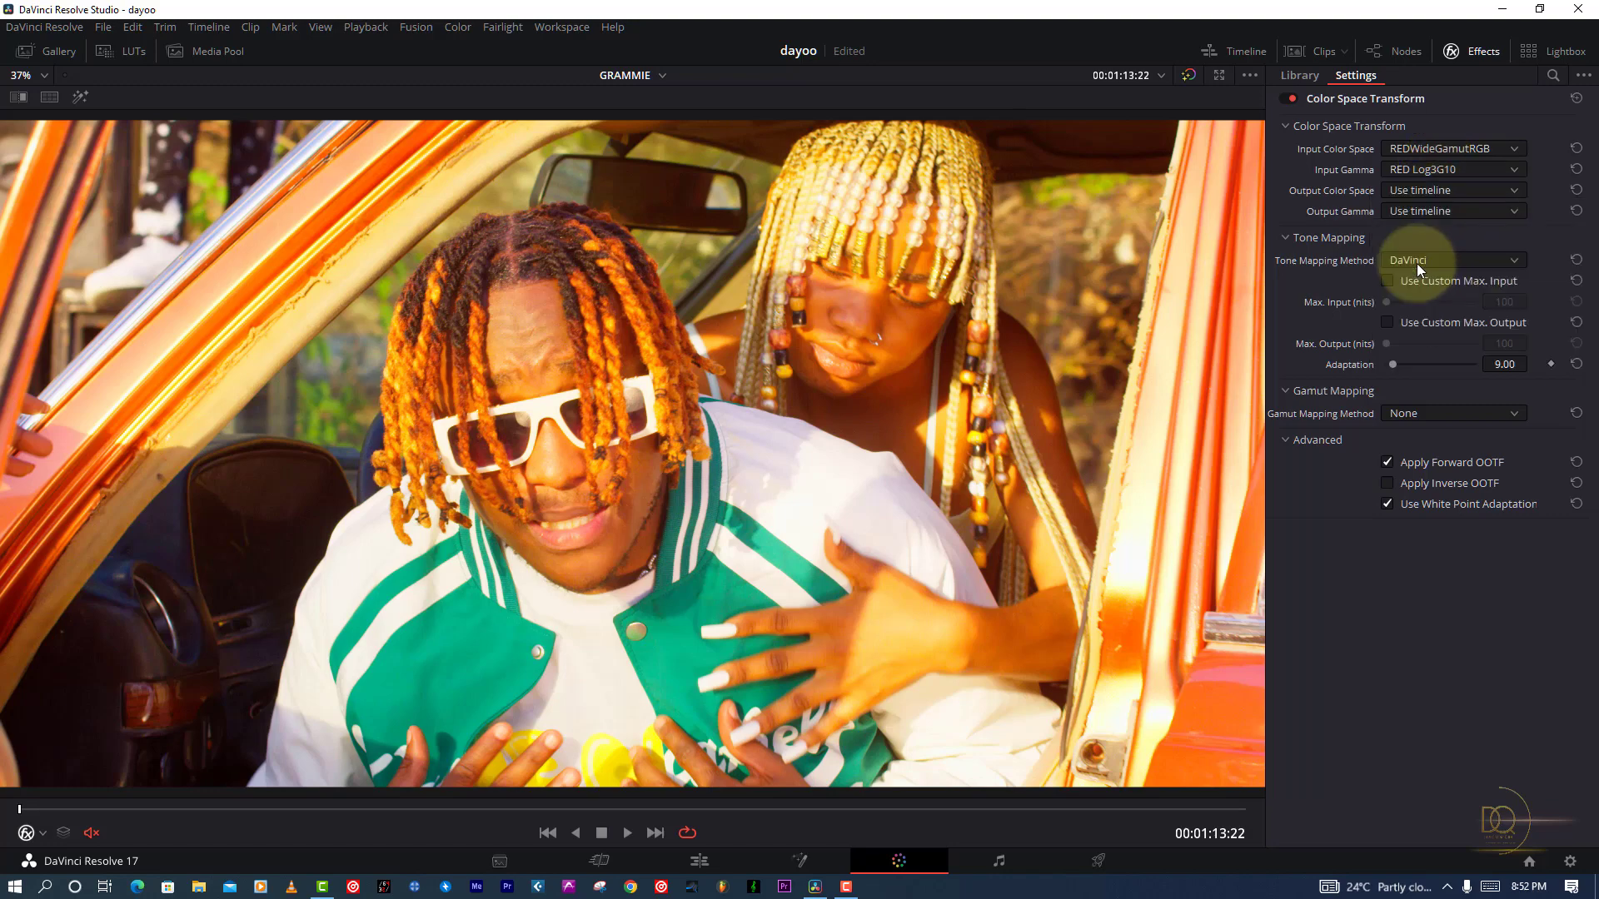
{"action": "left_click", "coordinate": [1429, 194]}
{"action": "left_click", "coordinate": [1427, 277]}
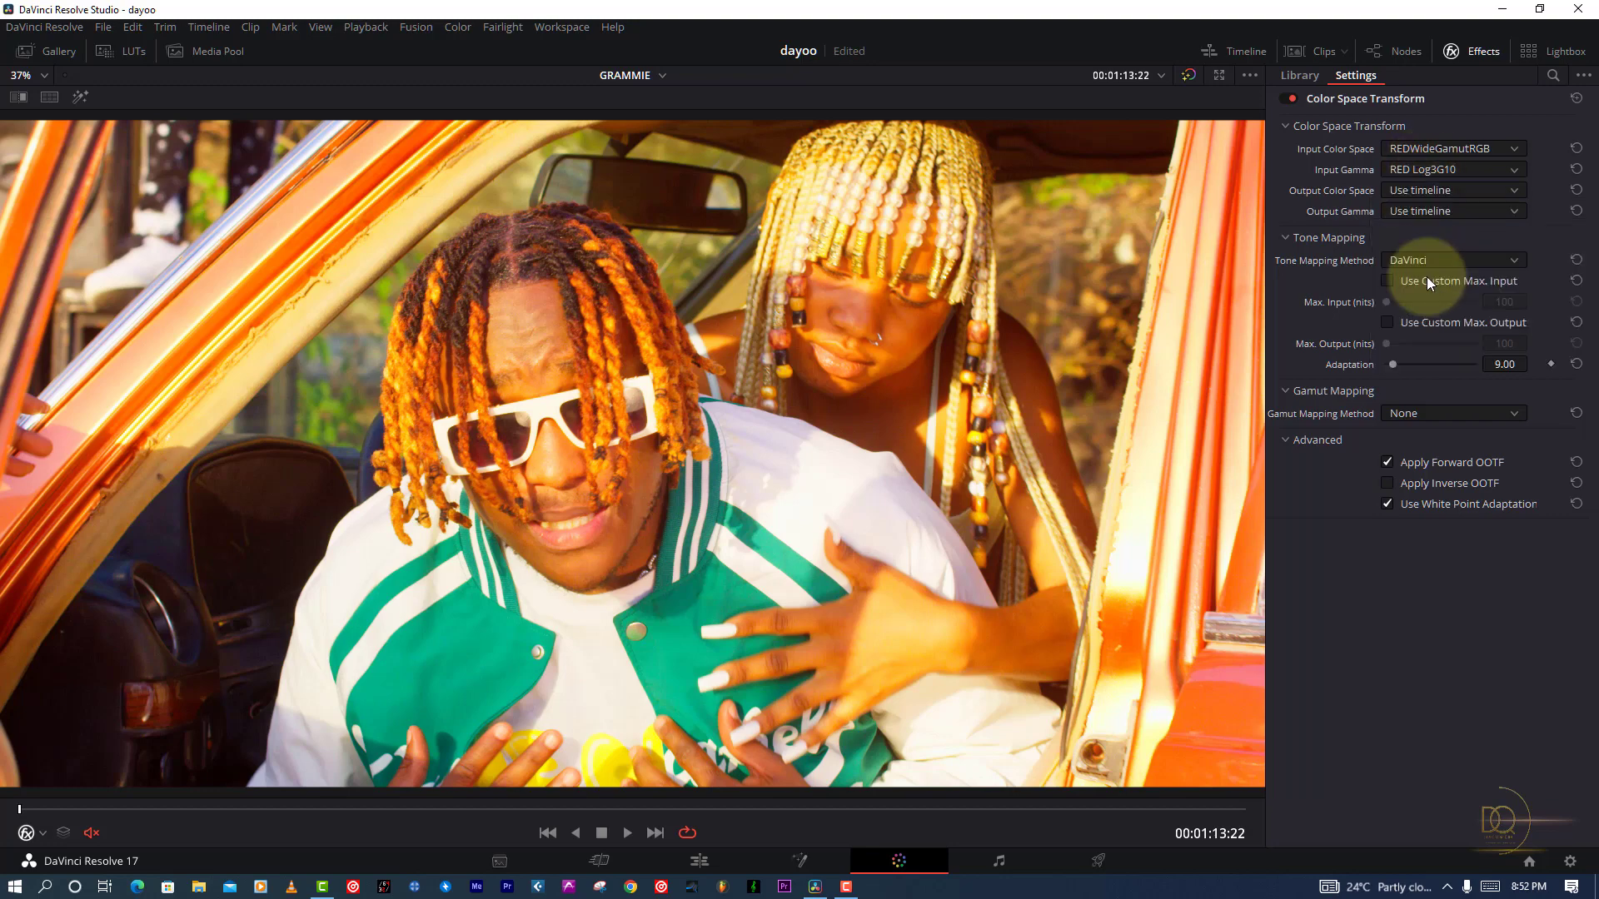
{"action": "left_click", "coordinate": [1444, 169]}
{"action": "left_click", "coordinate": [1448, 179]}
Step: Set the Color Space Transform's Output Color Space to Rec.709
{"action": "left_click", "coordinate": [1432, 196]}
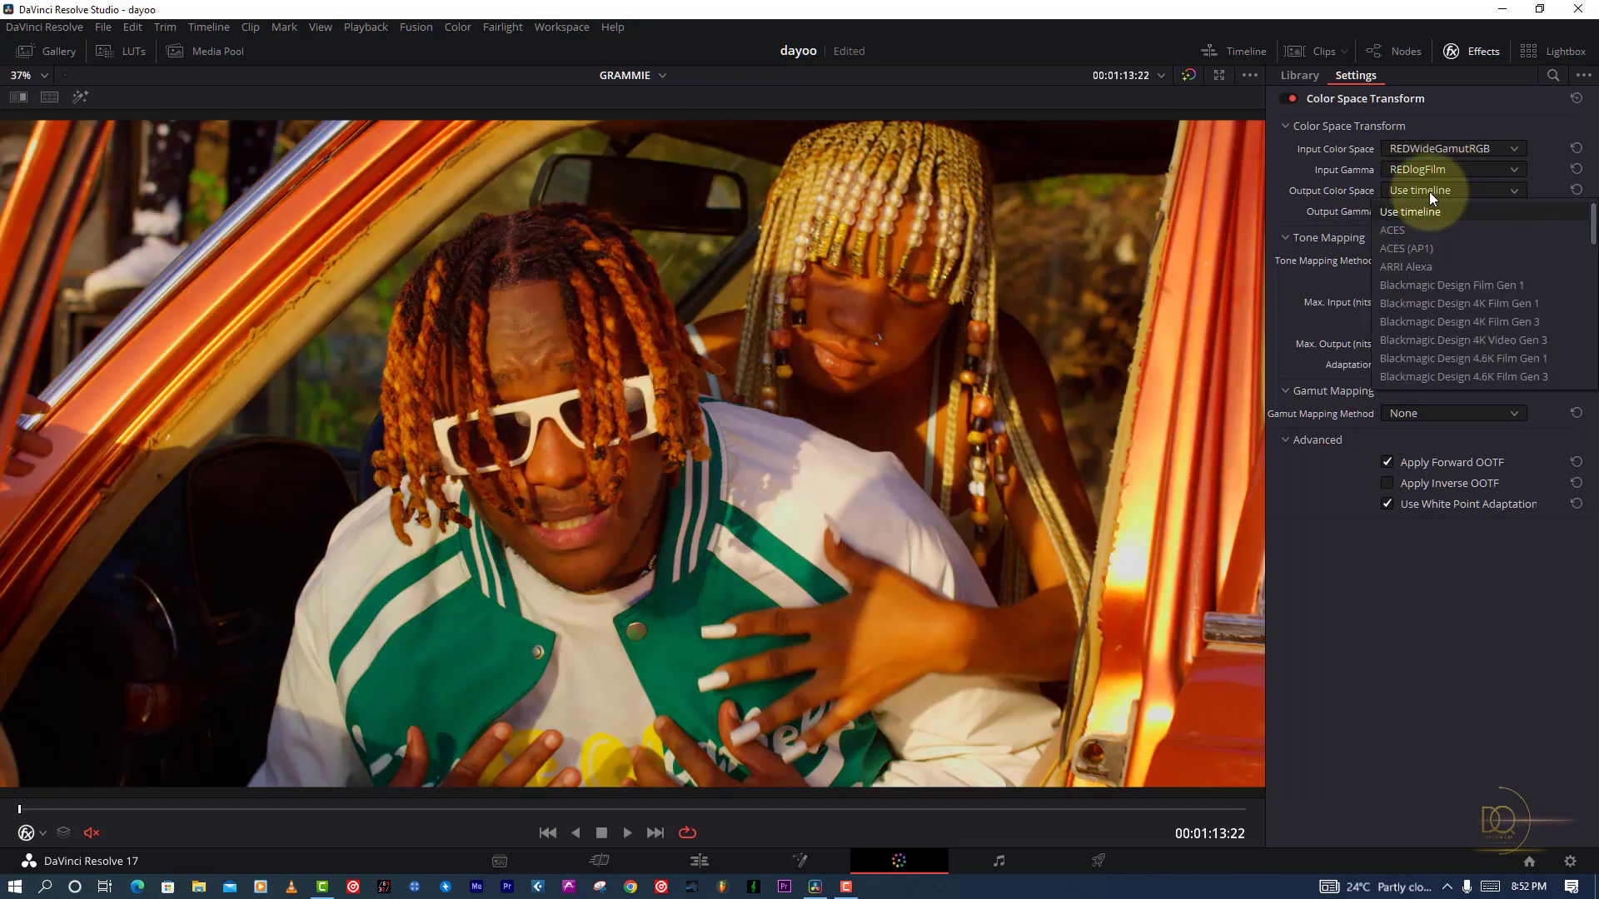
{"action": "scroll", "coordinate": [1429, 192], "scroll_direction": "down", "scroll_amount": 10}
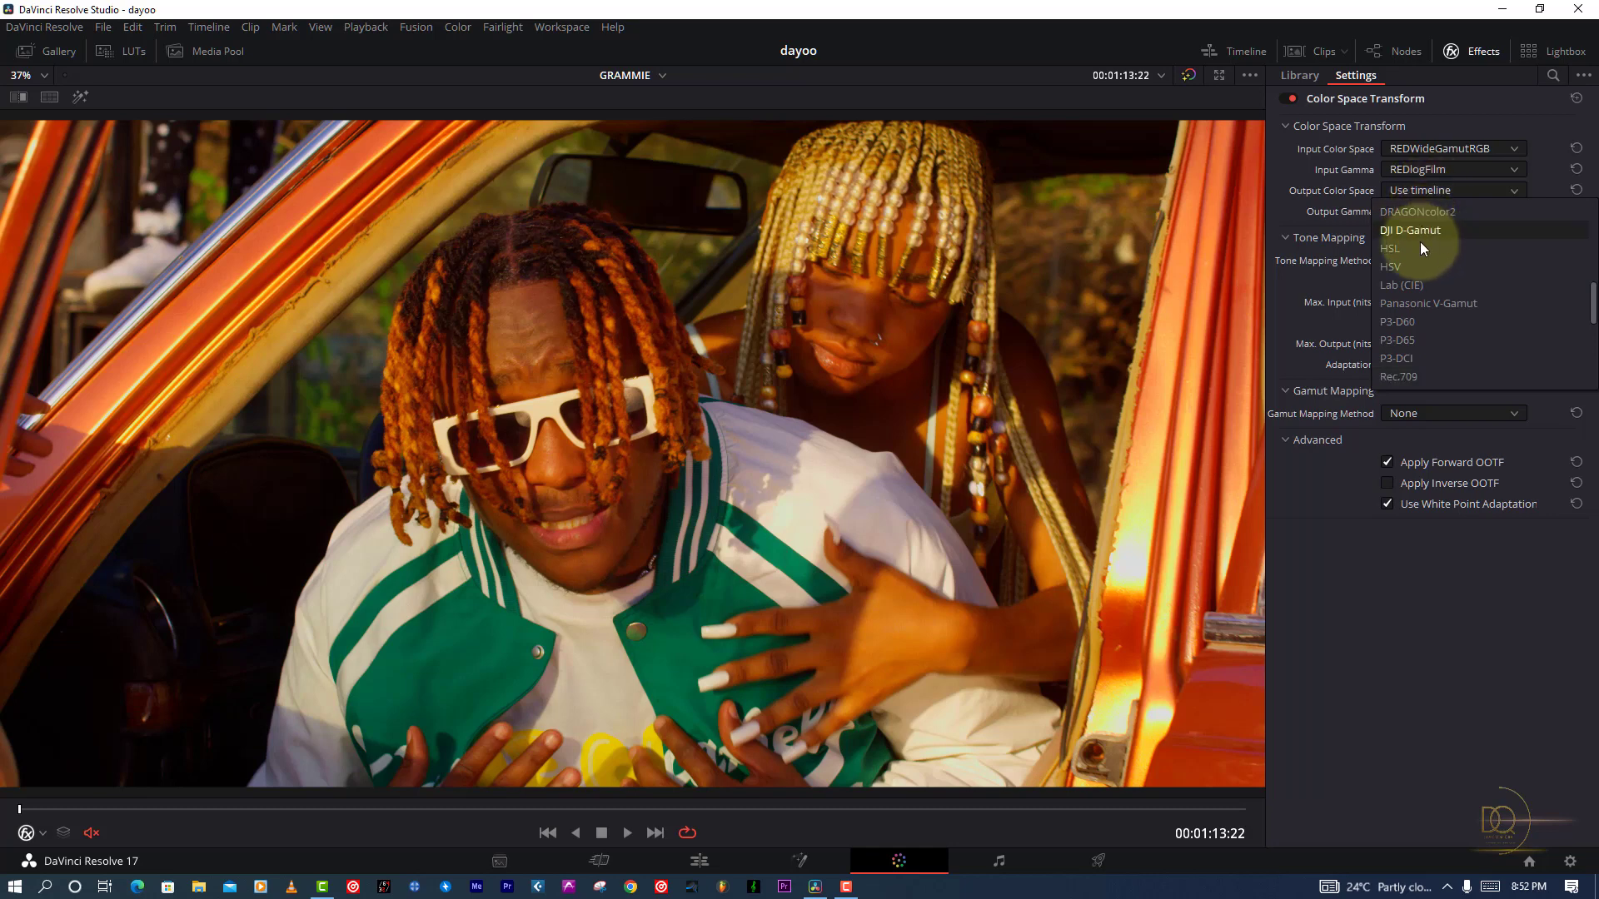
{"action": "key", "text": "Escape"}
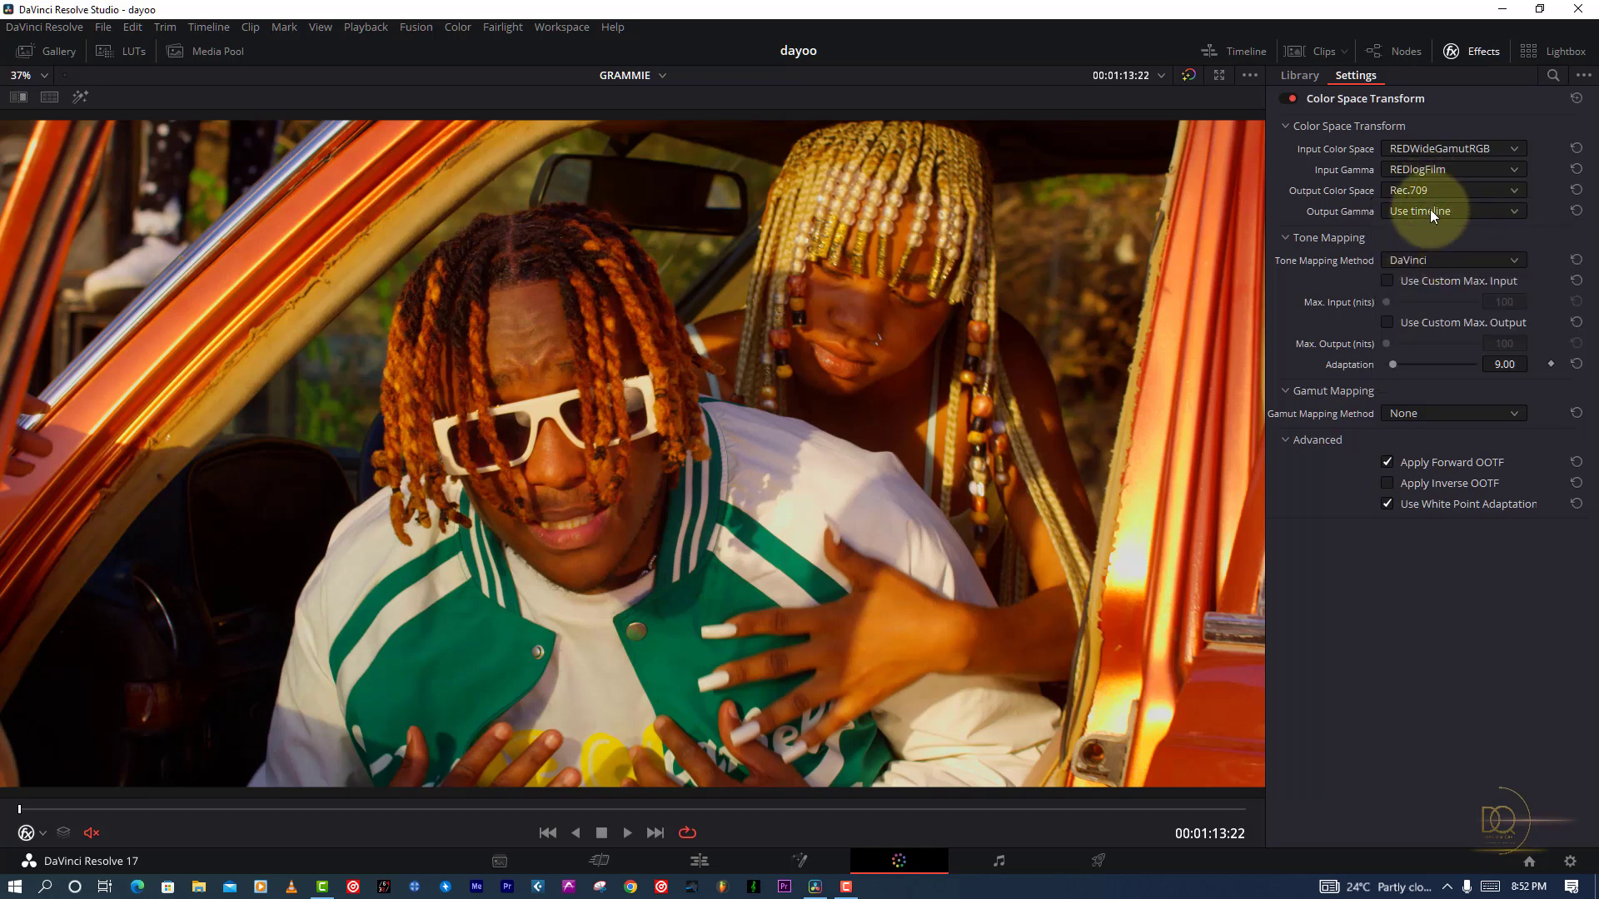
Step: Set the Color Space Transform's Output Gamma to Cineon Film Log
{"action": "left_click", "coordinate": [1431, 212]}
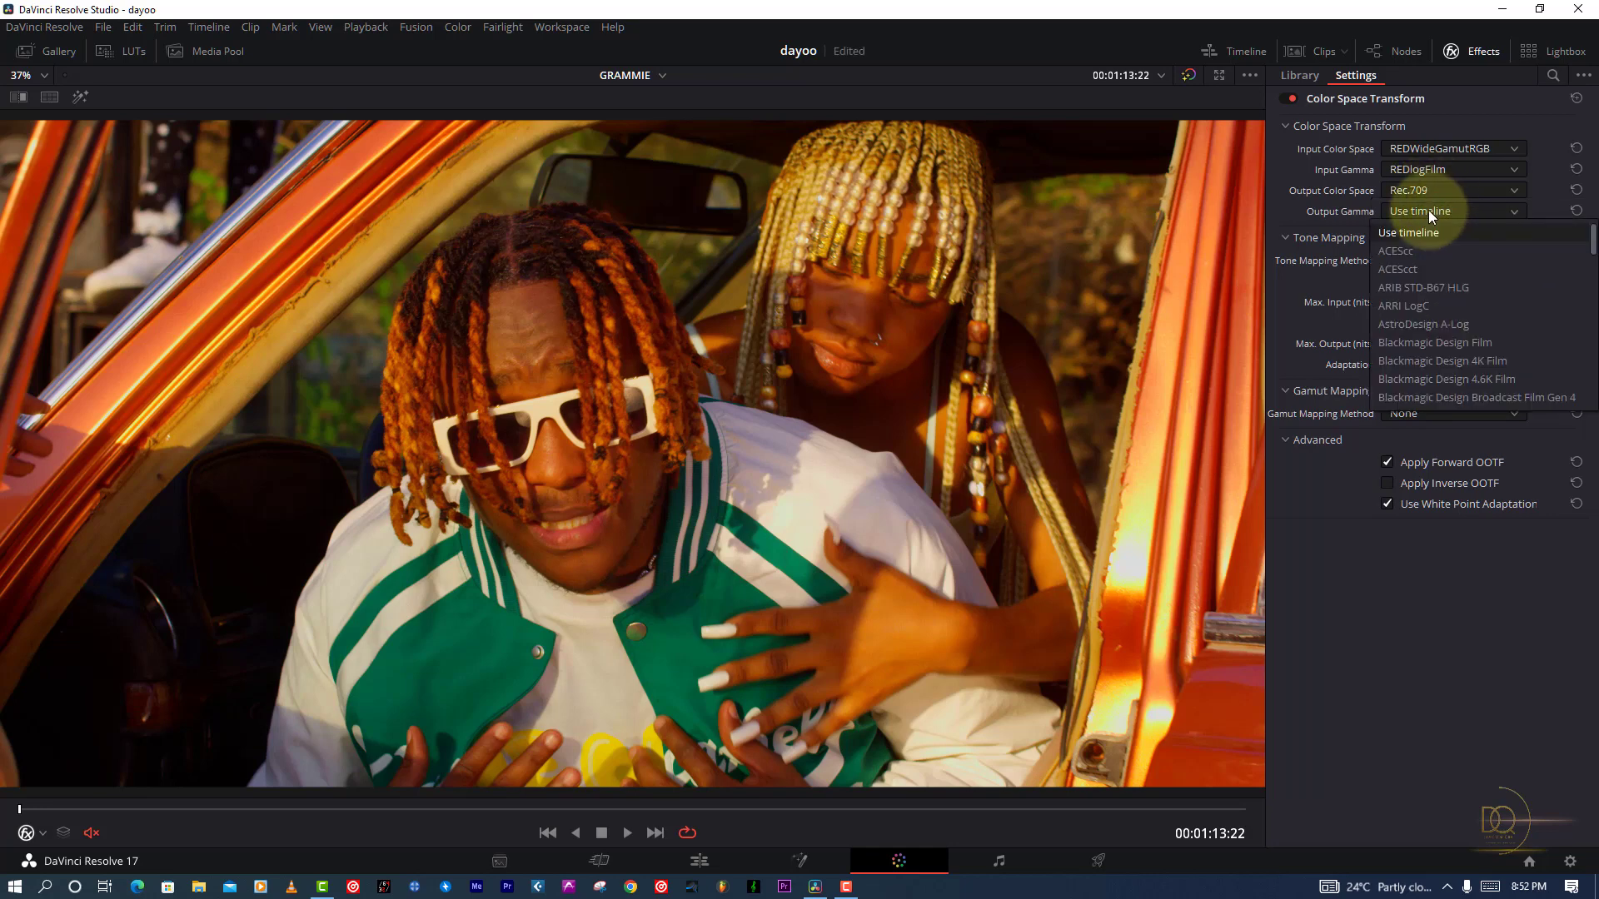
{"action": "key", "text": "c"}
{"action": "scroll", "coordinate": [1421, 266], "scroll_direction": "down", "scroll_amount": 3}
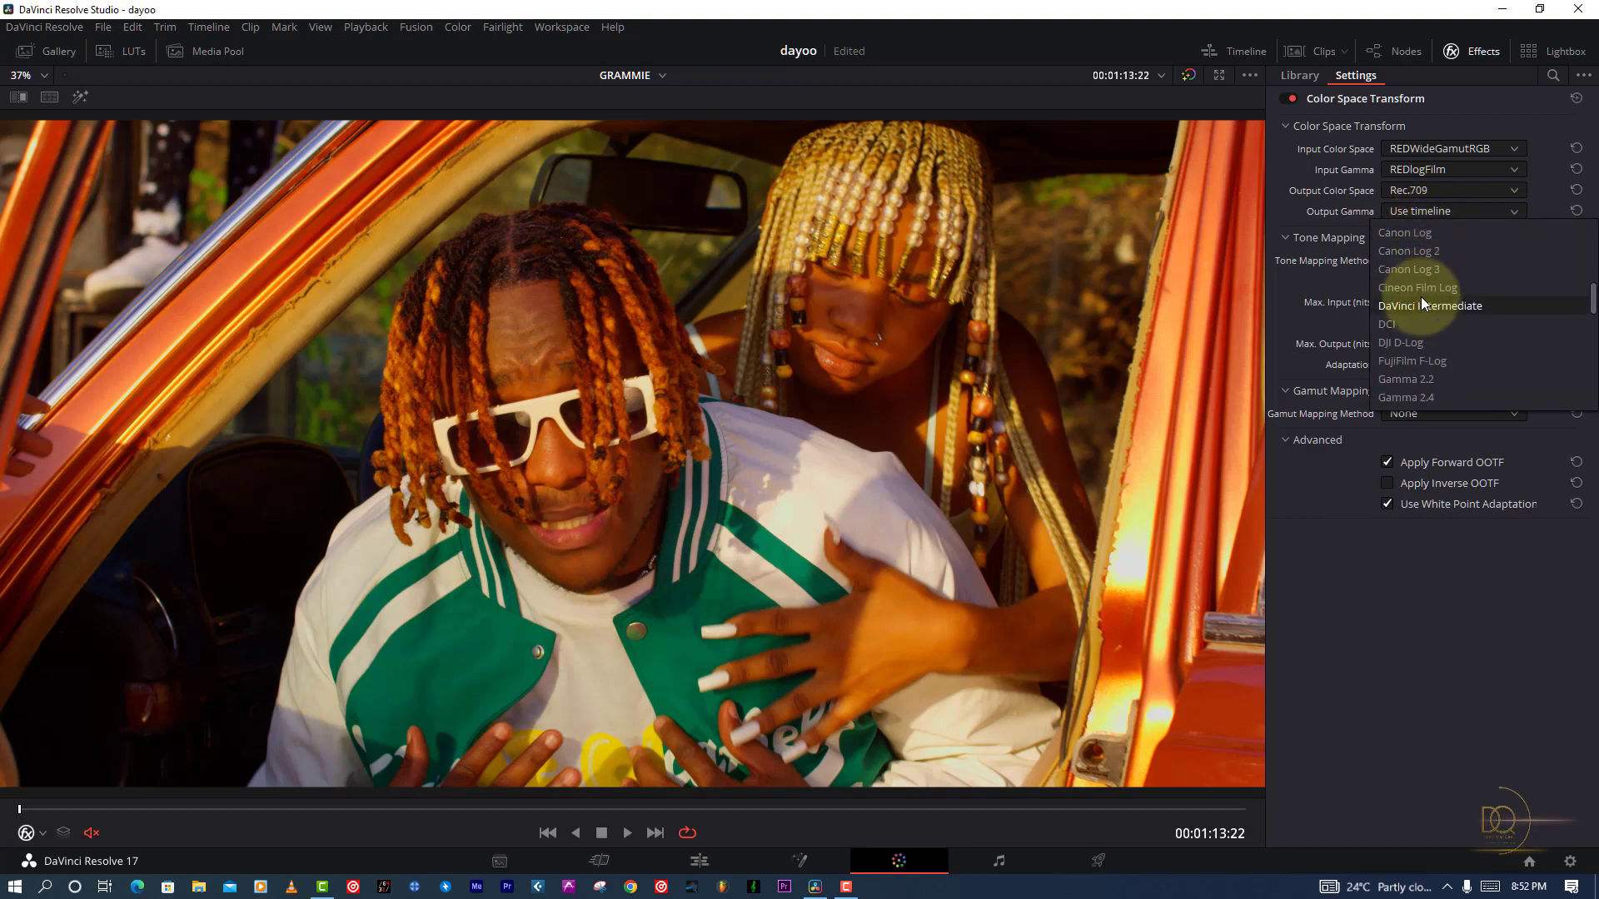
{"action": "left_click", "coordinate": [1442, 286]}
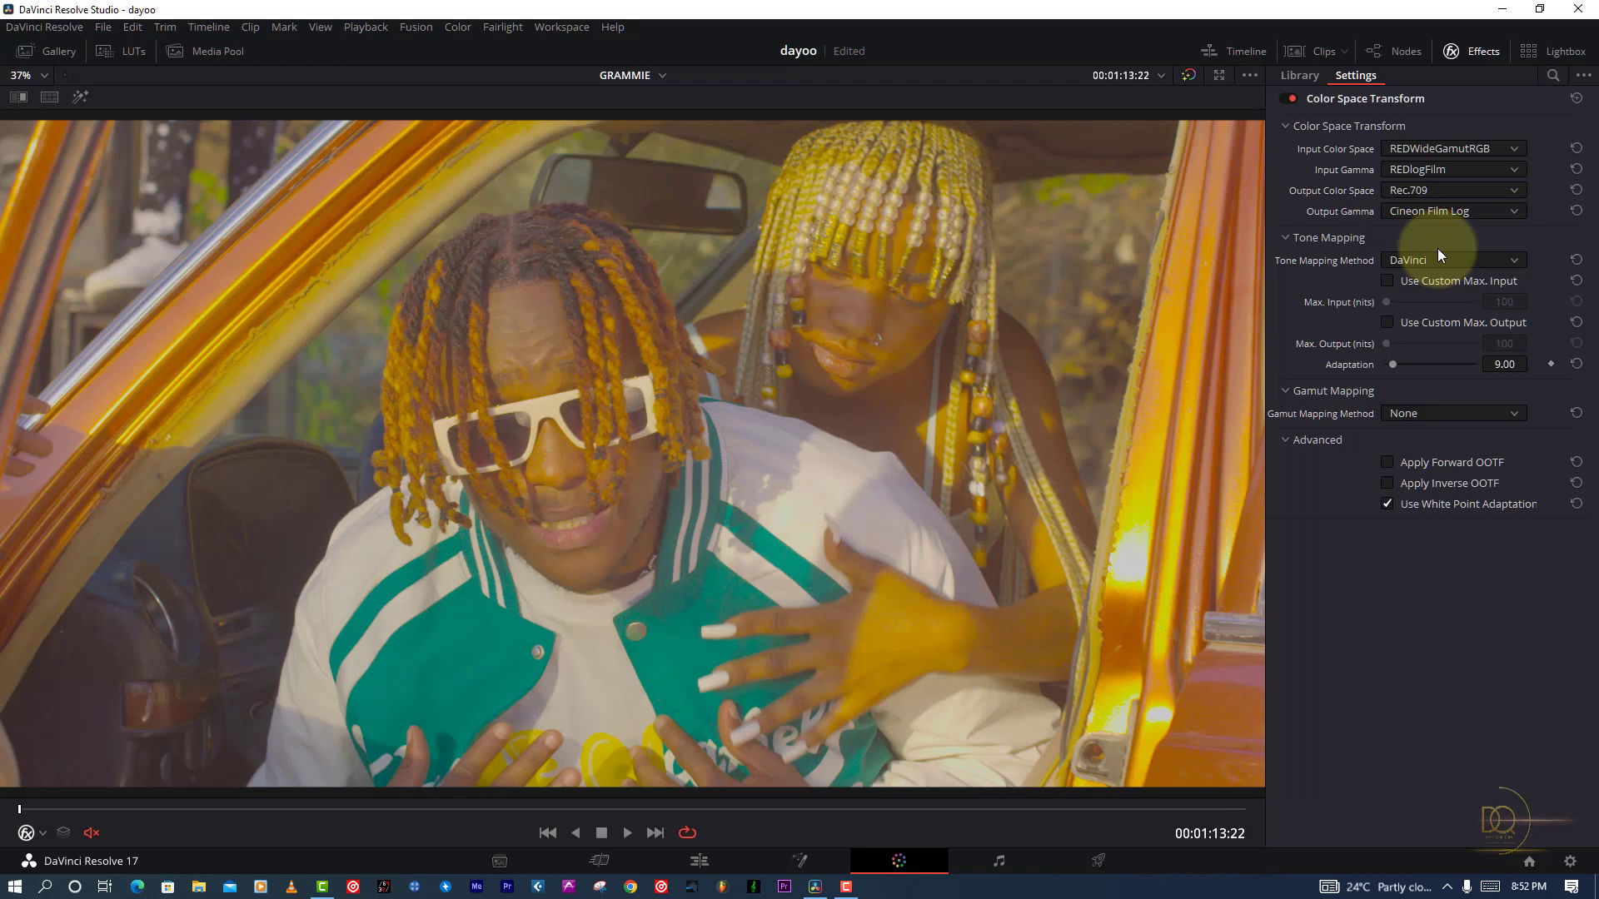
Step: Review the available tone mapping methods, keeping DaVinci selected
{"action": "left_click", "coordinate": [1443, 259]}
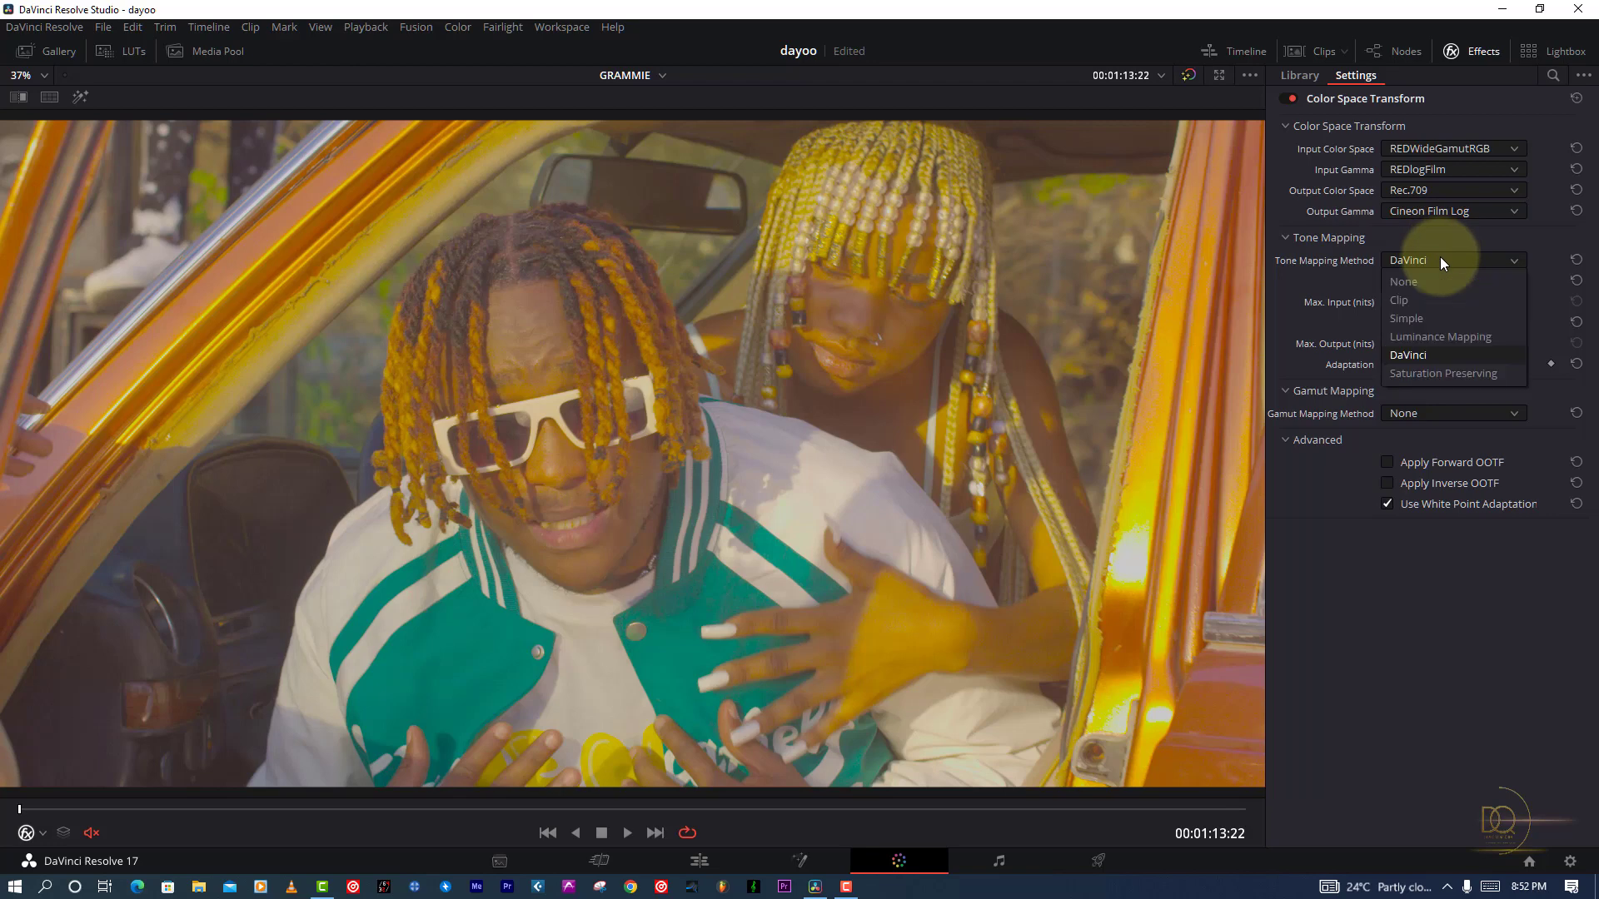
{"action": "left_click", "coordinate": [1441, 243]}
{"action": "left_click", "coordinate": [1440, 243]}
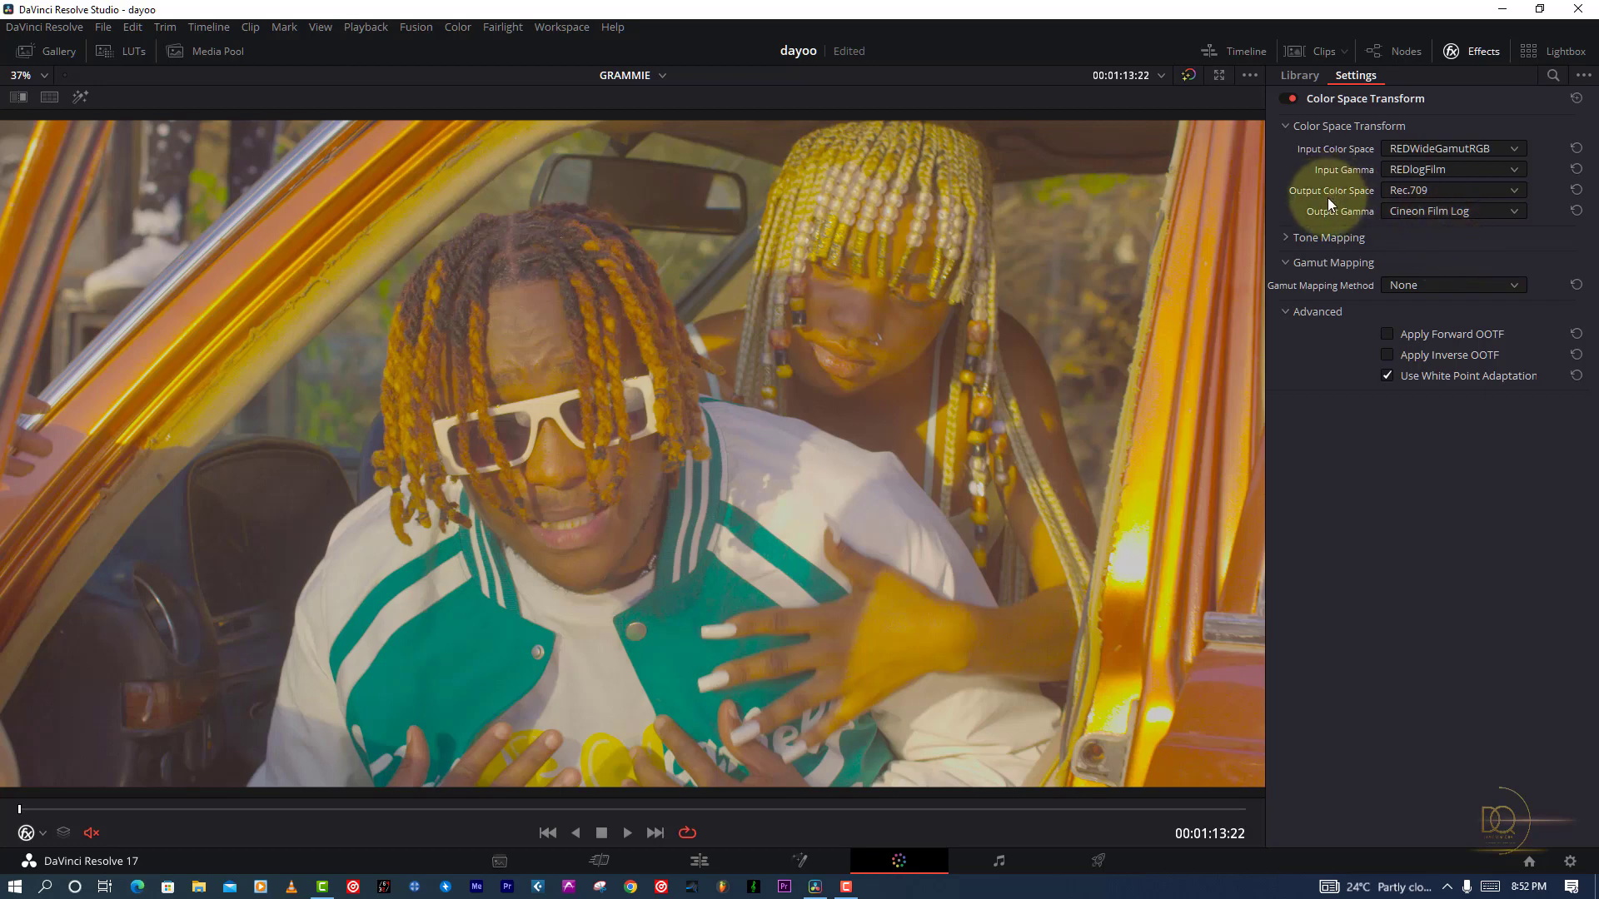
{"action": "left_click", "coordinate": [1286, 236]}
{"action": "left_click", "coordinate": [1422, 257]}
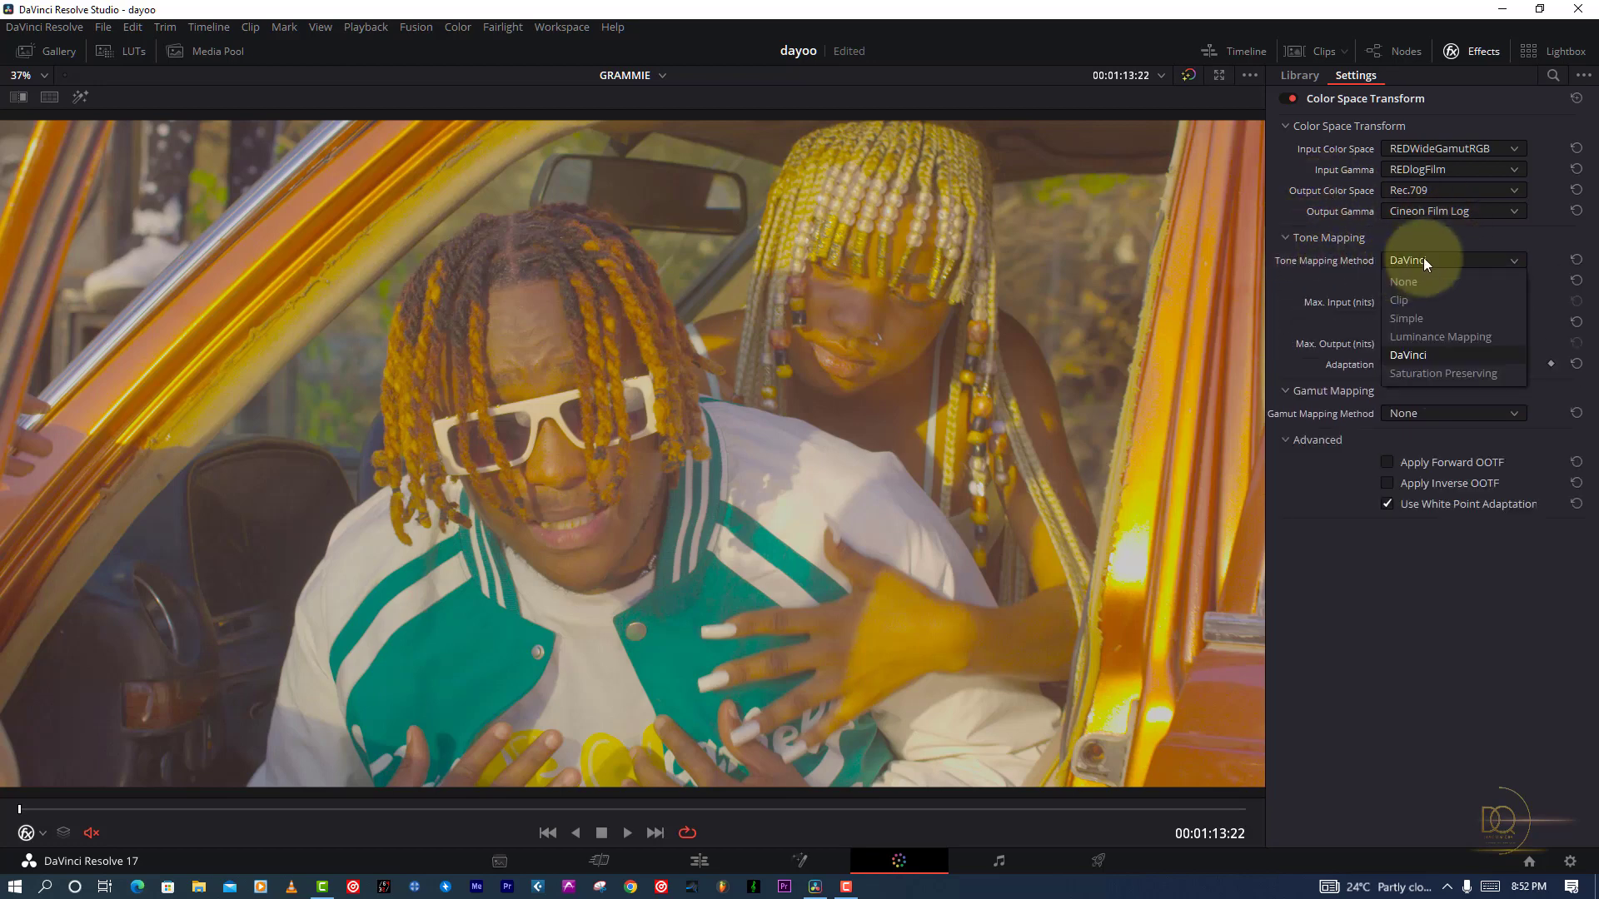
{"action": "left_click", "coordinate": [1420, 258]}
Step: Try Saturation Compression as the Color Space Transform's gamut mapping method and reset the method to its default
{"action": "left_click", "coordinate": [1417, 408]}
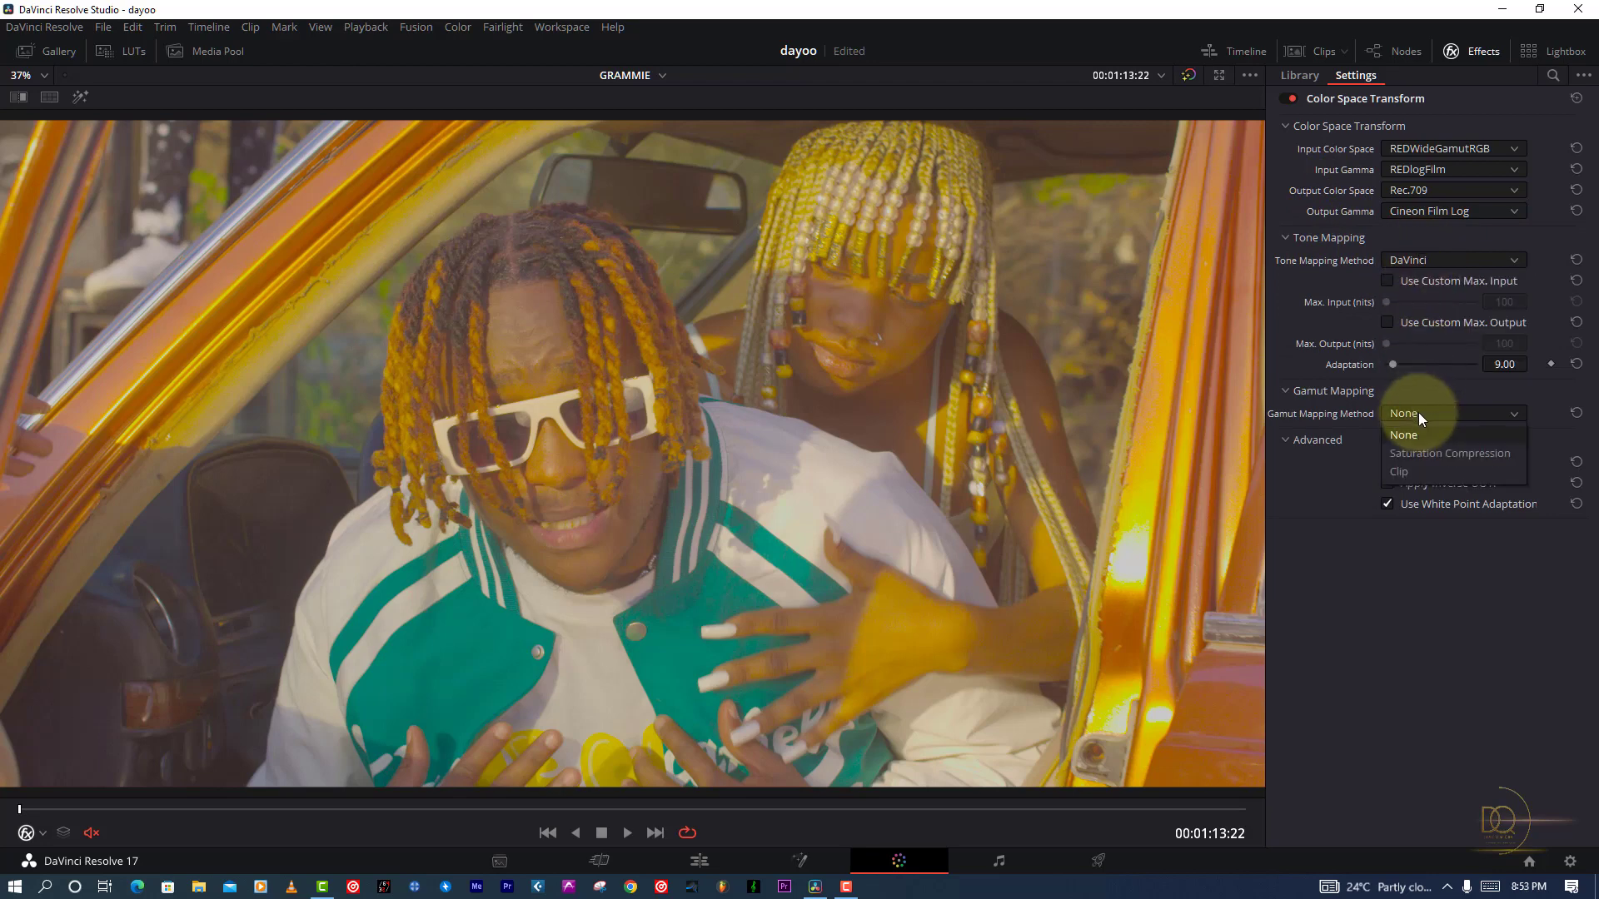
{"action": "left_click", "coordinate": [1431, 452]}
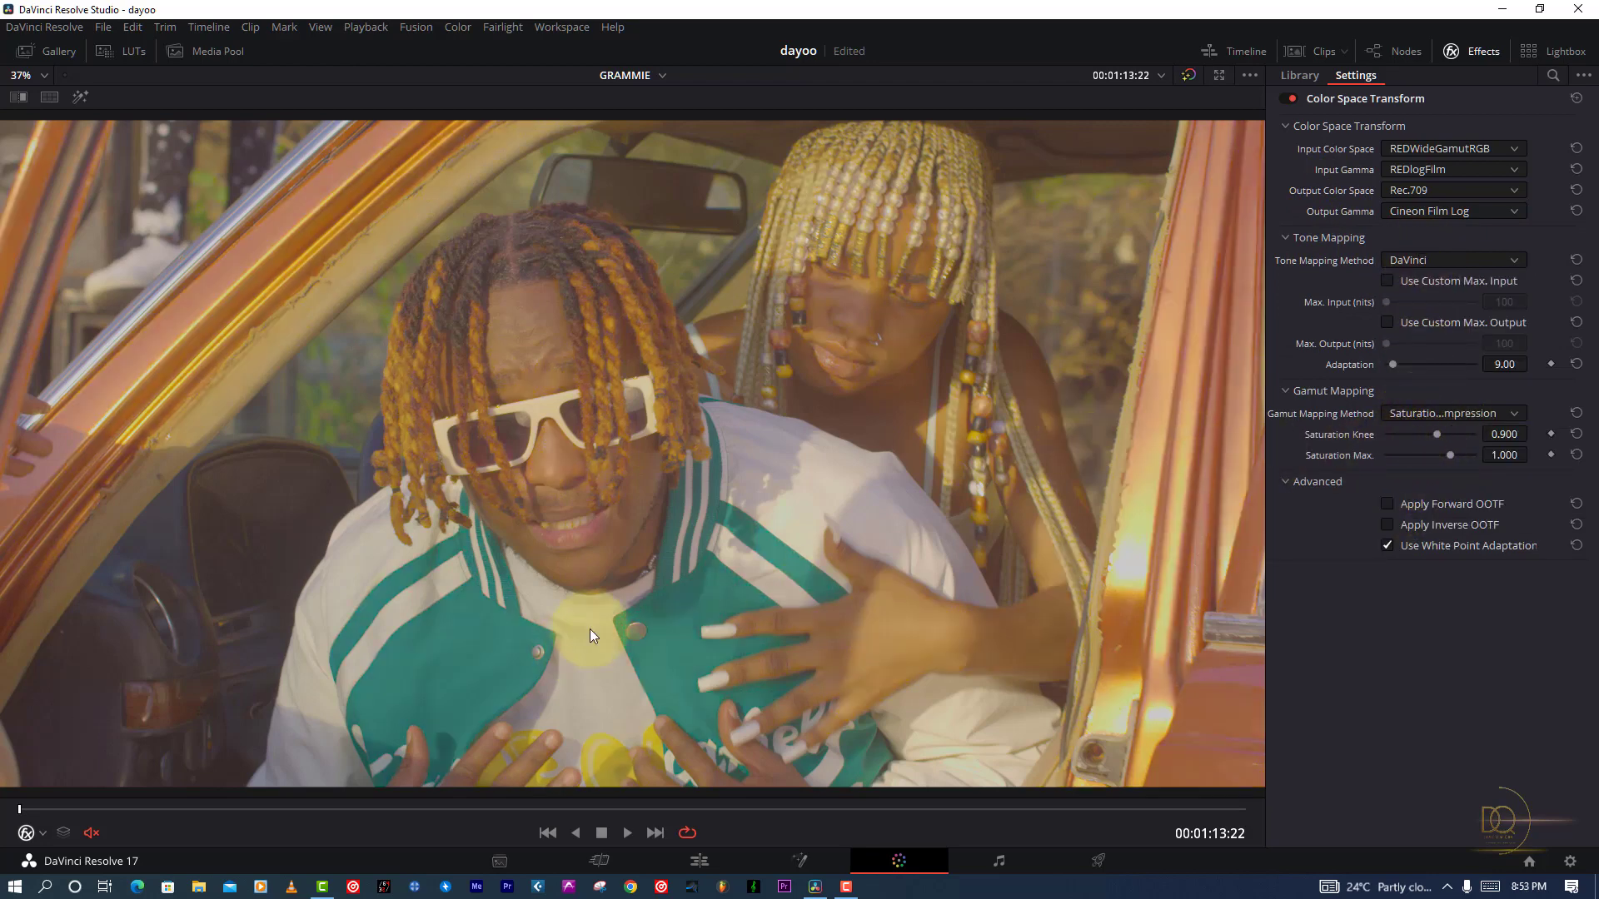
{"action": "left_click", "coordinate": [1577, 413]}
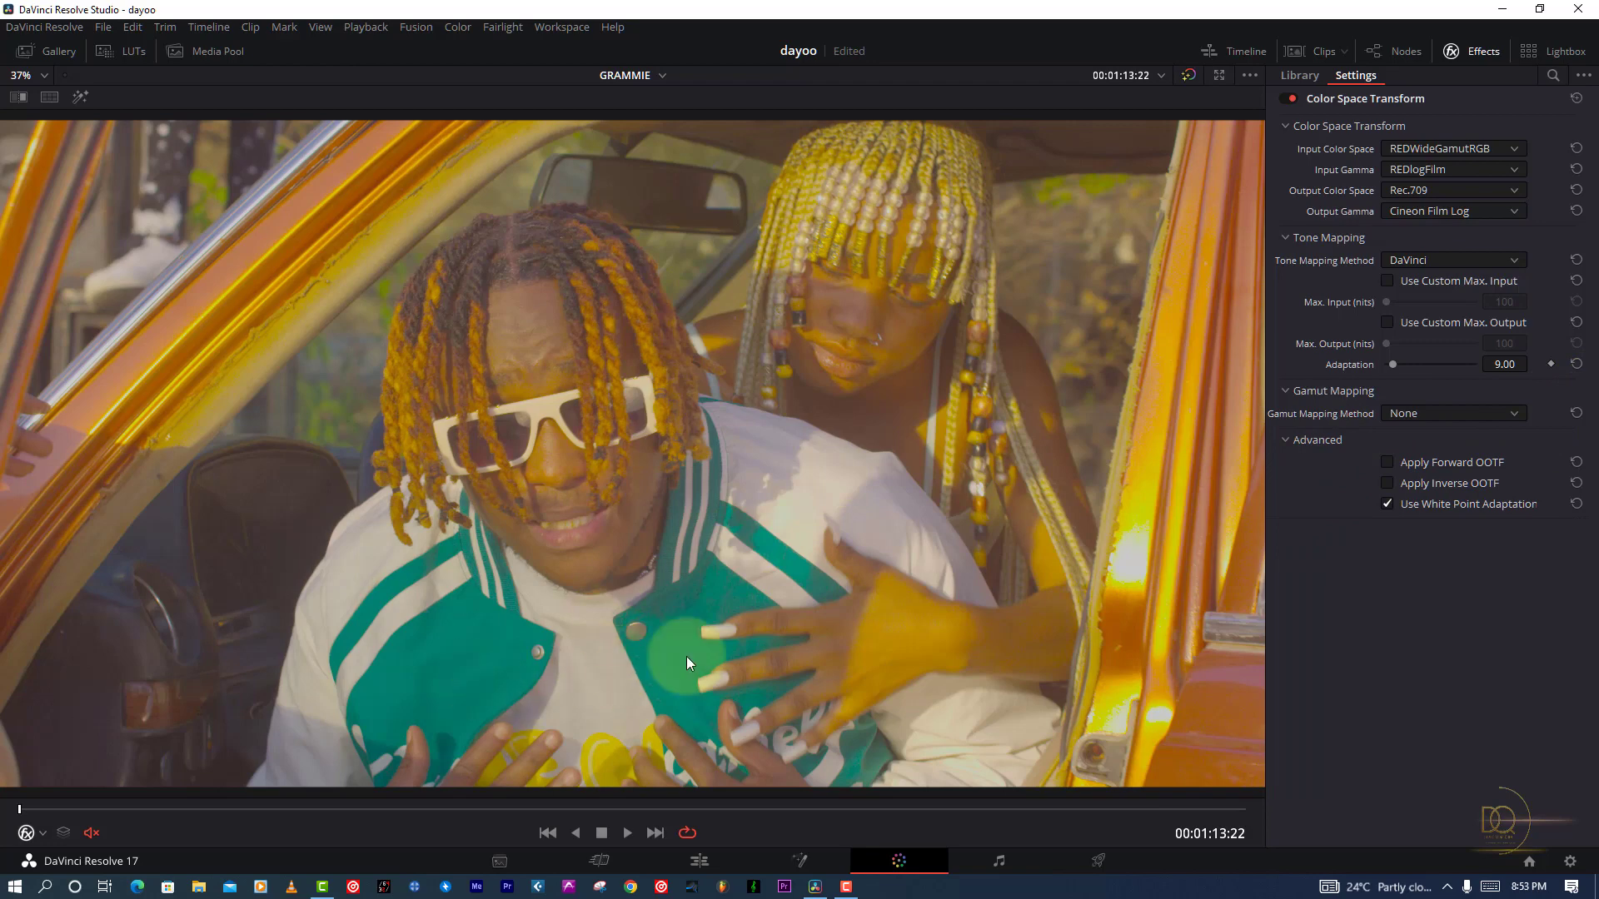
Step: Set the Color Space Transform's gamut mapping method to Saturation Compression
{"action": "scroll", "coordinate": [688, 616], "scroll_direction": "up", "scroll_amount": 4}
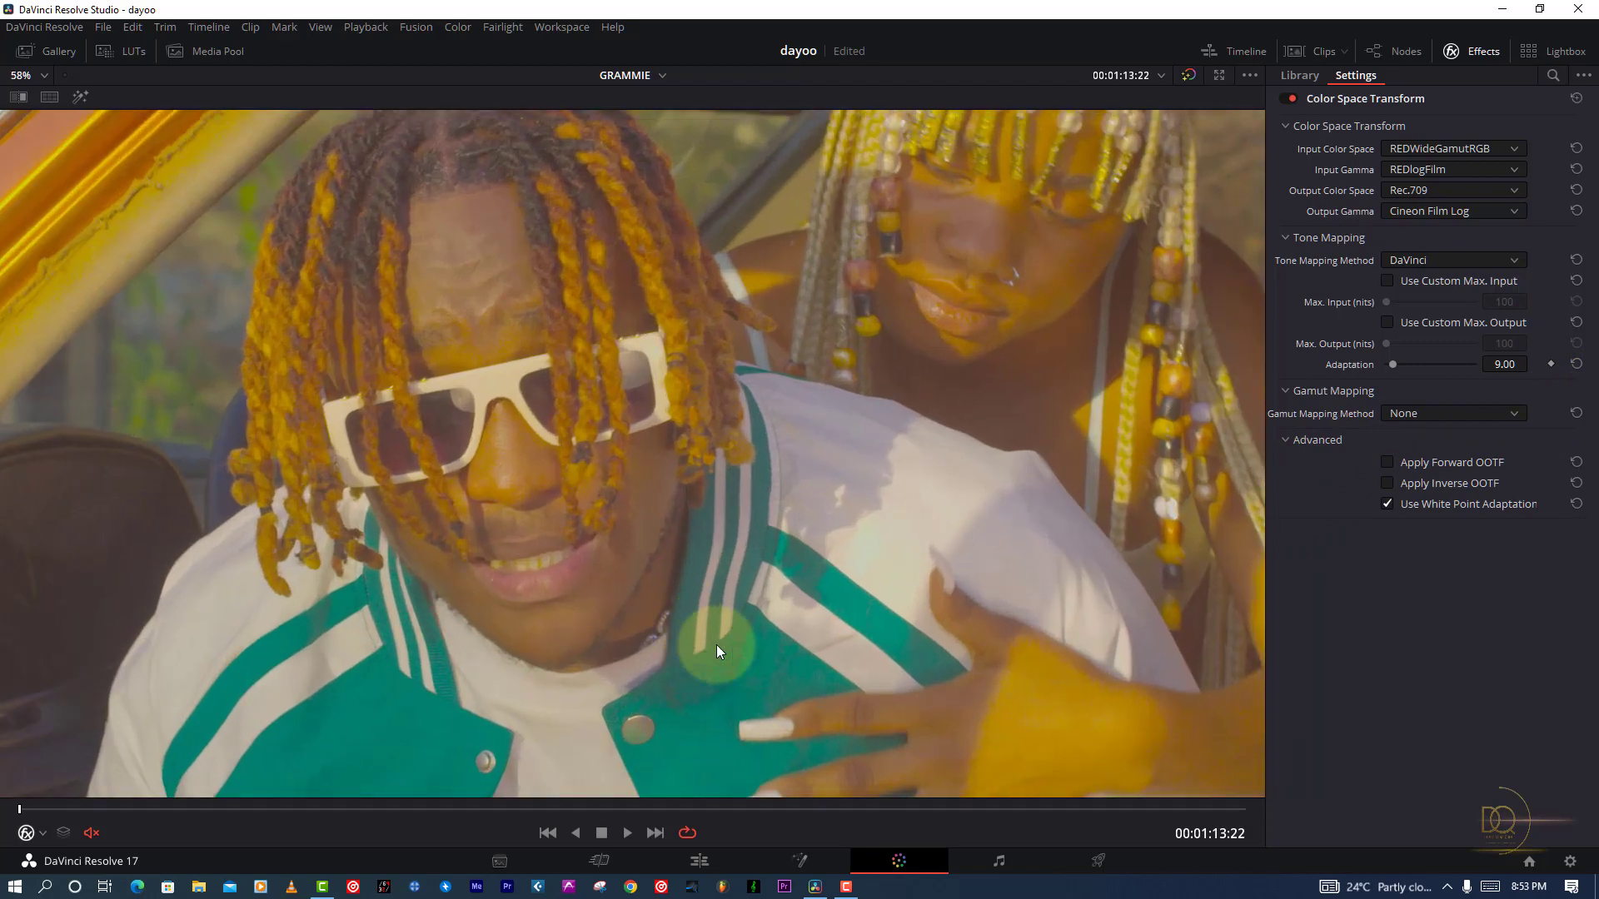
{"action": "scroll", "coordinate": [728, 642], "scroll_direction": "up", "scroll_amount": 7}
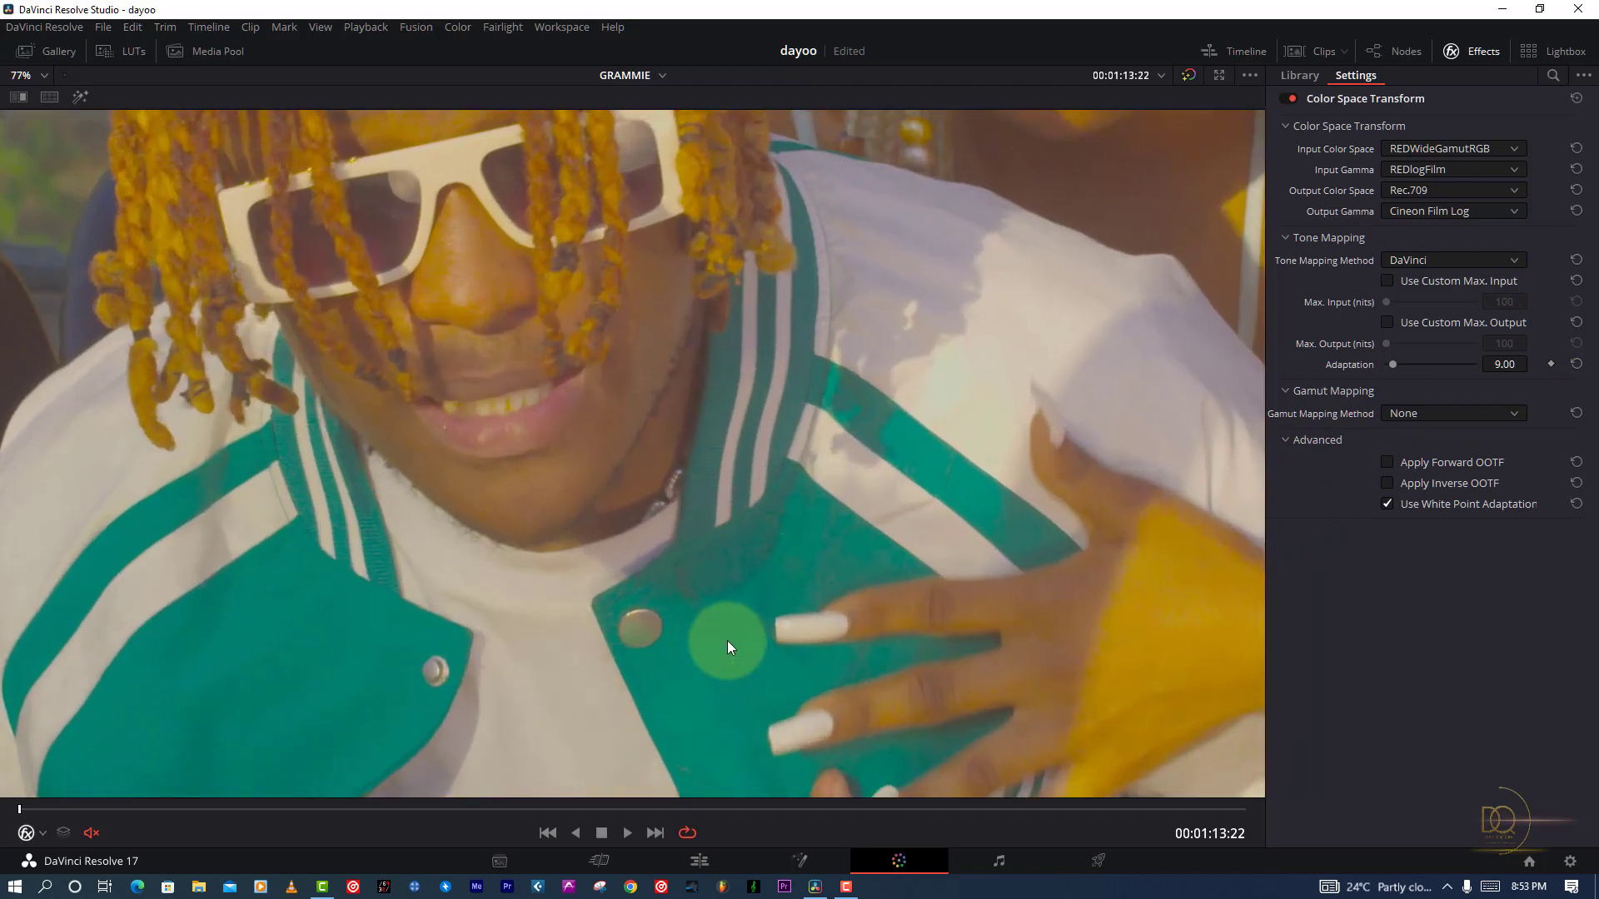
{"action": "scroll", "coordinate": [787, 576], "scroll_direction": "up", "scroll_amount": 5}
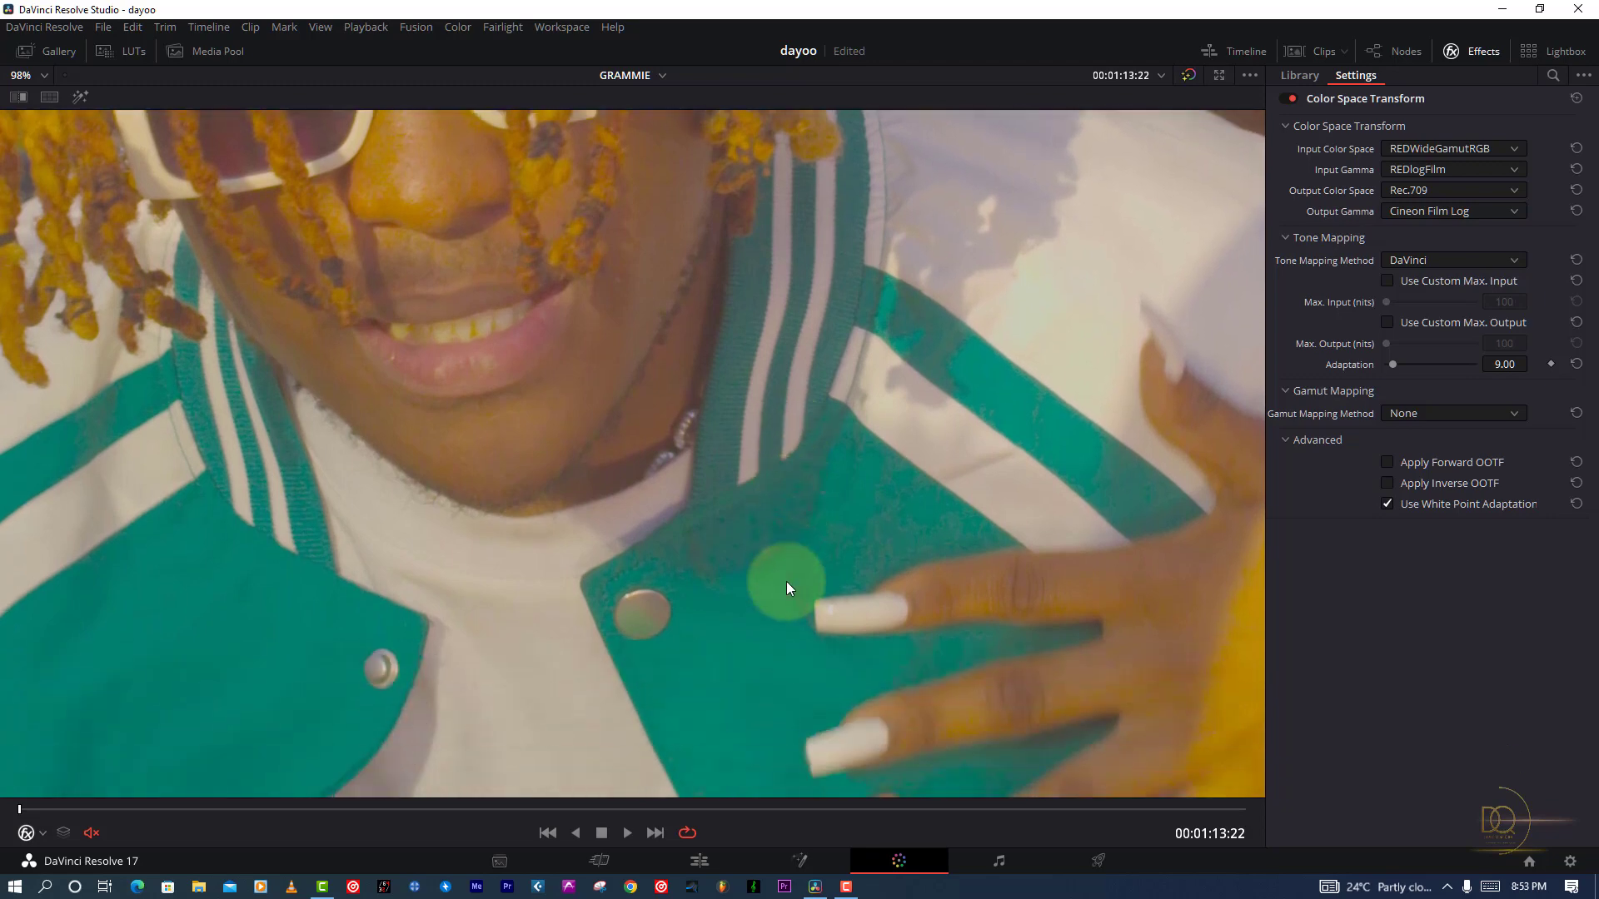
{"action": "scroll", "coordinate": [786, 582], "scroll_direction": "up", "scroll_amount": 2}
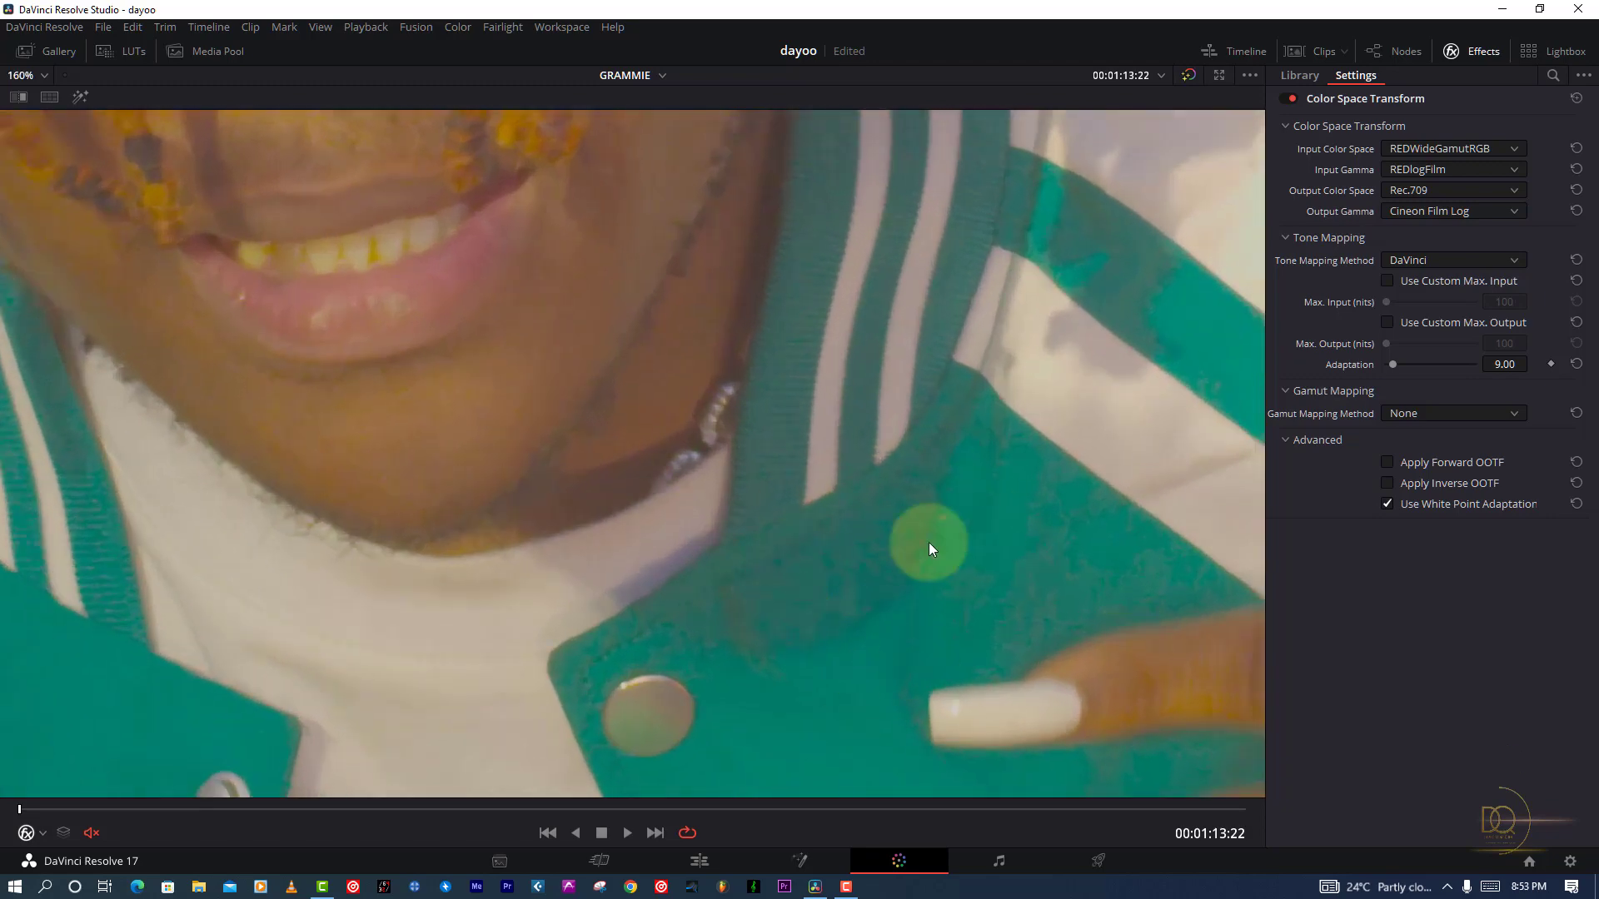
{"action": "left_click", "coordinate": [1421, 412]}
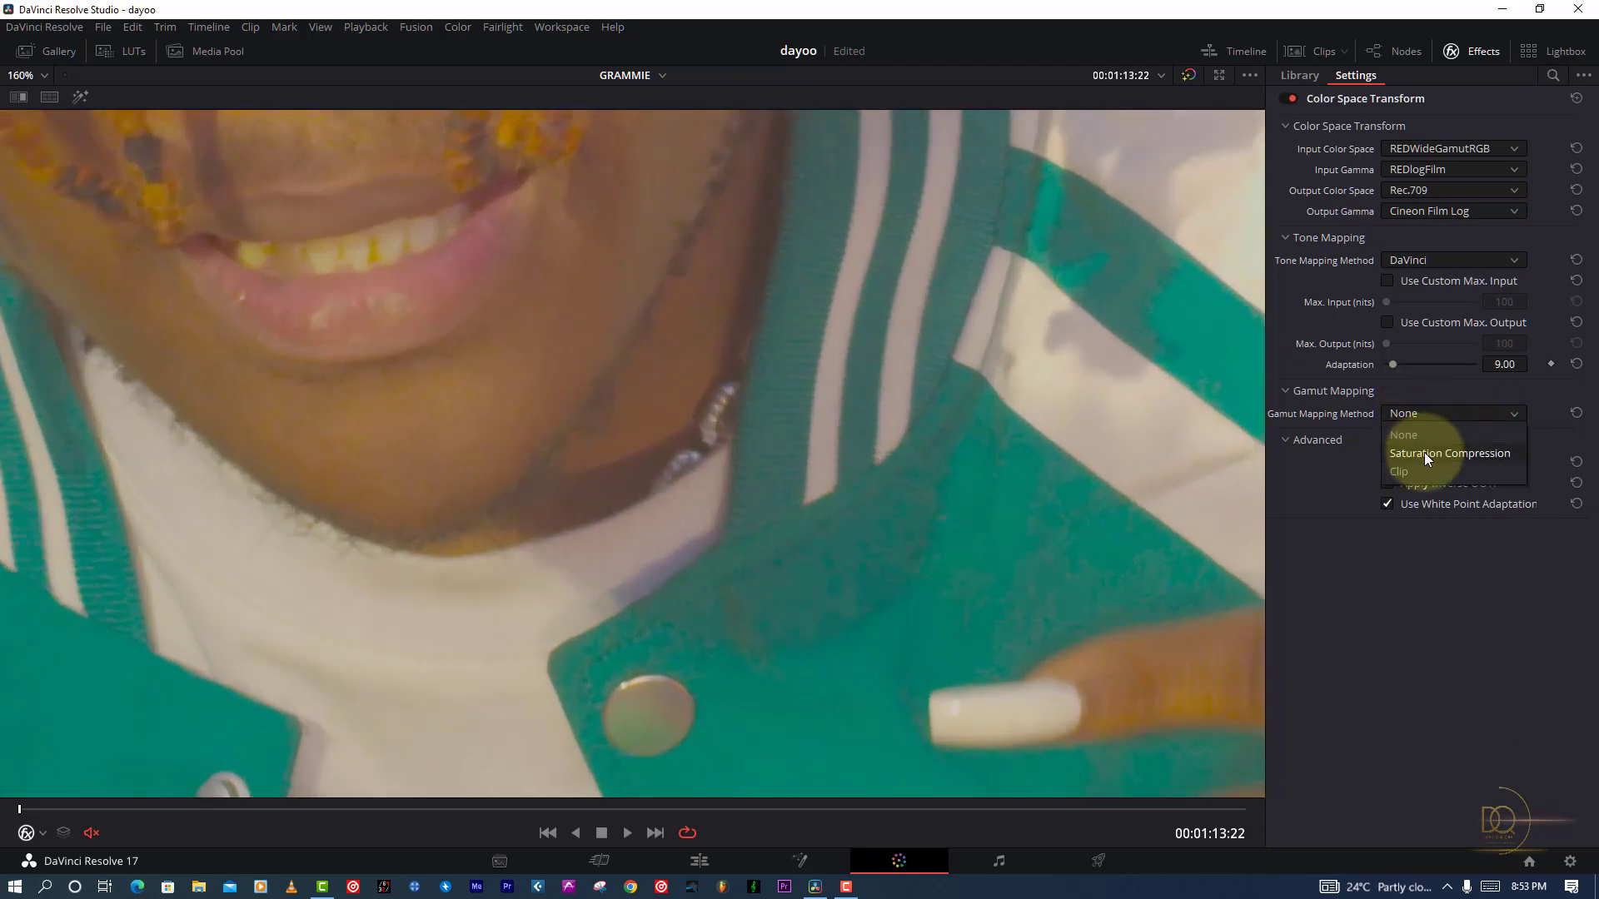
{"action": "left_click", "coordinate": [1424, 452]}
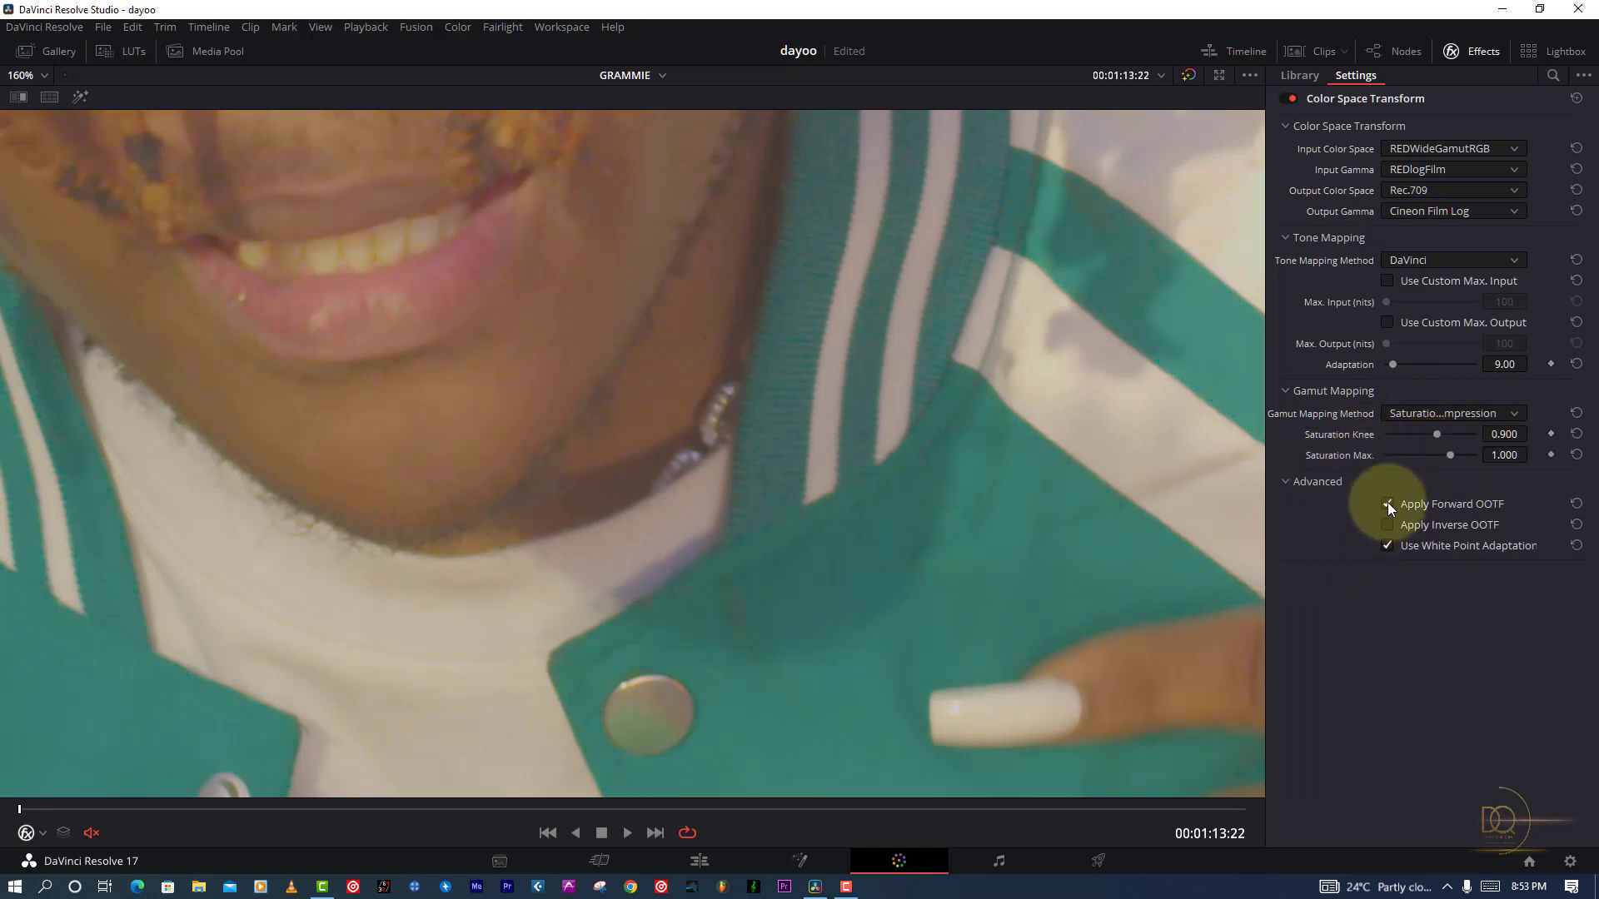
Step: Enable Apply Forward OOTF for the Color Space Transform, comparing the whole frame with and without it
{"action": "left_click", "coordinate": [1387, 503]}
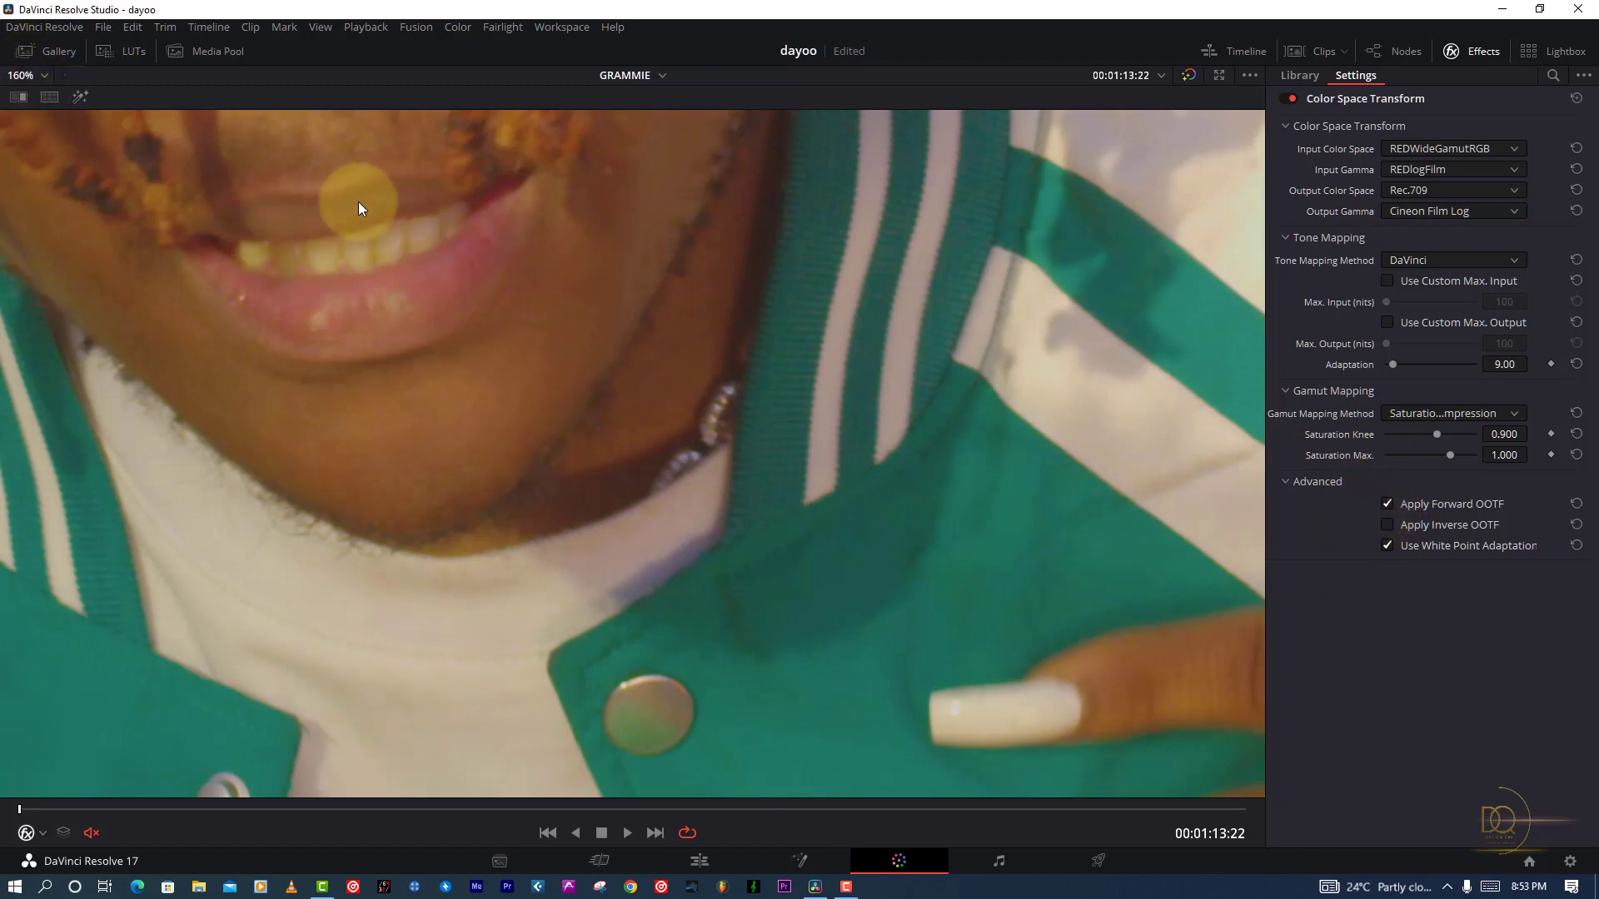
{"action": "key", "text": "shift+z"}
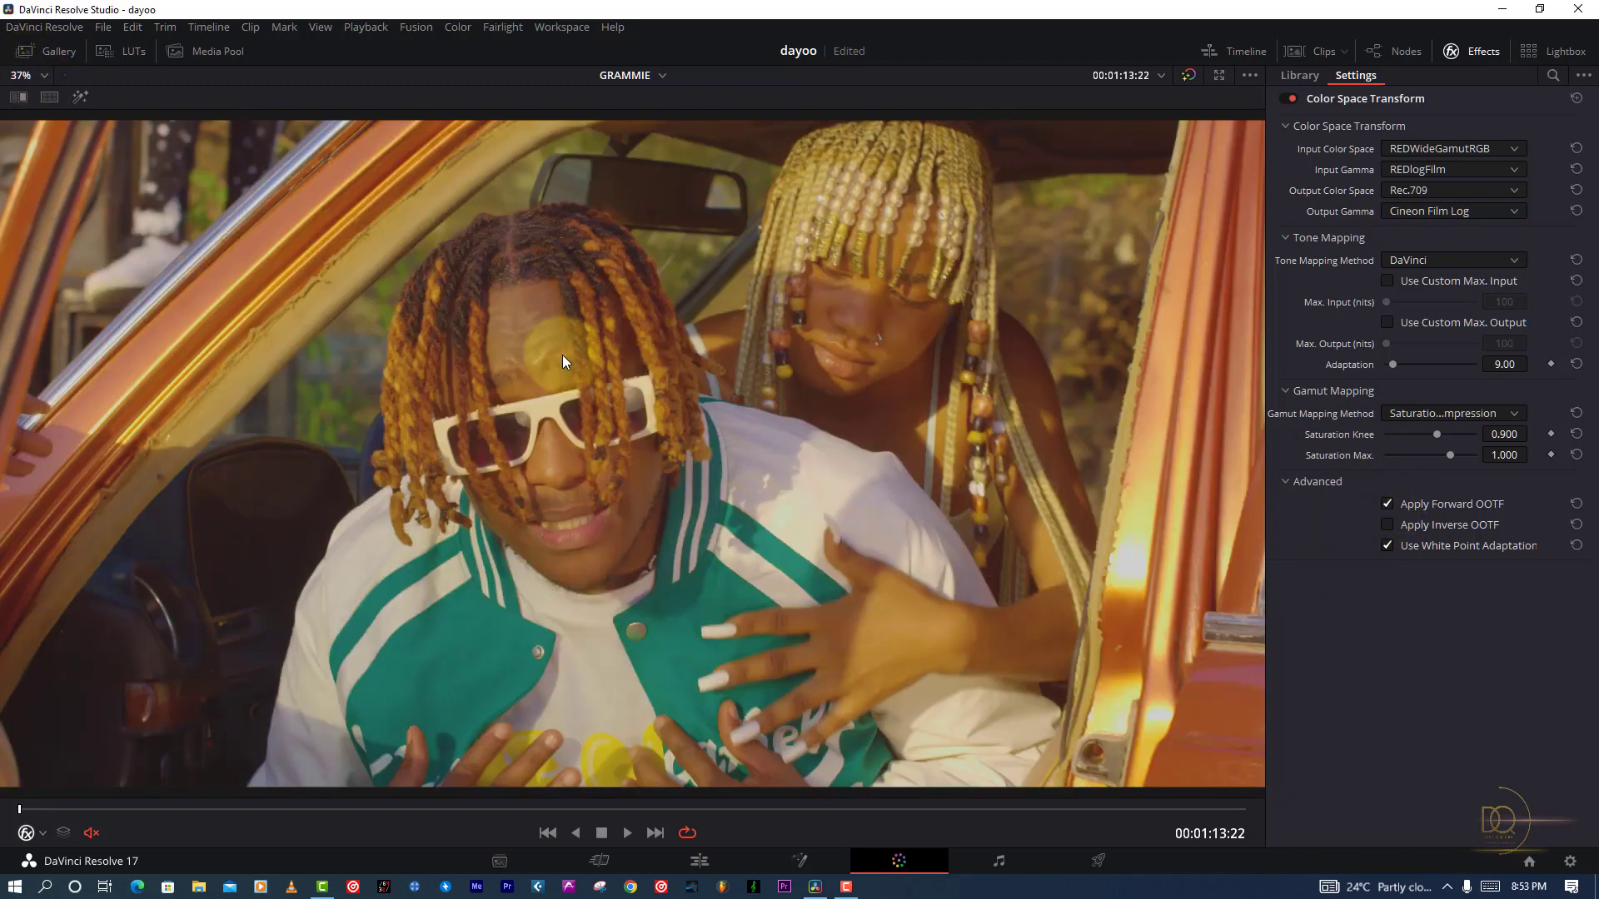
{"action": "left_click", "coordinate": [1404, 510]}
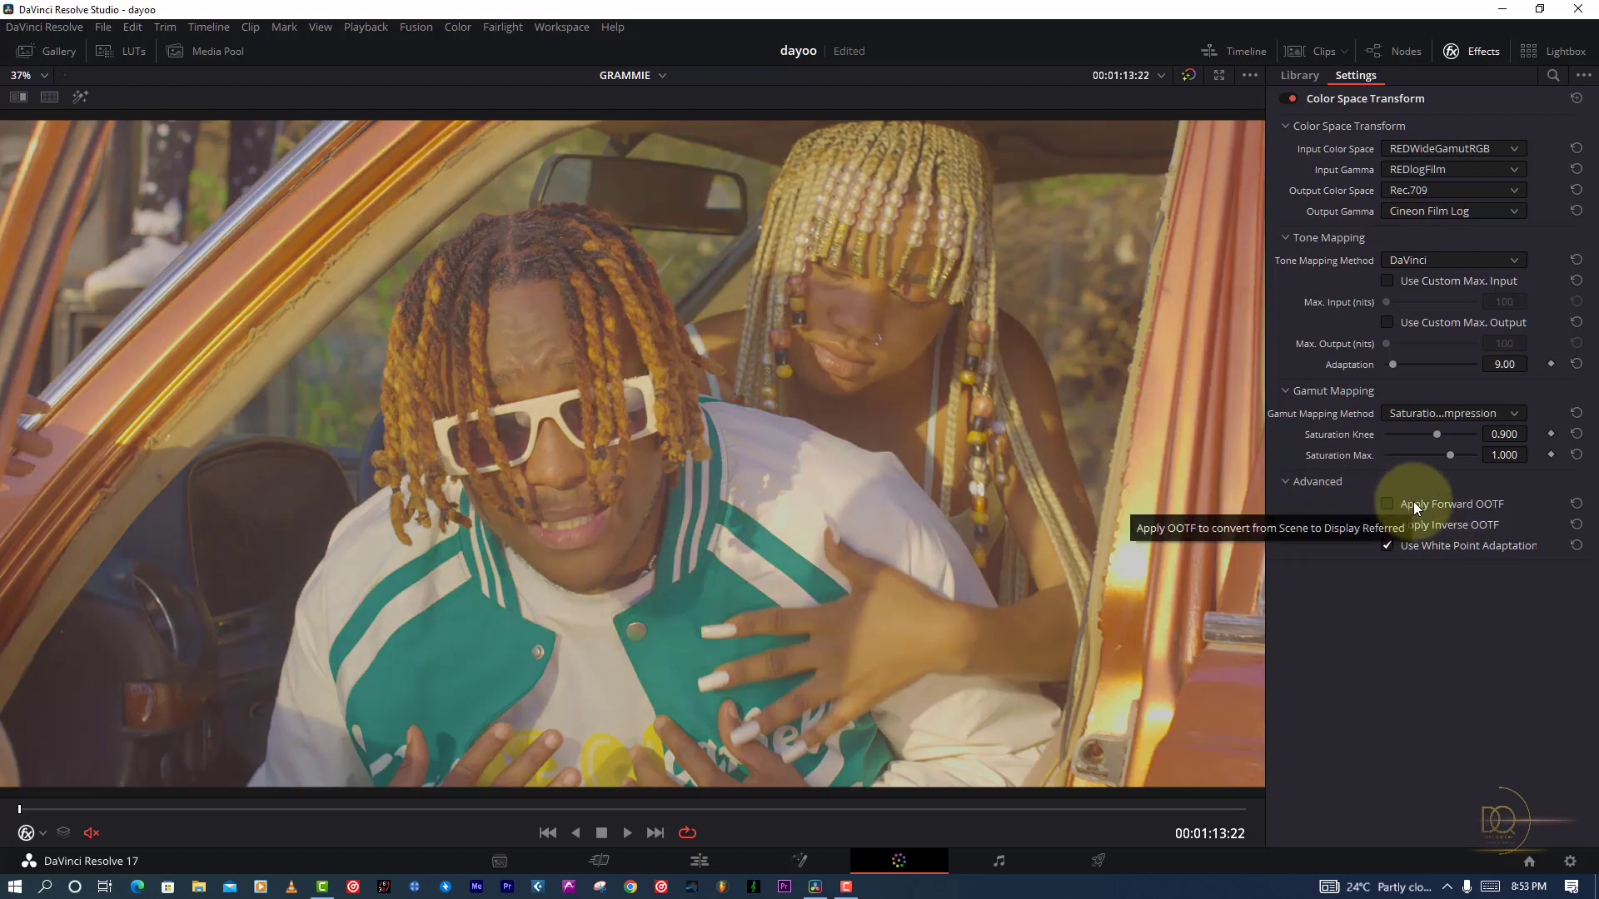
{"action": "left_click", "coordinate": [1412, 501]}
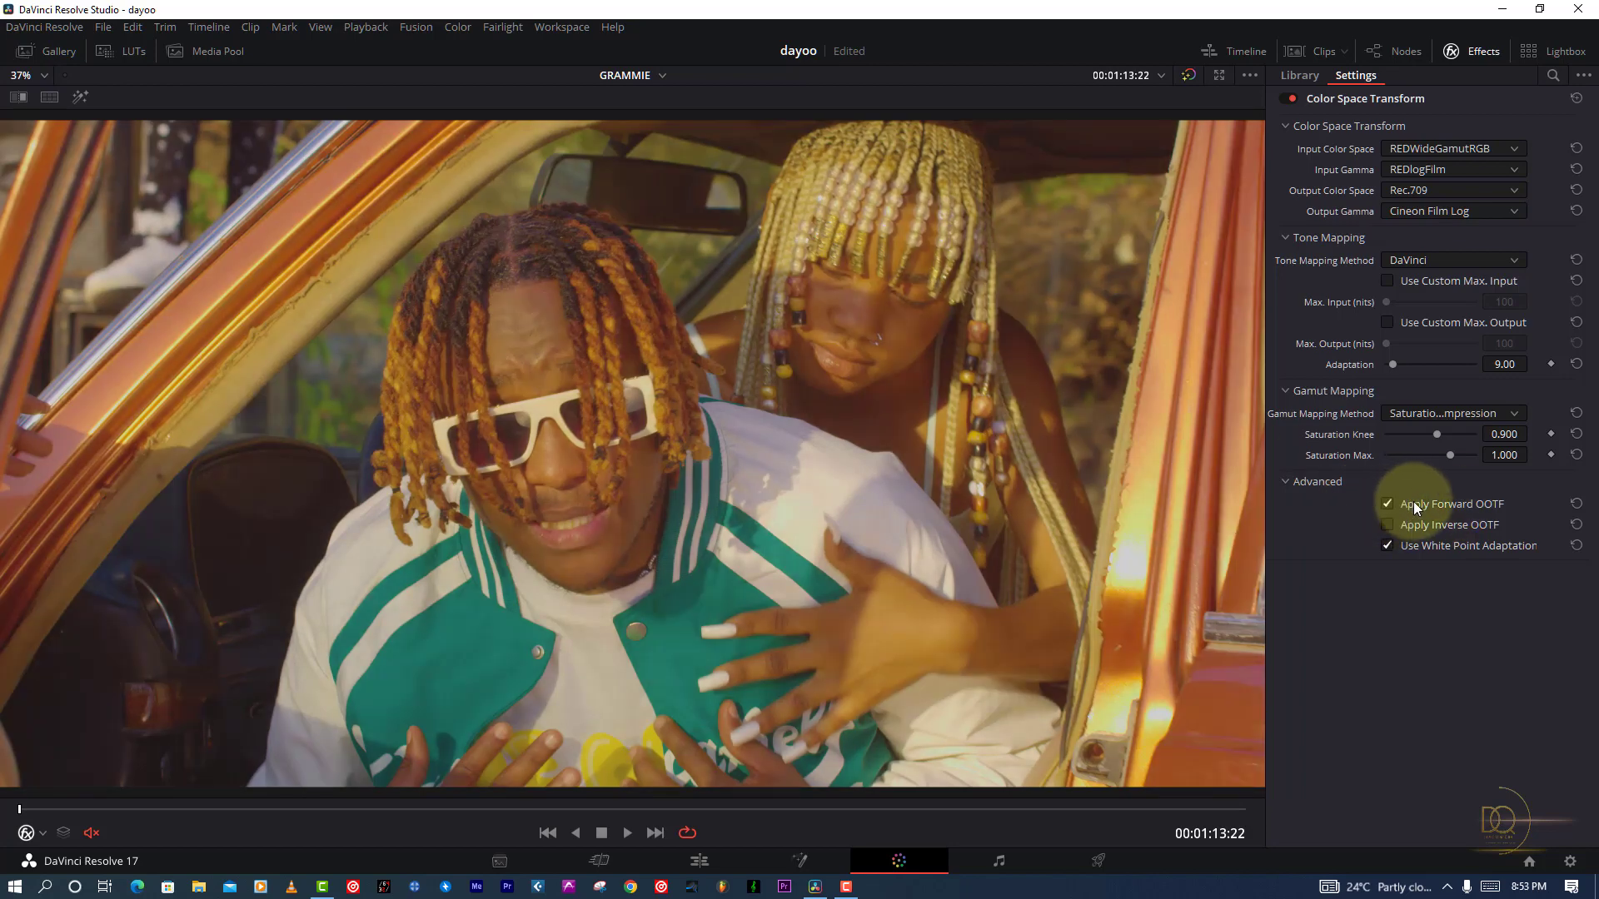
Step: Enable the FPE node and check the Rec709 Kodak 2383 D55 LUT among the Film Looks
{"action": "key", "text": "alt+f"}
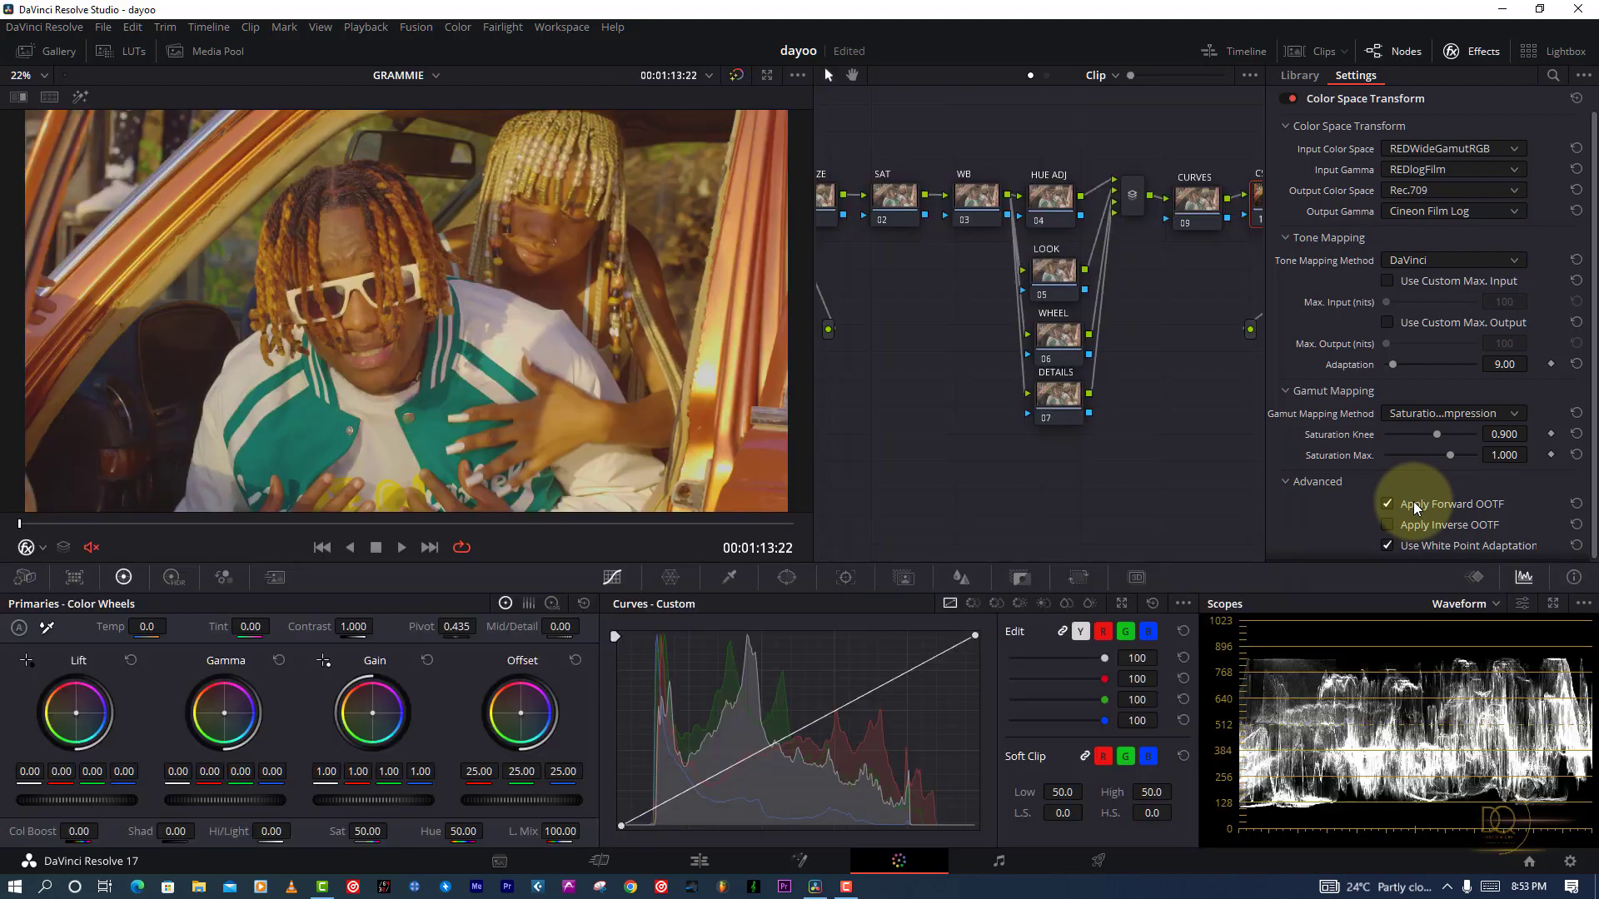
{"action": "left_click", "coordinate": [1475, 52]}
{"action": "left_click", "coordinate": [1433, 219]}
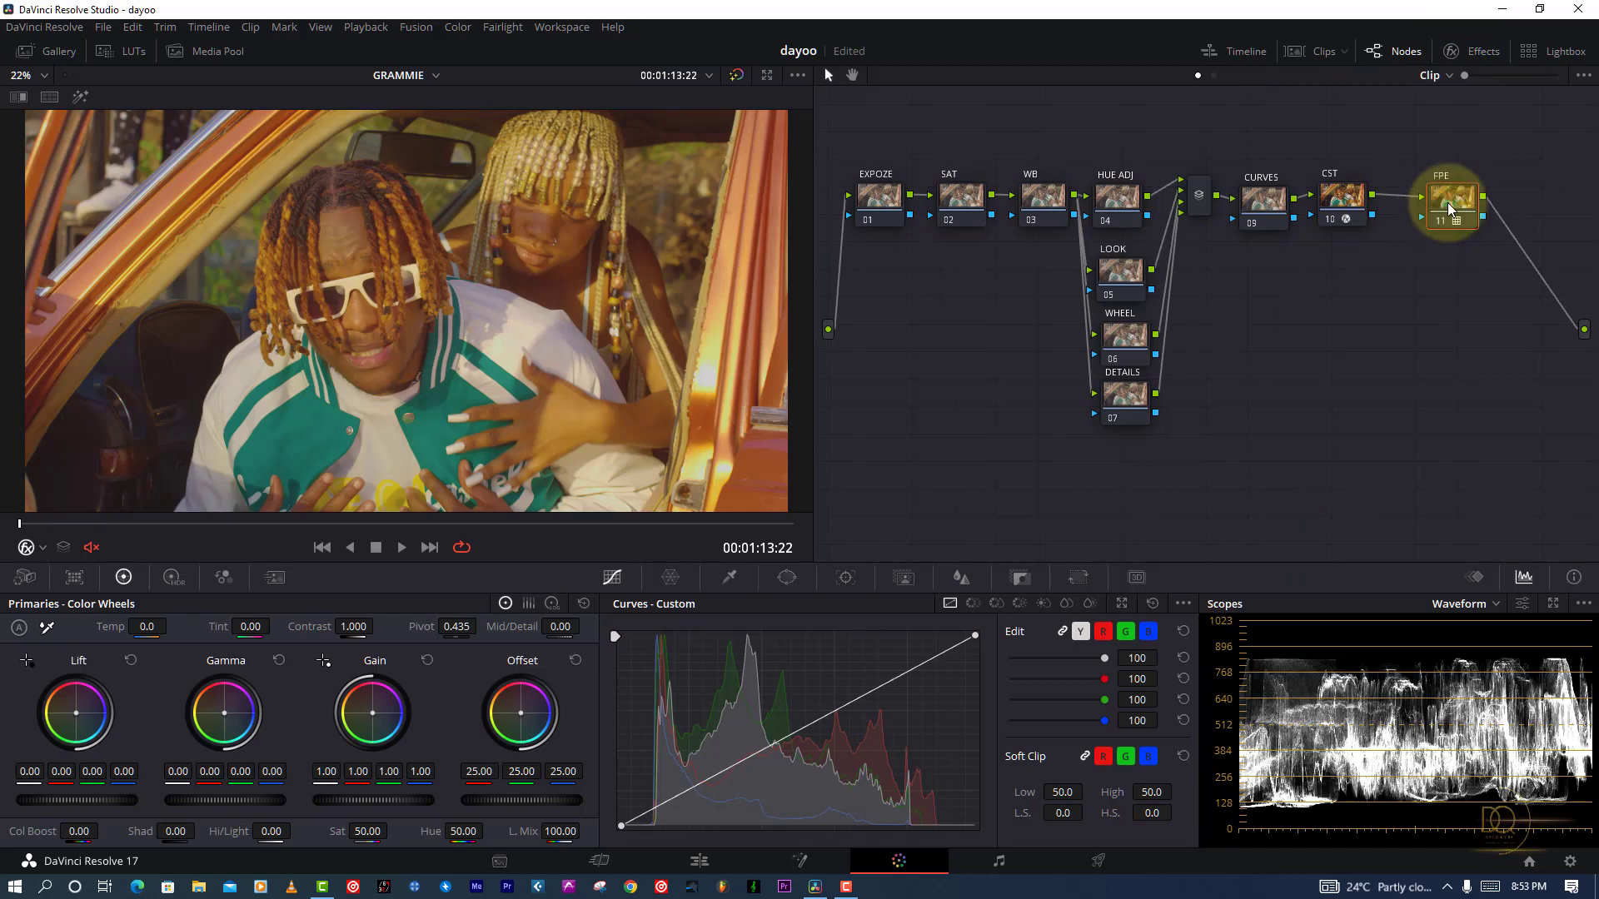
{"action": "left_click", "coordinate": [134, 53]}
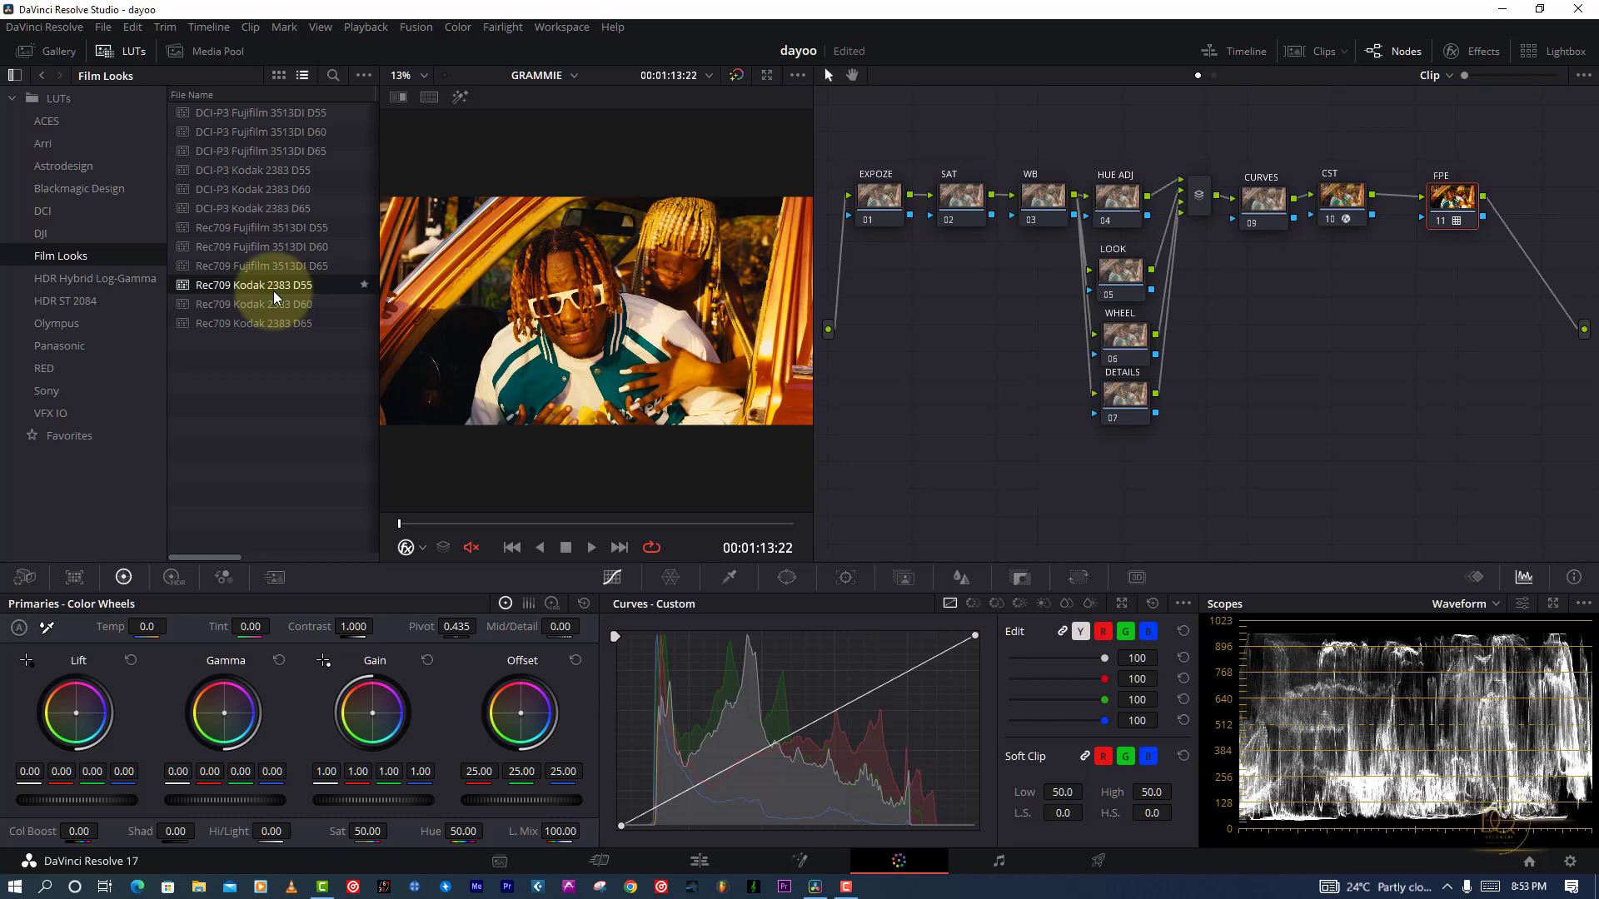
{"action": "left_click", "coordinate": [123, 52]}
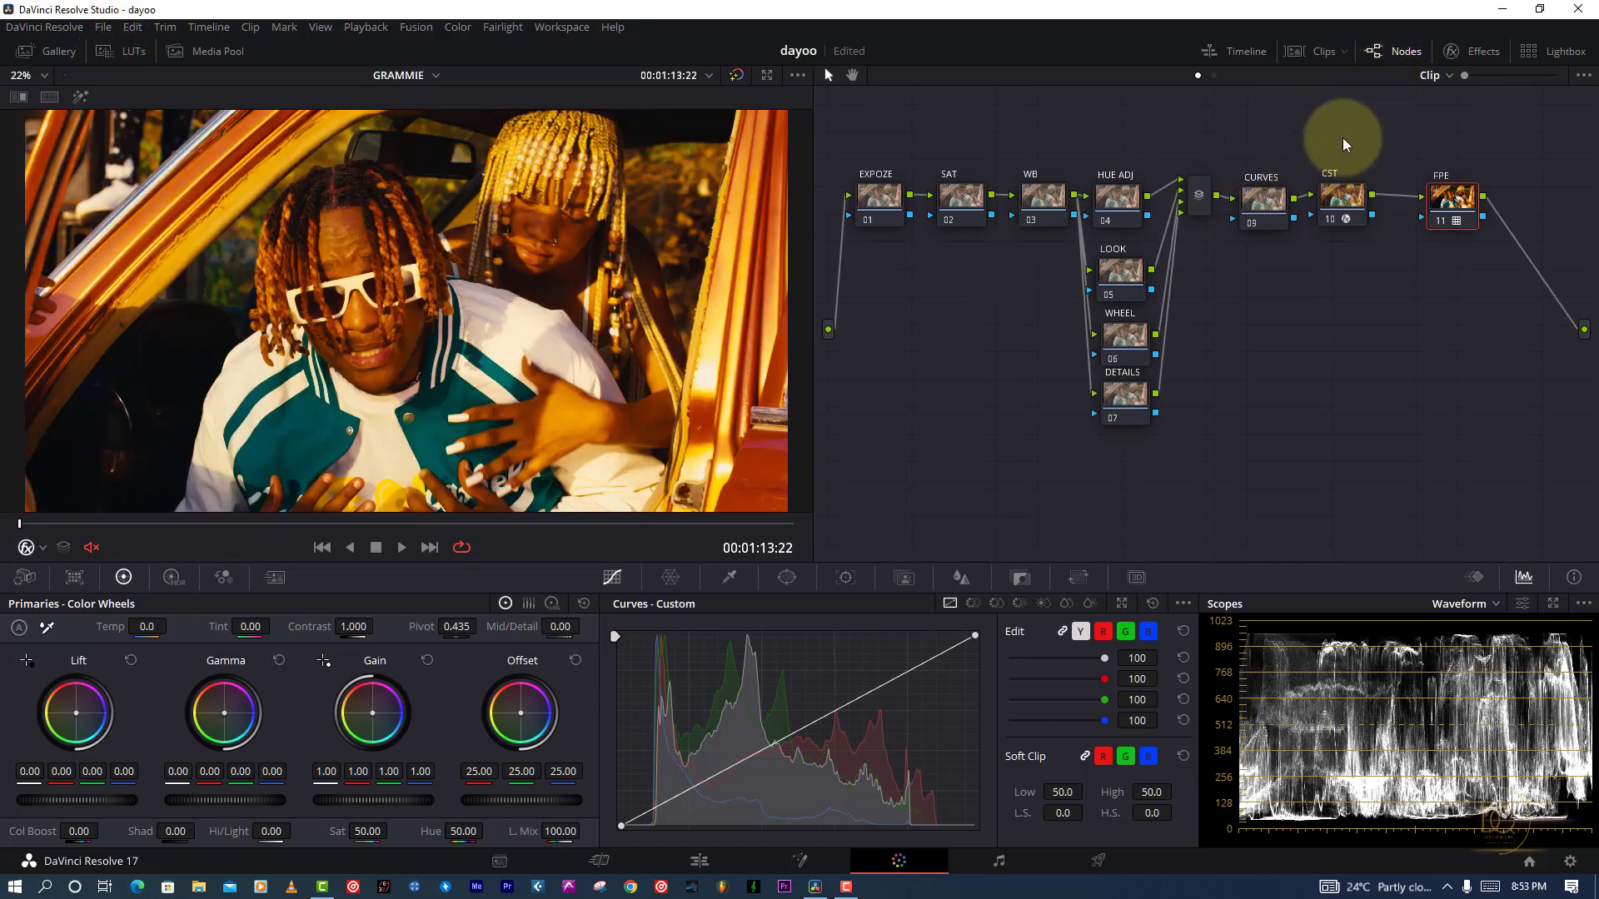
{"action": "left_click", "coordinate": [949, 218]}
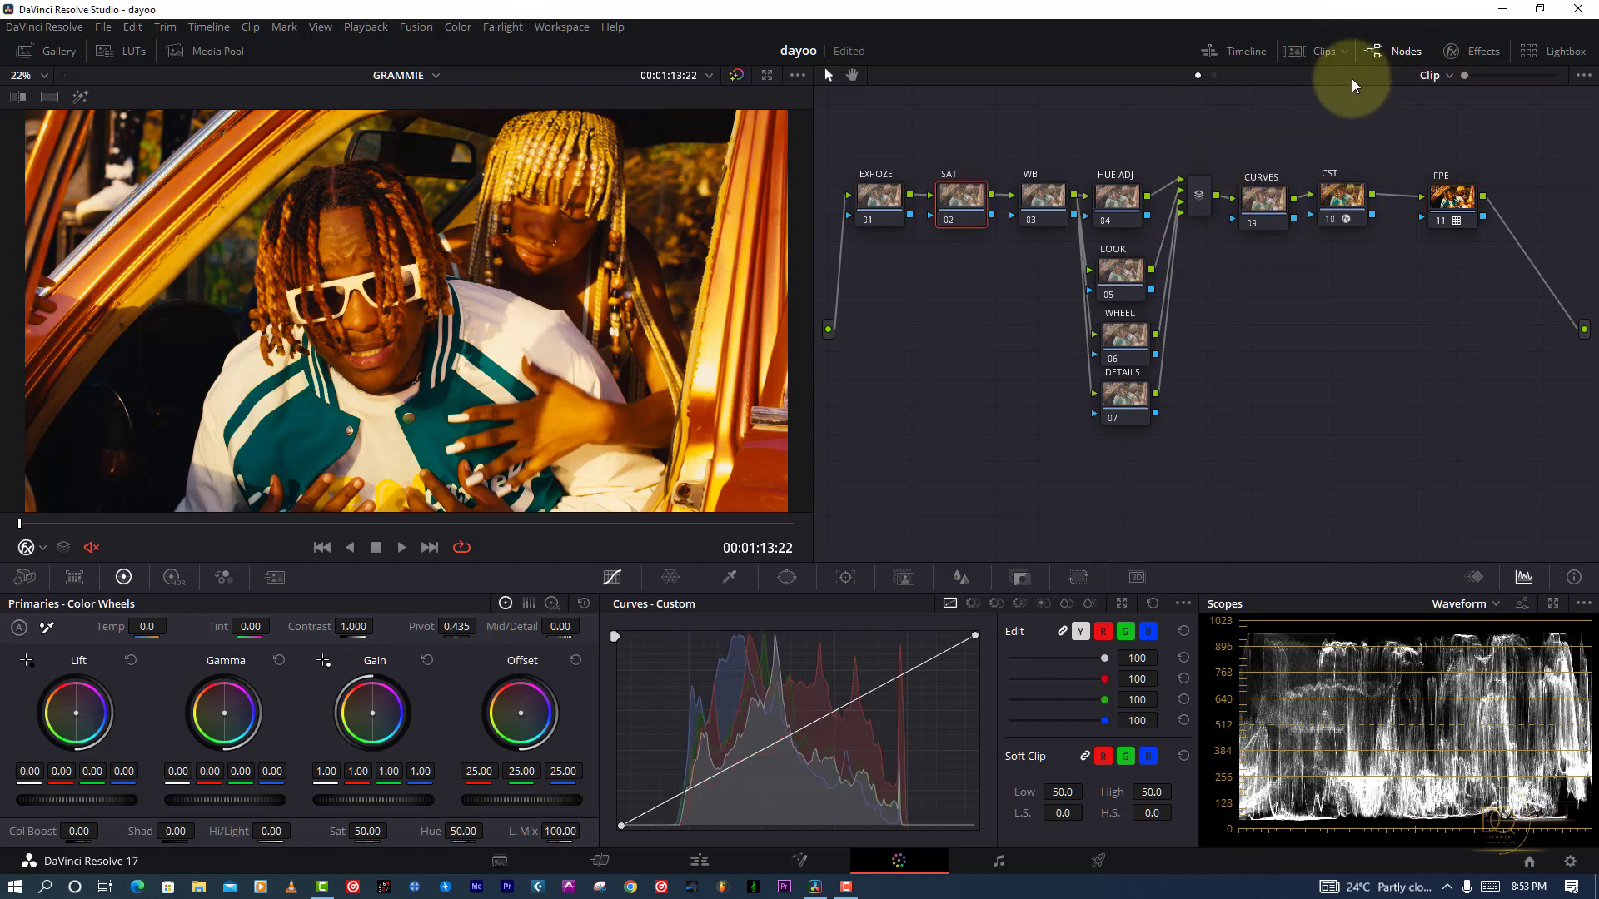
{"action": "left_click", "coordinate": [1320, 55]}
{"action": "left_click", "coordinate": [1318, 53]}
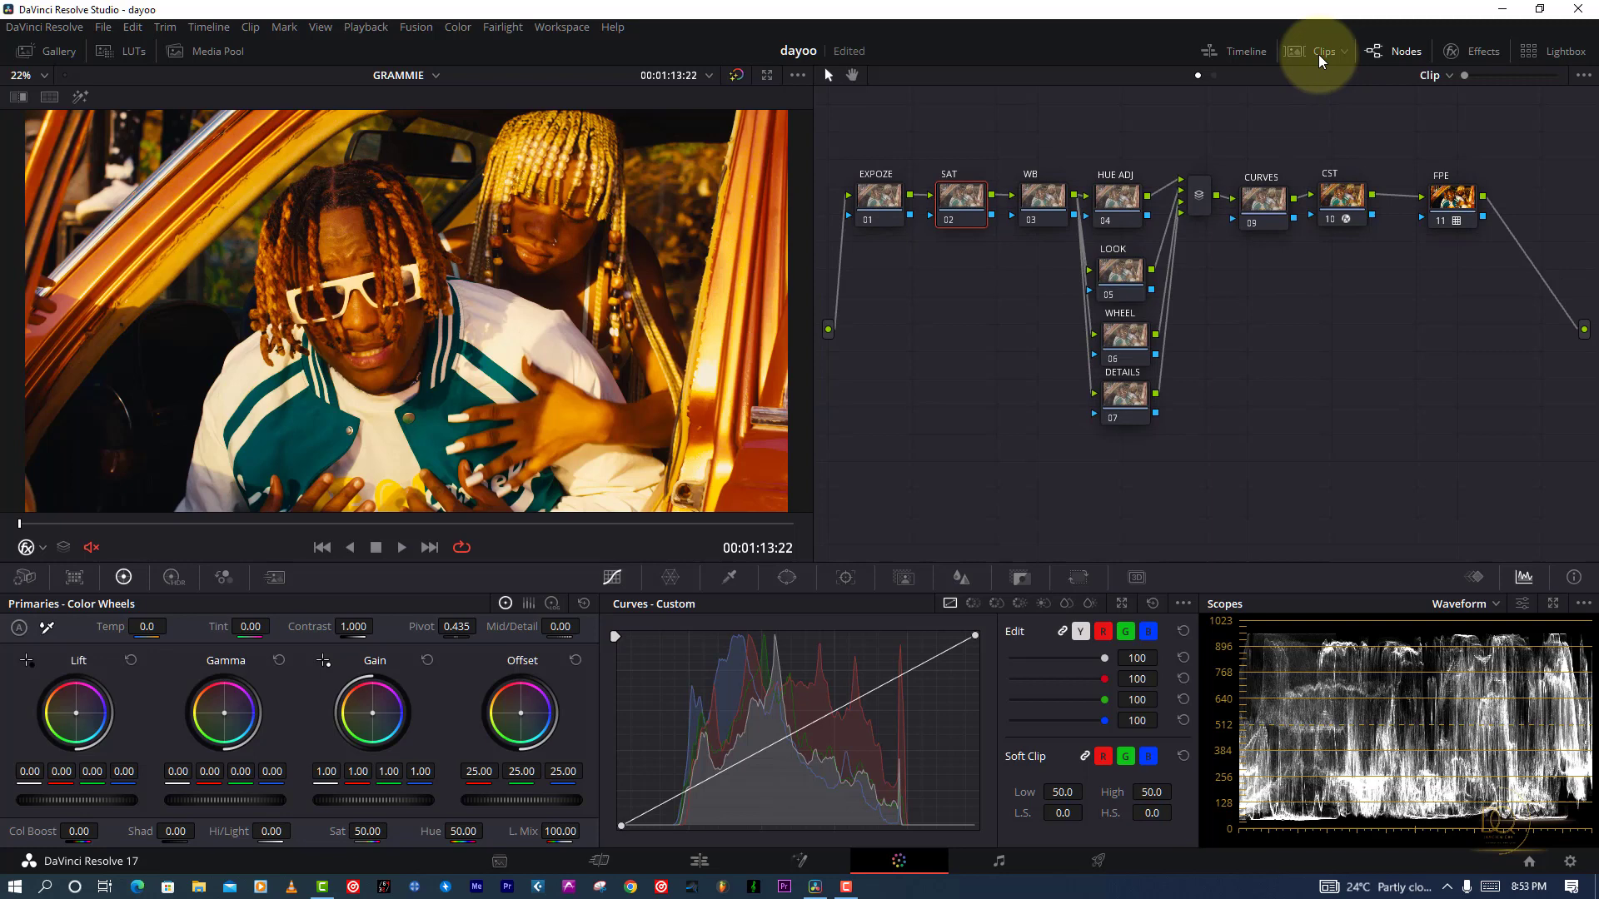
Step: Examine the graded shot's exposure in an enlarged single waveform scope and inspect the frame in full screen
{"action": "left_click", "coordinate": [1552, 604]}
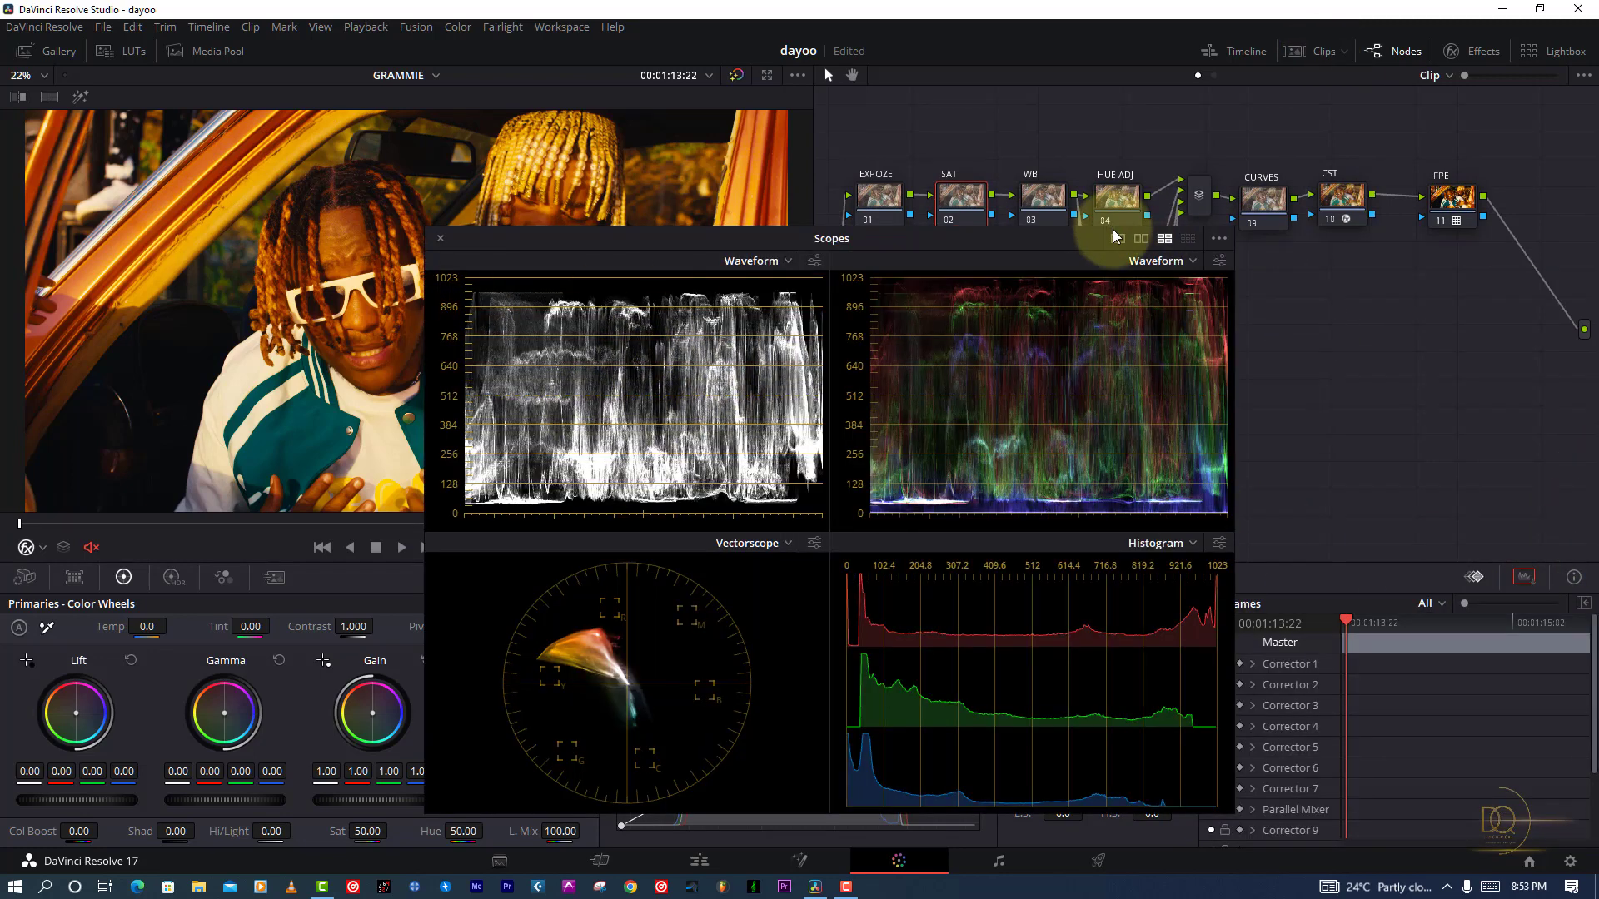
{"action": "left_click_drag", "start_coordinate": [1115, 240], "coordinate": [1118, 244]}
{"action": "left_click", "coordinate": [753, 265]}
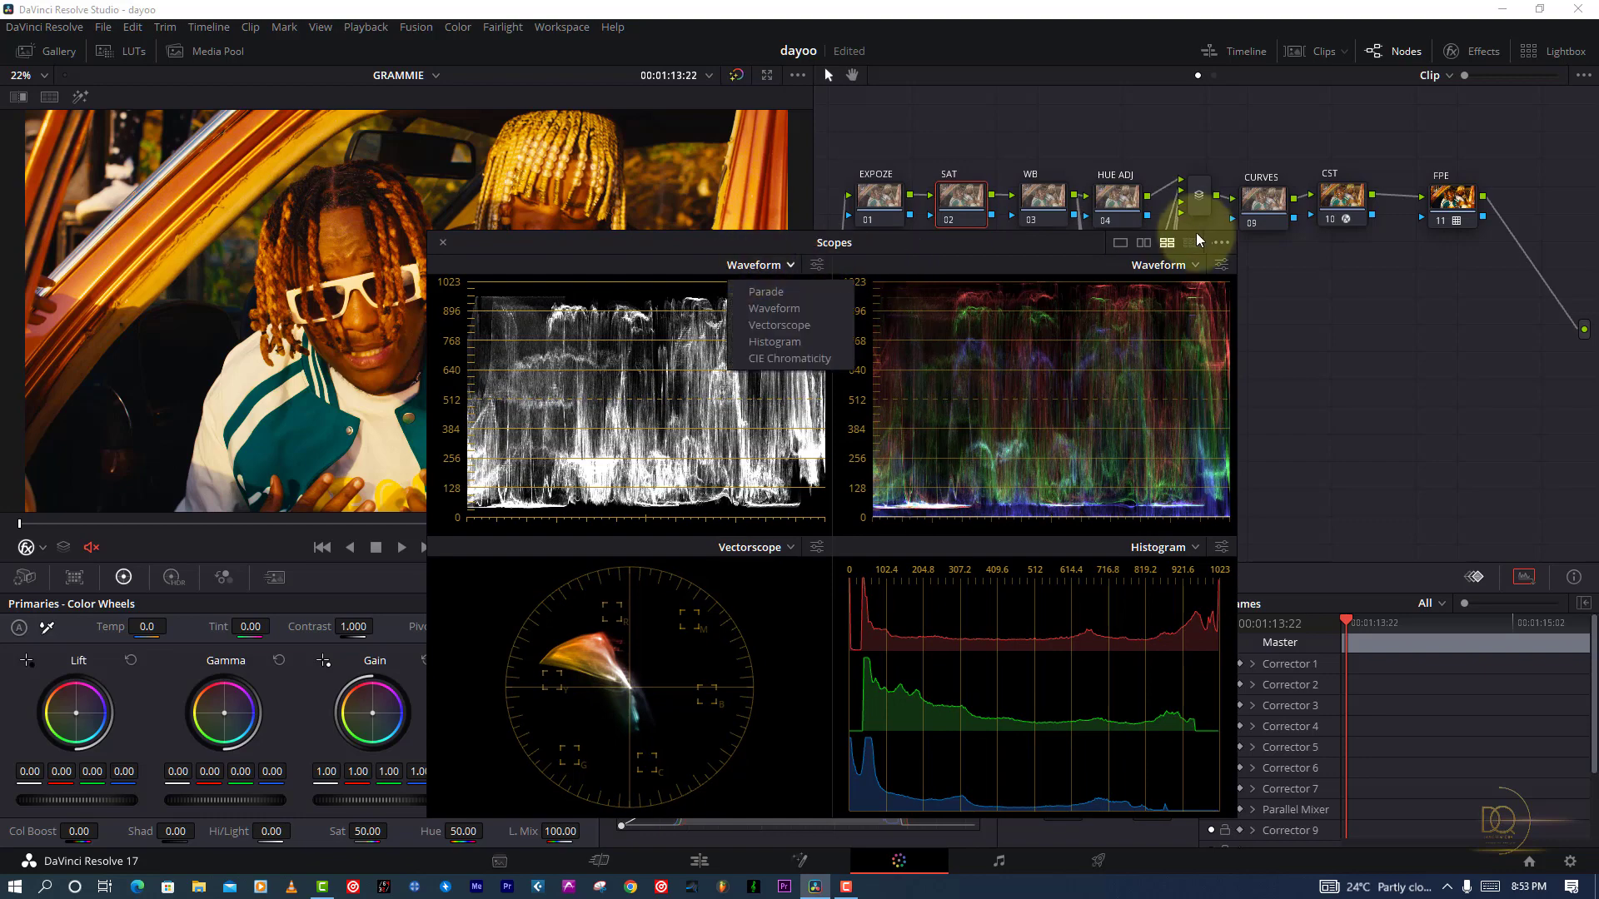
{"action": "left_click", "coordinate": [1120, 244]}
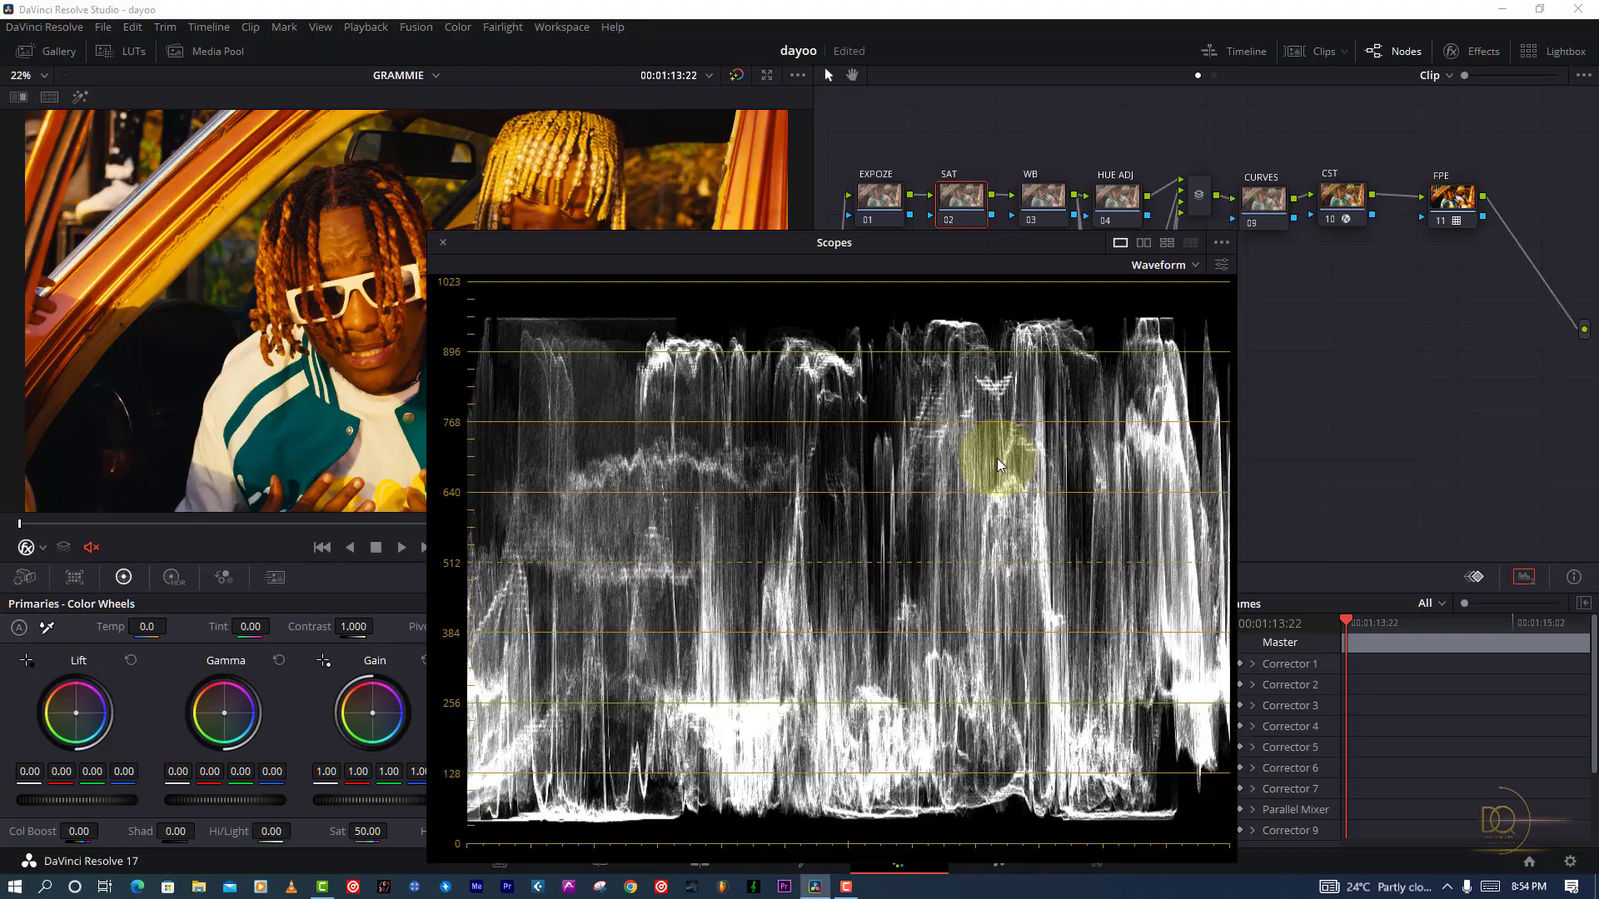
{"action": "key", "text": "ctrl+f"}
{"action": "key", "text": "space"}
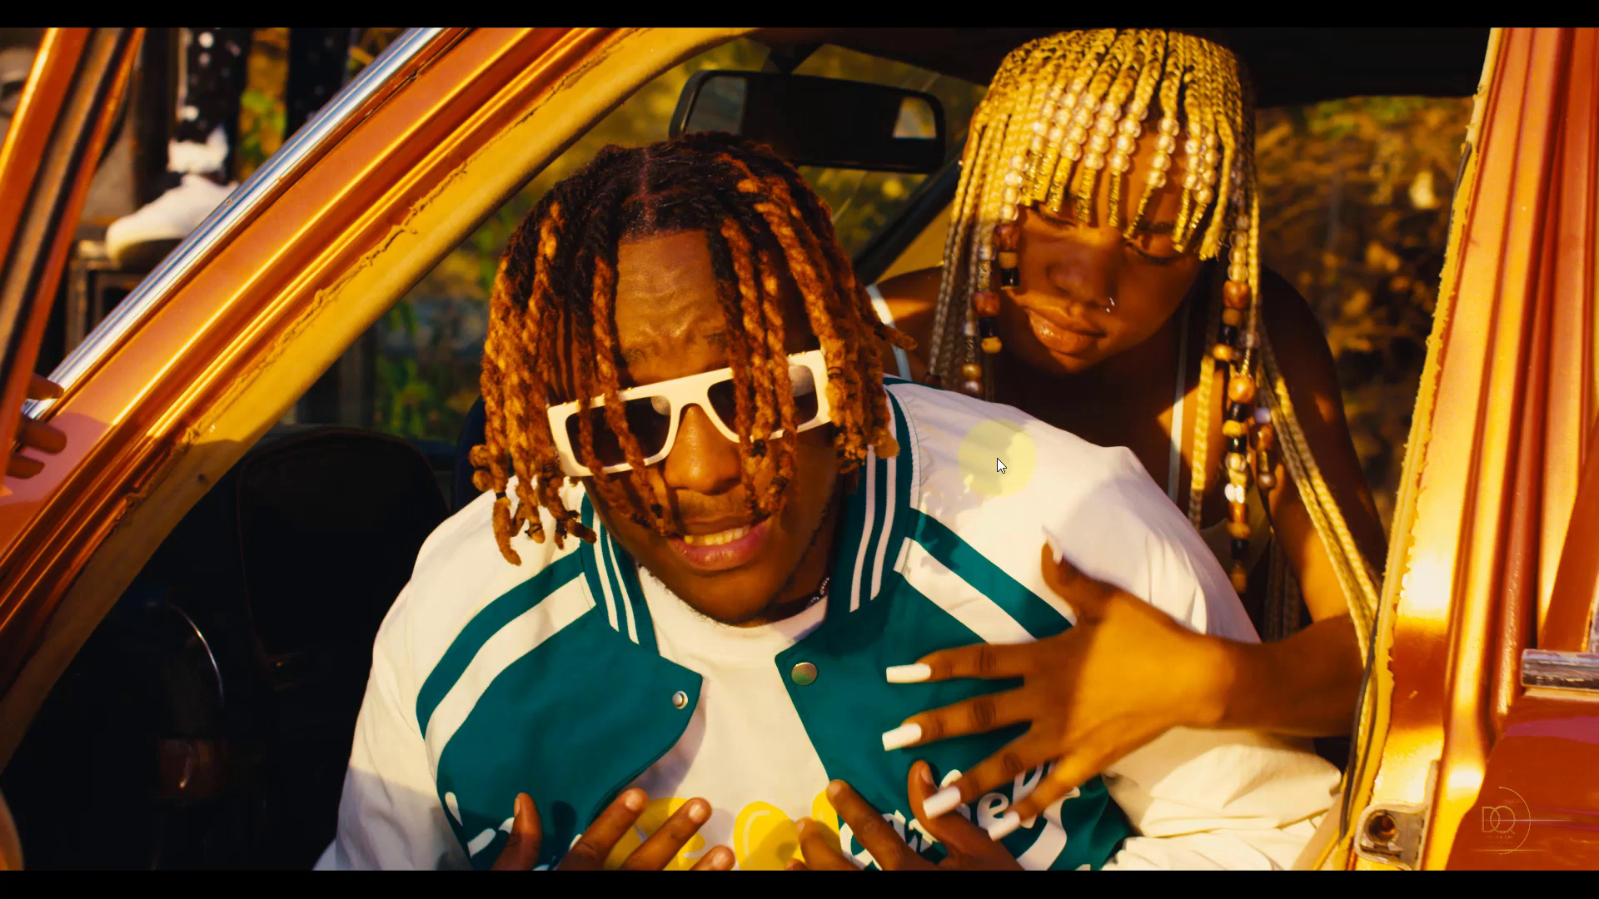
{"action": "key", "text": "Escape"}
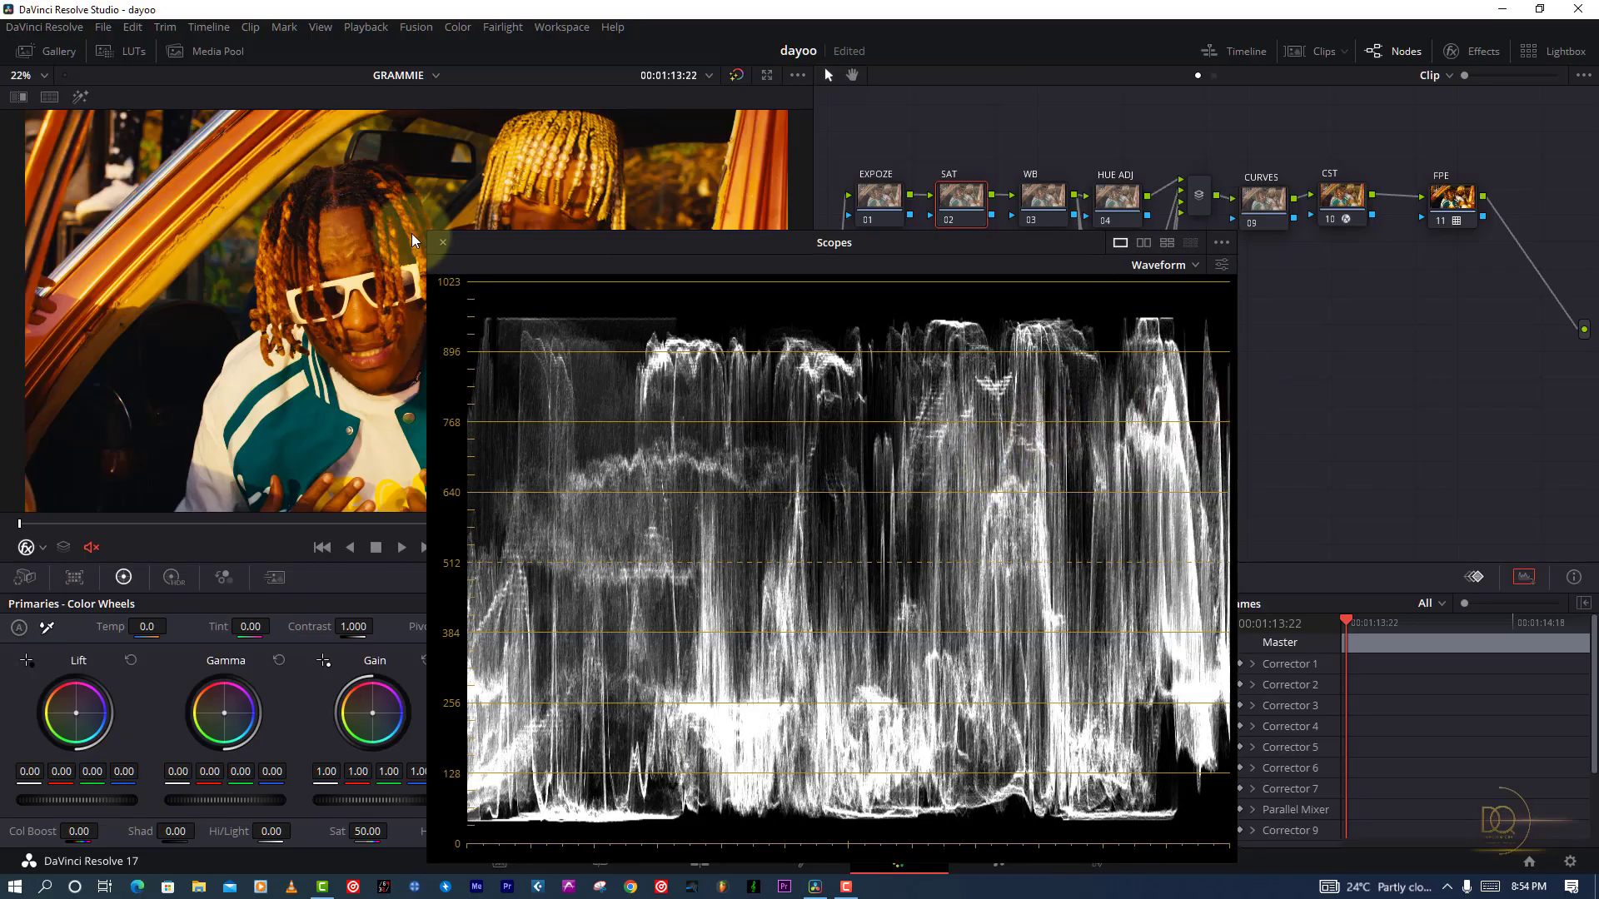
{"action": "left_click", "coordinate": [440, 243]}
Step: Shape the CURVES node's custom curve by pulling the highlights down slightly and raising the shadows
{"action": "left_click", "coordinate": [1263, 198]}
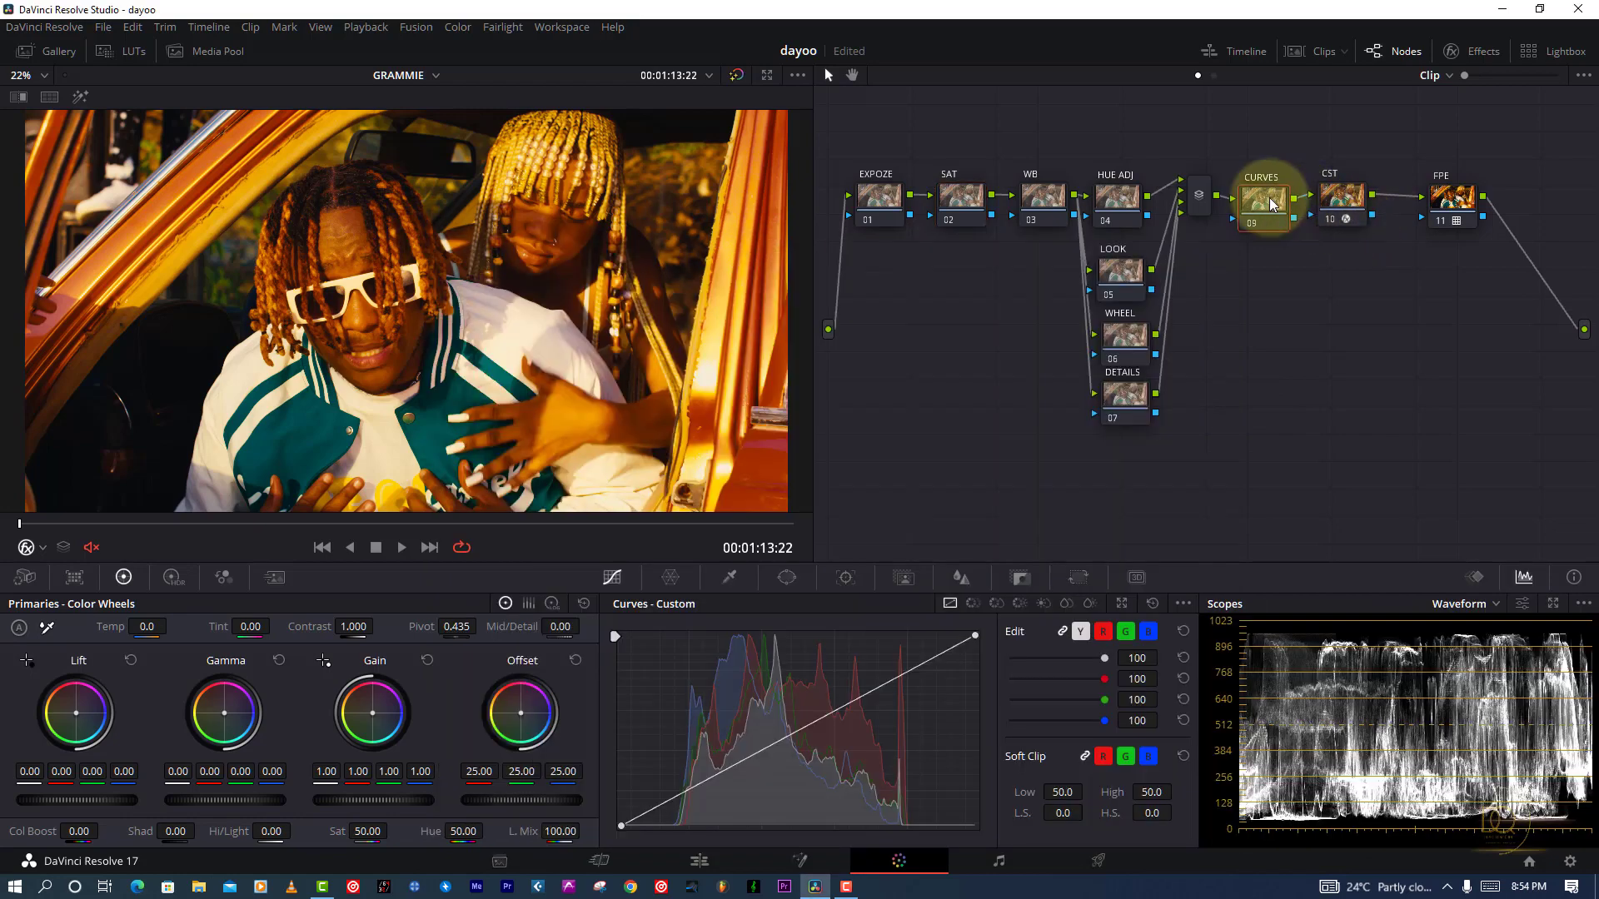
{"action": "left_click_drag", "start_coordinate": [880, 692], "coordinate": [885, 703]}
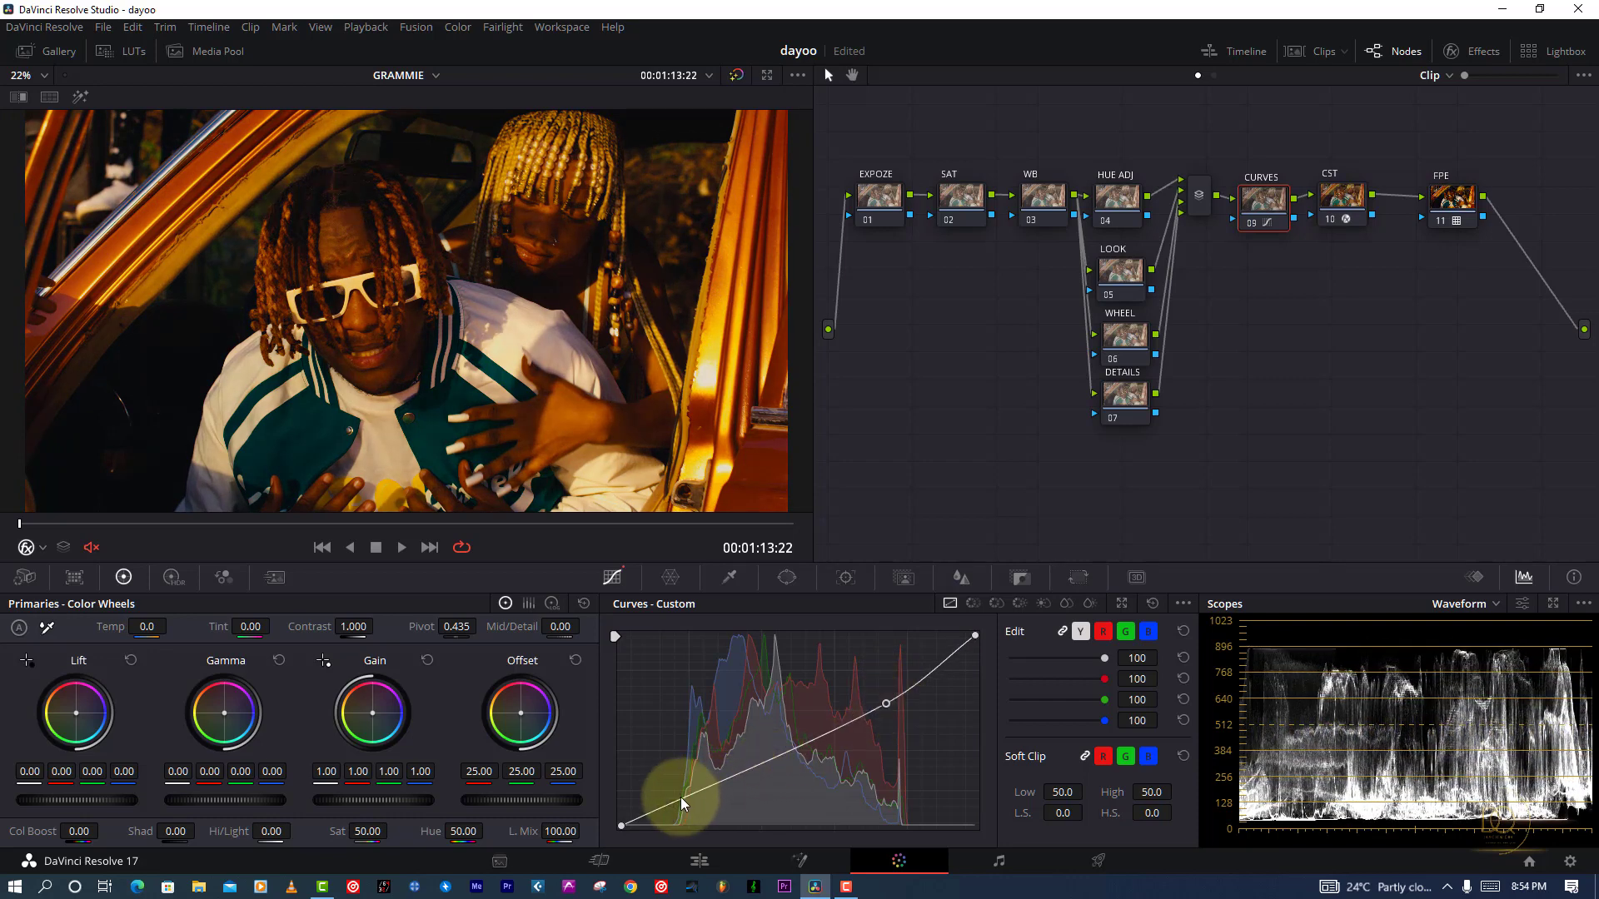
{"action": "left_click_drag", "start_coordinate": [692, 787], "coordinate": [693, 771]}
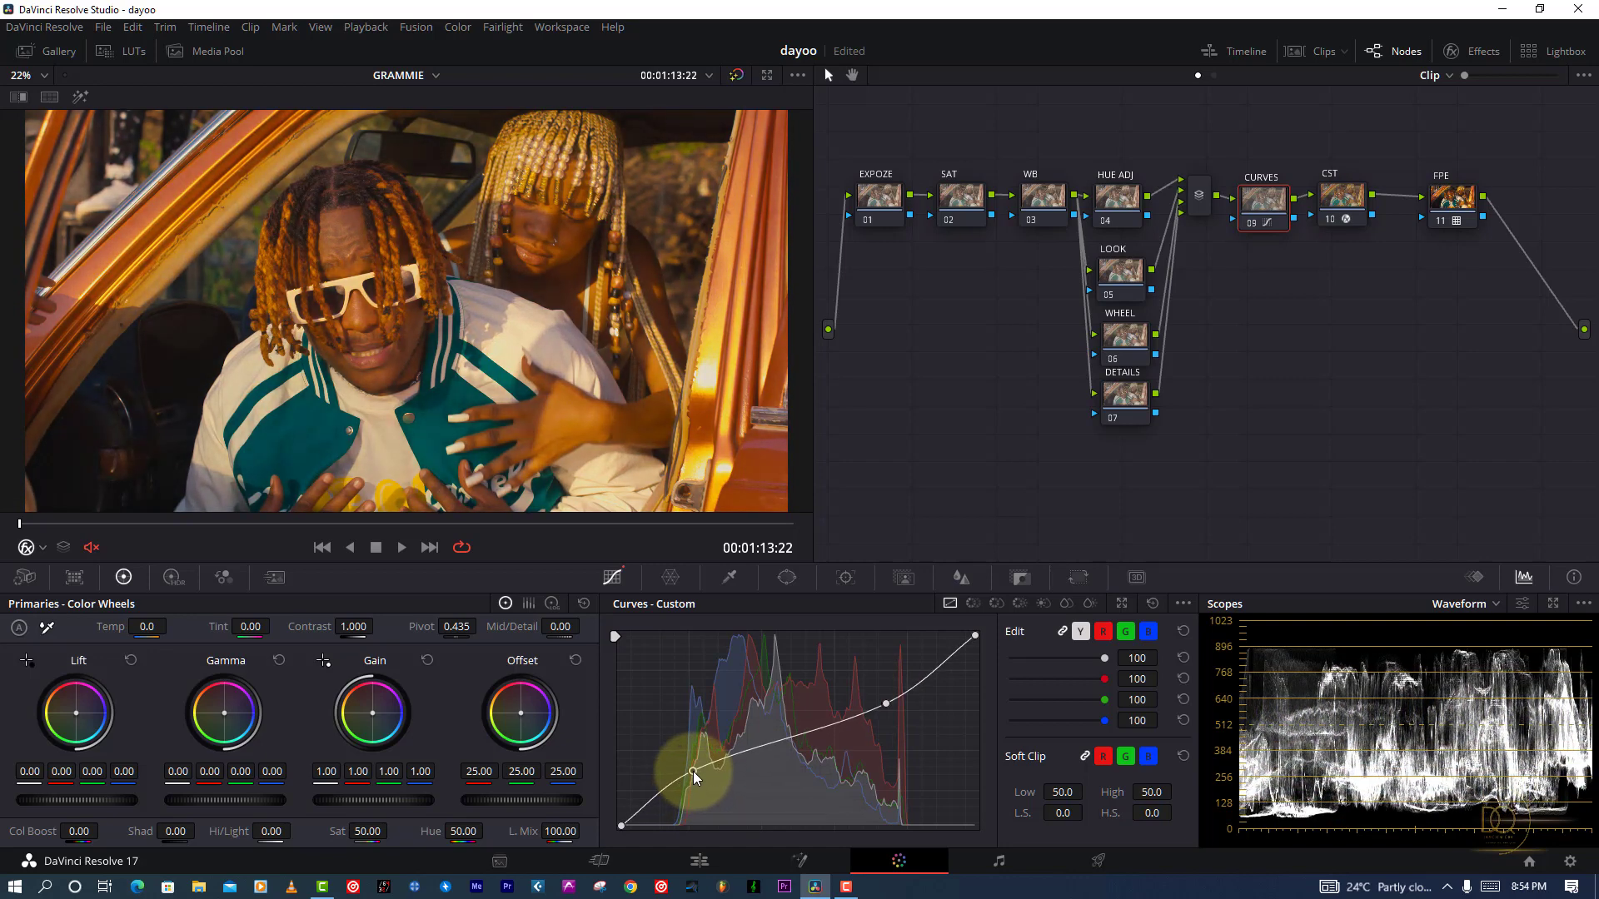
{"action": "left_click", "coordinate": [886, 703]}
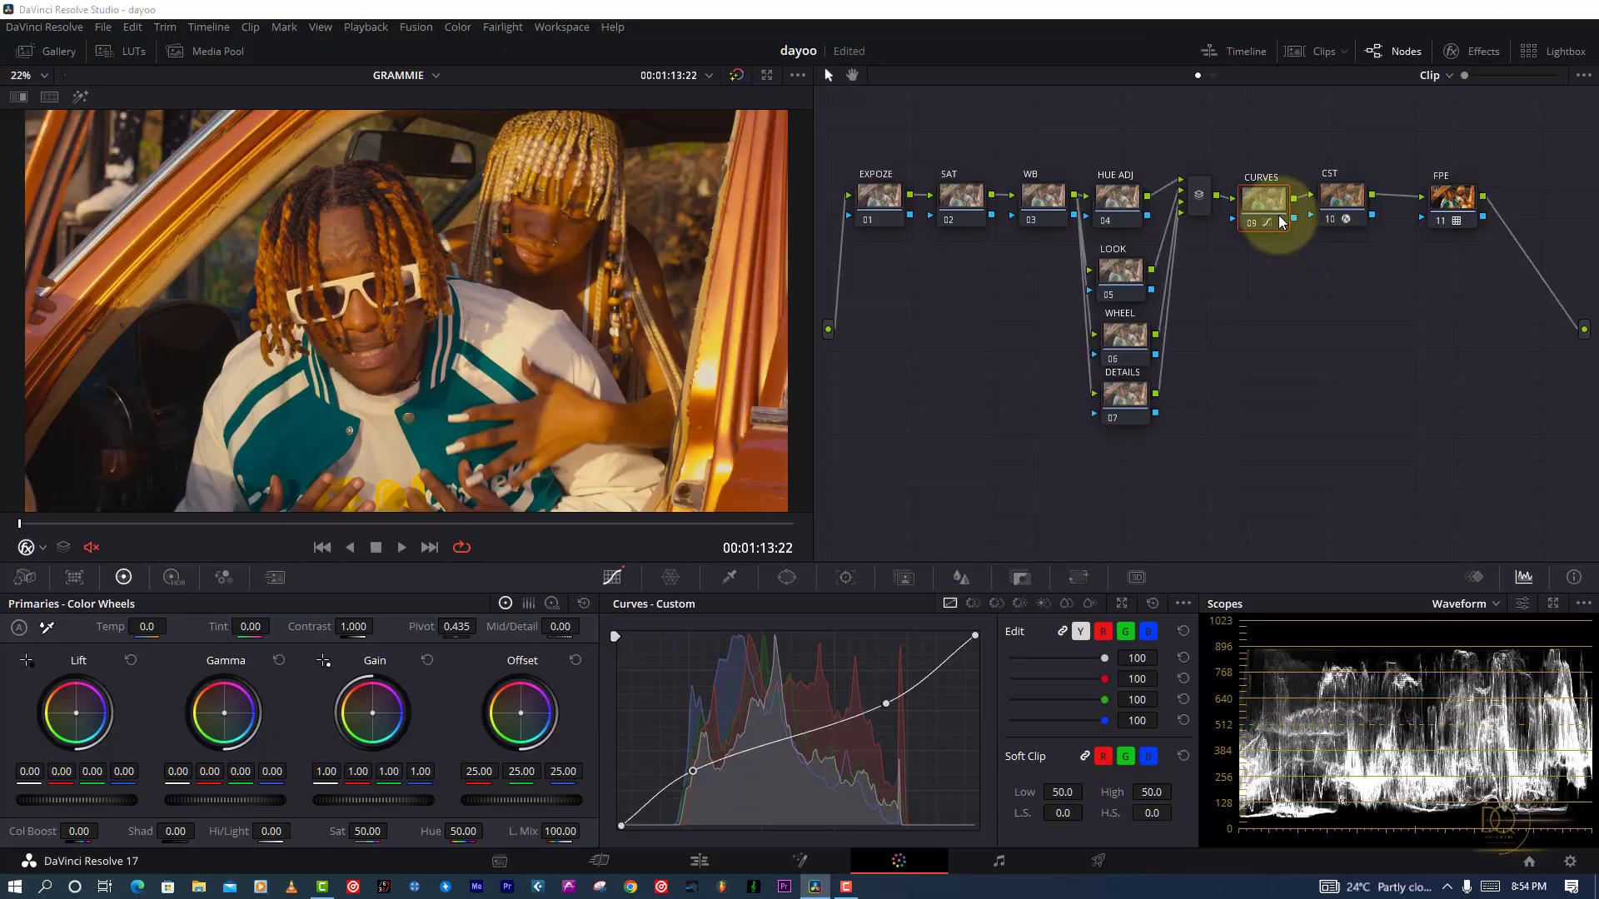
Step: Compare the full-screen image with and without the contrast-softening curve adjustment
{"action": "key", "text": "ctrl+f"}
{"action": "key", "text": "shift+d"}
{"action": "key", "text": "shift+d"}
{"action": "key", "text": "shift+d"}
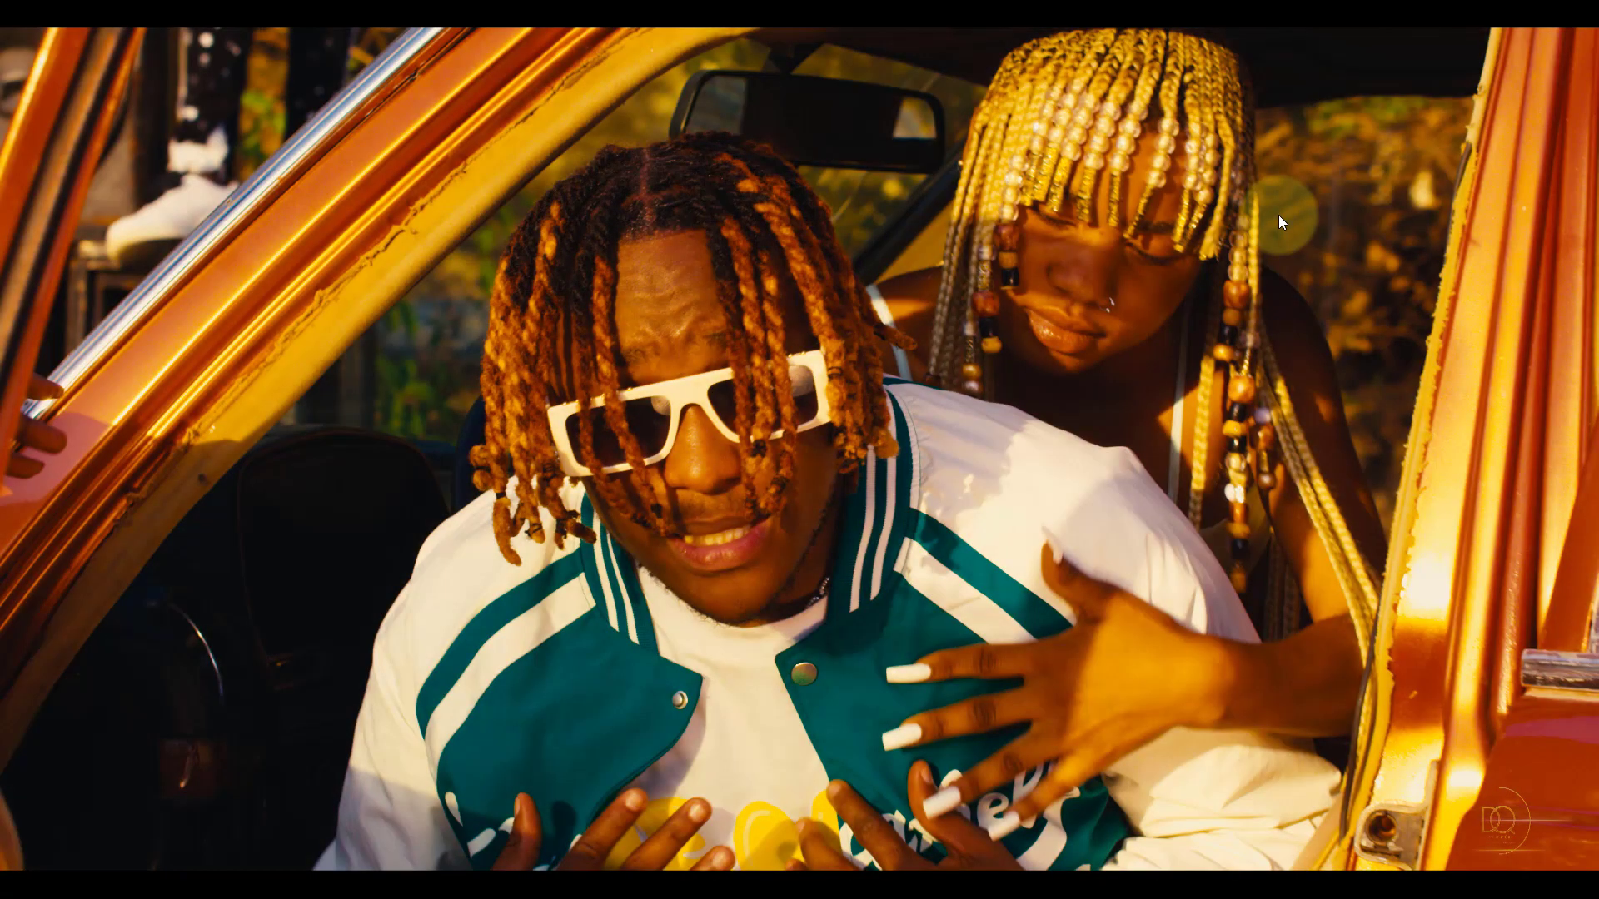
{"action": "key", "text": "shift+d"}
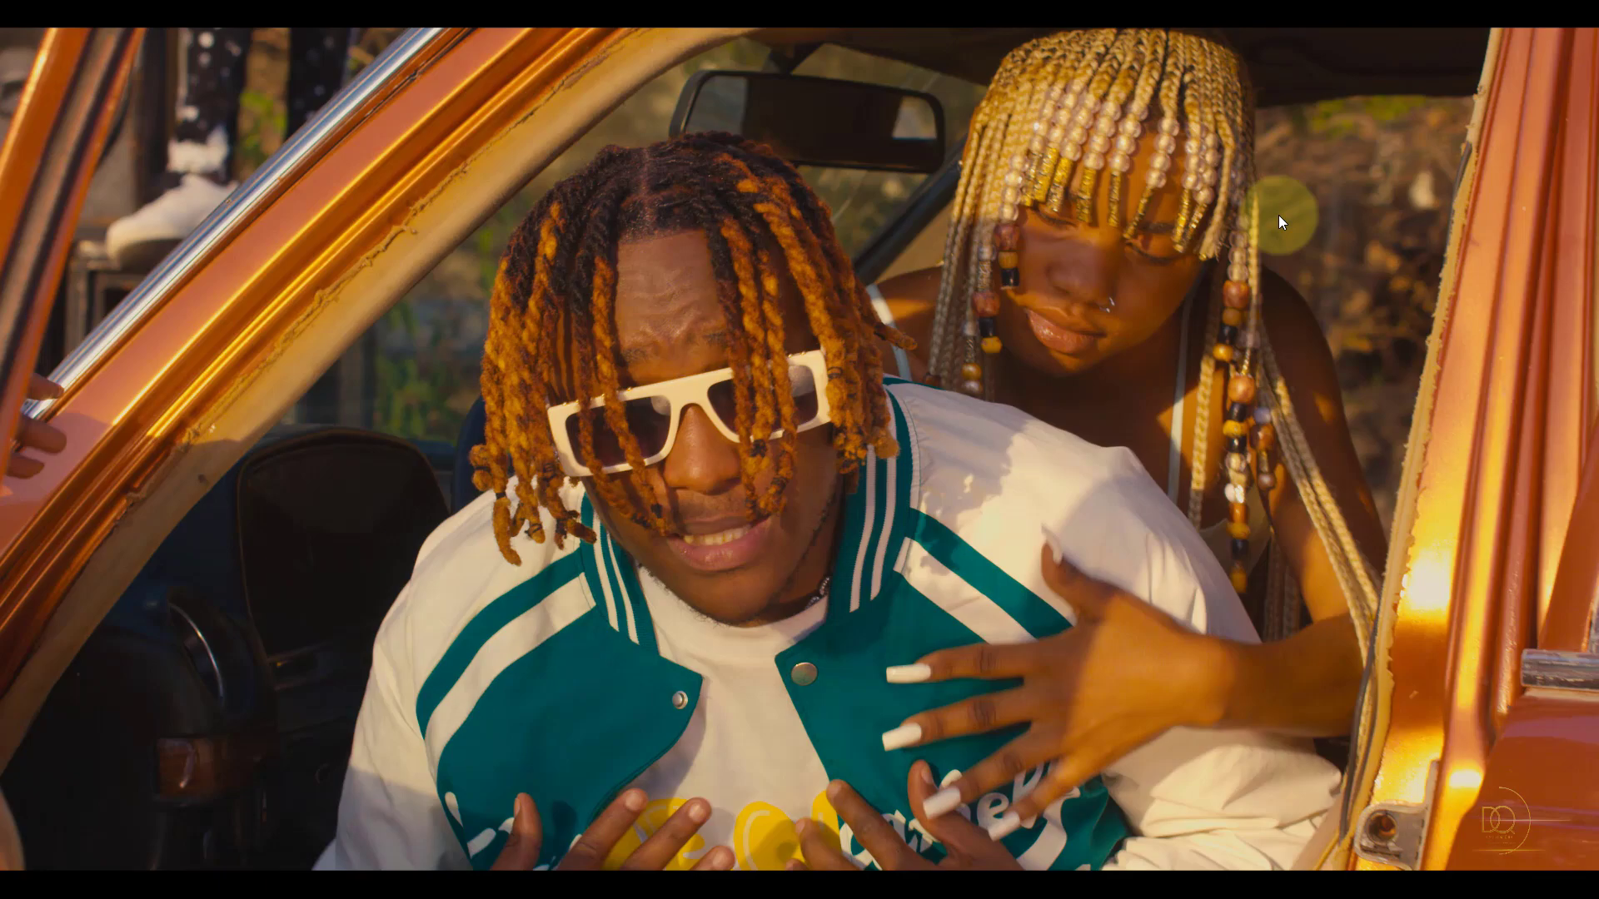
{"action": "key", "text": "ctrl+f"}
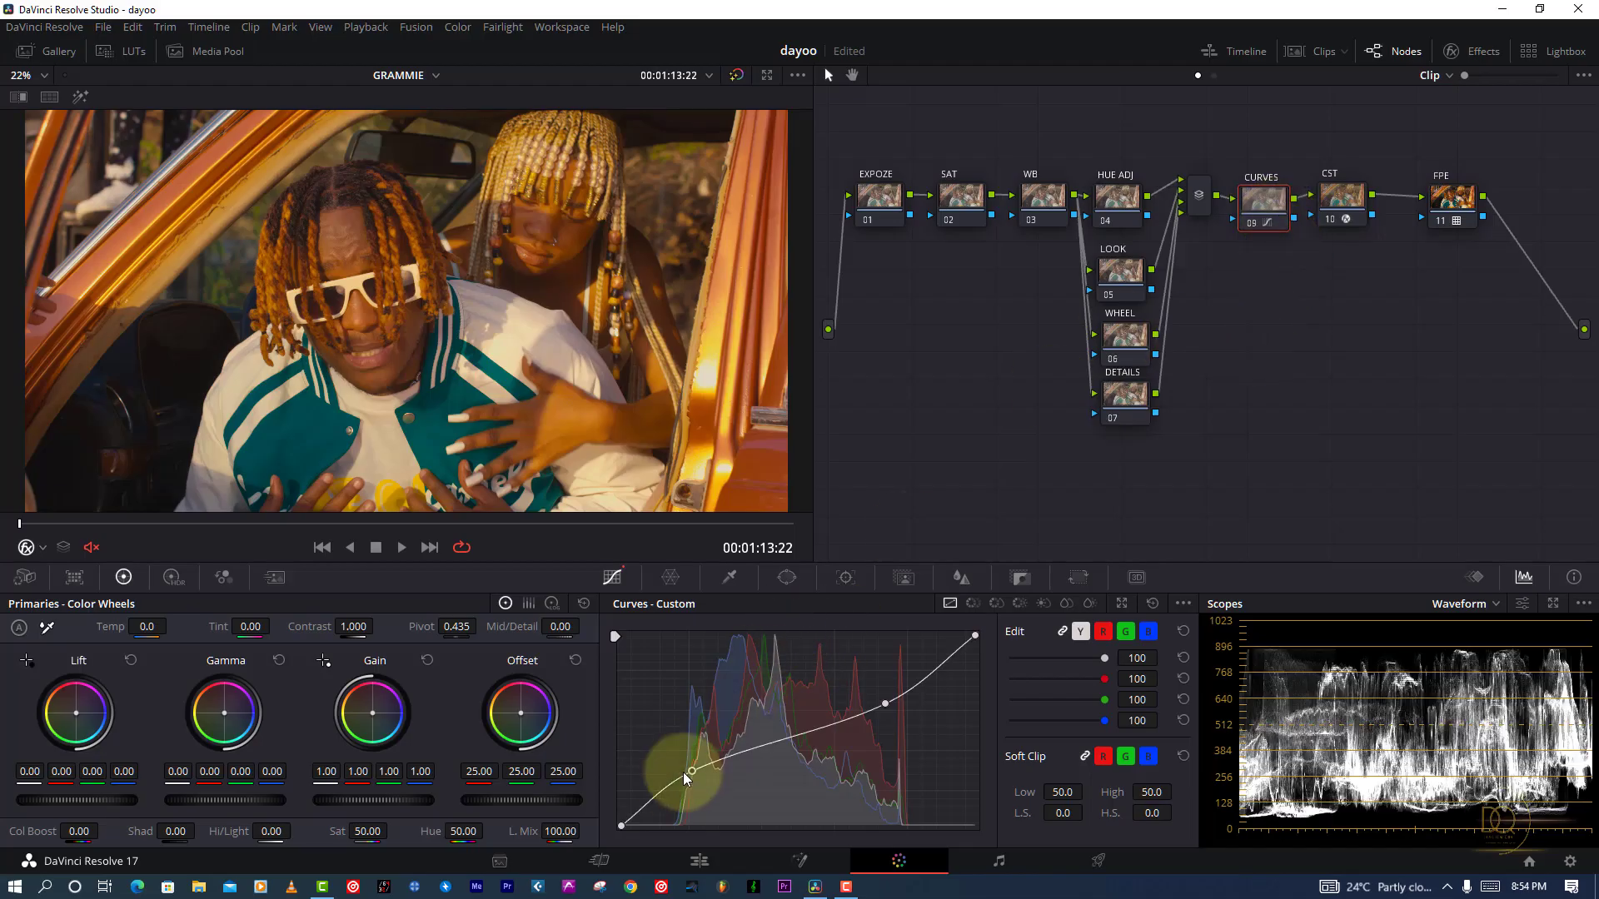
Step: Lower the shadow point of the CURVES node's custom curve slightly and add a control point in the lower midtones
{"action": "left_click_drag", "start_coordinate": [692, 772], "coordinate": [693, 773]}
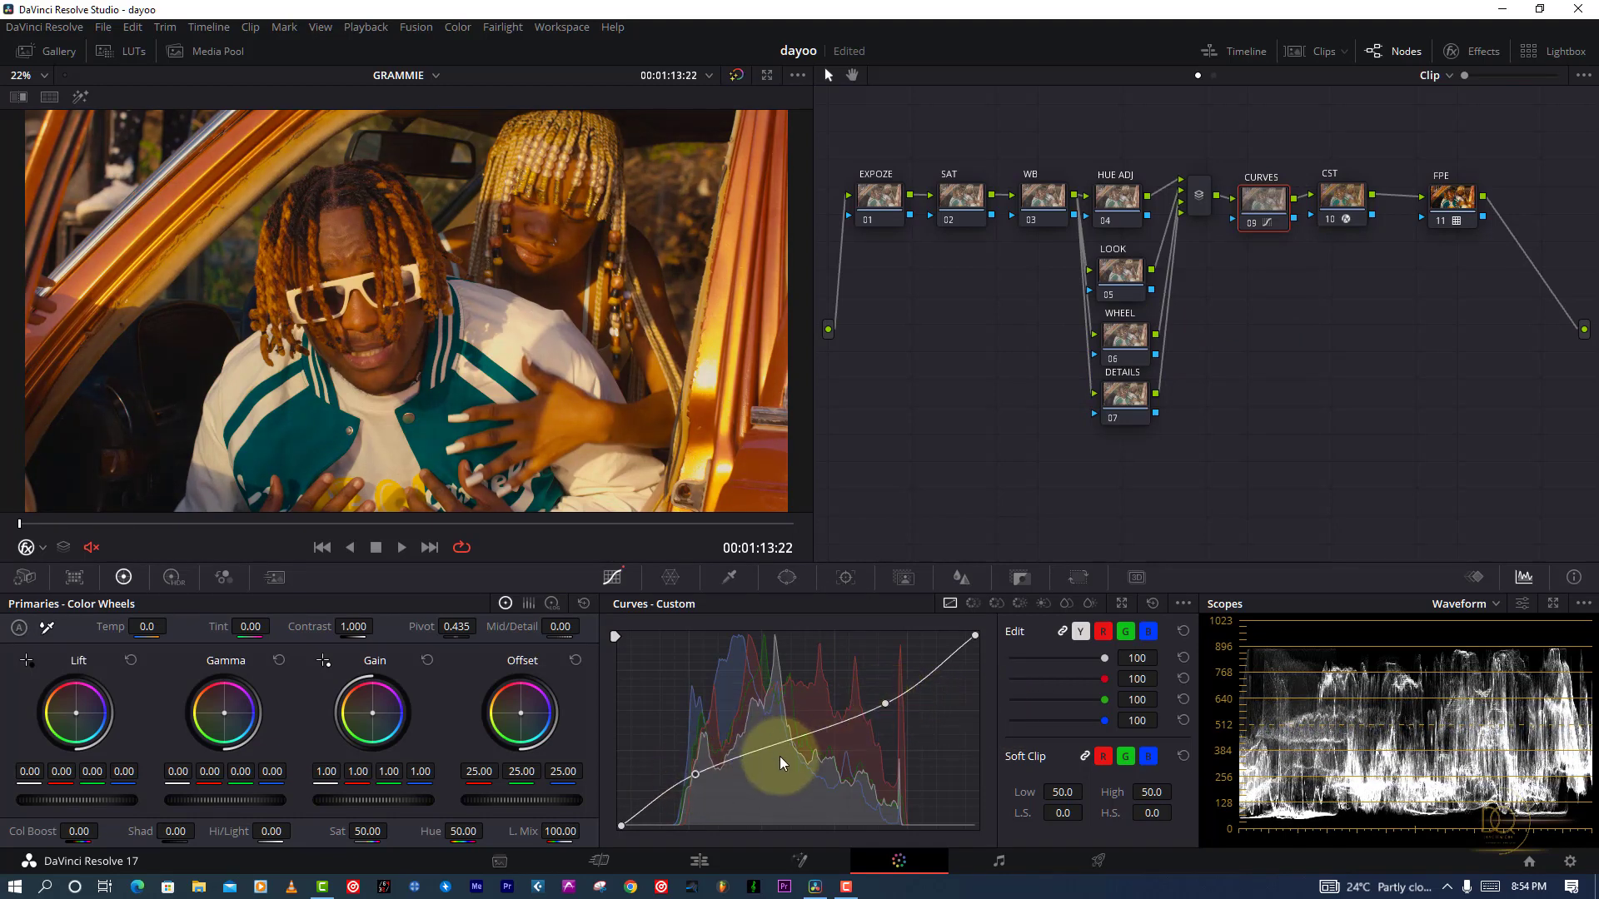
{"action": "left_click", "coordinate": [756, 751]}
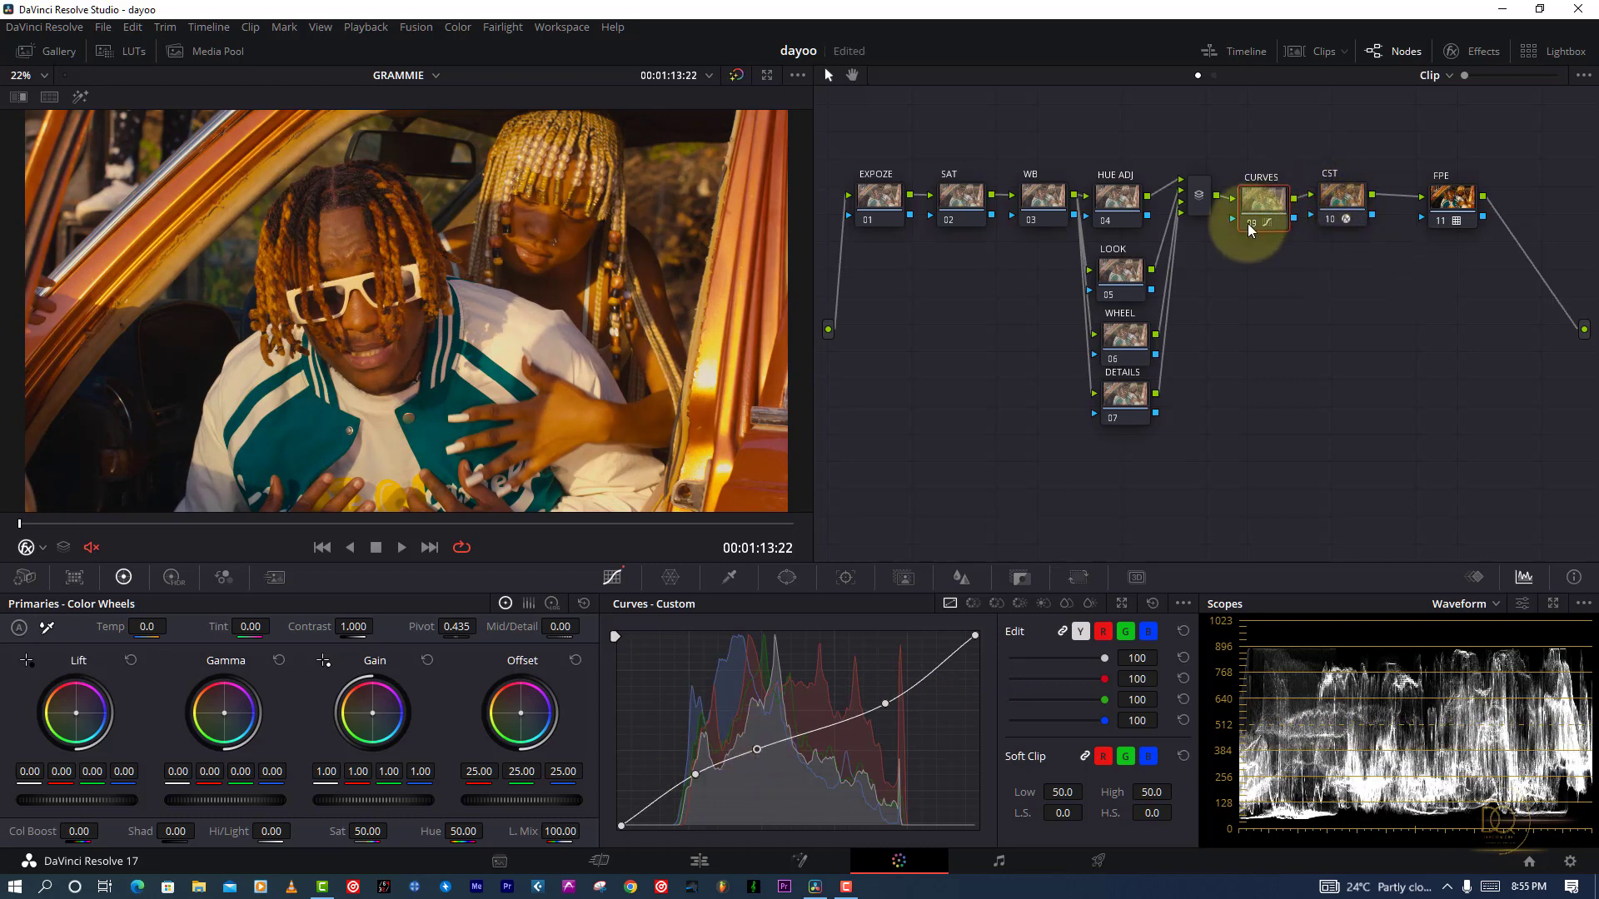
Step: Compare the original and graded versions of the shot in full screen by bypassing and restoring all grades
{"action": "key", "text": "ctrl+d"}
{"action": "key", "text": "ctrl+d"}
{"action": "key", "text": "ctrl+f"}
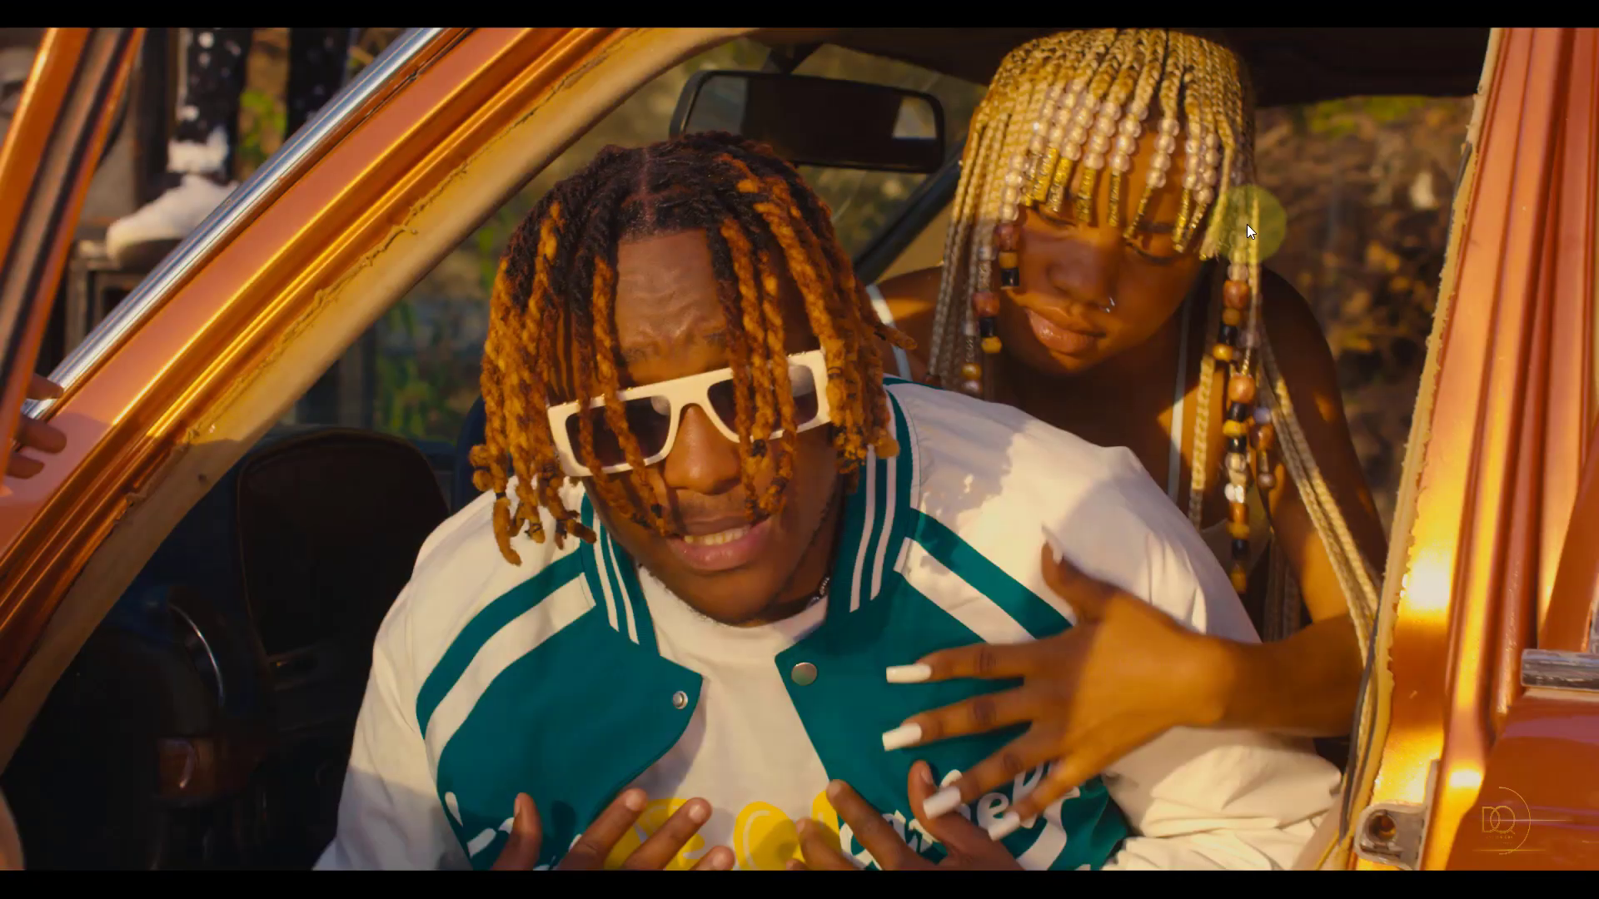
{"action": "key", "text": "ctrl+d"}
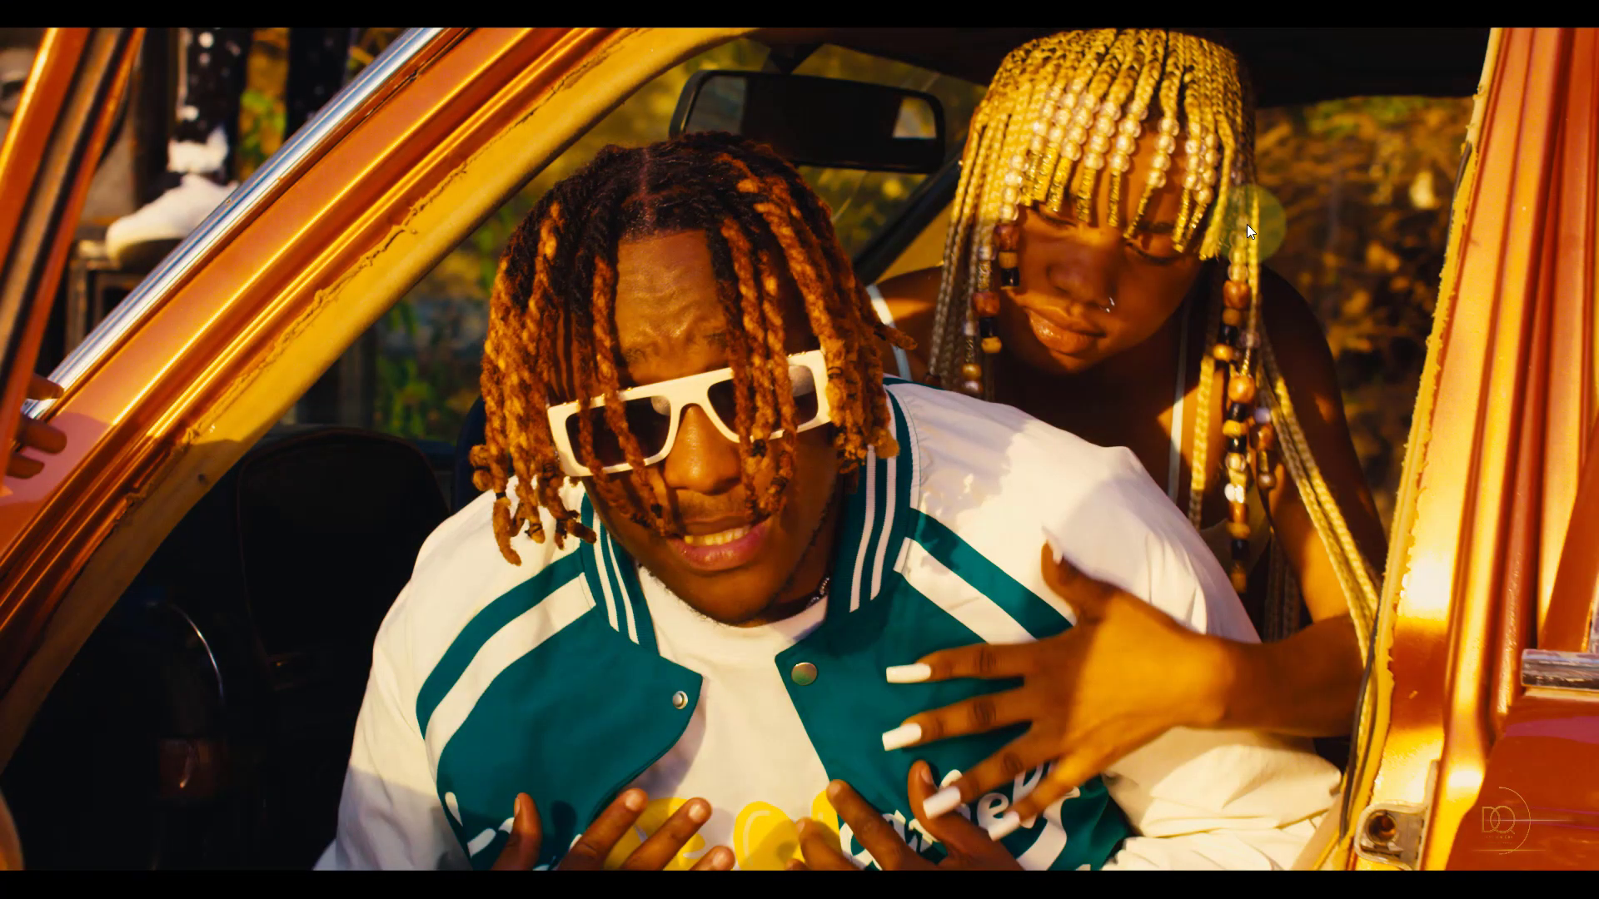
{"action": "key", "text": "ctrl+d"}
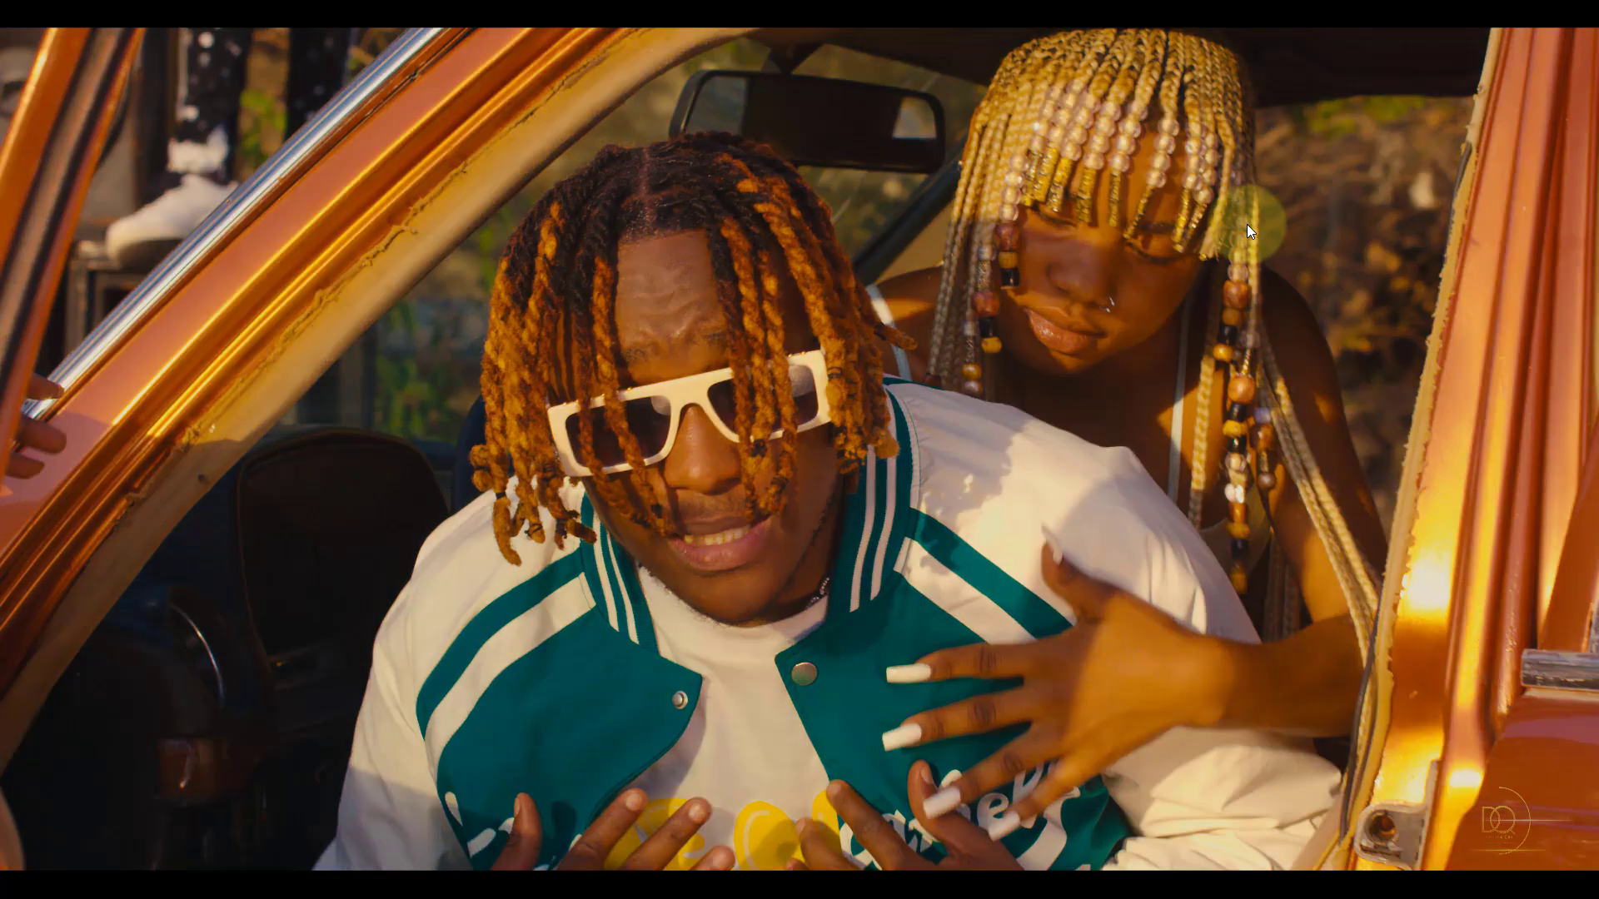
{"action": "mouse_move", "coordinate": [523, 629]}
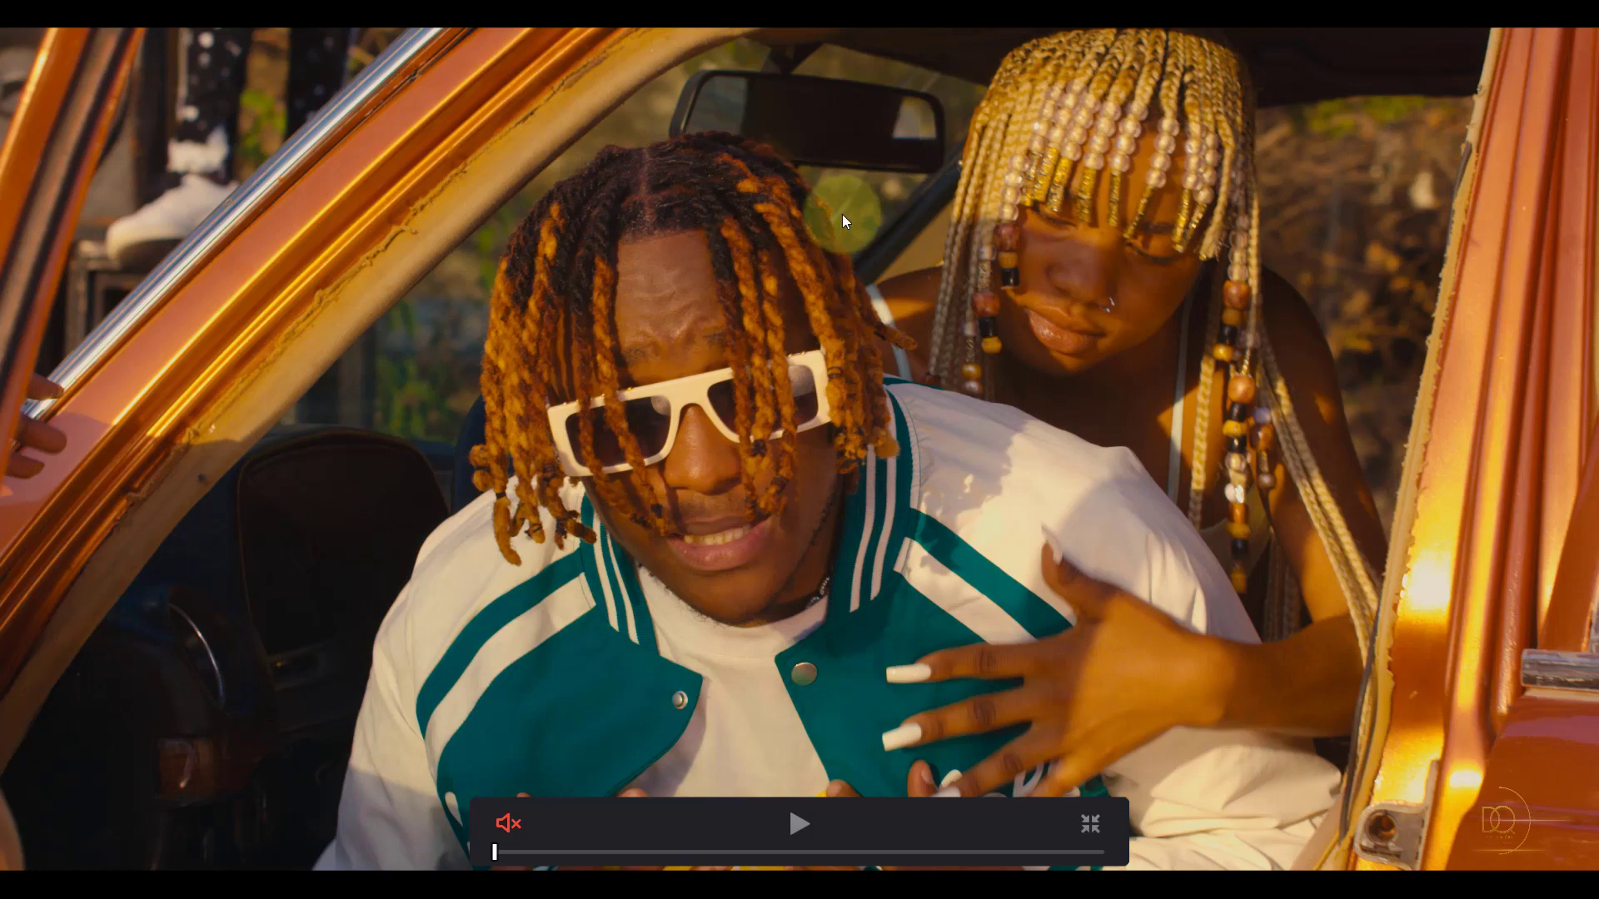
{"action": "key", "text": "ctrl+d"}
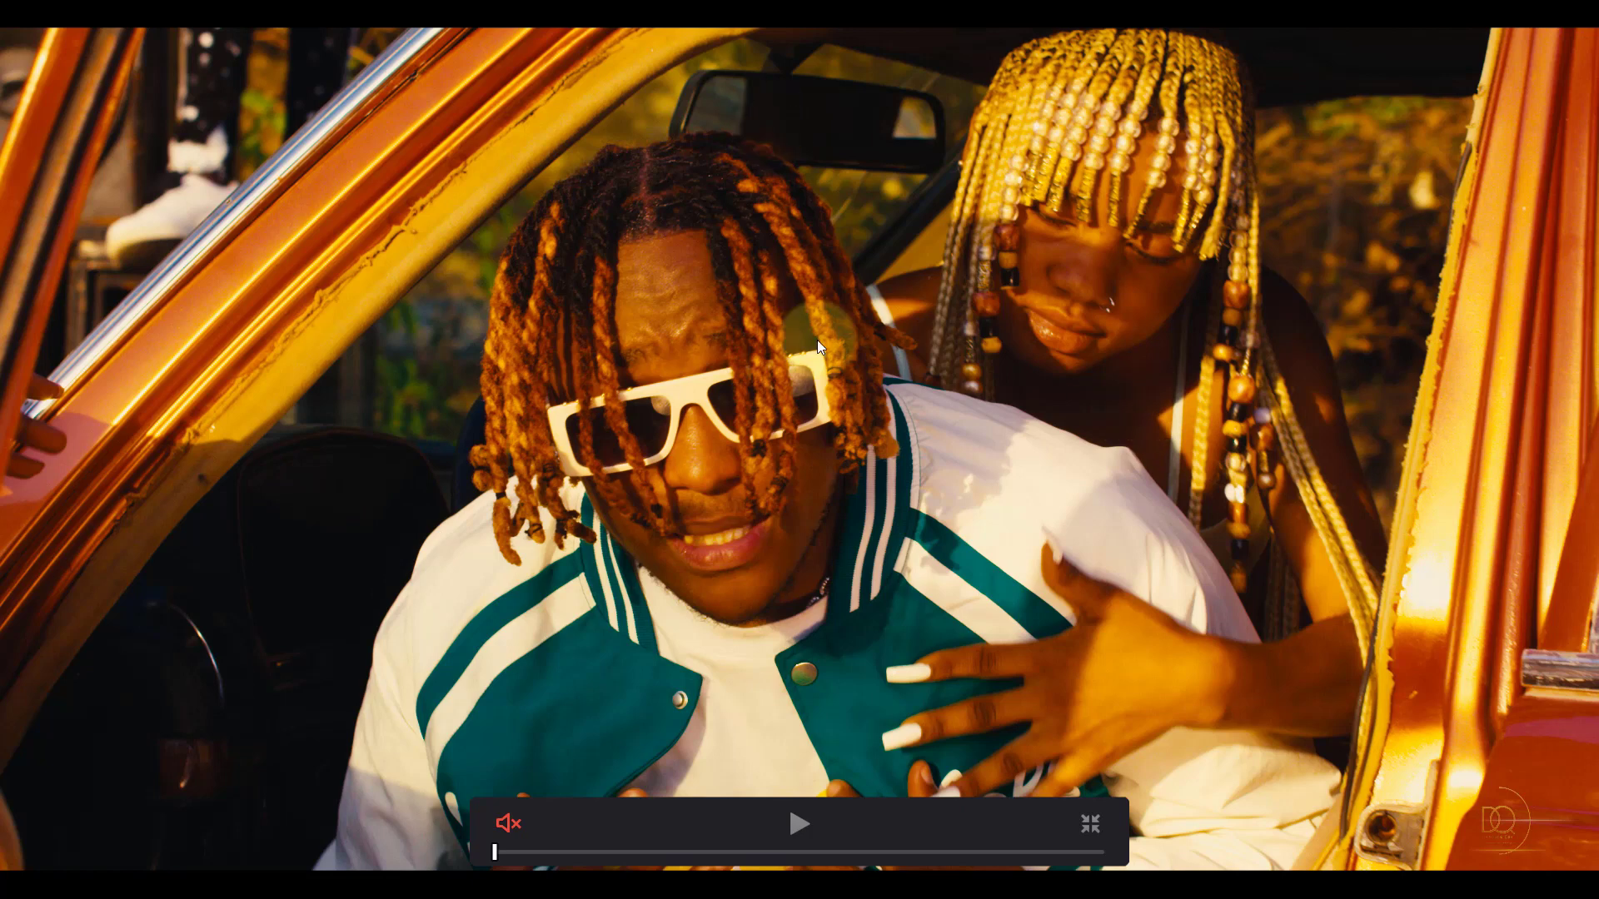
{"action": "key", "text": "ctrl+d"}
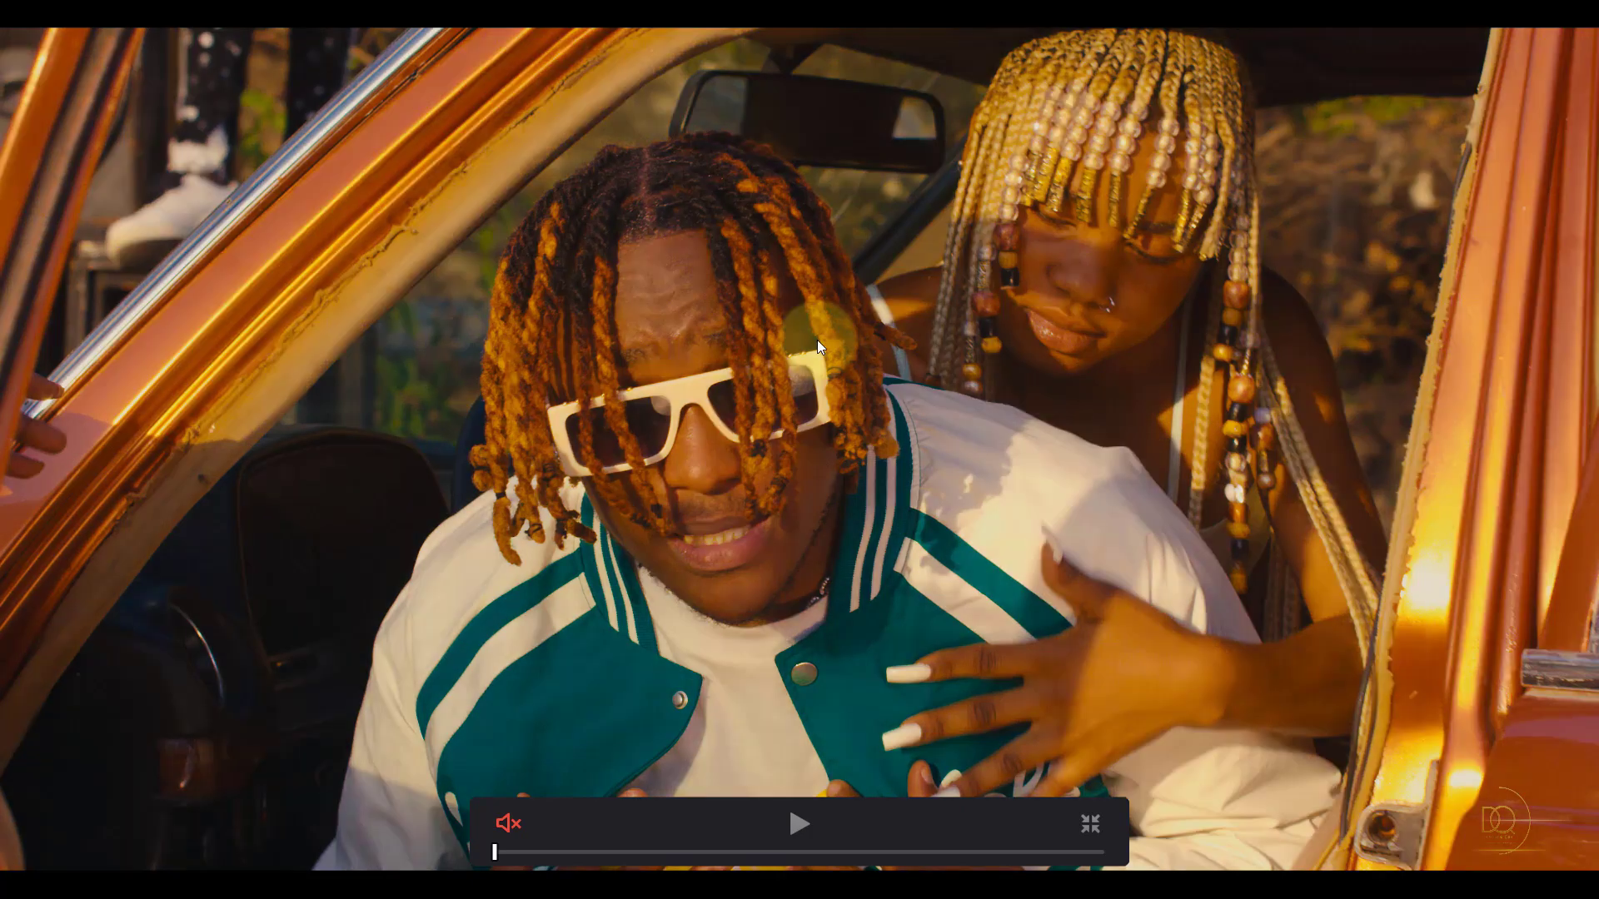
{"action": "left_click", "coordinate": [1091, 813]}
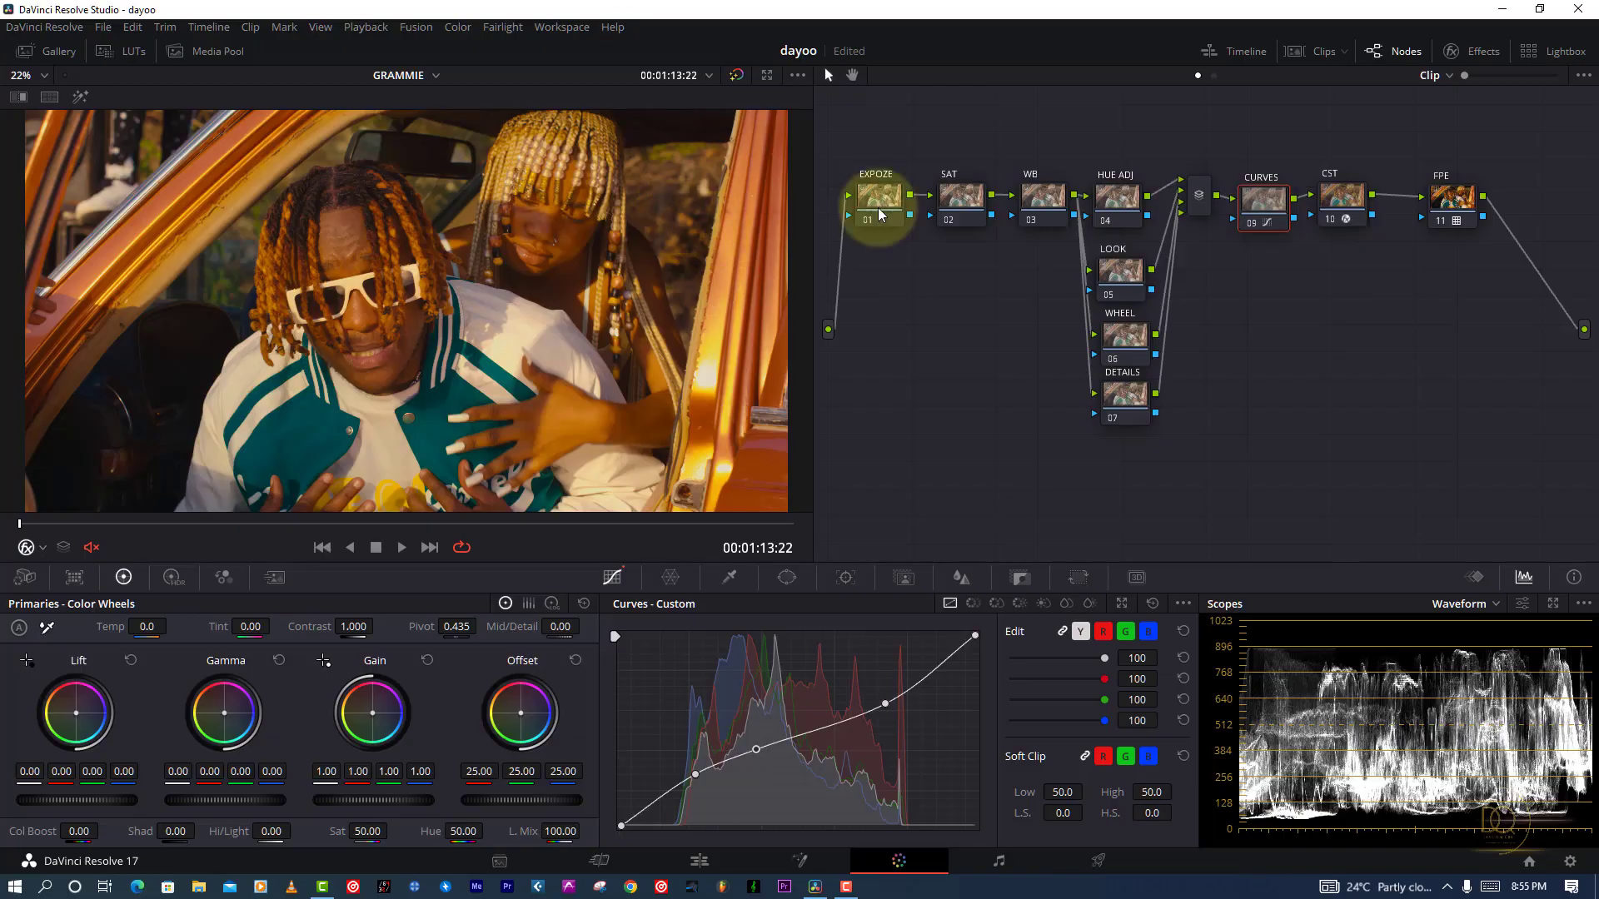
Step: Switch the scope to Vectorscope and show the HDR color wheels for the WB node
{"action": "left_click", "coordinate": [1463, 605]}
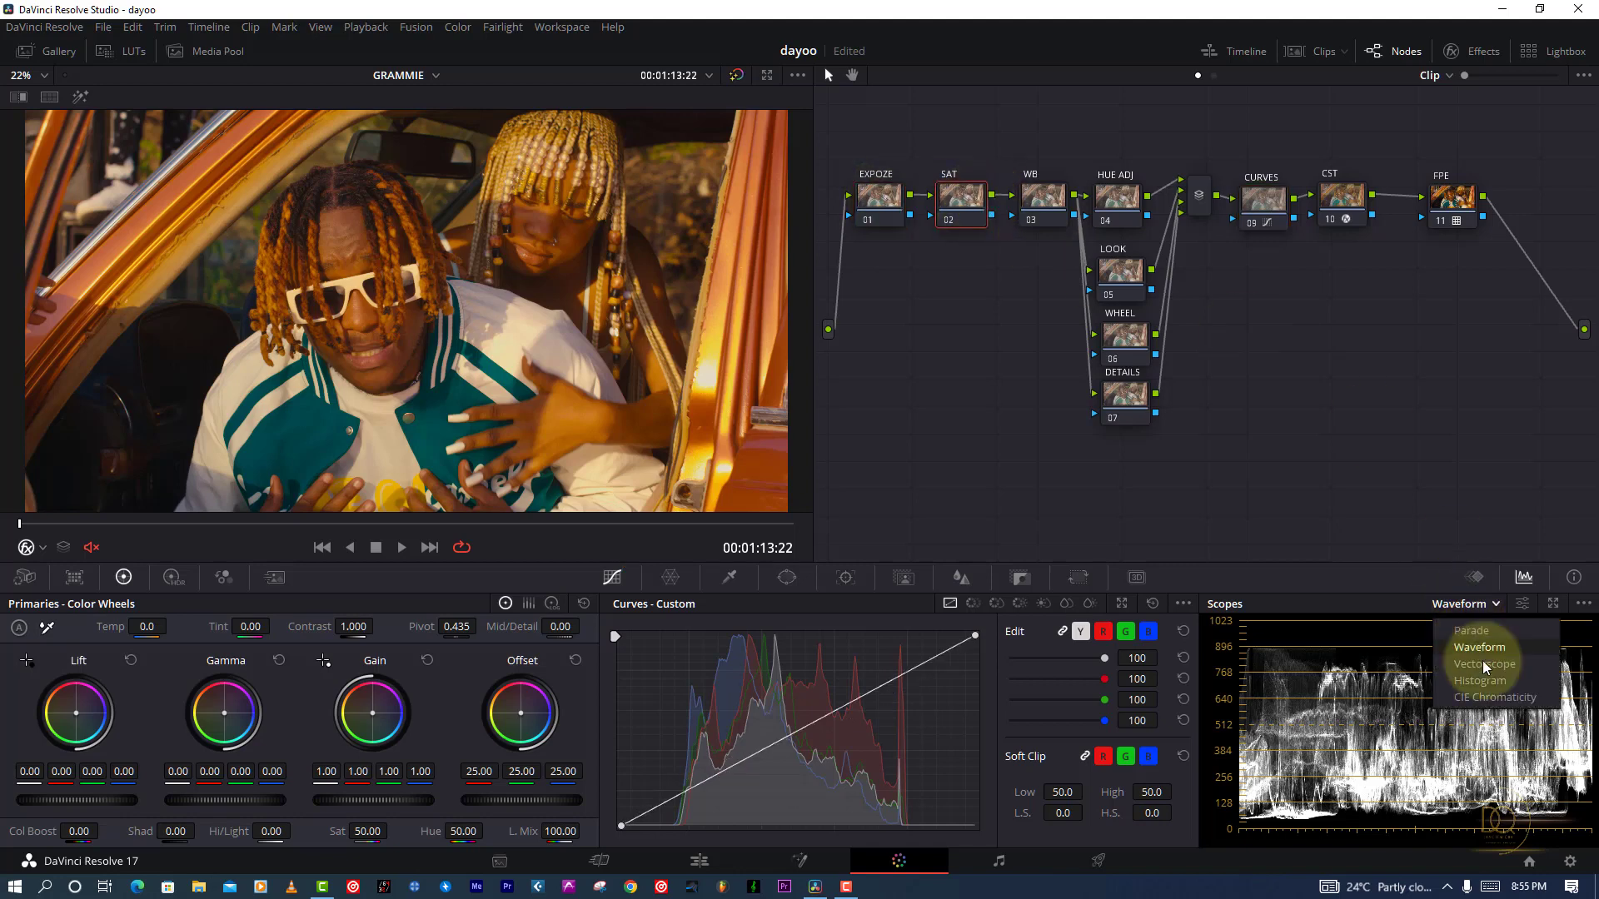
{"action": "left_click", "coordinate": [1481, 670]}
{"action": "left_click", "coordinate": [1471, 611]}
{"action": "left_click", "coordinate": [1474, 661]}
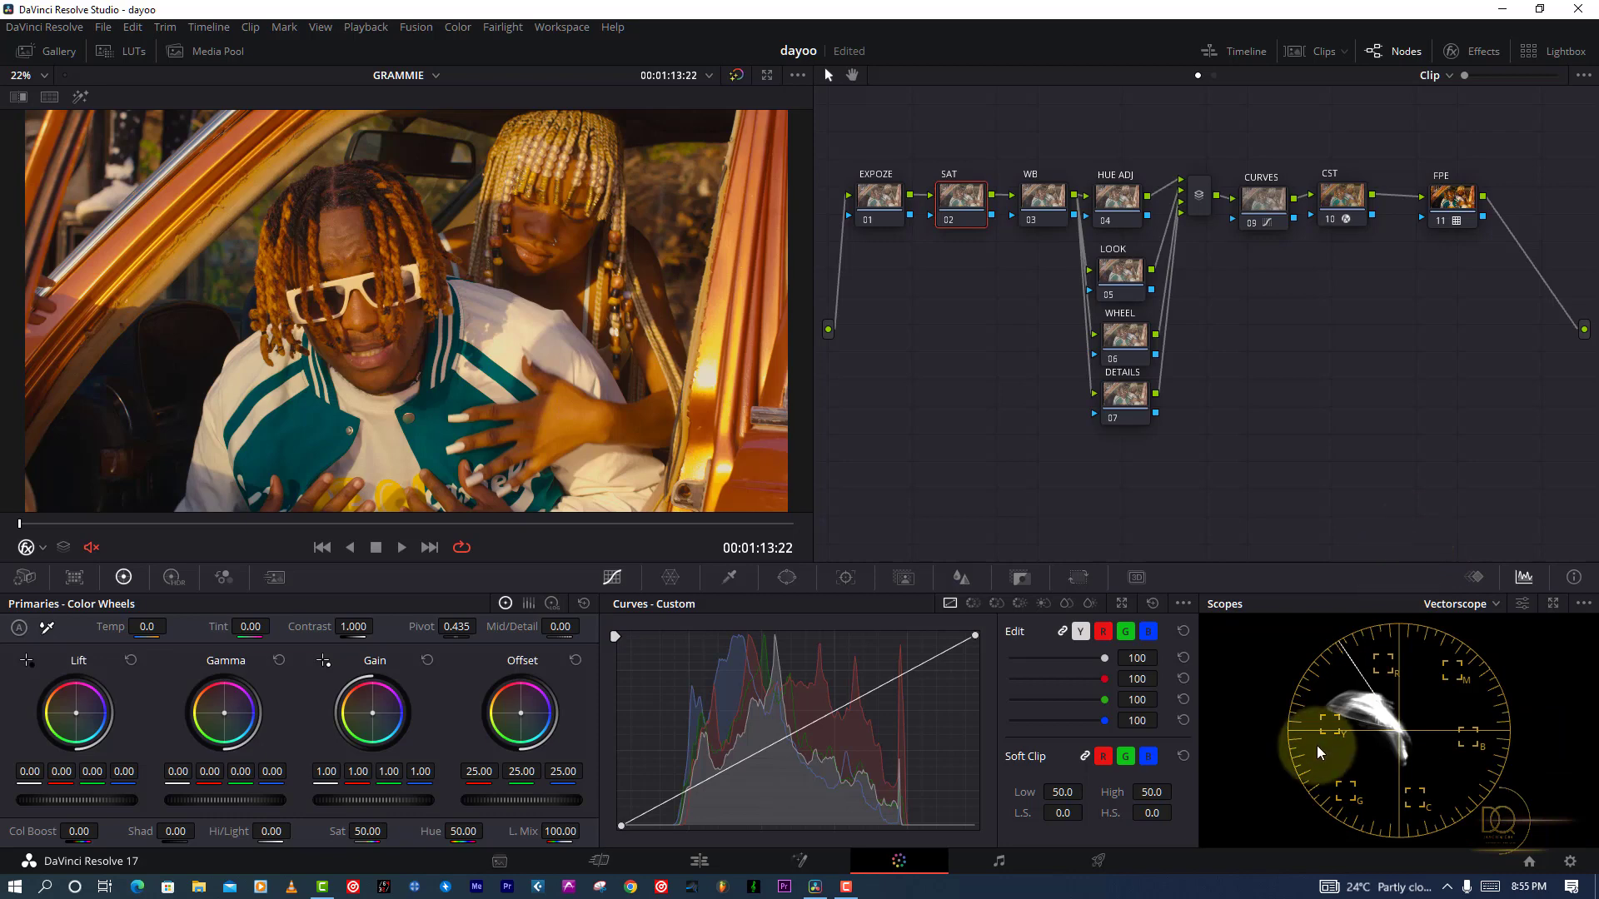
{"action": "left_click", "coordinate": [1036, 193]}
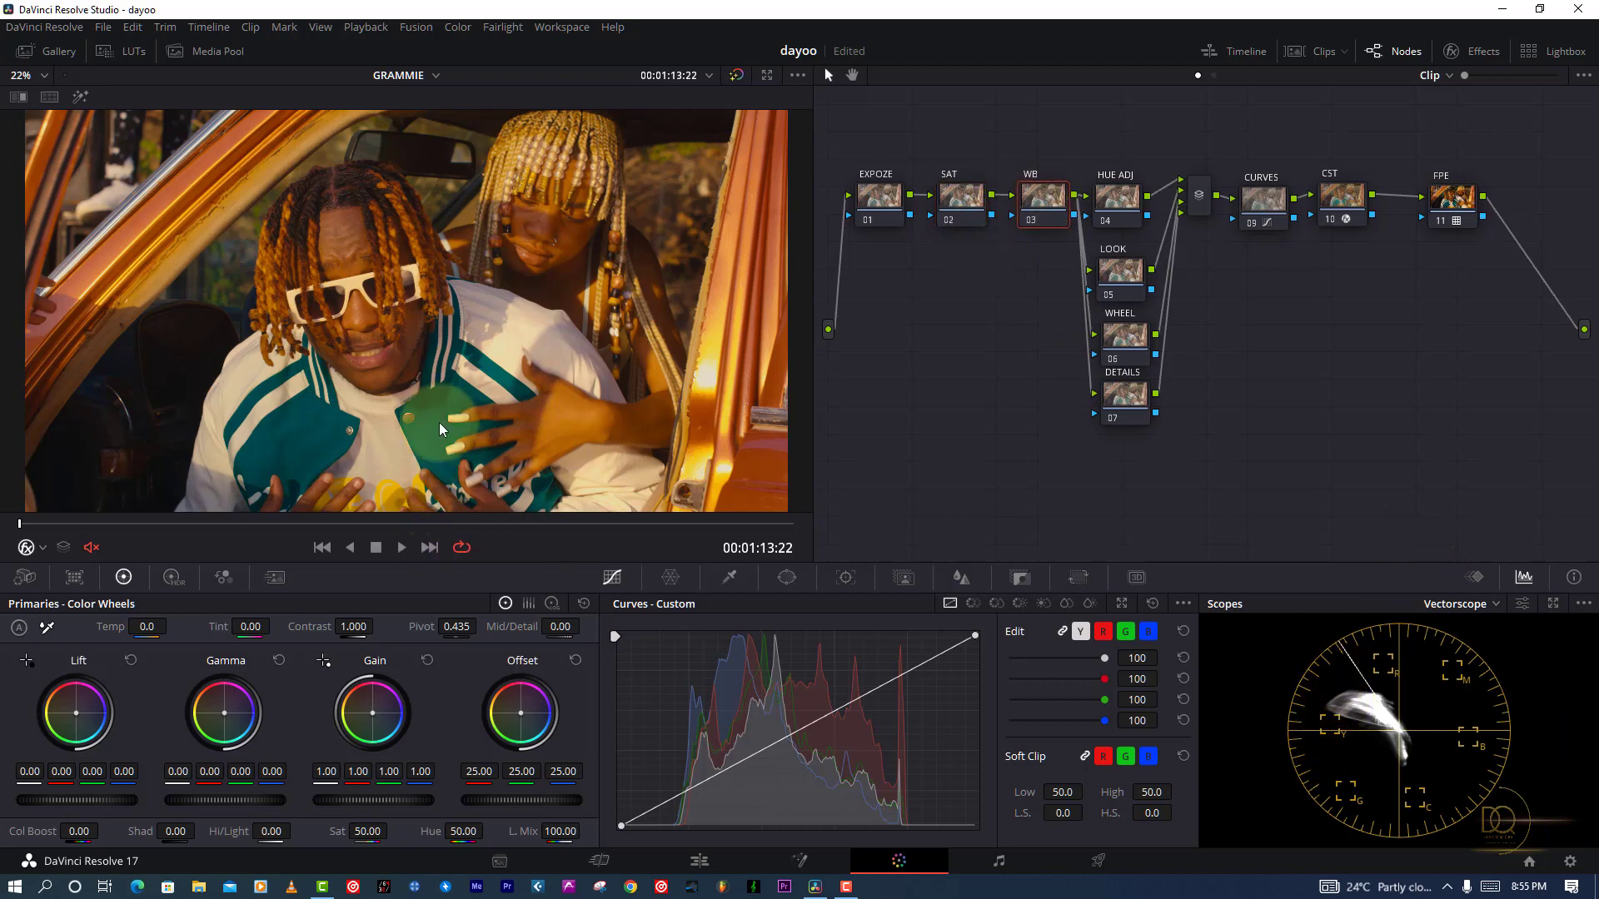
{"action": "left_click", "coordinate": [171, 576]}
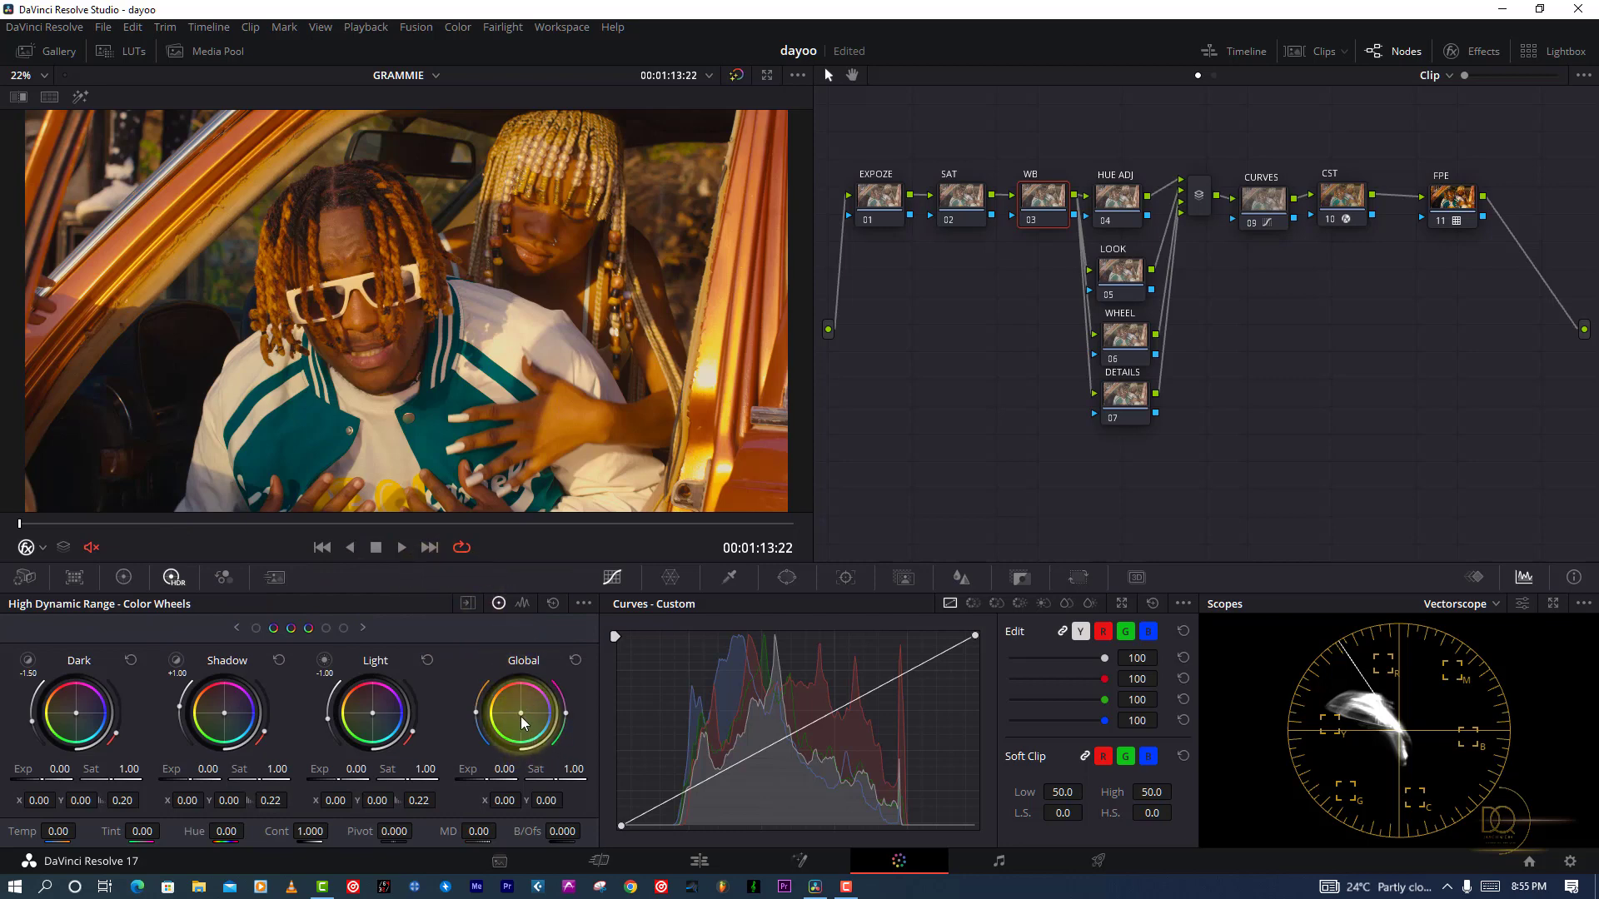
Step: Try cooling the WB node with the HDR Global temperature and a strong blue color balance, resetting the wheel after each attempt
{"action": "left_click_drag", "start_coordinate": [475, 713], "coordinate": [477, 726]}
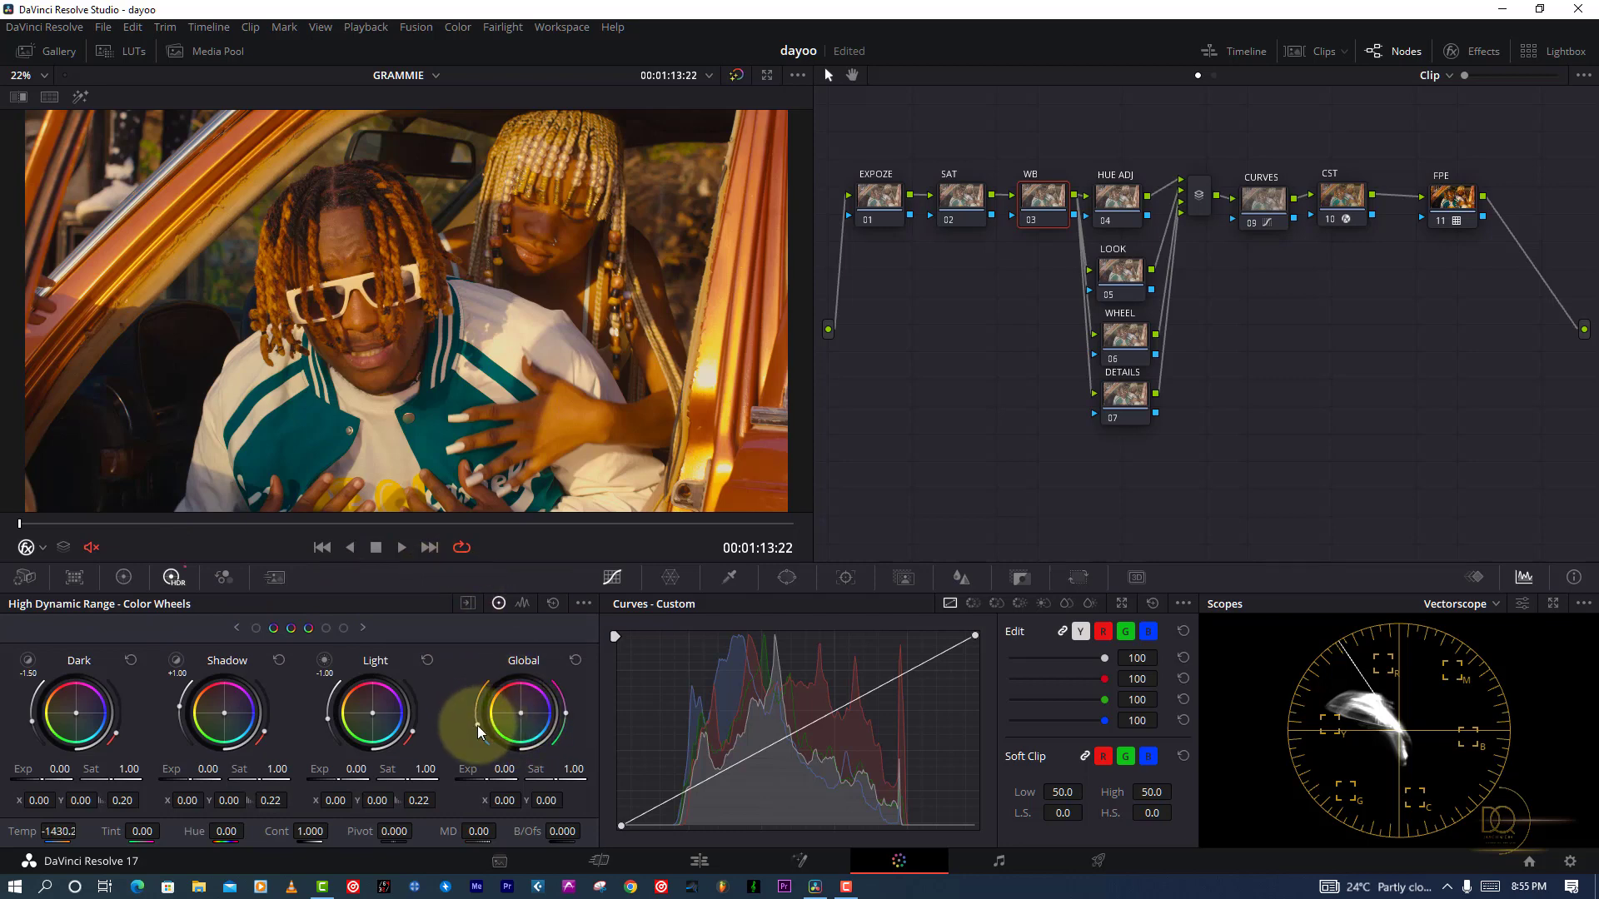
{"action": "mouse_move", "coordinate": [477, 726]}
{"action": "left_mouse_down"}
{"action": "mouse_move", "coordinate": [829, 312]}
{"action": "mouse_move", "coordinate": [872, 322]}
{"action": "left_mouse_up"}
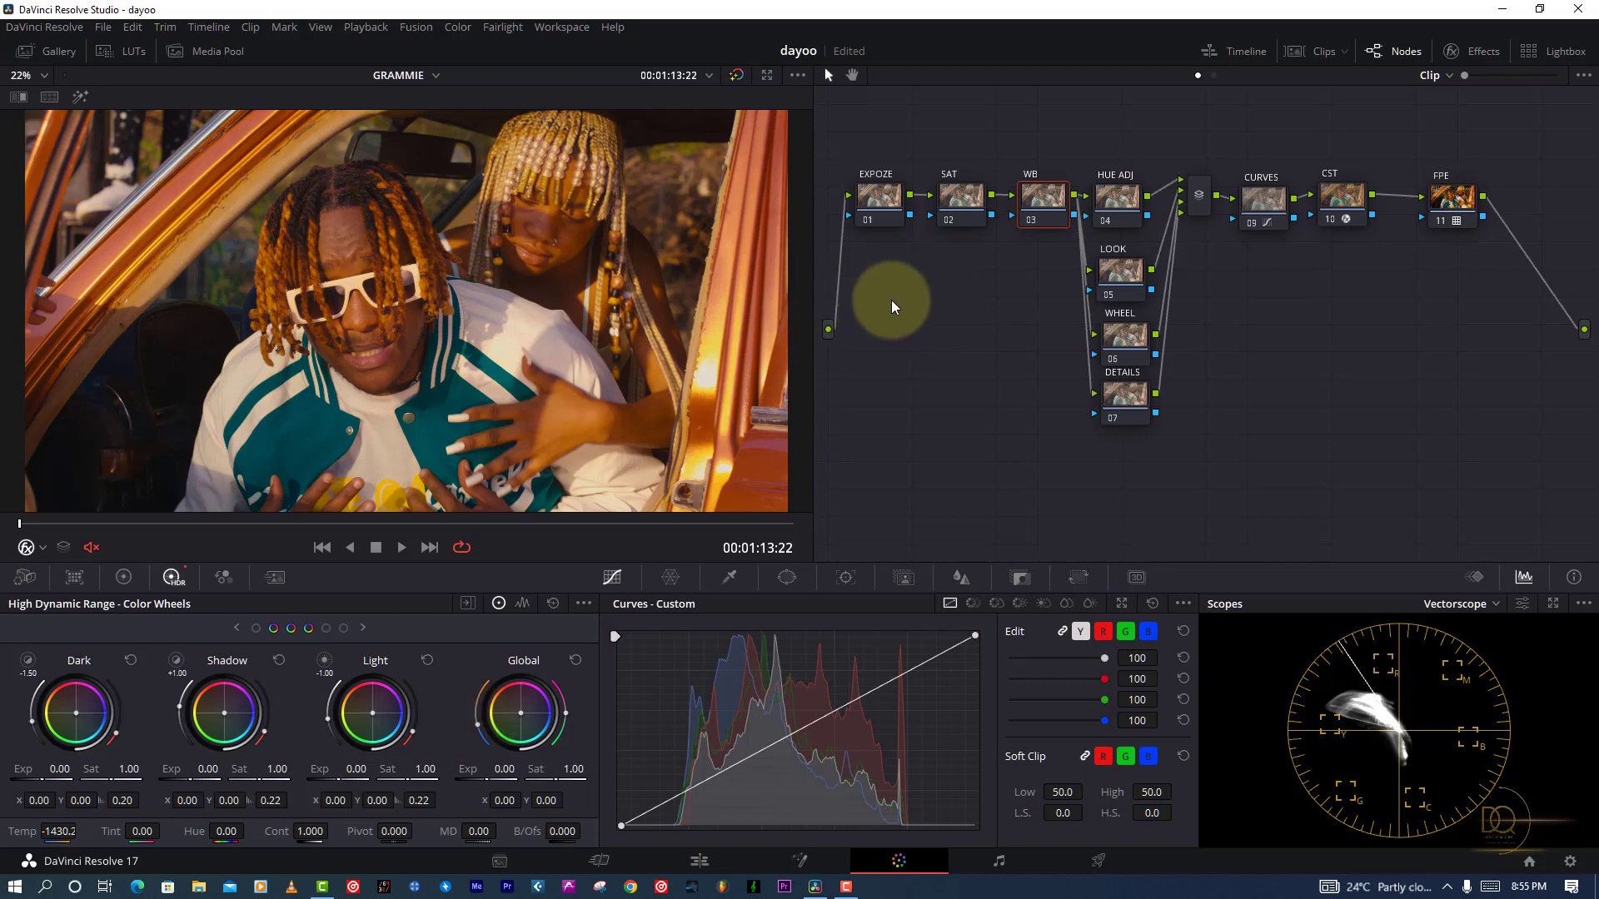
{"action": "left_click", "coordinate": [574, 660]}
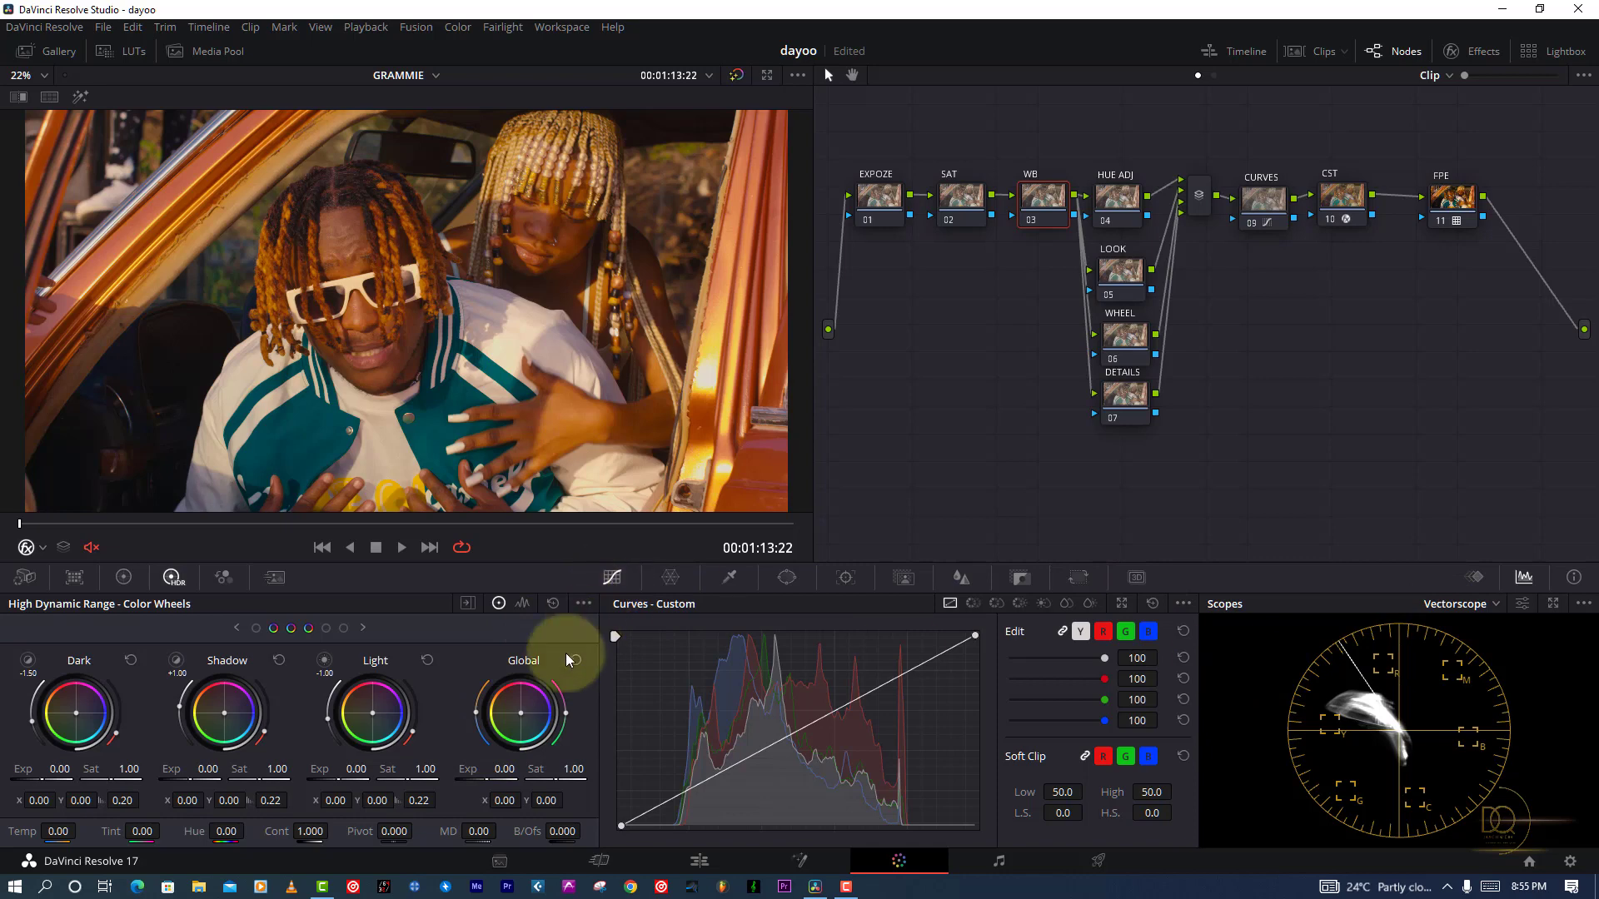
{"action": "left_click", "coordinate": [522, 716]}
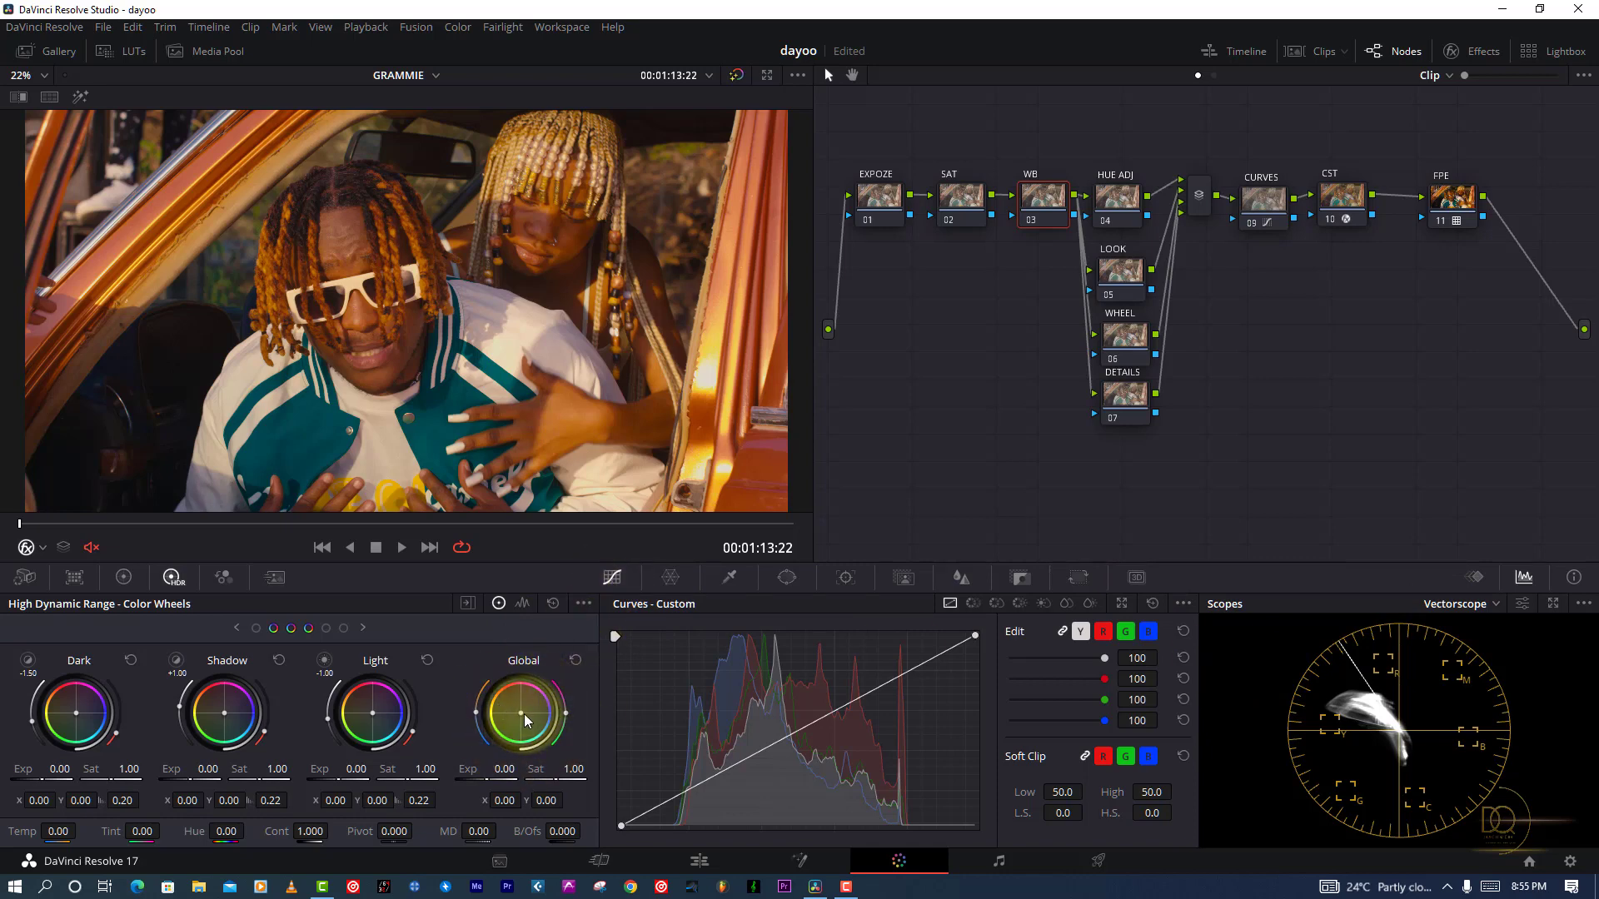
{"action": "left_click_drag", "start_coordinate": [525, 714], "coordinate": [575, 729]}
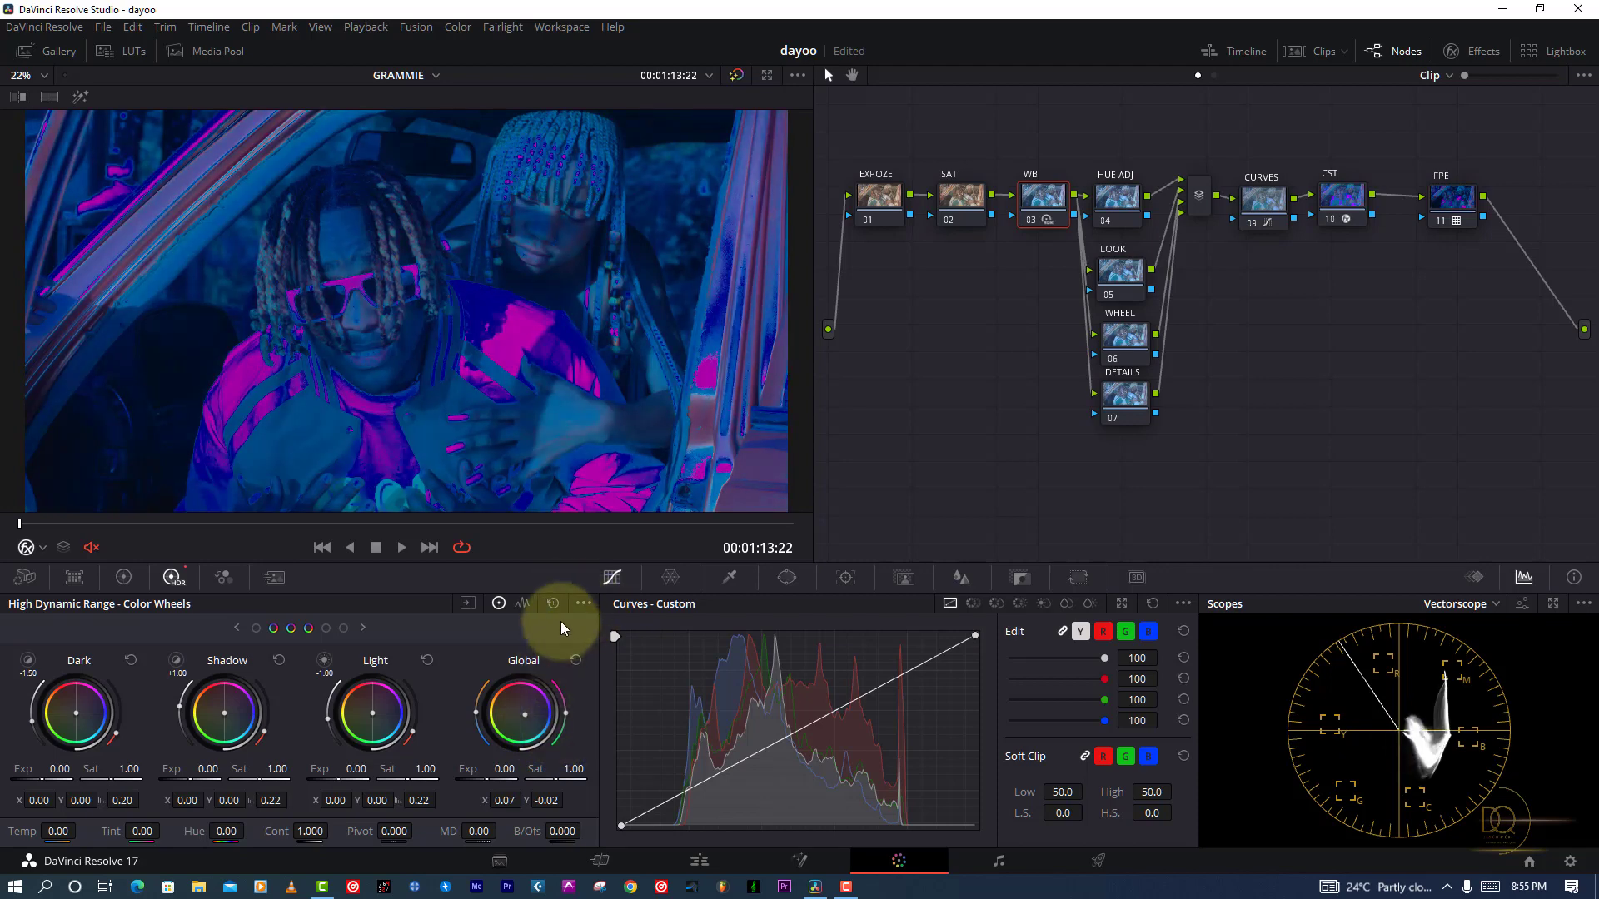
{"action": "left_click", "coordinate": [575, 661]}
Step: Cool the WB node's white balance by shifting the HDR Global wheel slightly toward blue, to X 0.01
{"action": "left_click_drag", "start_coordinate": [522, 717], "coordinate": [533, 719]}
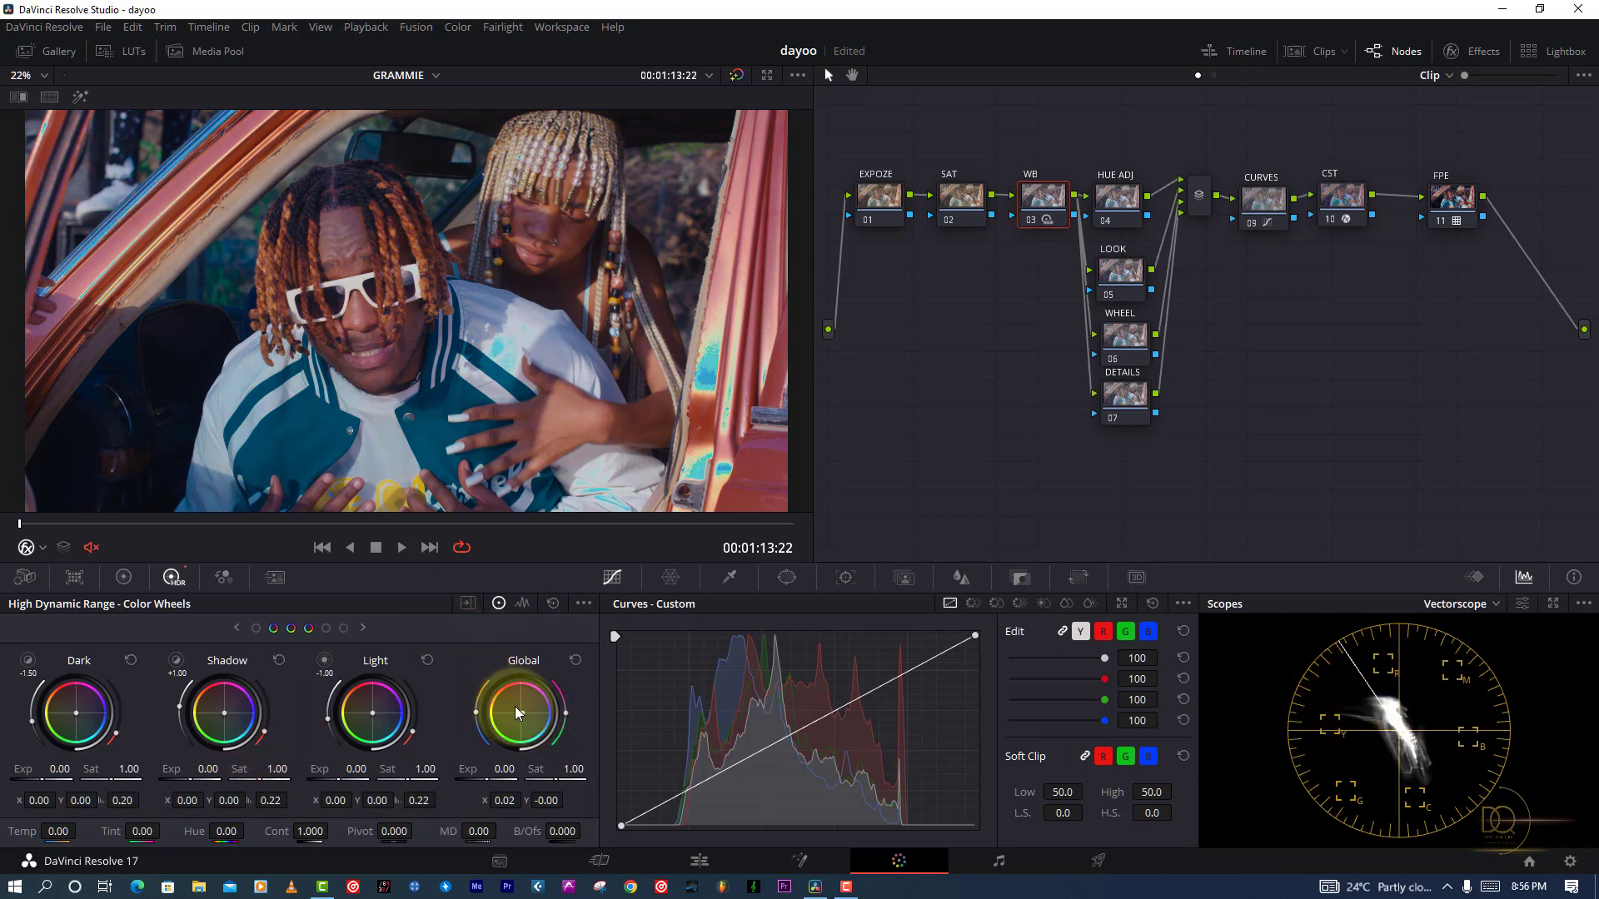
{"action": "left_click_drag", "start_coordinate": [522, 712], "coordinate": [521, 714]}
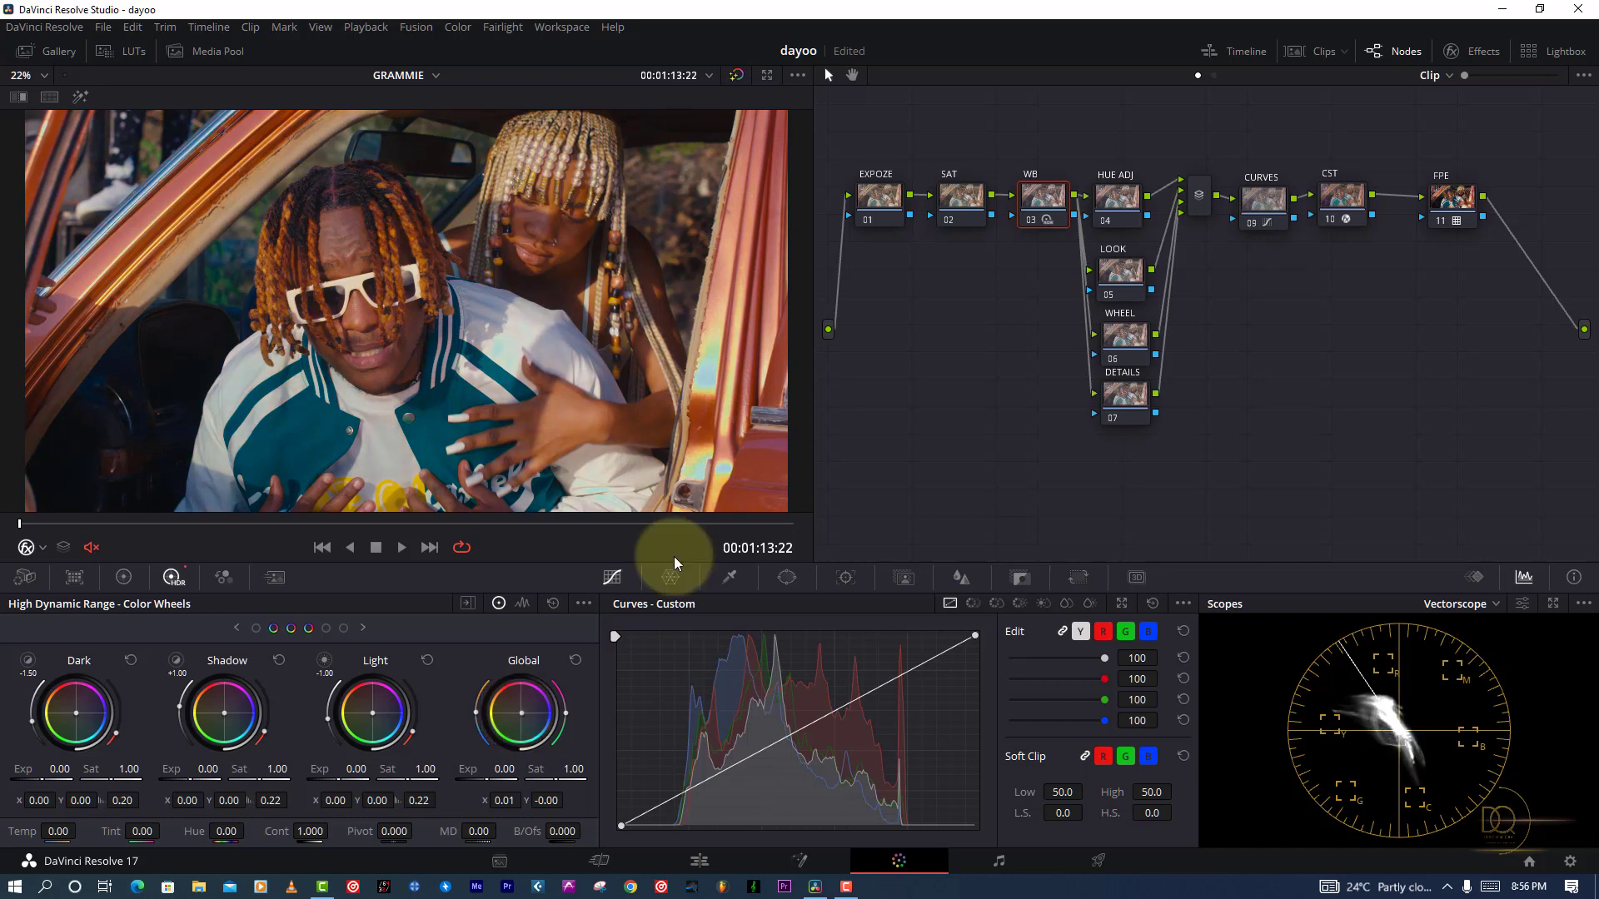
Step: Compare the shot with and without the WB node and inspect the white balance in full screen
{"action": "left_click", "coordinate": [1030, 221]}
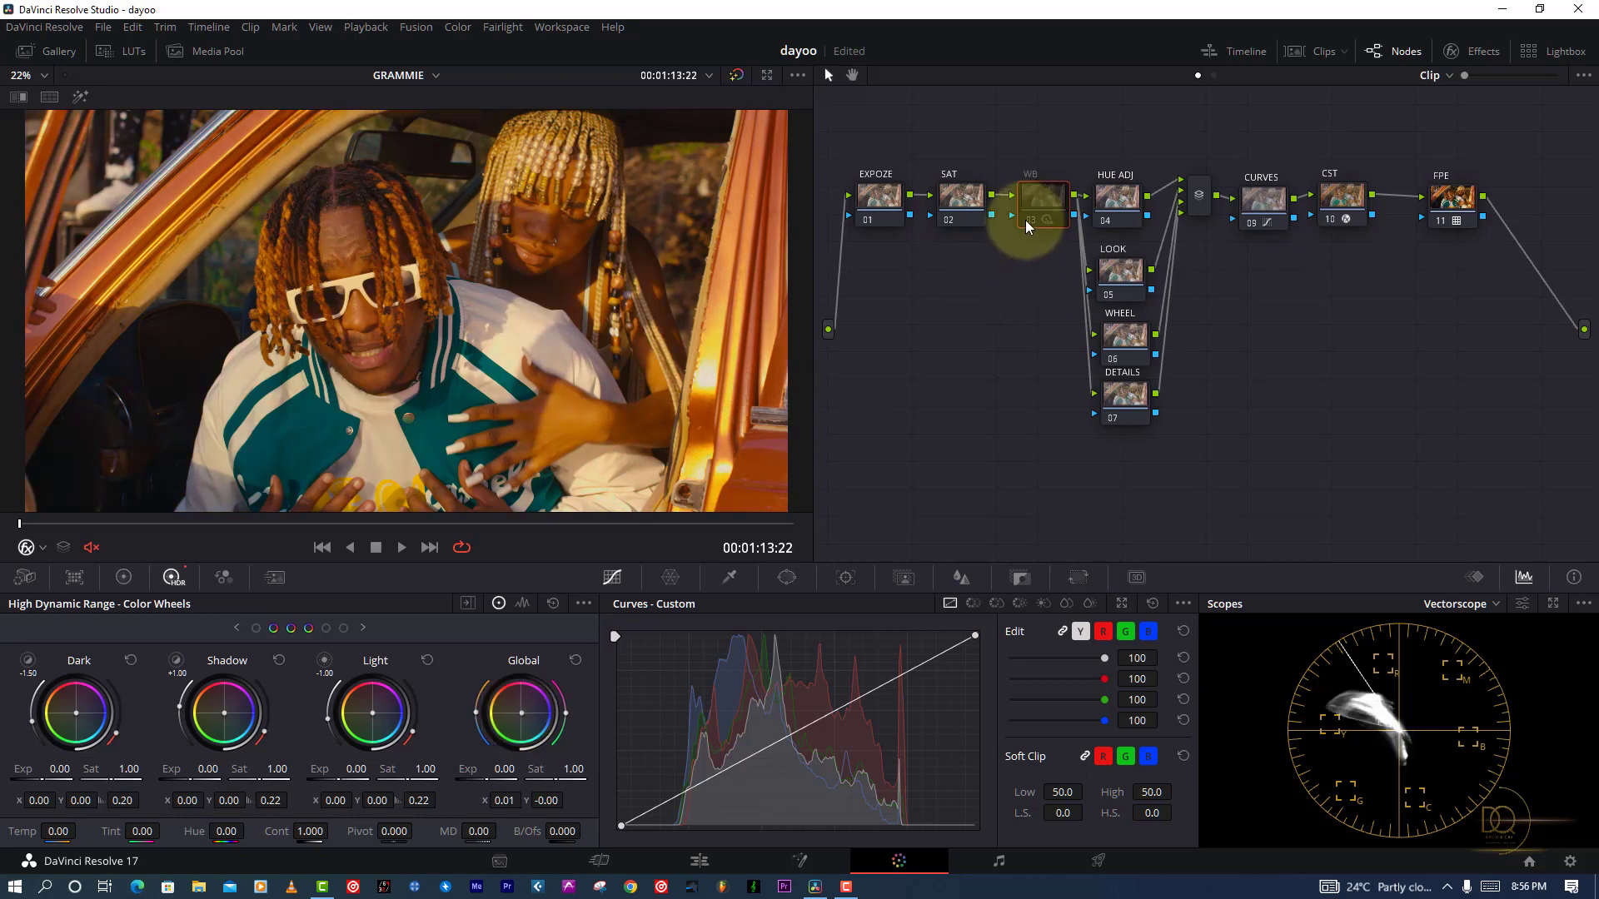
{"action": "left_click", "coordinate": [1025, 219]}
{"action": "key", "text": "ctrl+f"}
{"action": "key", "text": "space"}
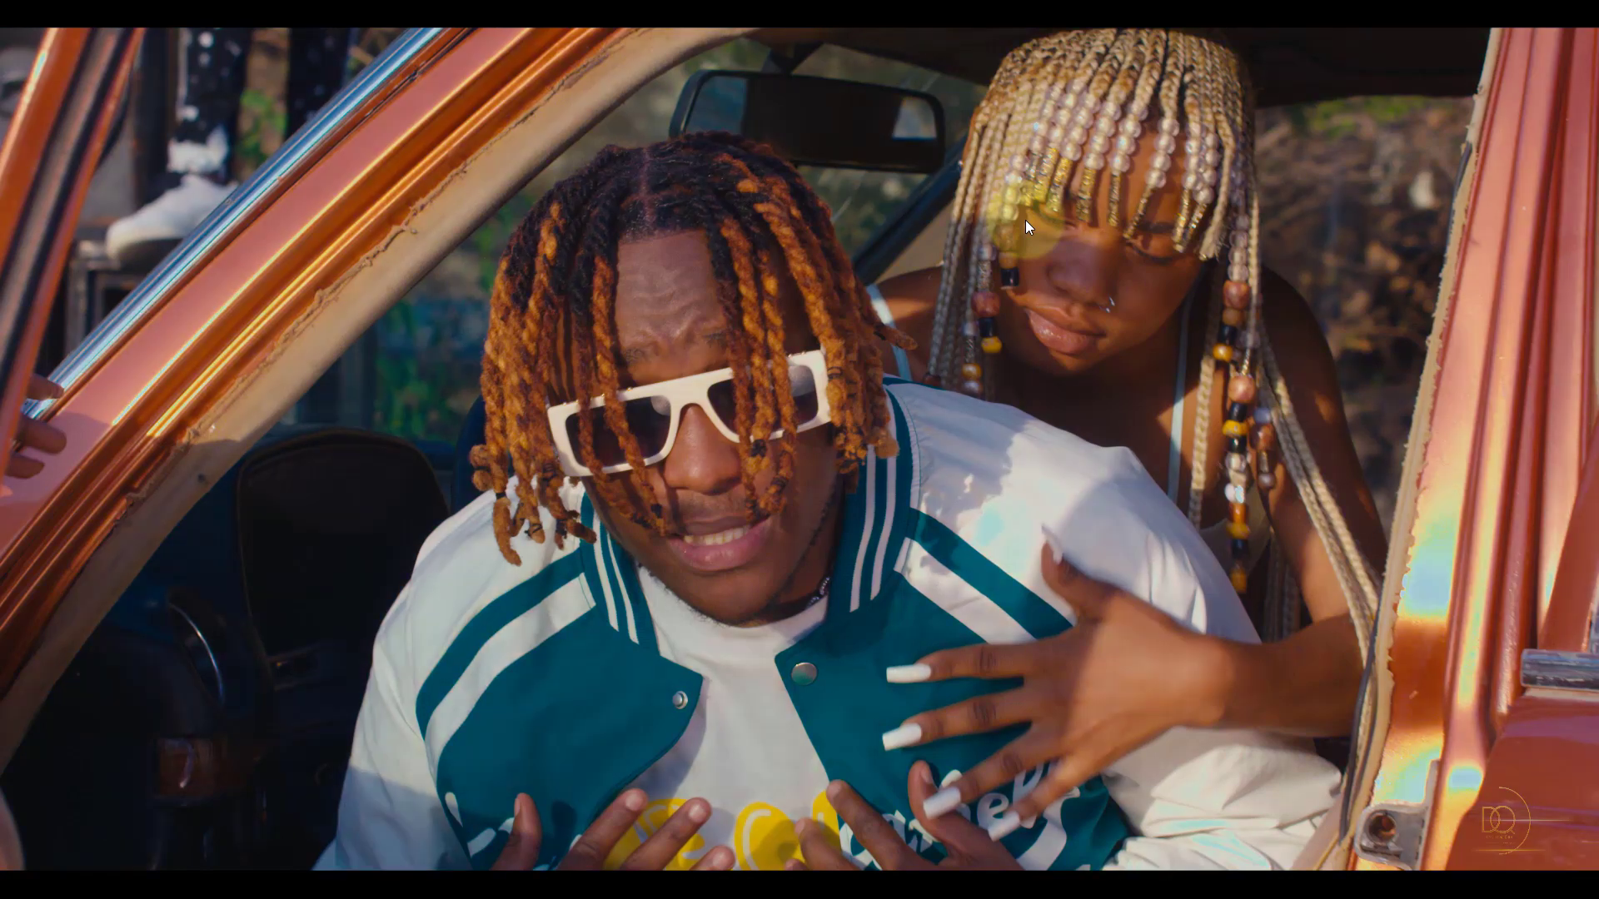
{"action": "key", "text": "ctrl+f"}
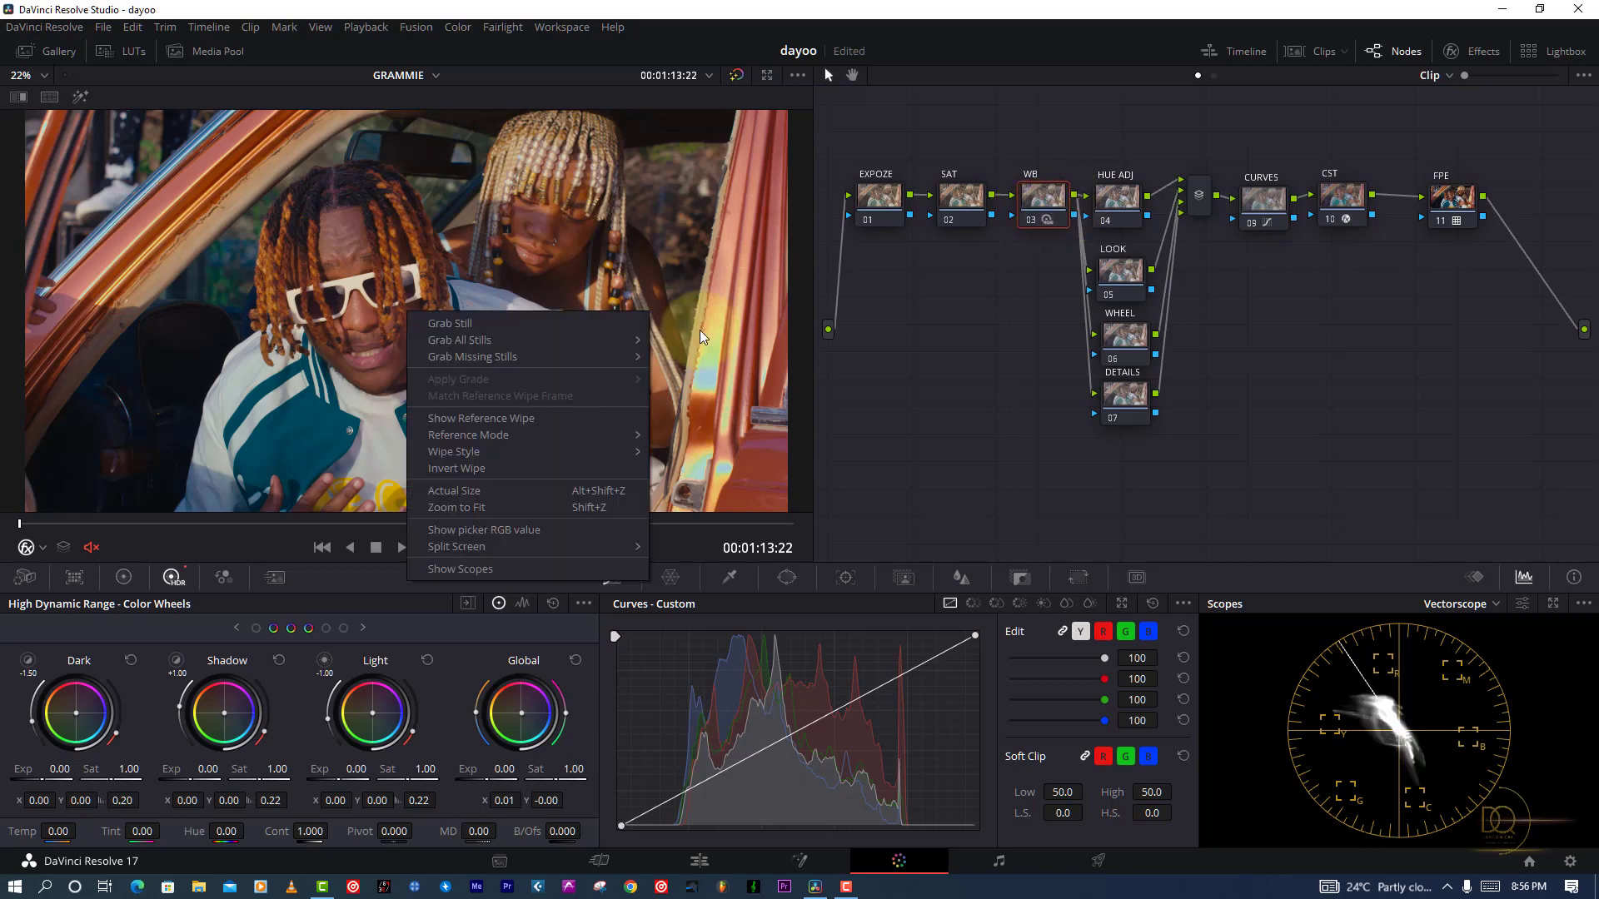
{"action": "left_click", "coordinate": [966, 366]}
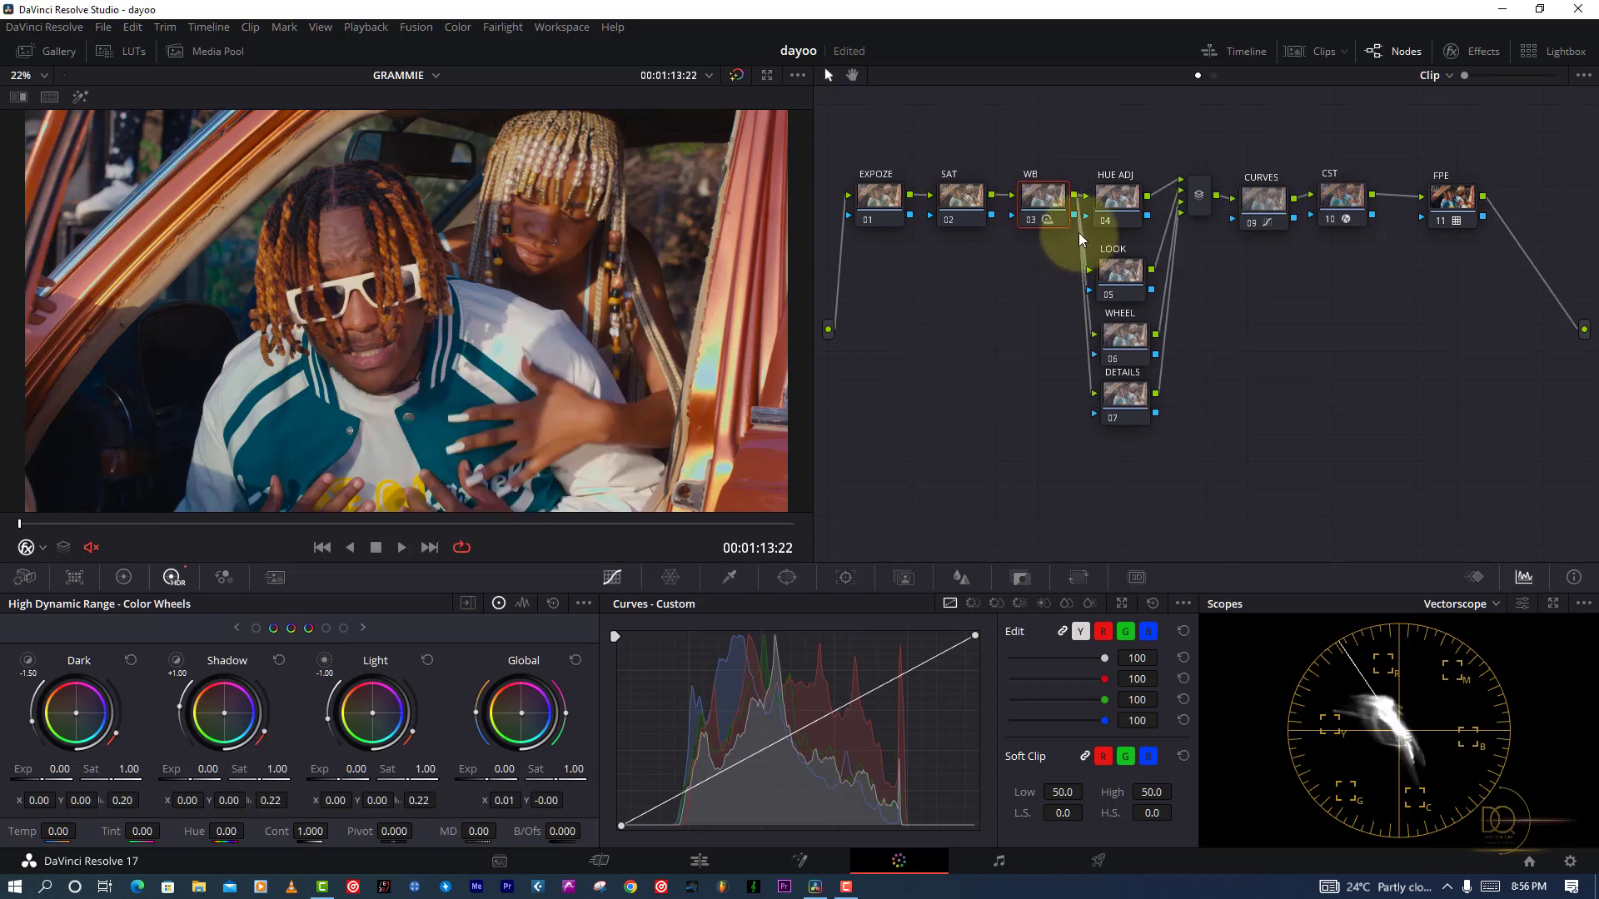
Step: Select the HUE ADJ node and switch the scope back to Waveform
{"action": "left_click", "coordinate": [1112, 204]}
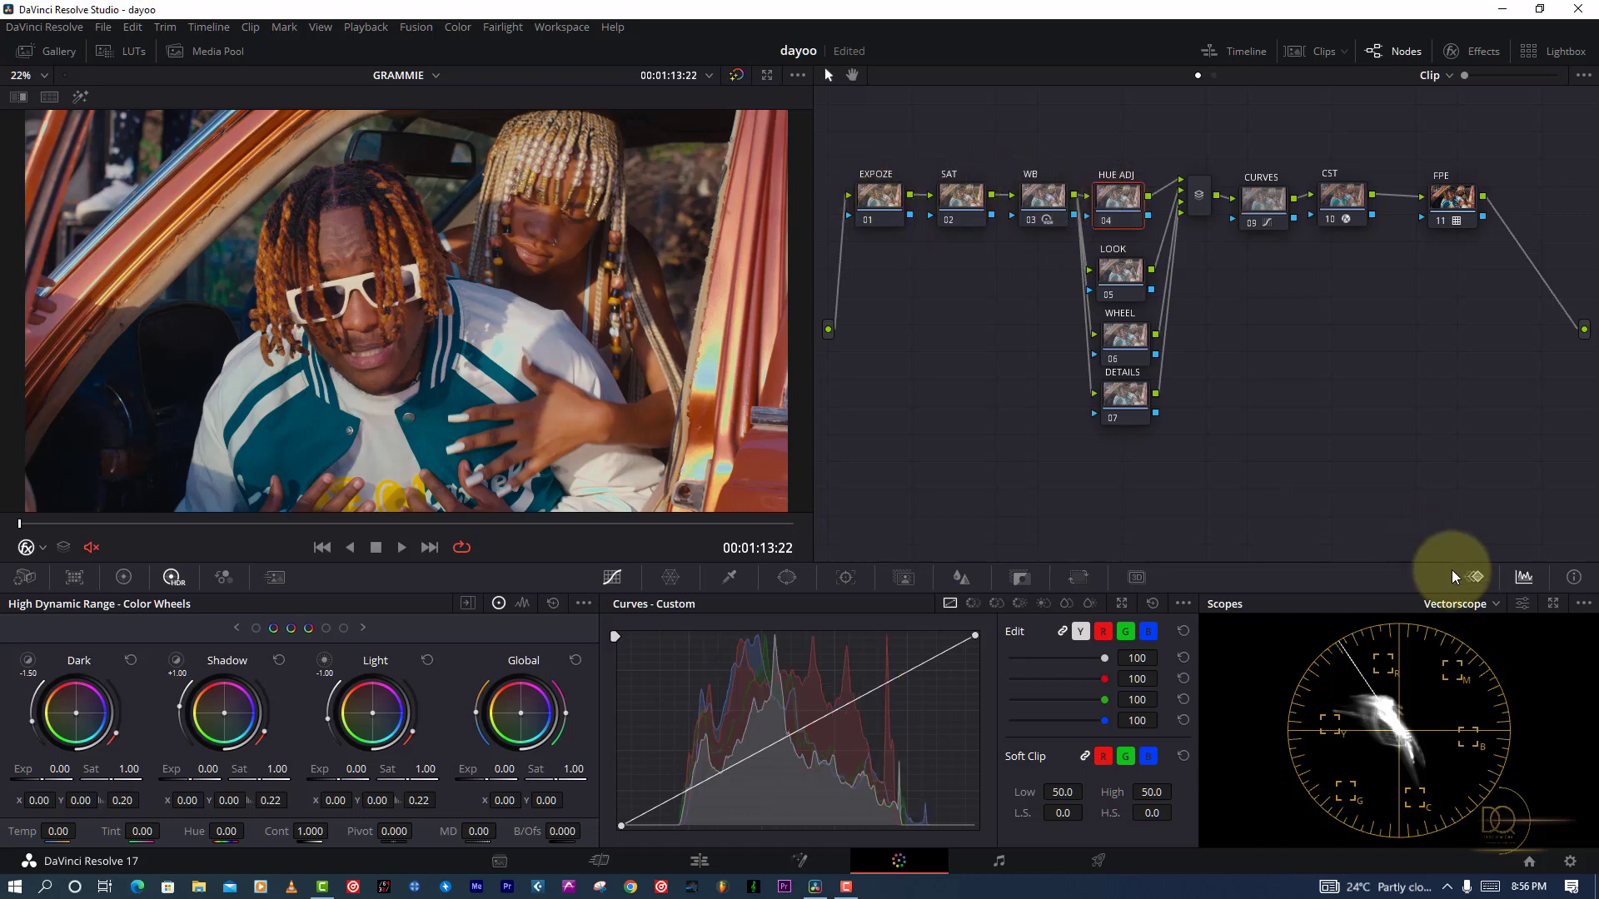
{"action": "left_click", "coordinate": [1459, 605]}
{"action": "left_click", "coordinate": [1470, 647]}
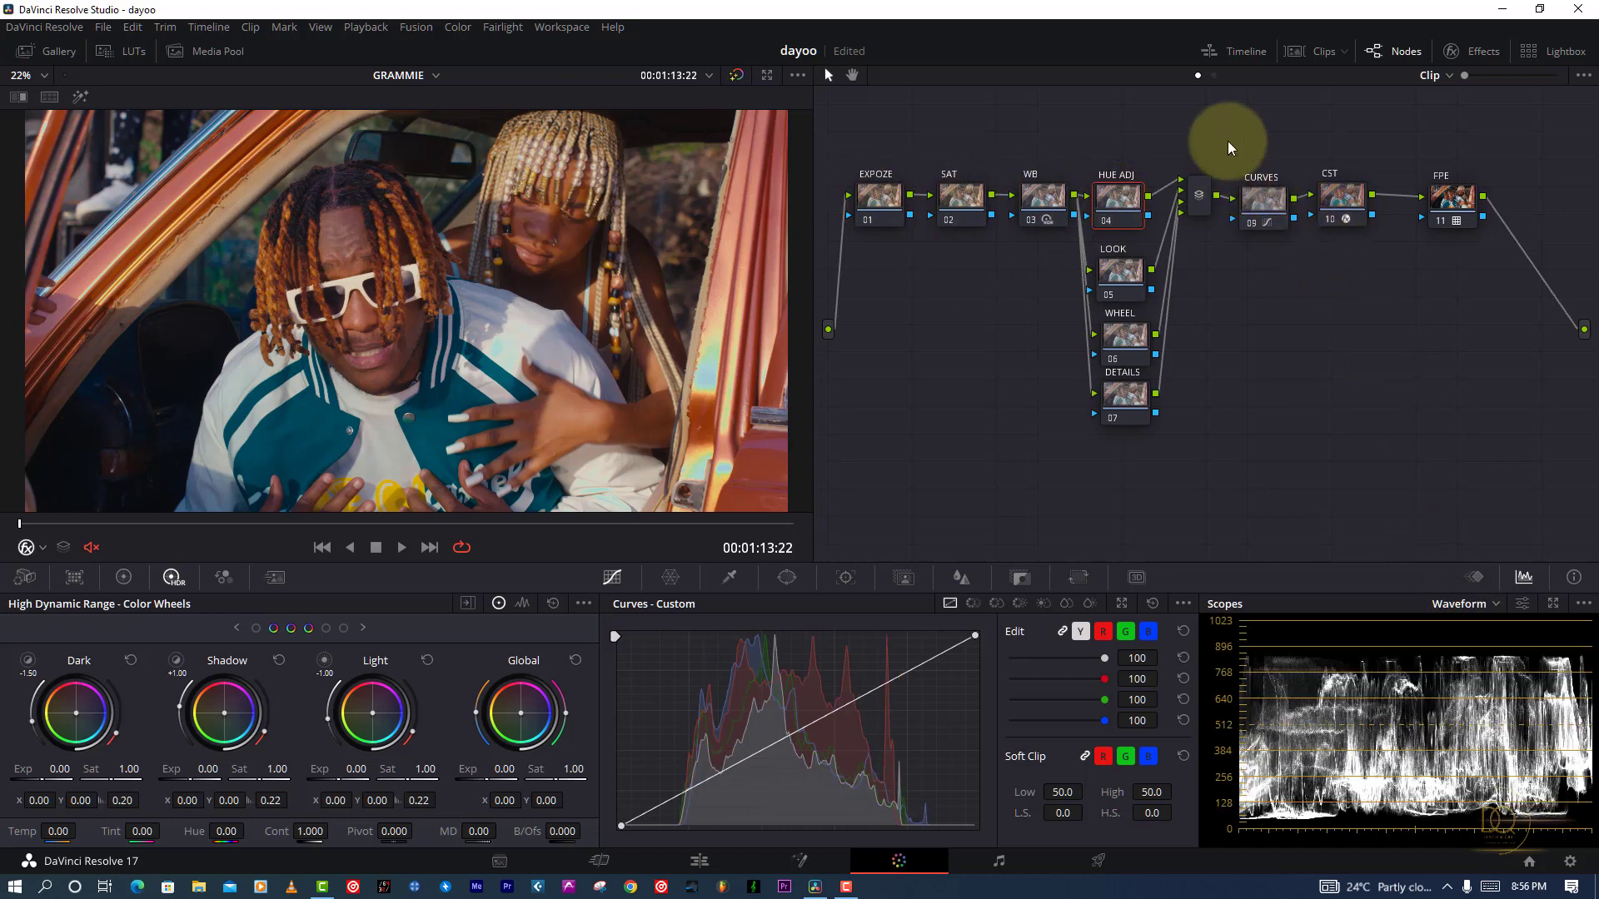
Step: Shift the CURVES, CST and FPE nodes aside and insert a serial node labelled HIGGLIHJT between the layer mixer and CURVES
{"action": "left_click_drag", "start_coordinate": [1231, 131], "coordinate": [1491, 203]}
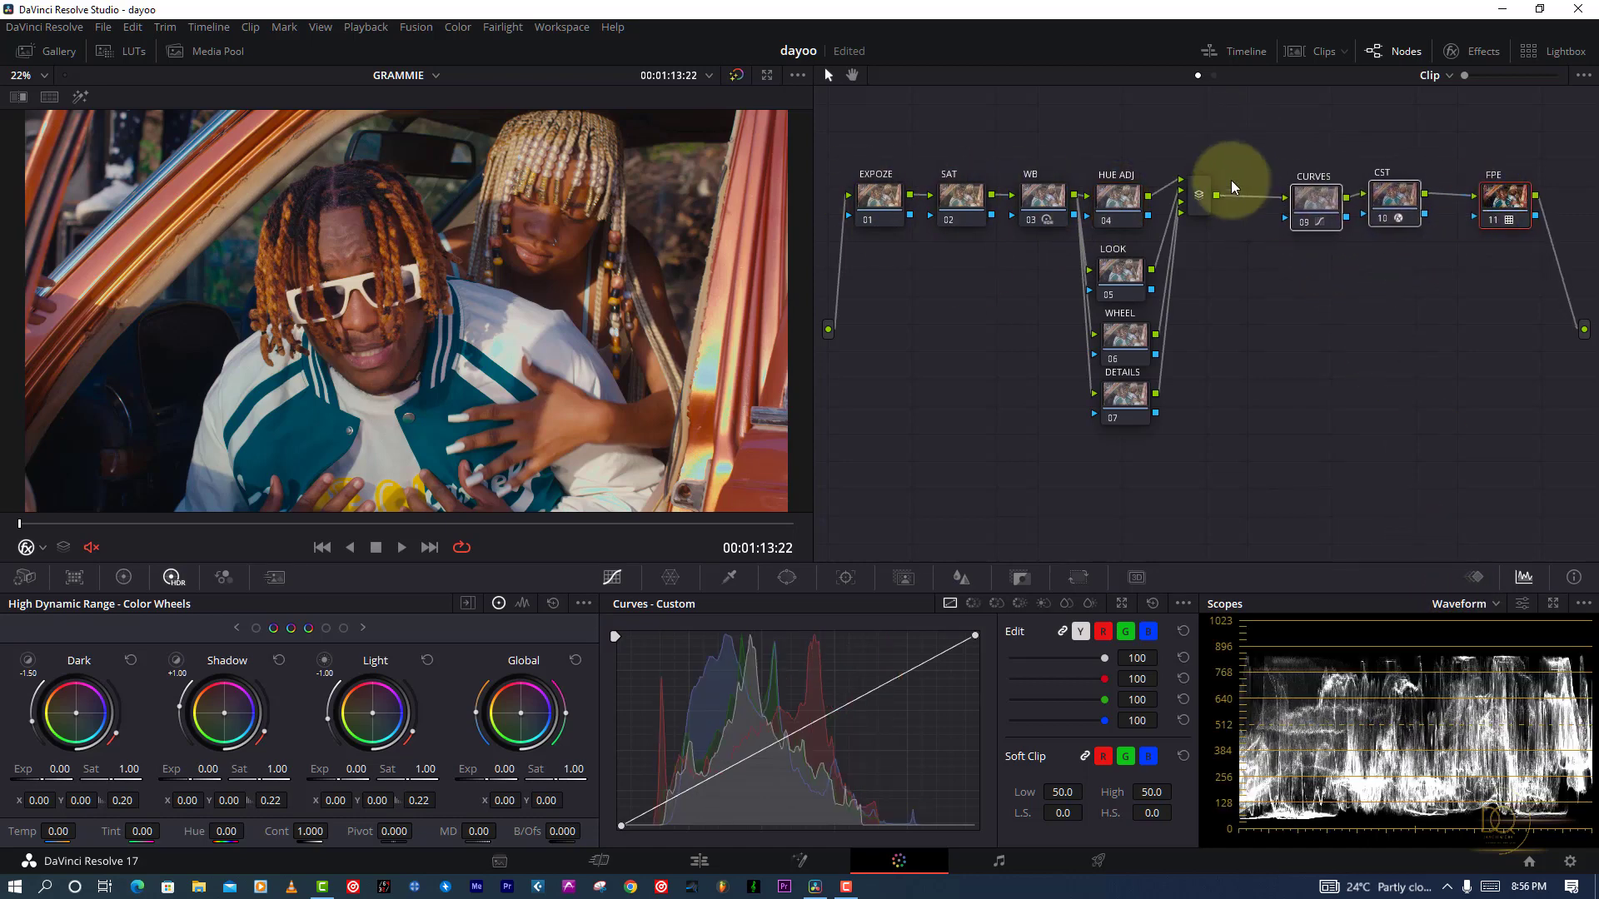
{"action": "left_click", "coordinate": [1304, 213]}
{"action": "key", "text": "shift+s"}
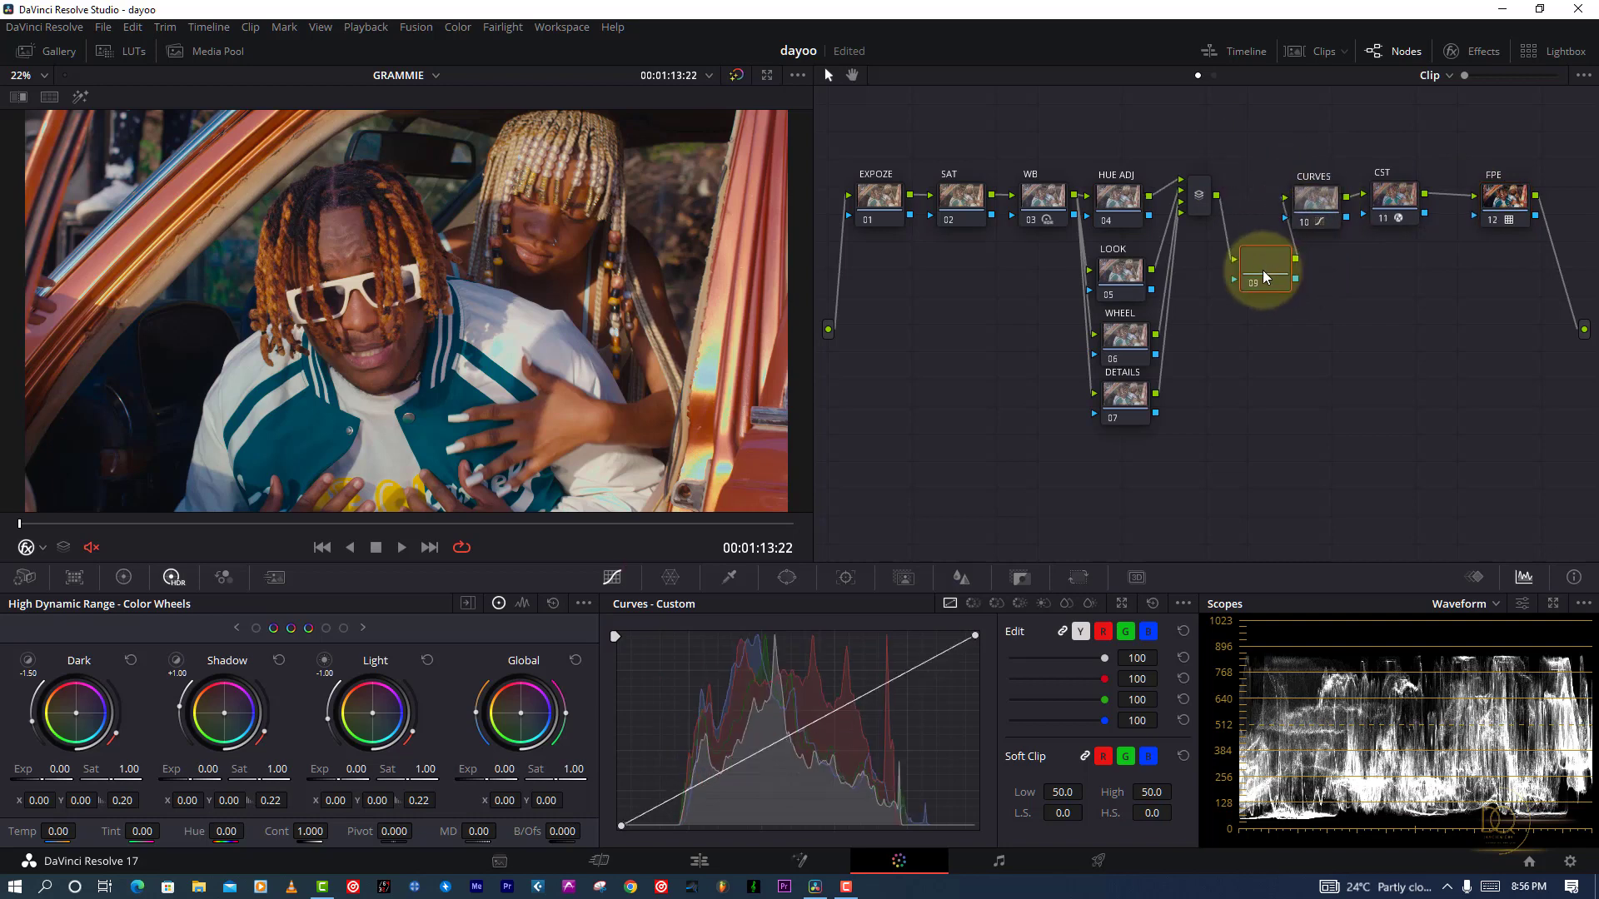
{"action": "right_click", "coordinate": [1256, 268]}
{"action": "left_click", "coordinate": [1288, 304]}
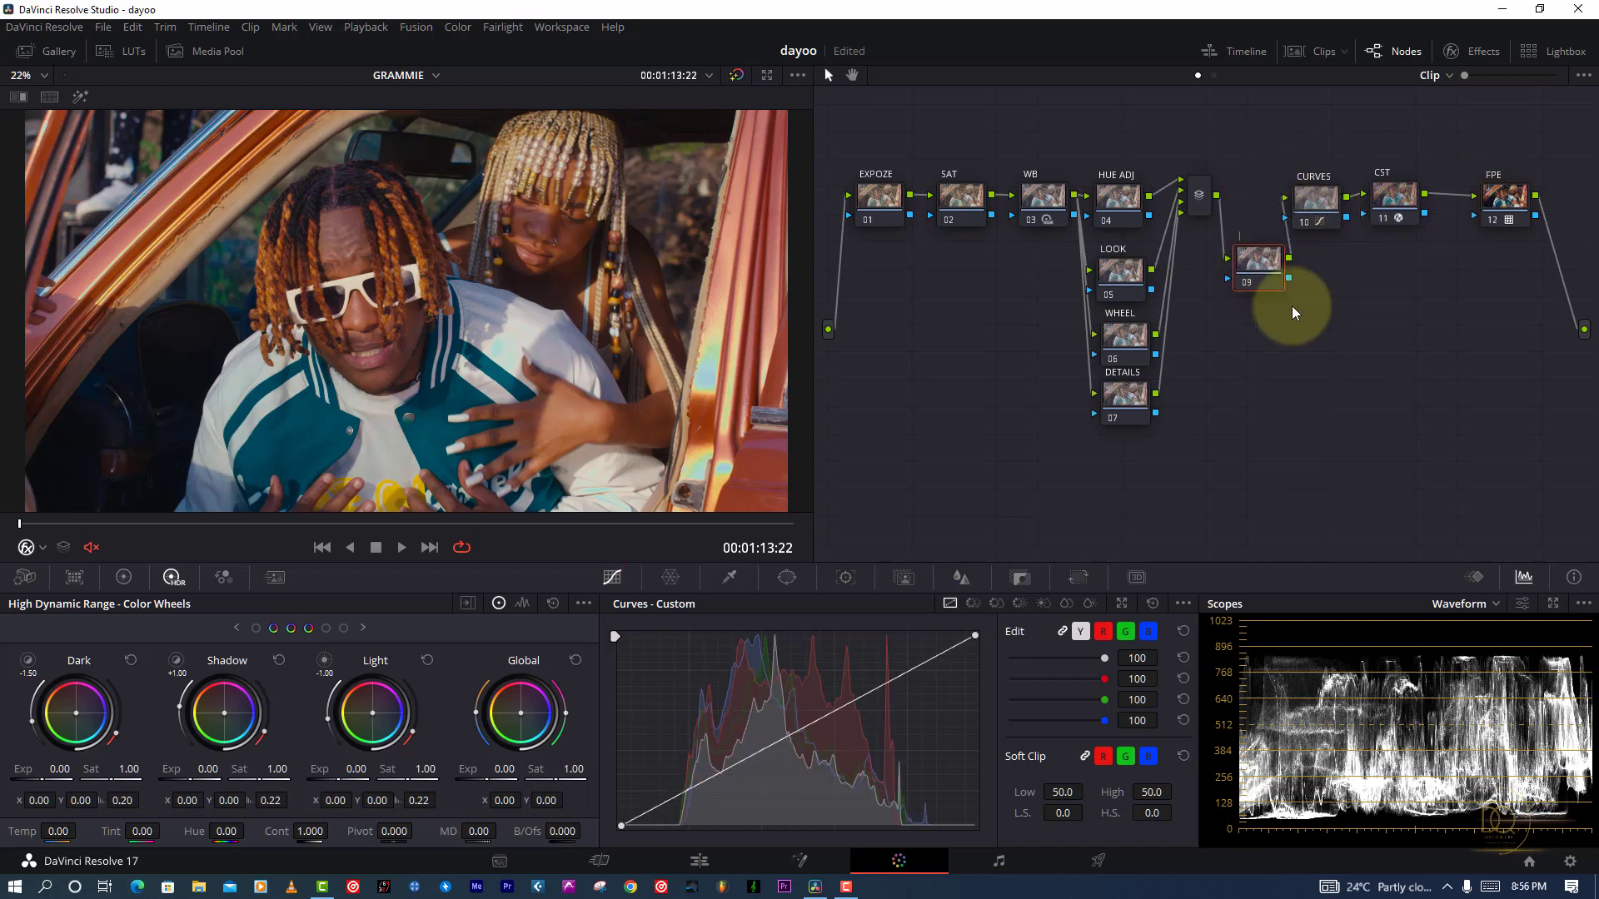
{"action": "type", "text": "HIGGLIHJT"}
{"action": "key", "text": "Return"}
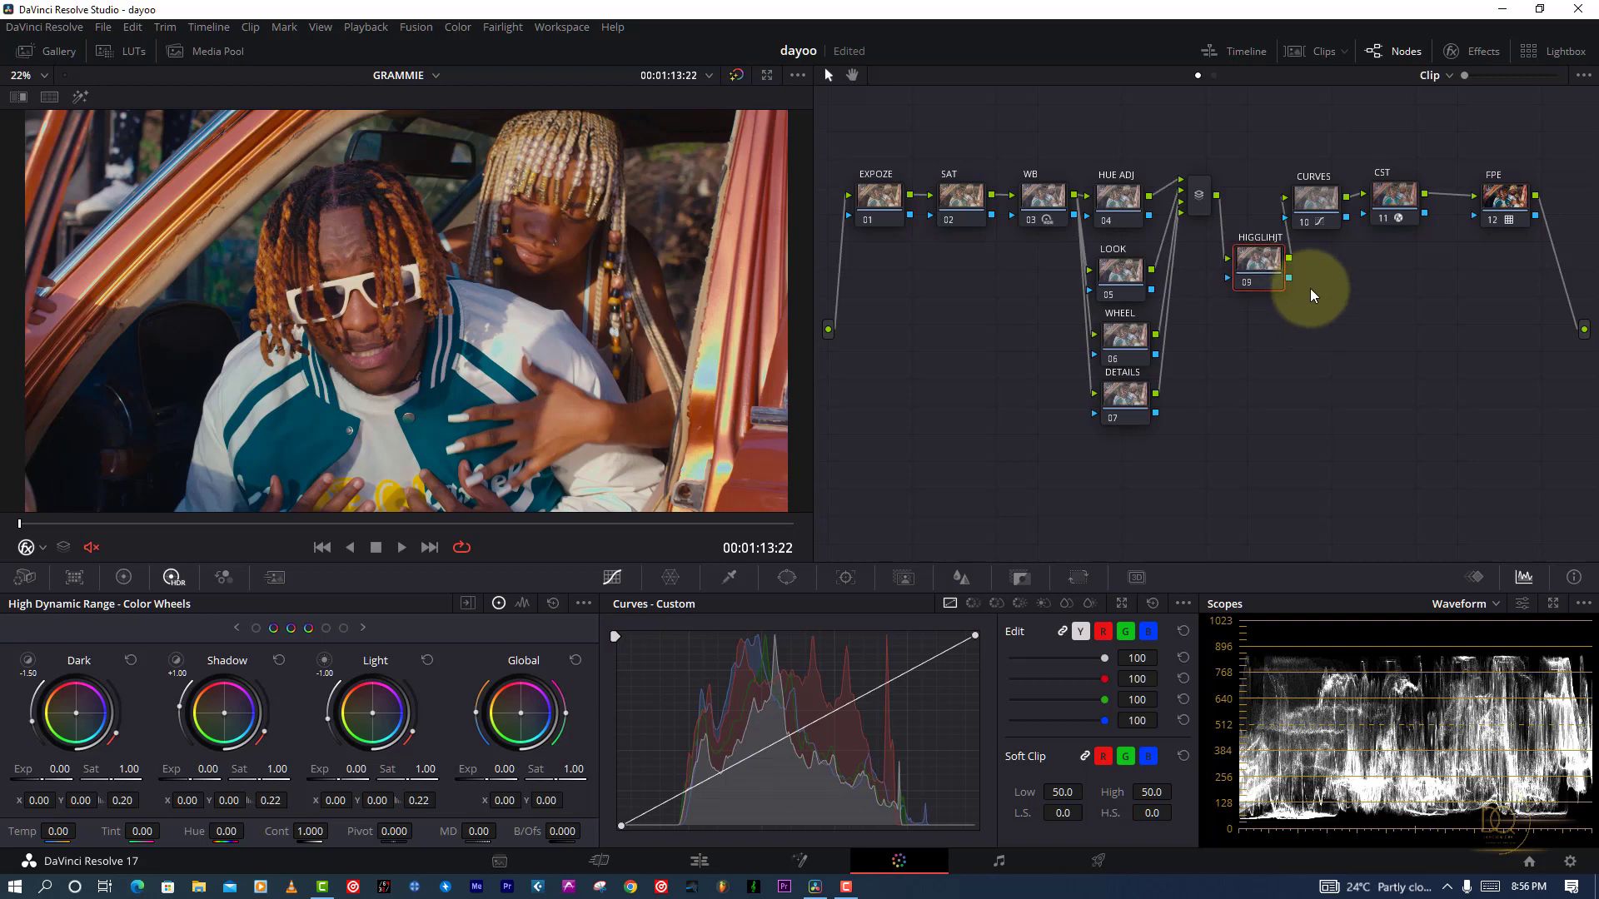
{"action": "left_click_drag", "start_coordinate": [1274, 264], "coordinate": [1259, 223]}
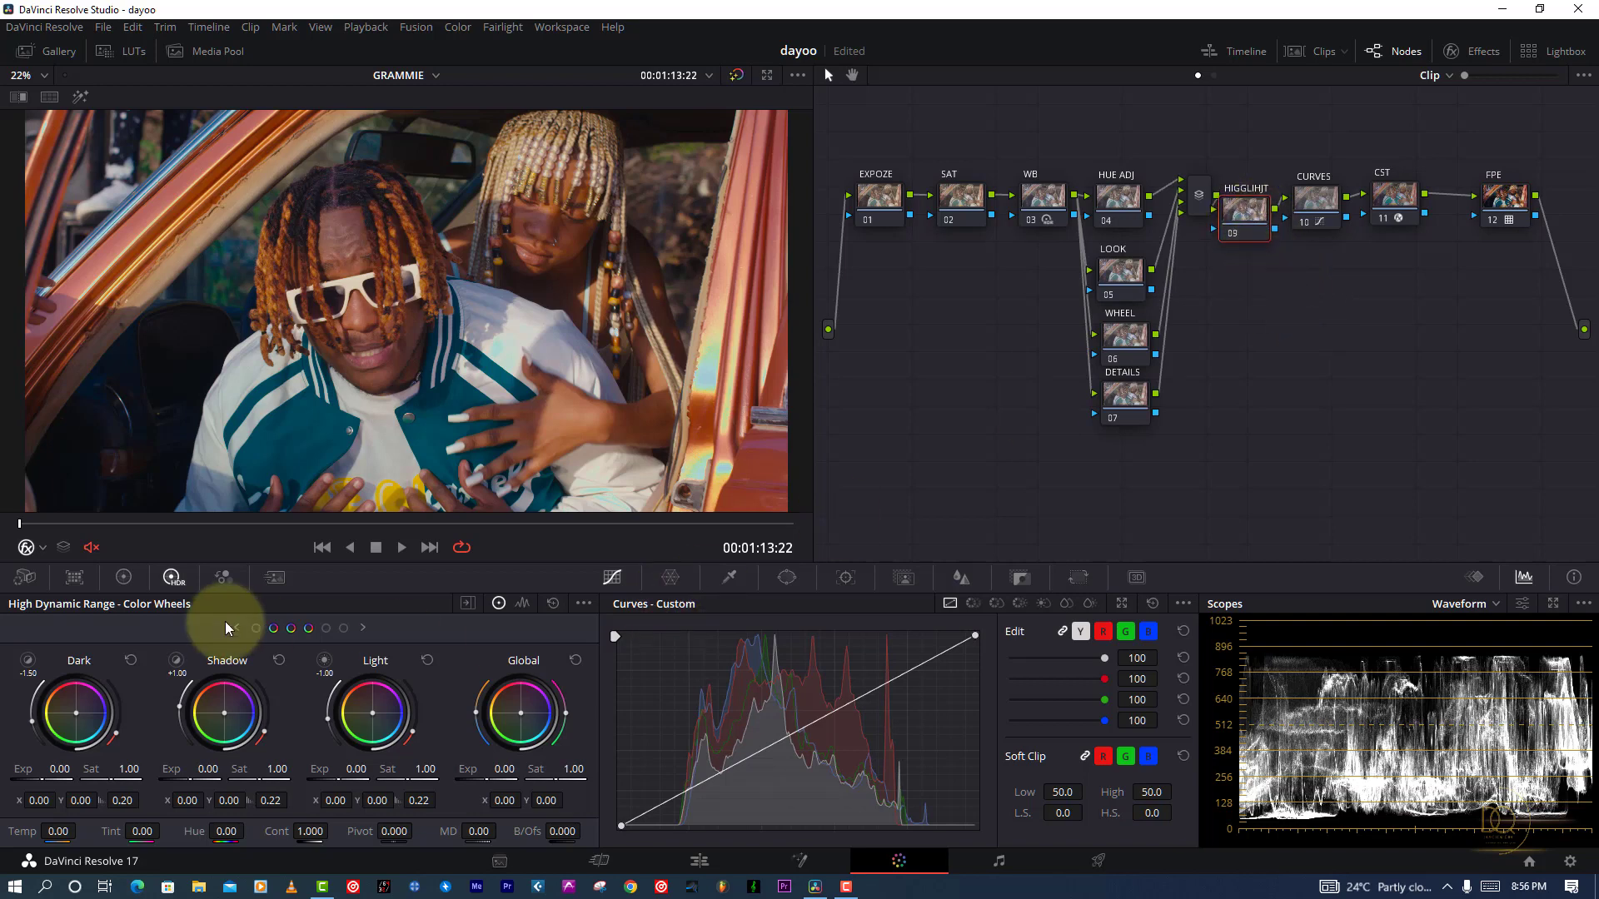
Step: Set the HDR Light wheel's exposure on the HIGGLIHJT node to -0.02
{"action": "left_click_drag", "start_coordinate": [331, 777], "coordinate": [304, 778]}
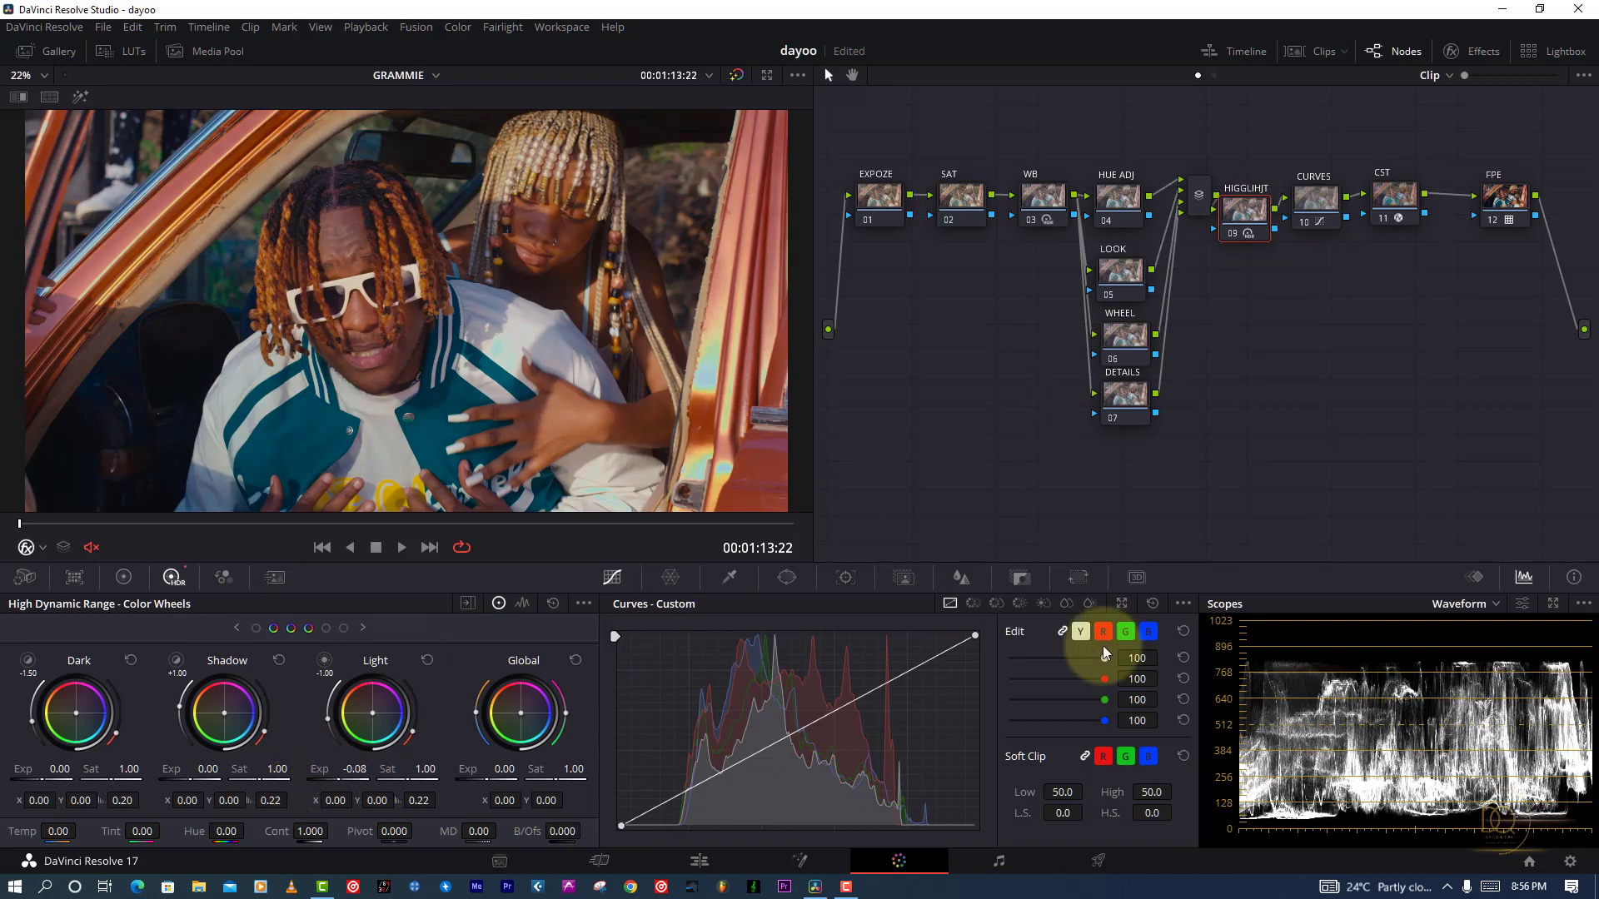
{"action": "left_click", "coordinate": [426, 660]}
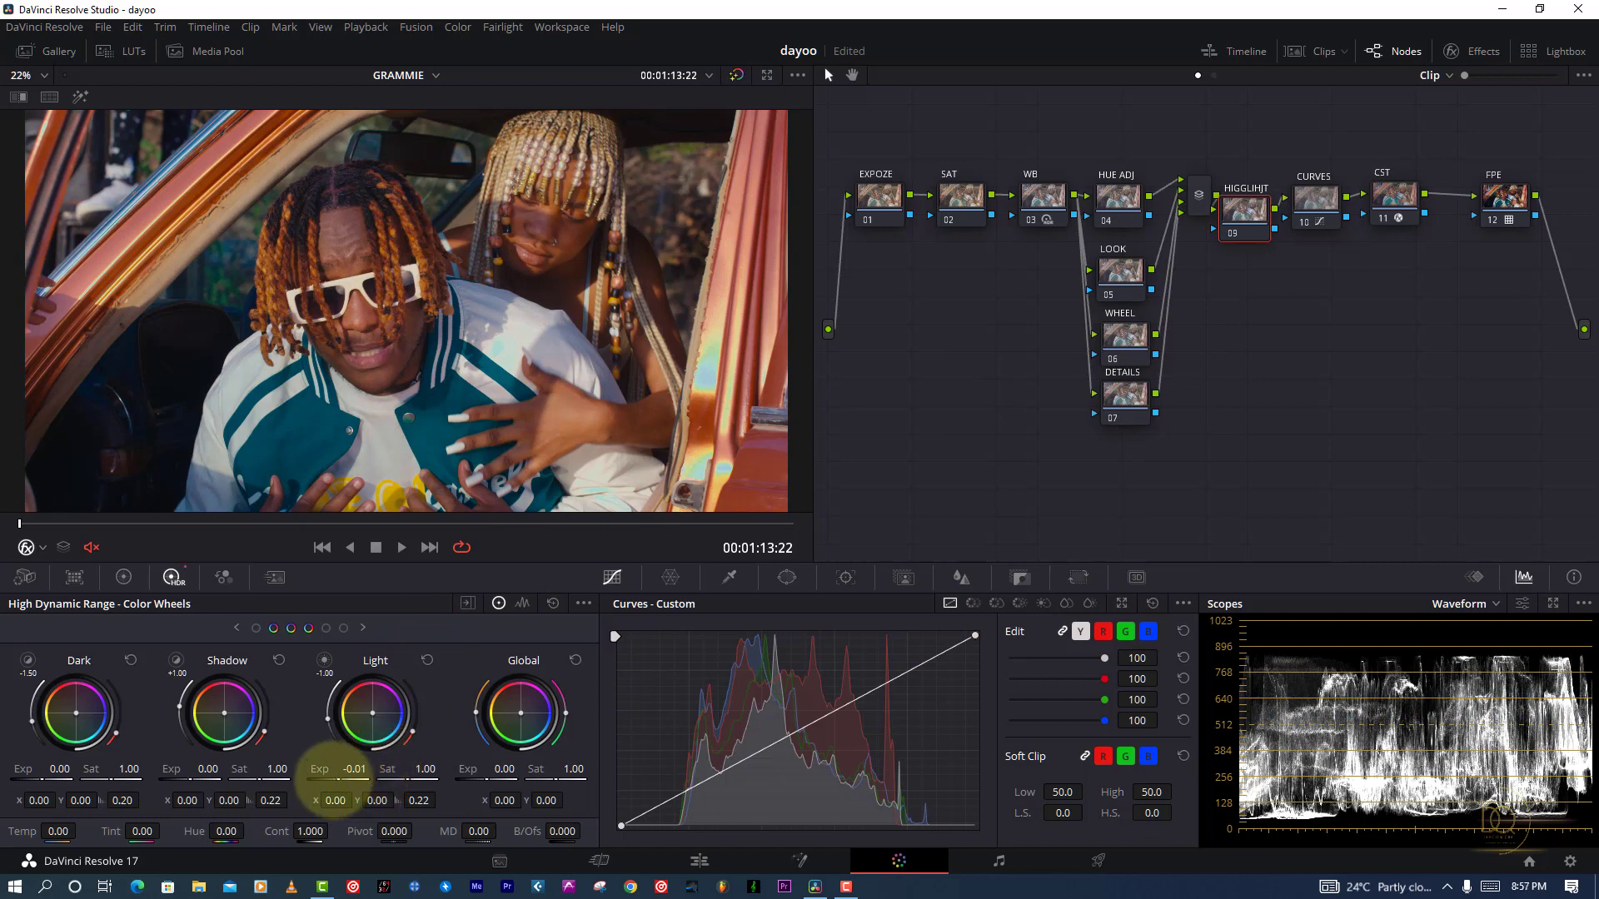
{"action": "left_click_drag", "start_coordinate": [335, 779], "coordinate": [331, 780]}
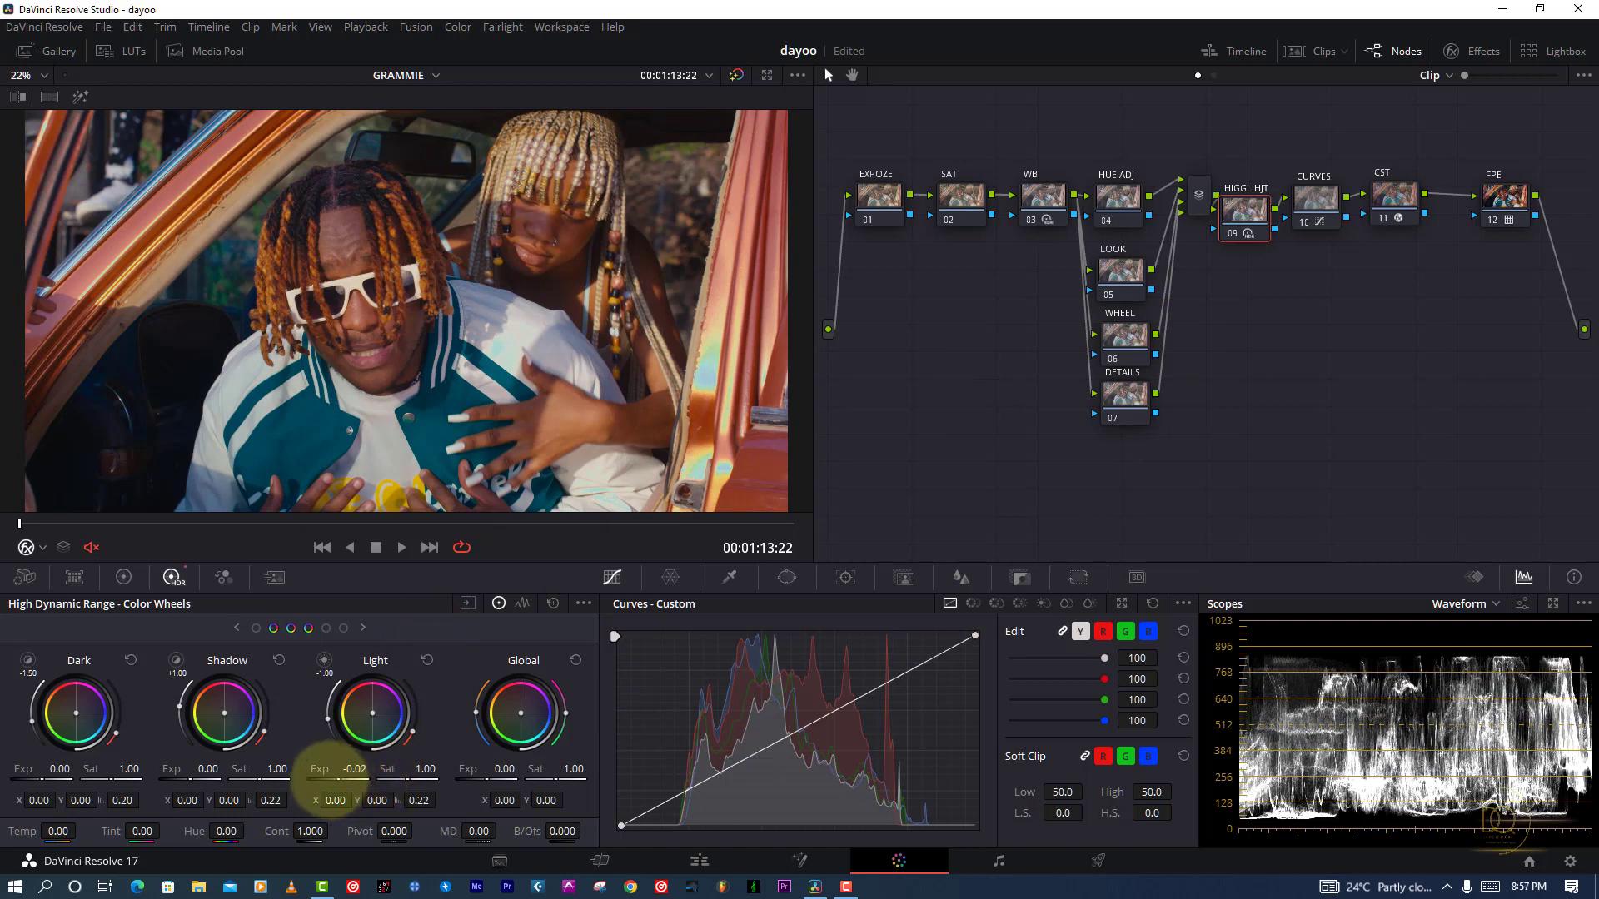
Step: Compare the shot with and without the HIGGLIHJT node
{"action": "left_click_drag", "start_coordinate": [1232, 241], "coordinate": [1229, 237]}
{"action": "left_click", "coordinate": [1229, 231]}
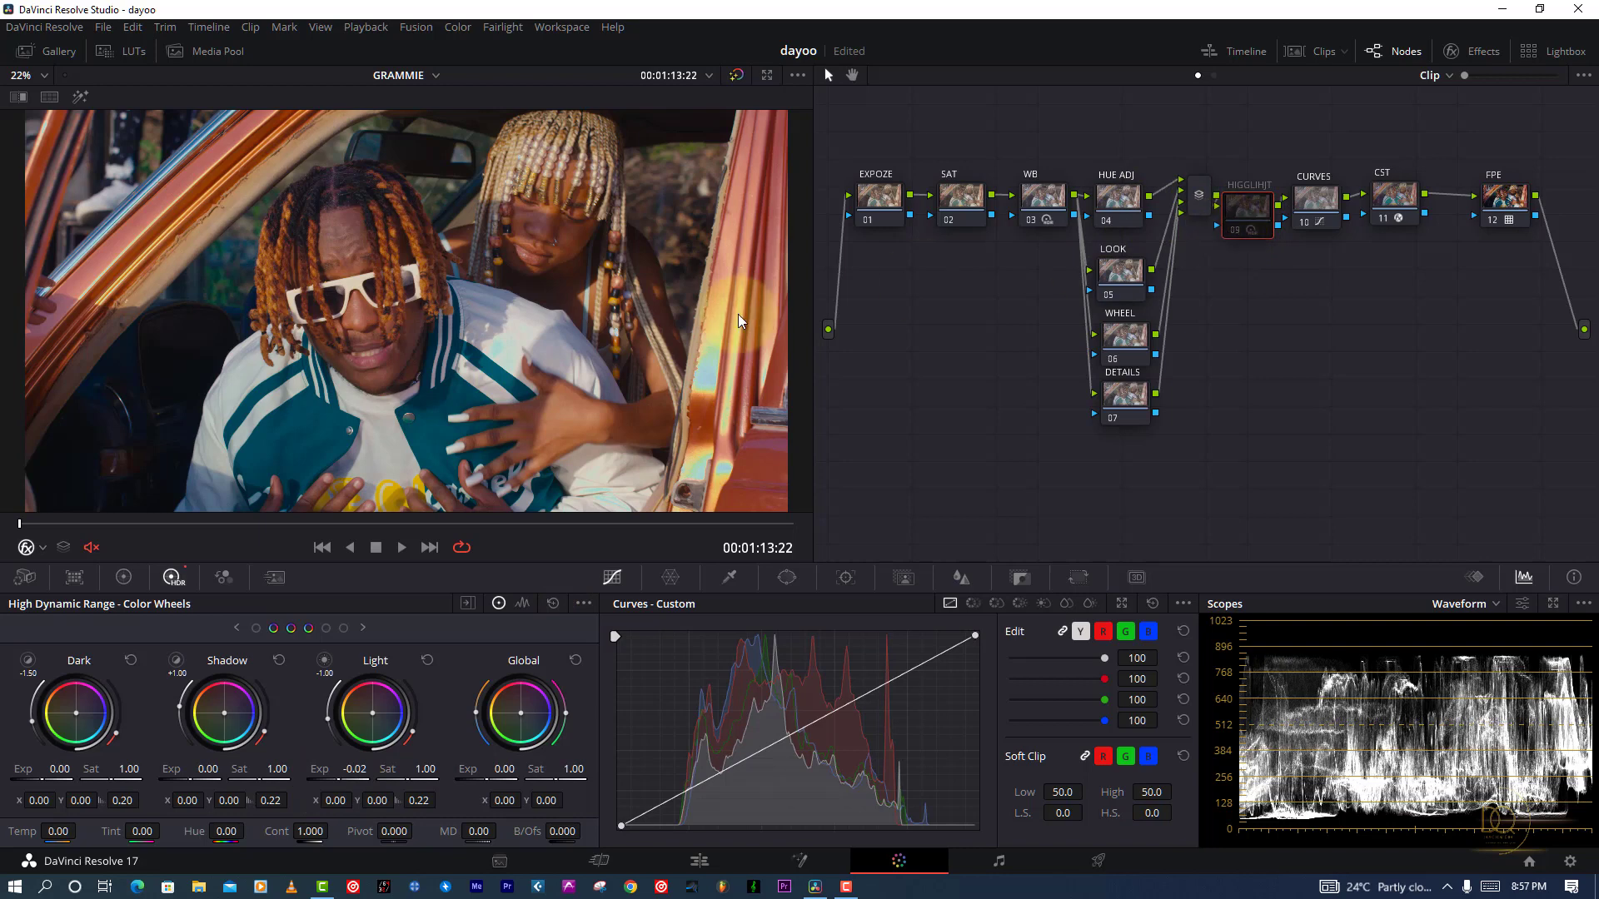
Step: Select the SAT node and switch the scope from Waveform to Vectorscope
{"action": "left_click", "coordinate": [961, 198]}
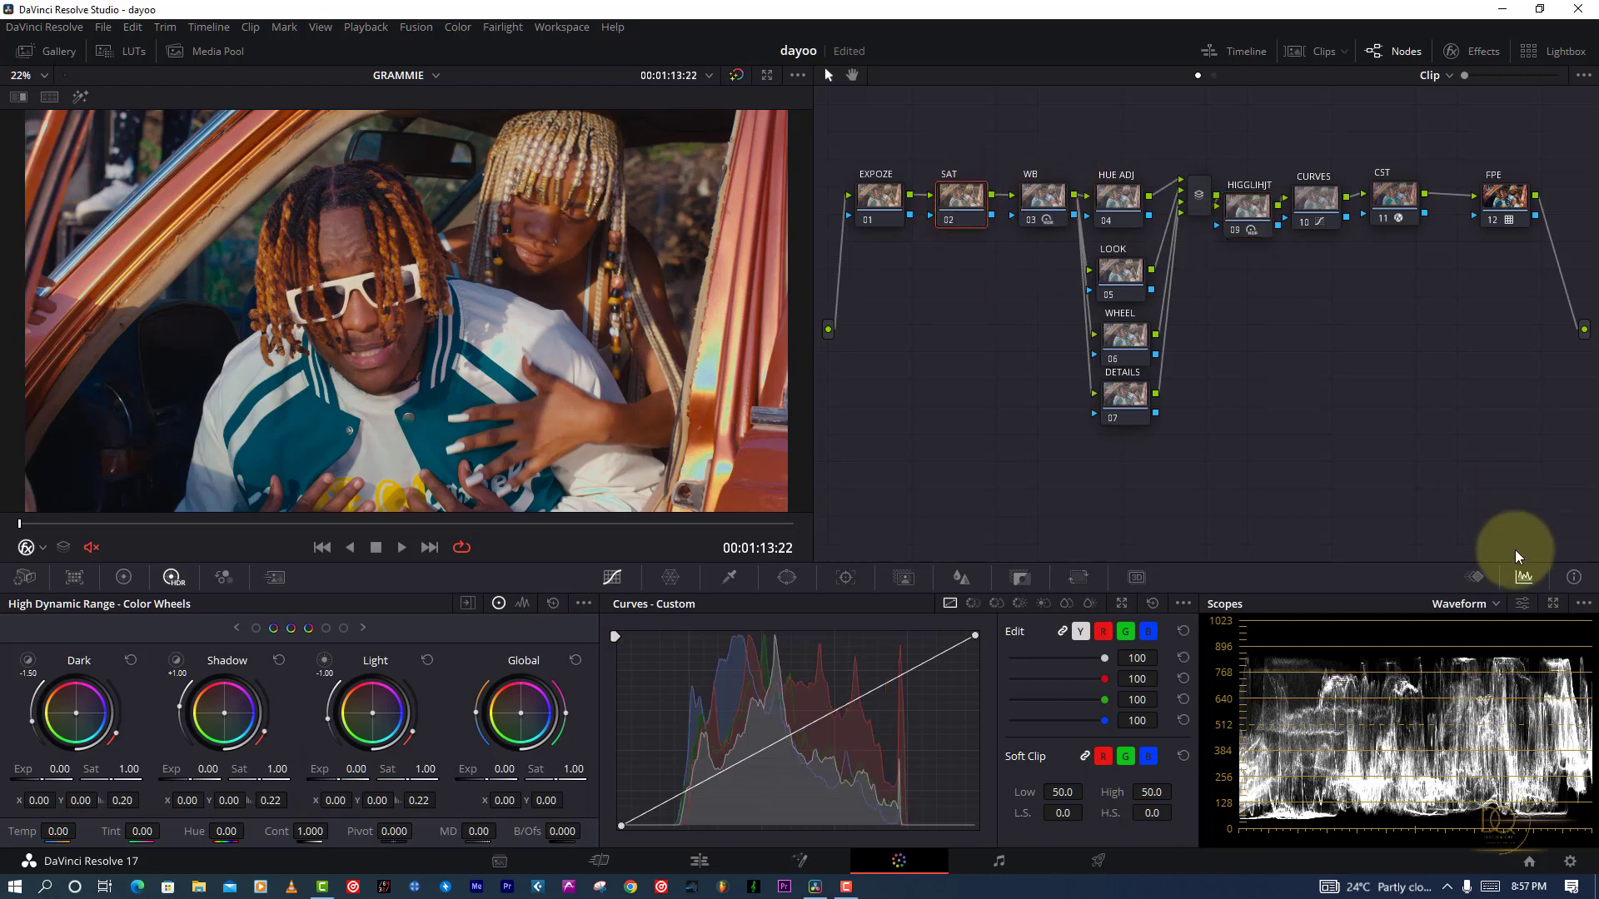
{"action": "left_click", "coordinate": [1462, 603]}
{"action": "left_click", "coordinate": [1472, 662]}
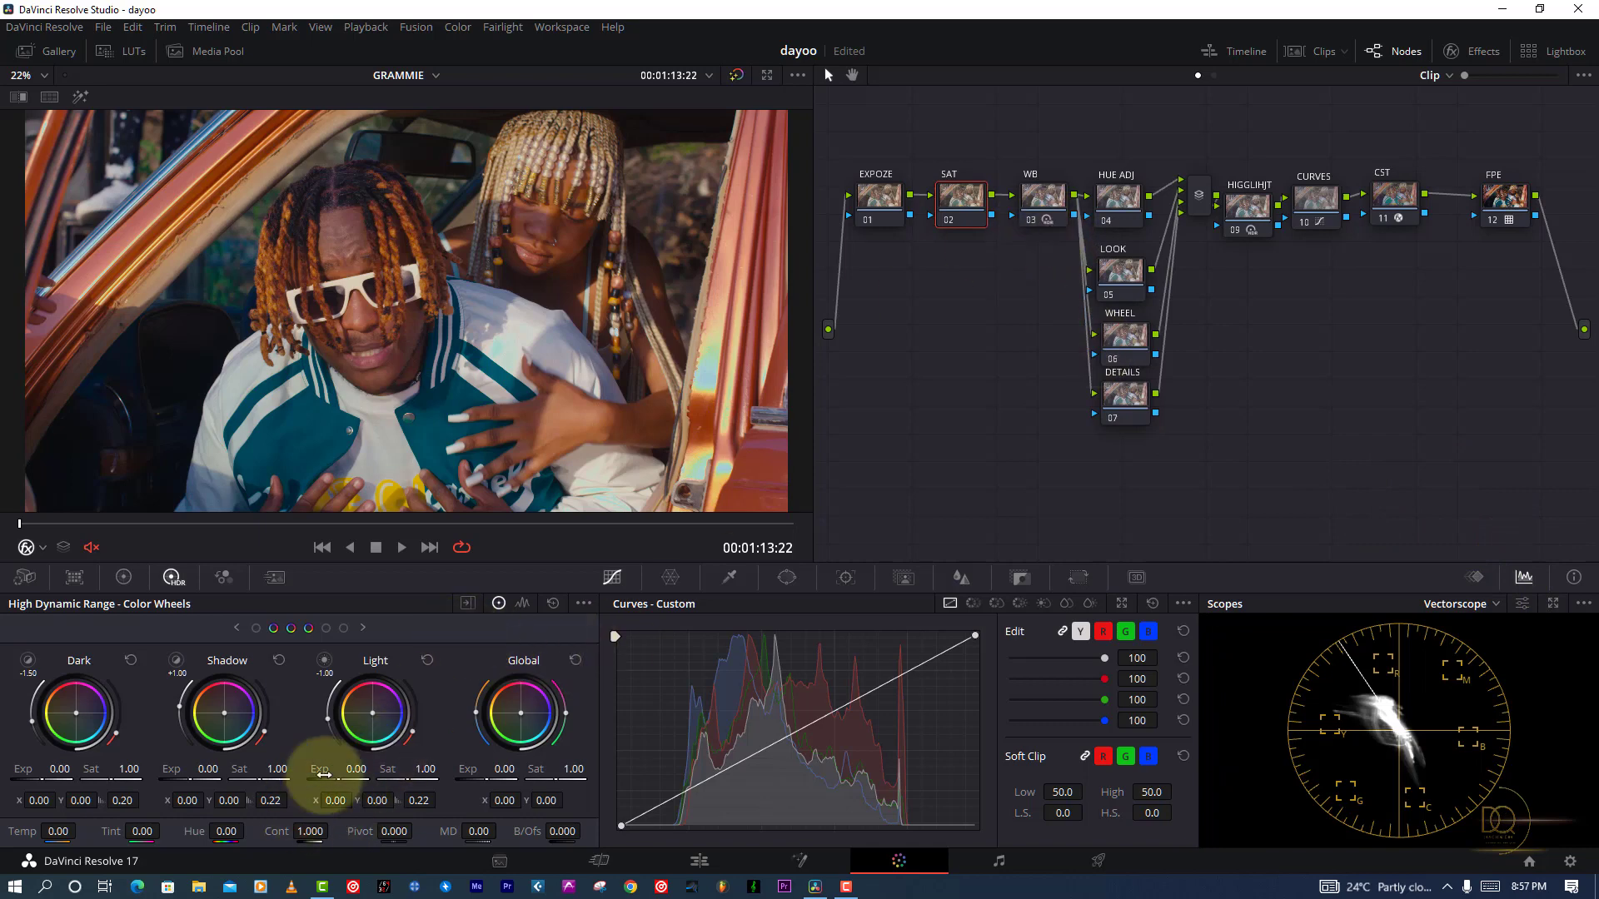
Step: Raise the SAT node's saturation in the primary color wheels and inspect the shot in full screen
{"action": "left_click", "coordinate": [123, 577]}
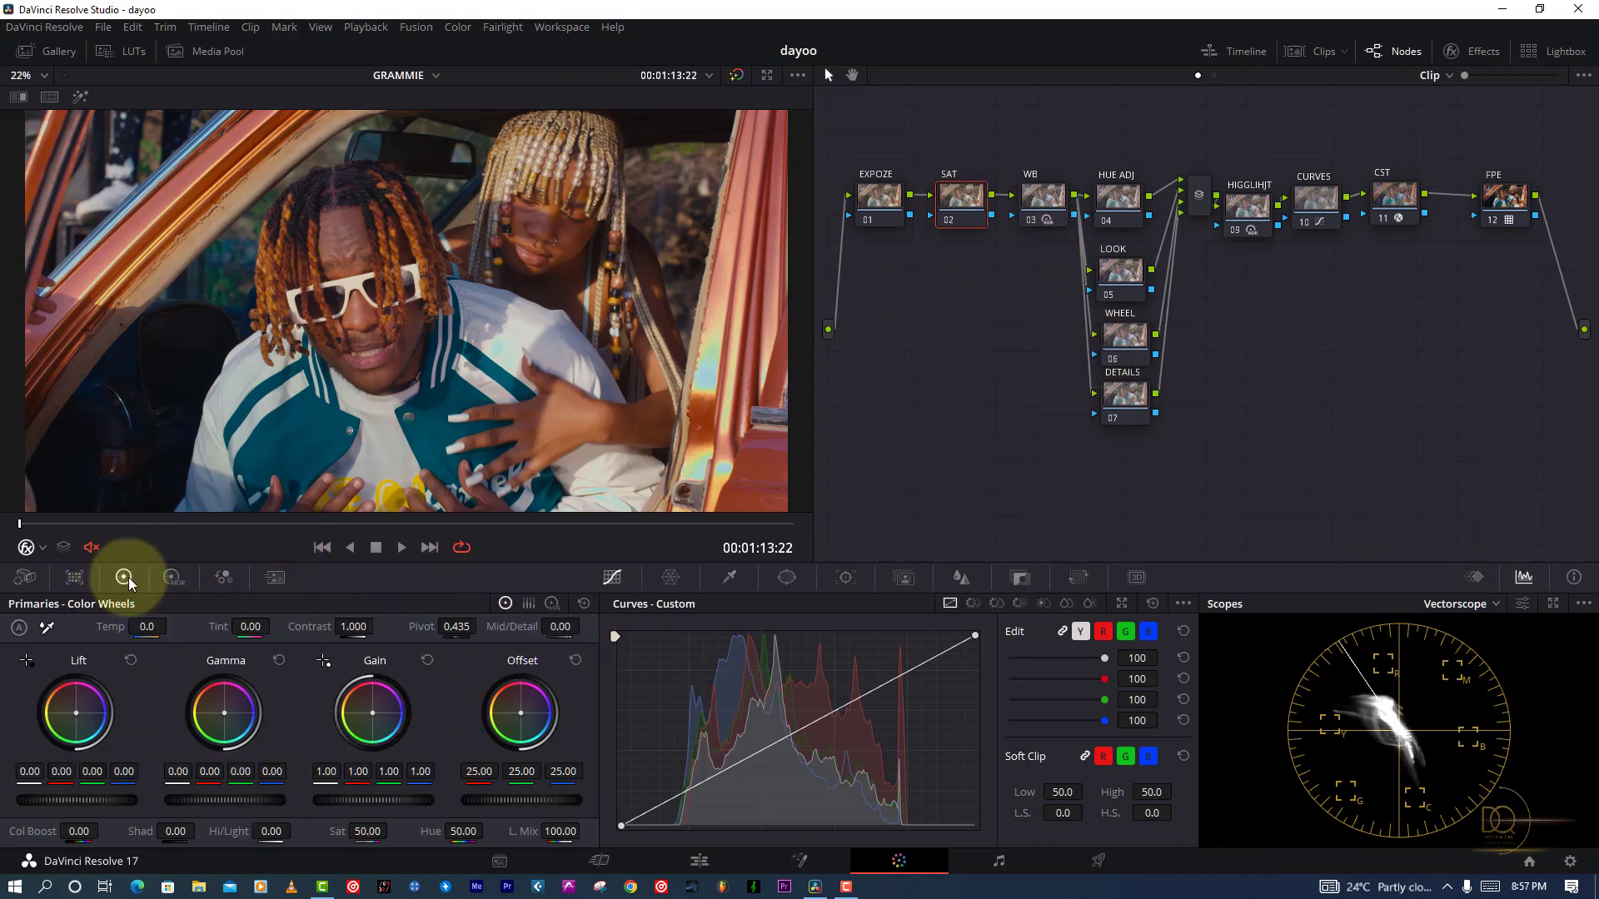
{"action": "mouse_move", "coordinate": [368, 831]}
{"action": "left_mouse_down"}
{"action": "mouse_move", "coordinate": [392, 831]}
{"action": "mouse_move", "coordinate": [360, 831]}
{"action": "left_mouse_up"}
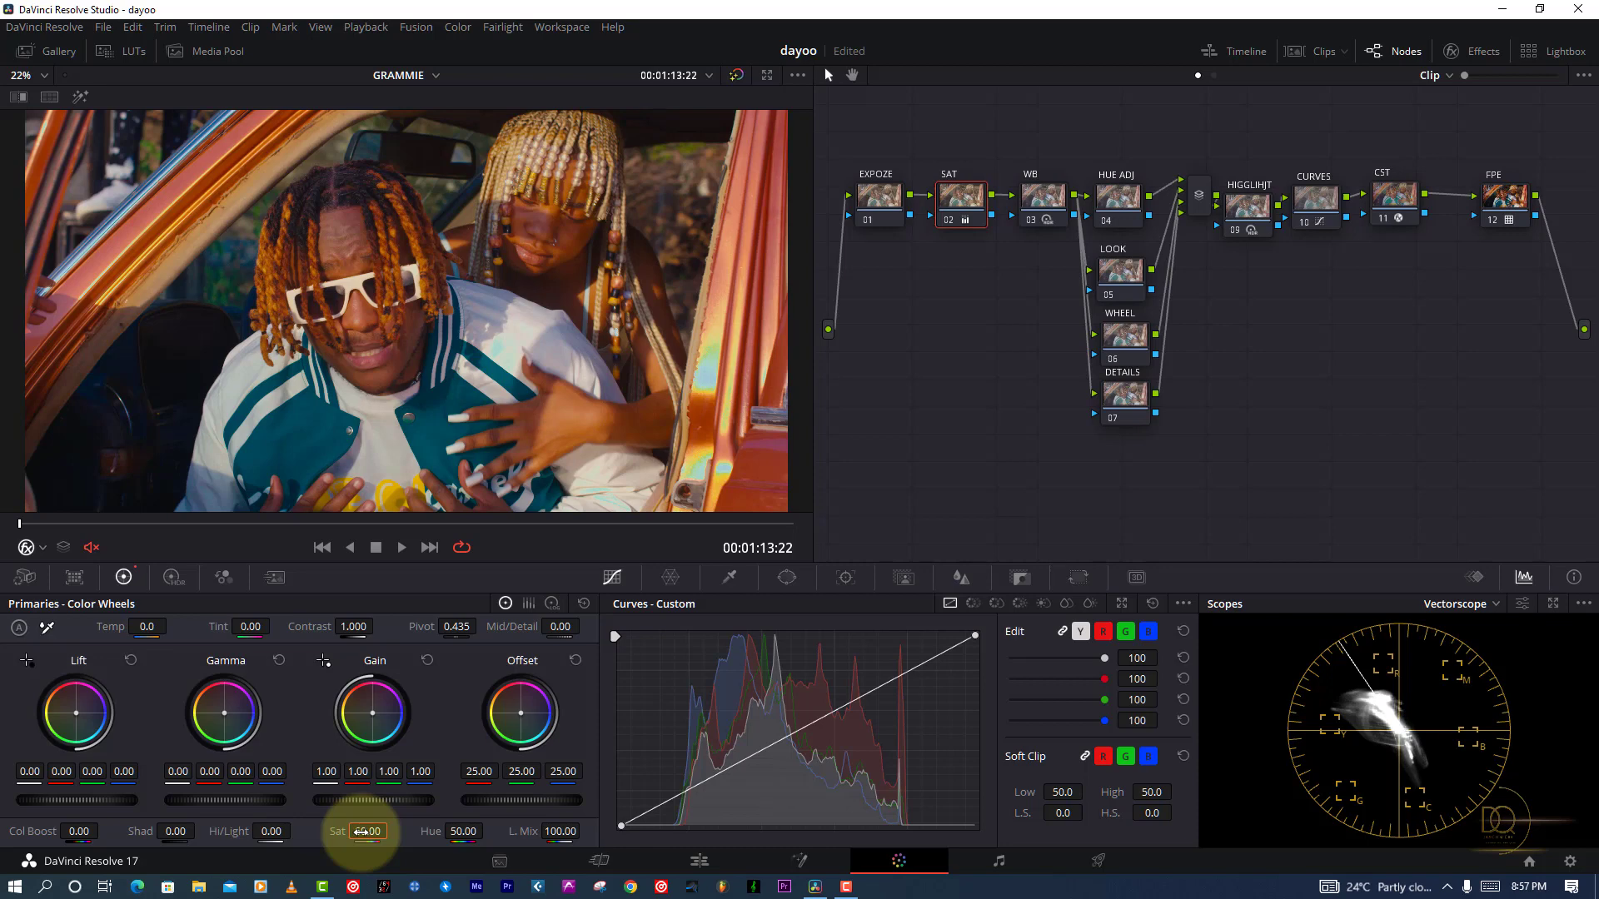
{"action": "key", "text": "ctrl+f"}
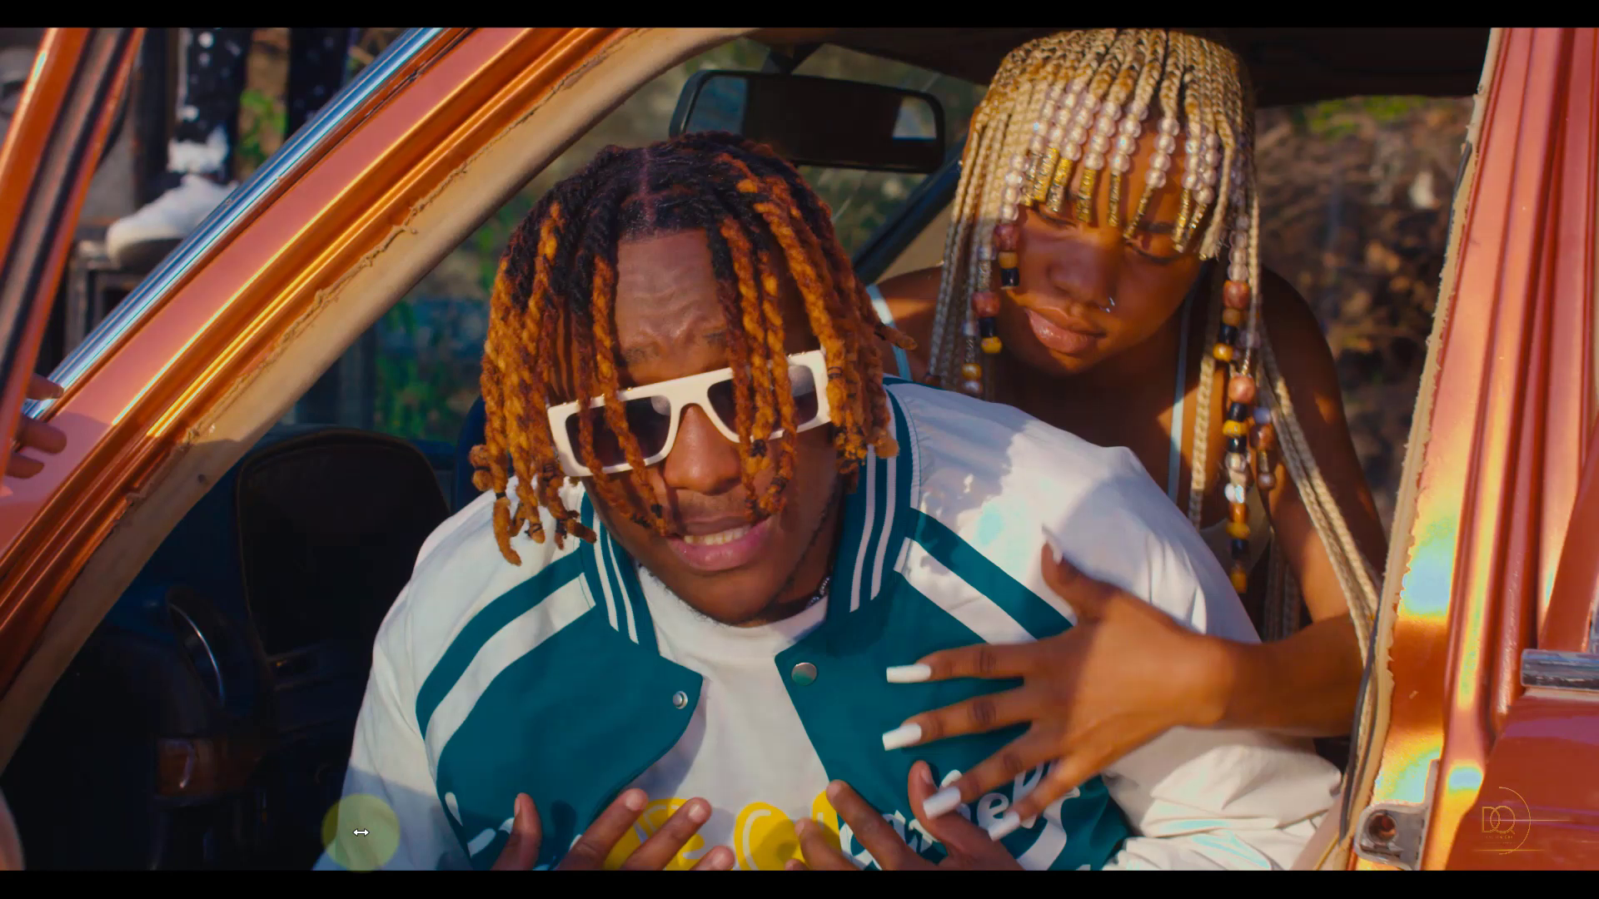
{"action": "key", "text": "ctrl+f"}
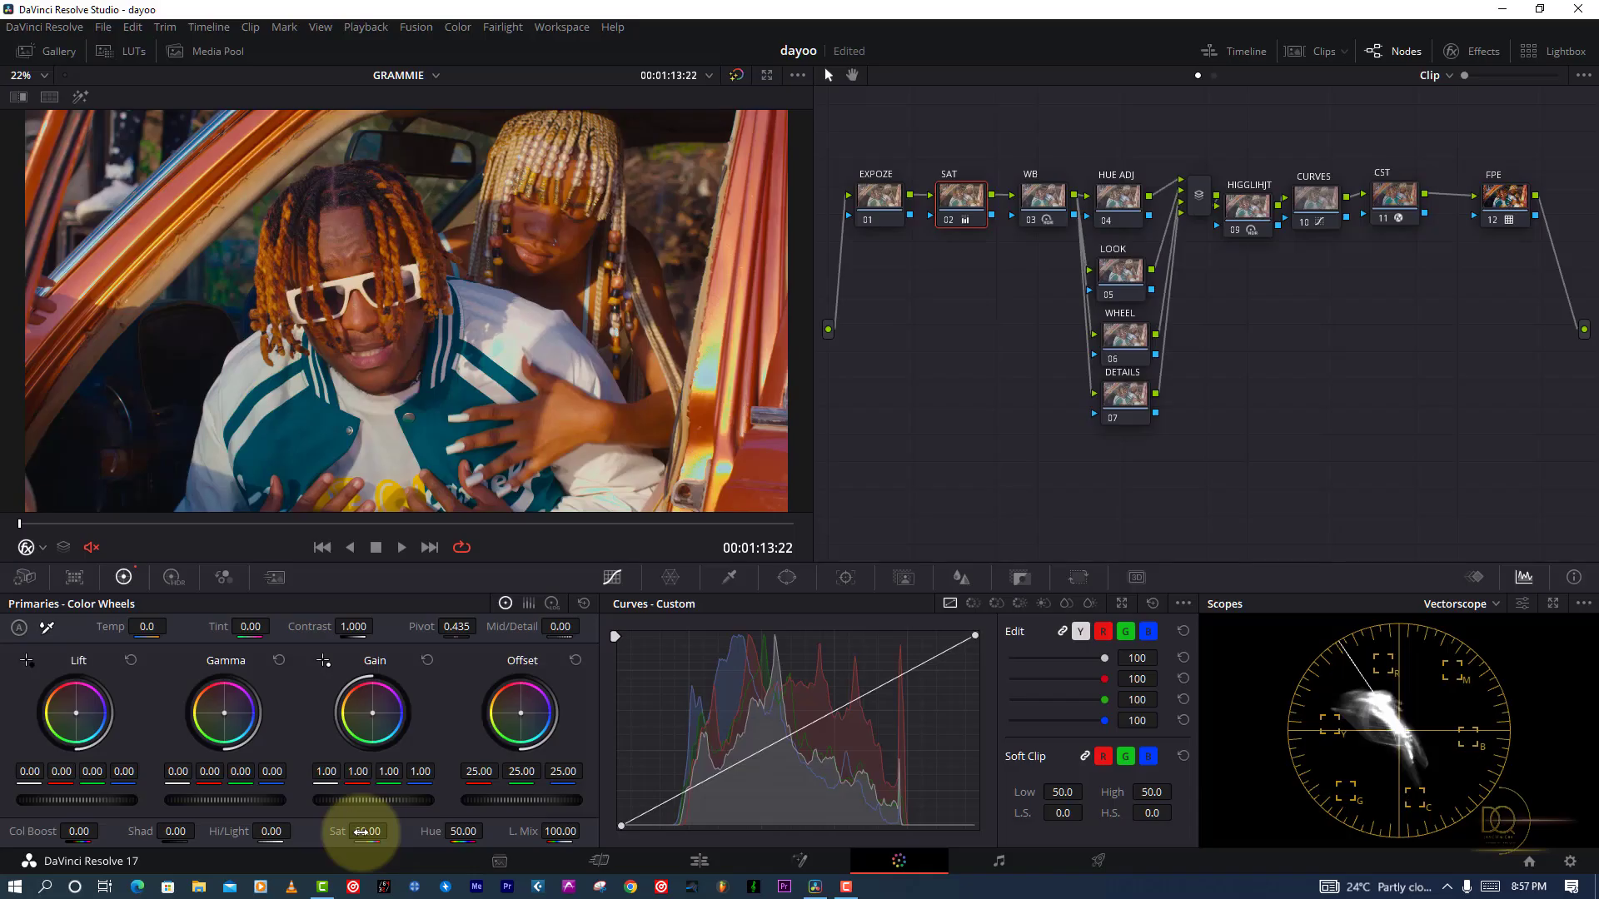
Step: On the HUE ADJ node, add a blue range to the Hue Vs Hue curve and set its Hue Rotate to 10.40 at input hue 137.03
{"action": "left_click_drag", "start_coordinate": [1109, 186], "coordinate": [1125, 194]}
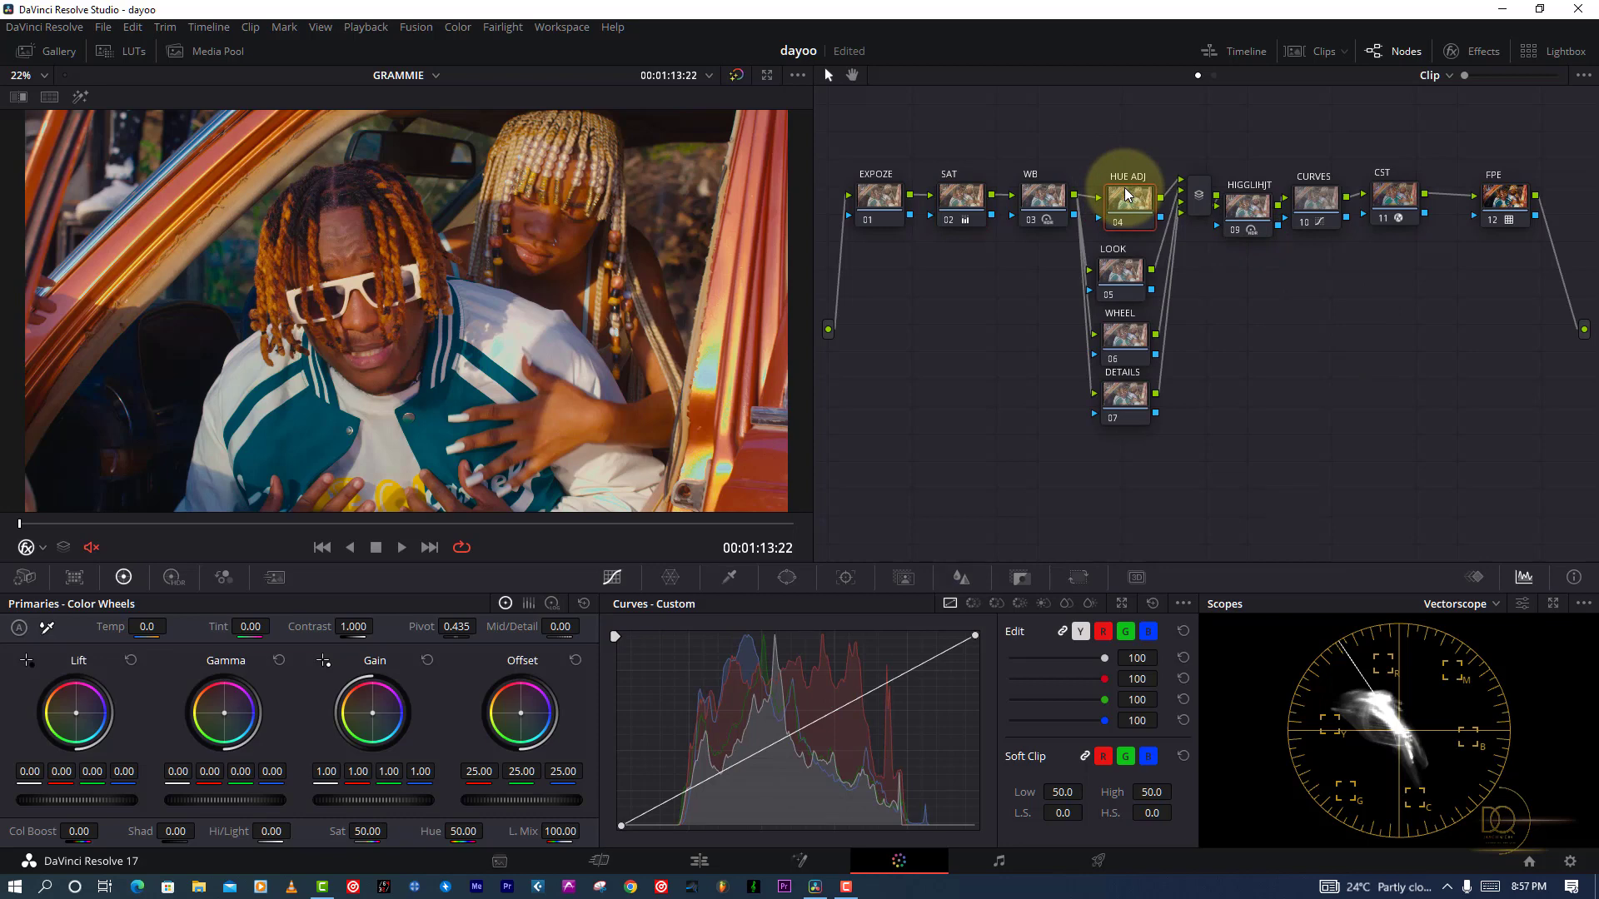
{"action": "left_click", "coordinate": [972, 603]}
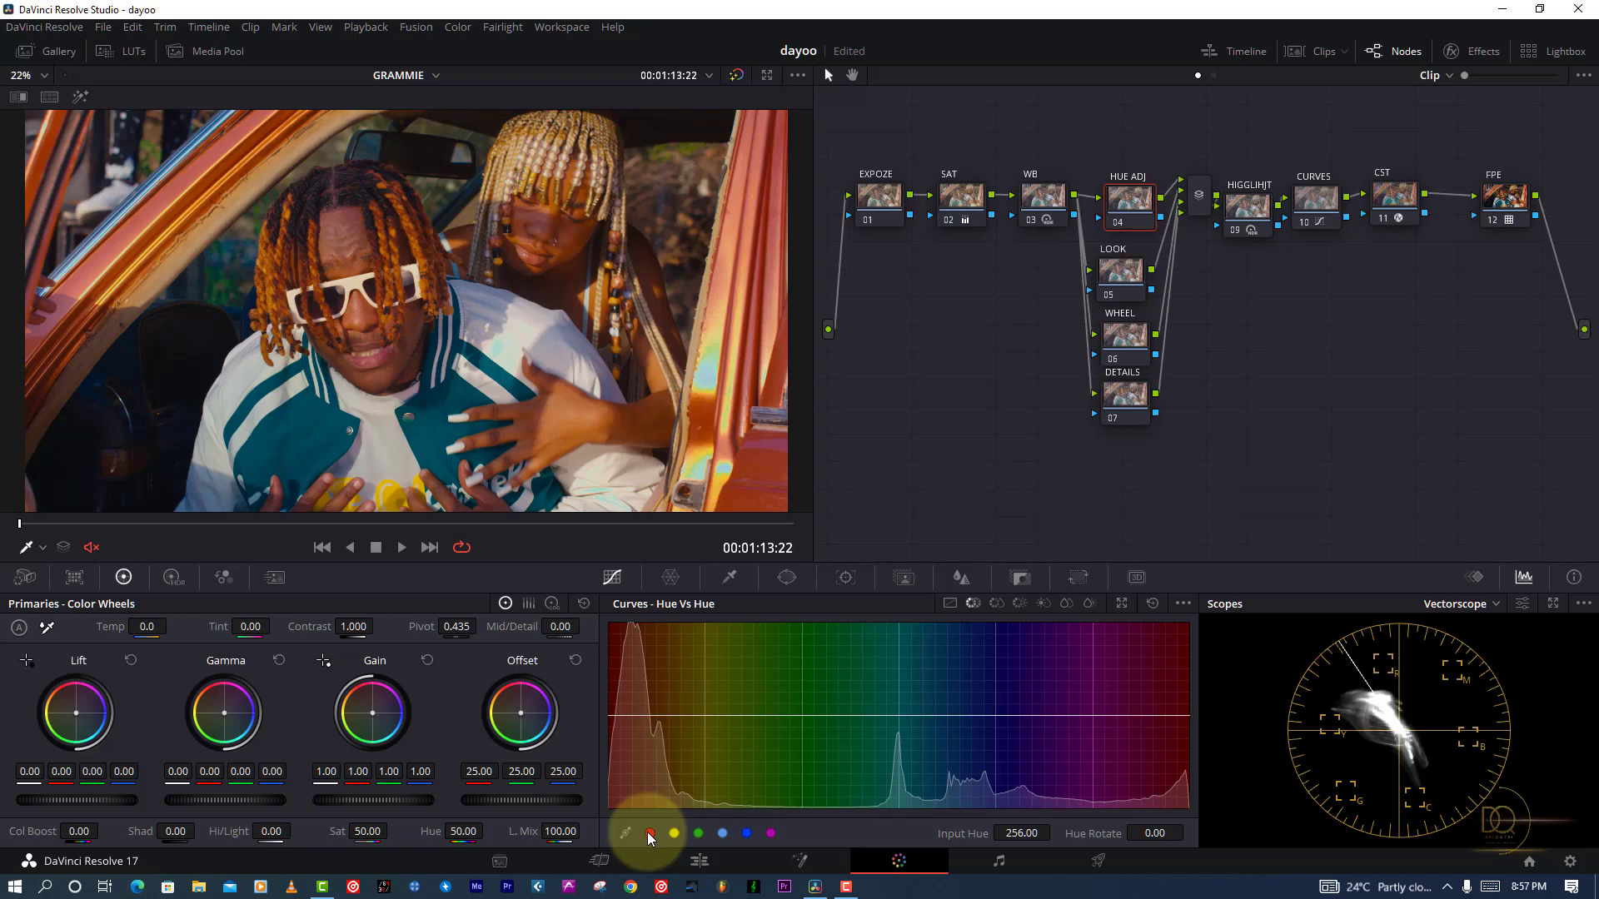
{"action": "left_click", "coordinate": [746, 832]}
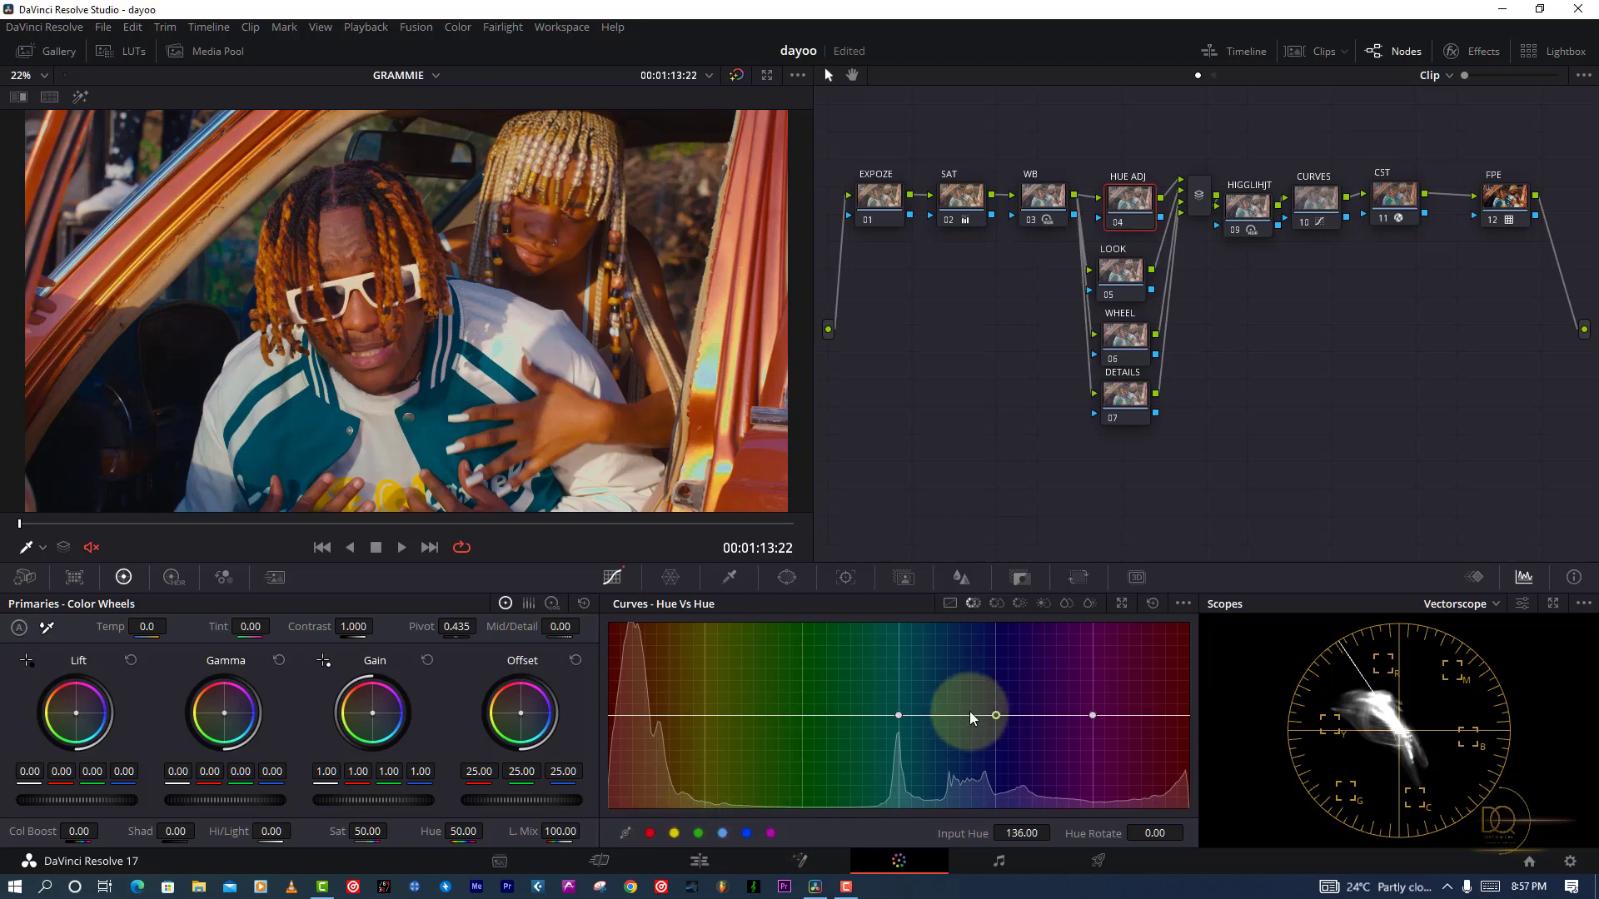
{"action": "left_click_drag", "start_coordinate": [996, 714], "coordinate": [998, 711]}
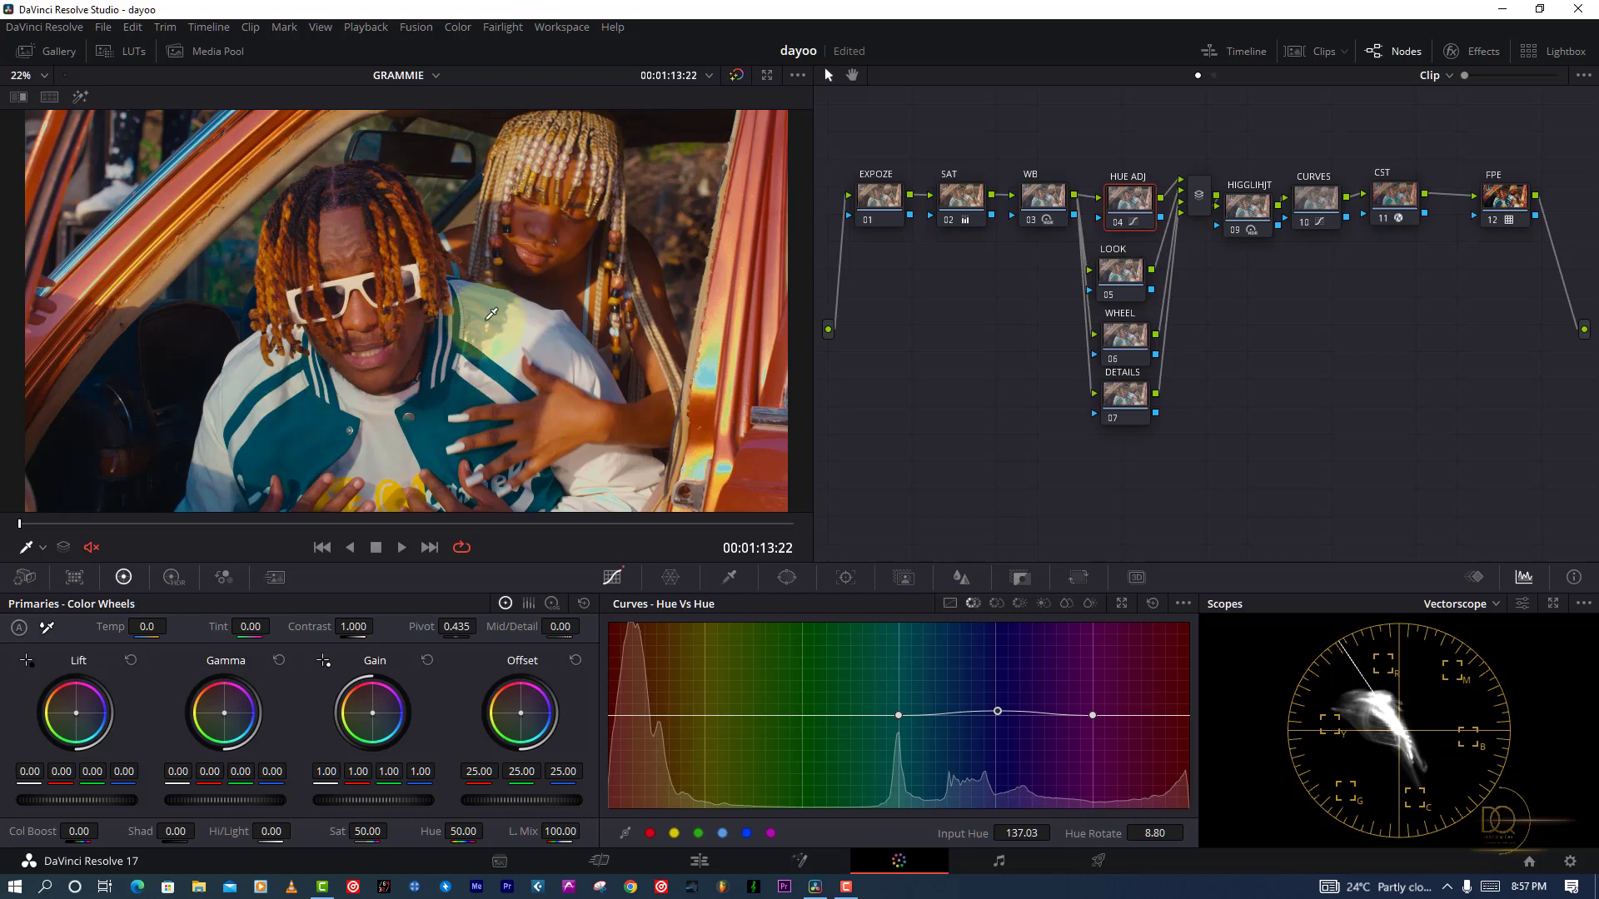
{"action": "left_click_drag", "start_coordinate": [997, 711], "coordinate": [998, 709]}
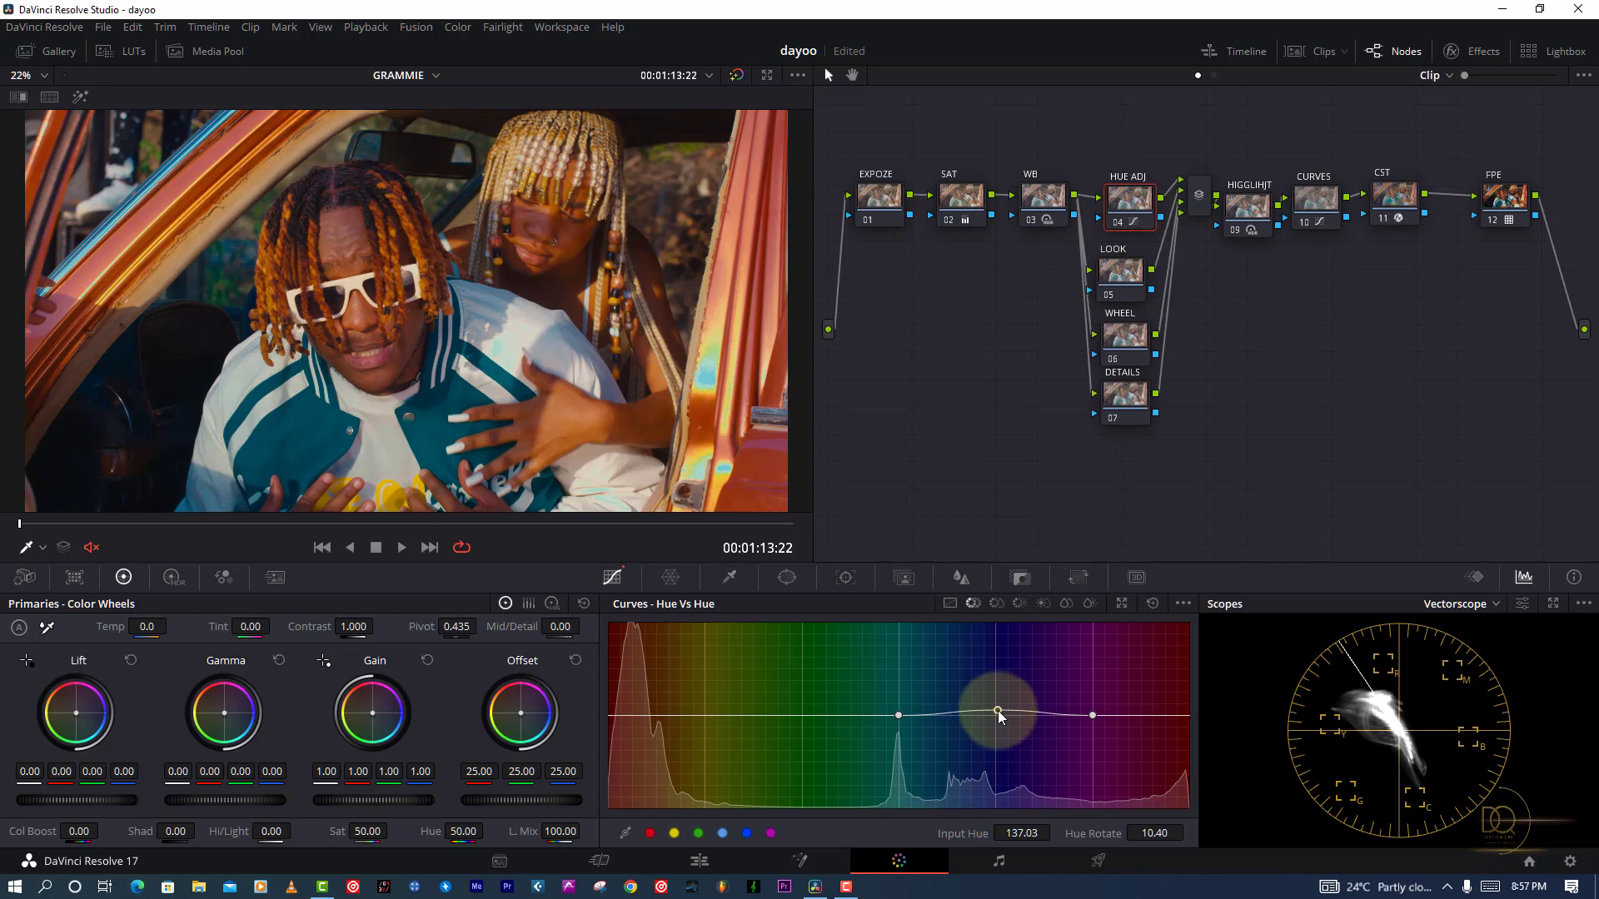
Step: Add control points around yellow on the Hue Vs Hue curve and lower the yellow point to a Hue Rotate of -10.40
{"action": "left_click", "coordinate": [698, 833]}
{"action": "mouse_move", "coordinate": [702, 716]}
{"action": "left_mouse_down"}
{"action": "mouse_move", "coordinate": [656, 716]}
{"action": "mouse_move", "coordinate": [701, 721]}
{"action": "left_mouse_up"}
{"action": "left_click", "coordinate": [663, 722]}
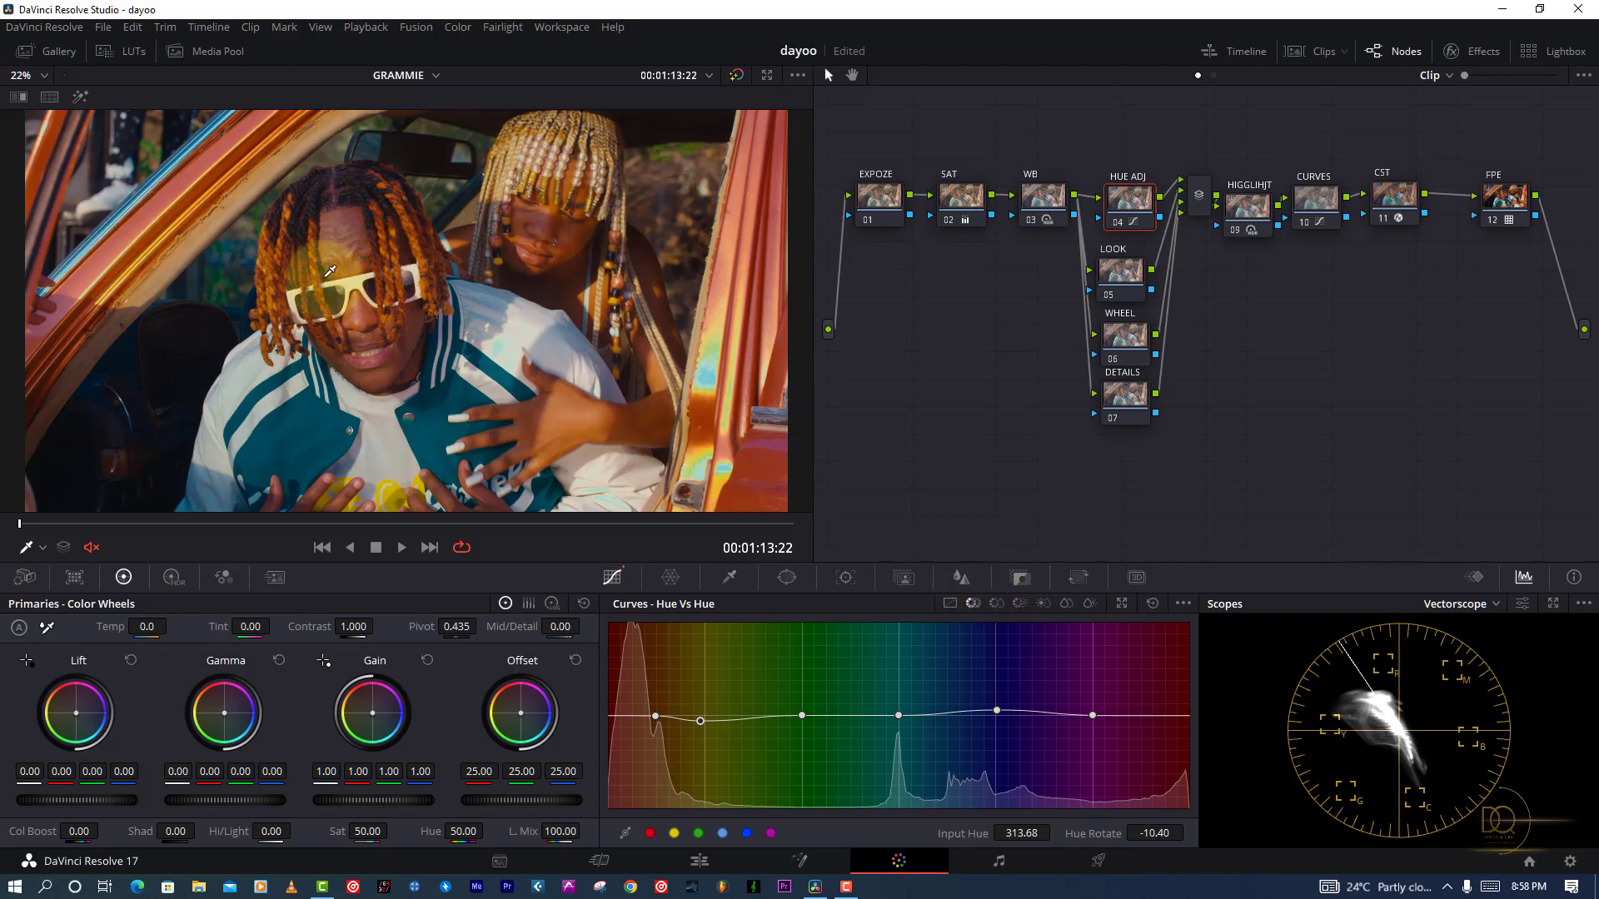
Step: Sample the man's forehead, raise the orange Hue Vs Hue point at input hue 285.87 to 7.20, and compare with the node off
{"action": "left_click", "coordinate": [359, 219]}
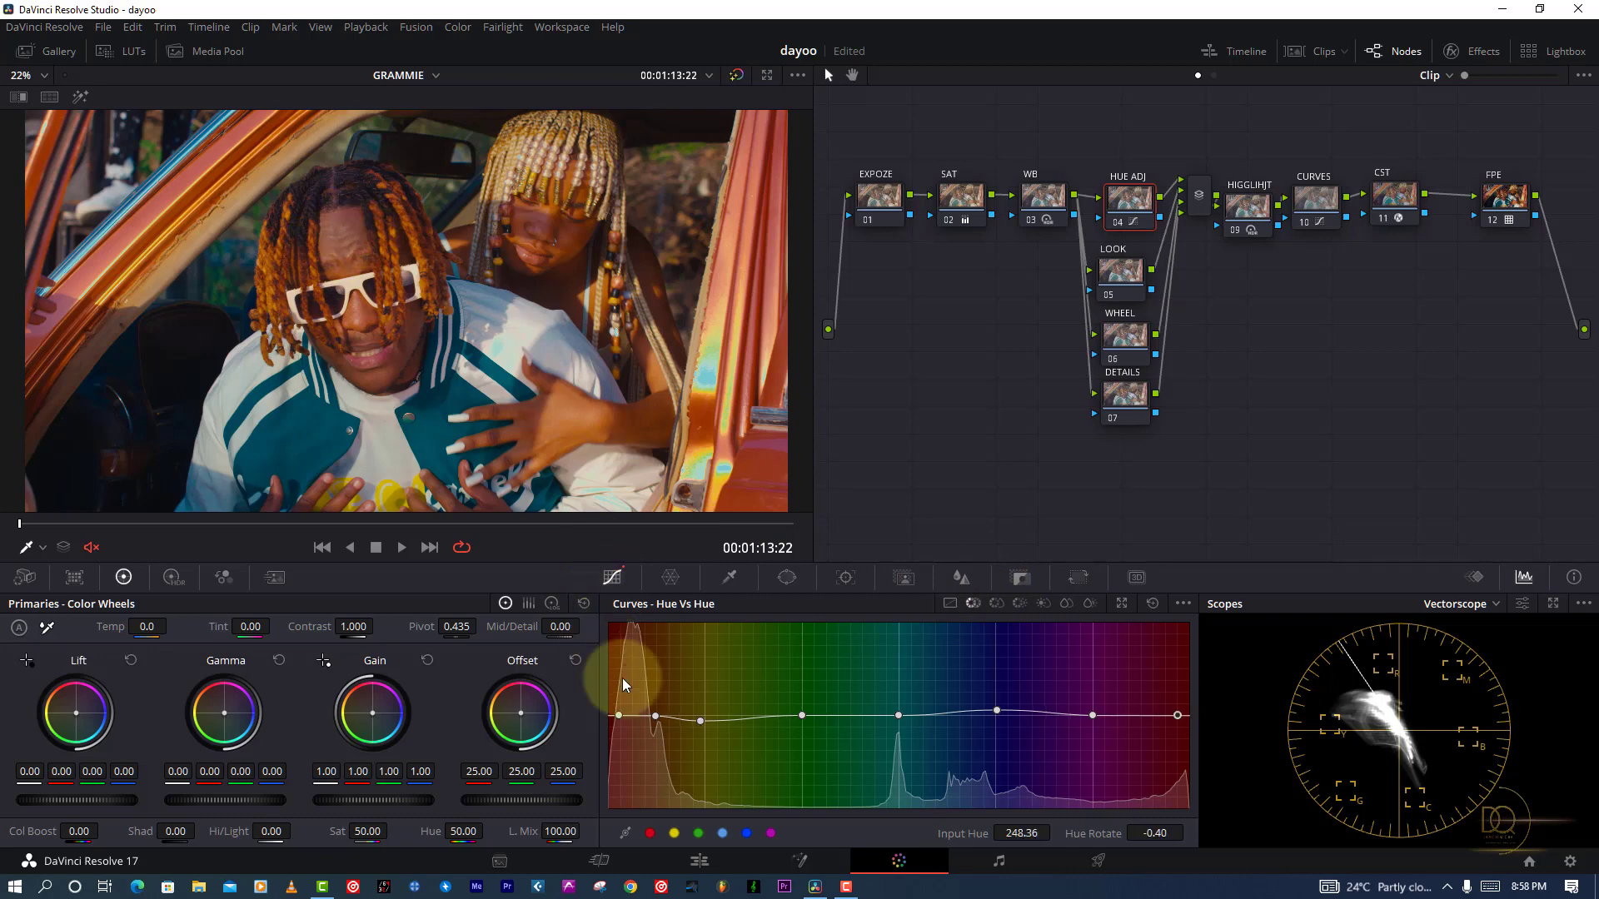
{"action": "left_click", "coordinate": [657, 719]}
{"action": "left_click_drag", "start_coordinate": [656, 718], "coordinate": [656, 715]}
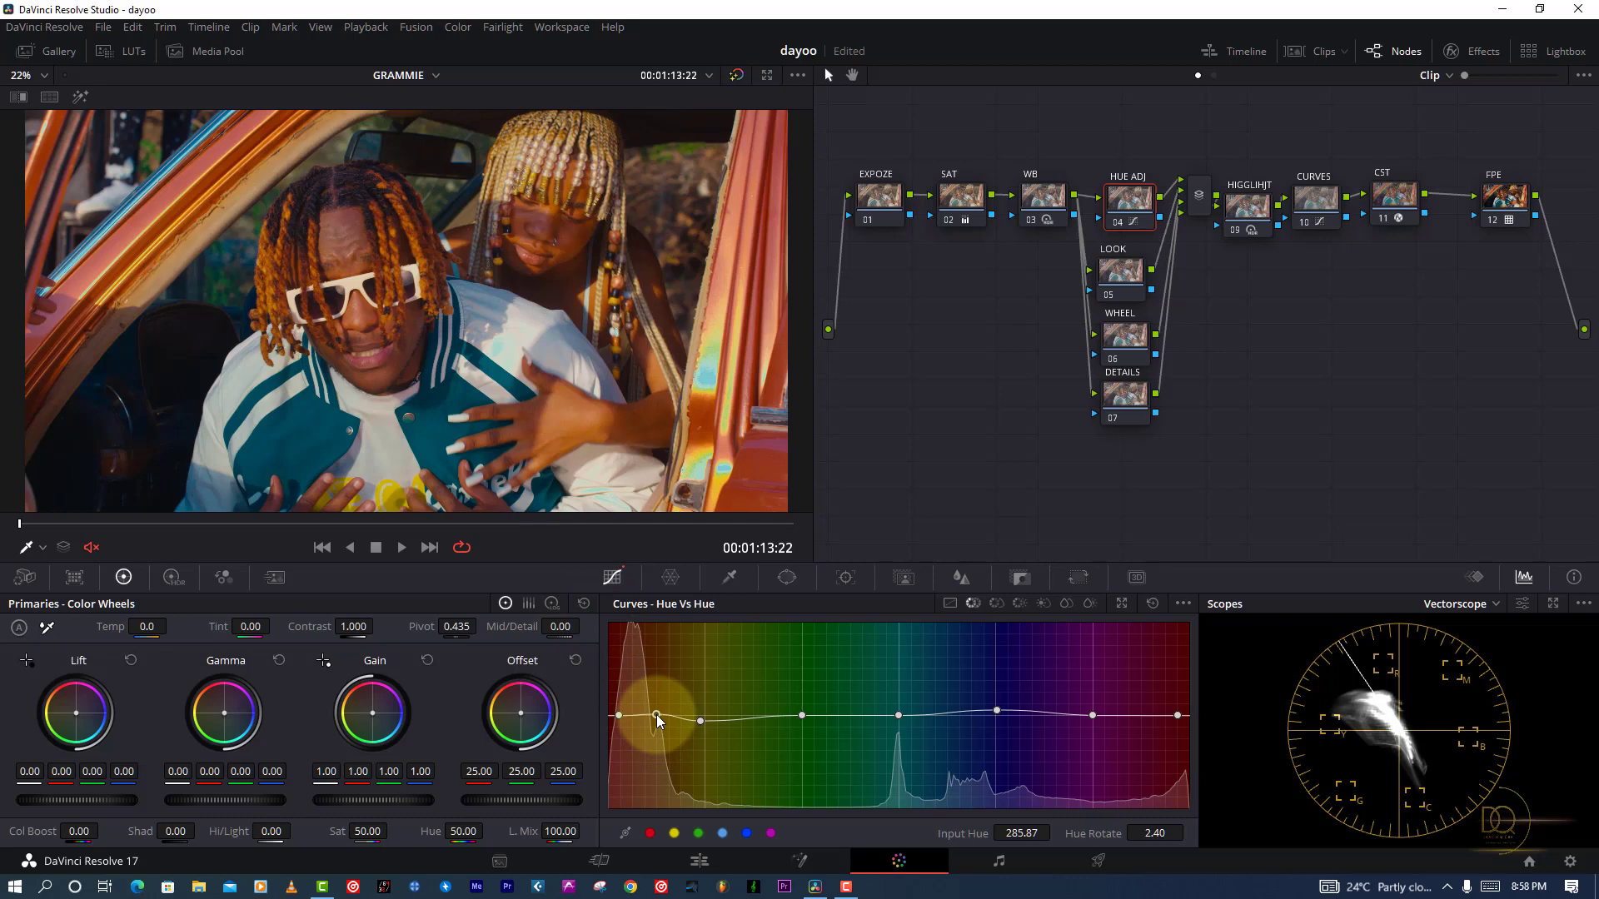
{"action": "left_click", "coordinate": [1116, 224]}
{"action": "left_click", "coordinate": [1116, 223]}
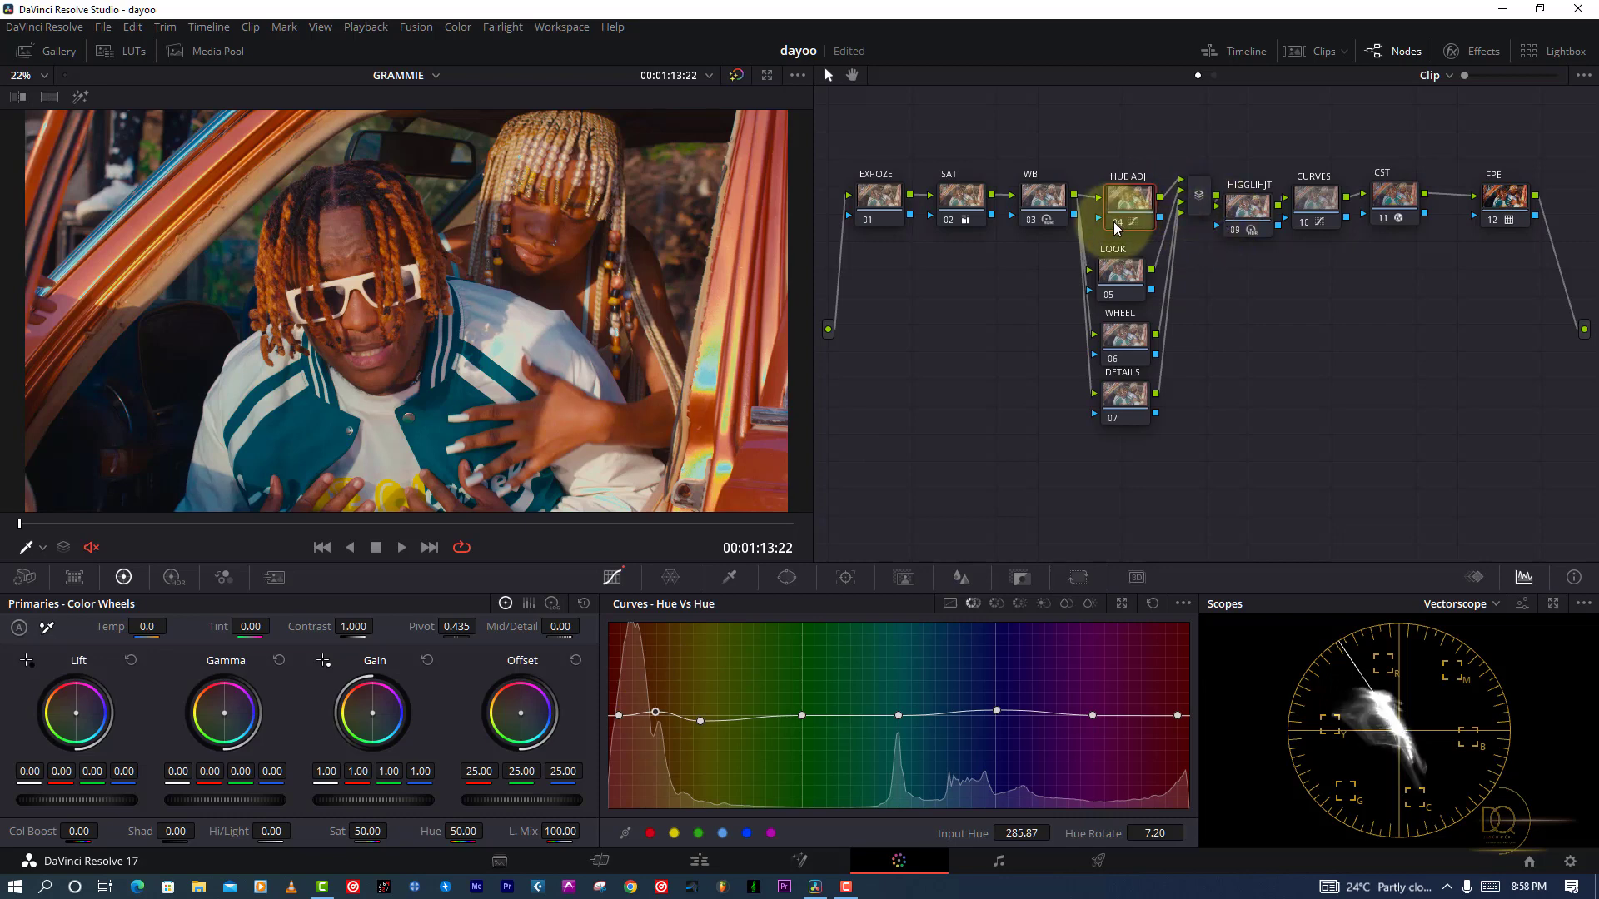
Step: Sample the white jacket on the Hue Vs Sat curve, lower its blue point to a saturation of 0.75, and widen the surrounding points
{"action": "left_click", "coordinate": [996, 603]}
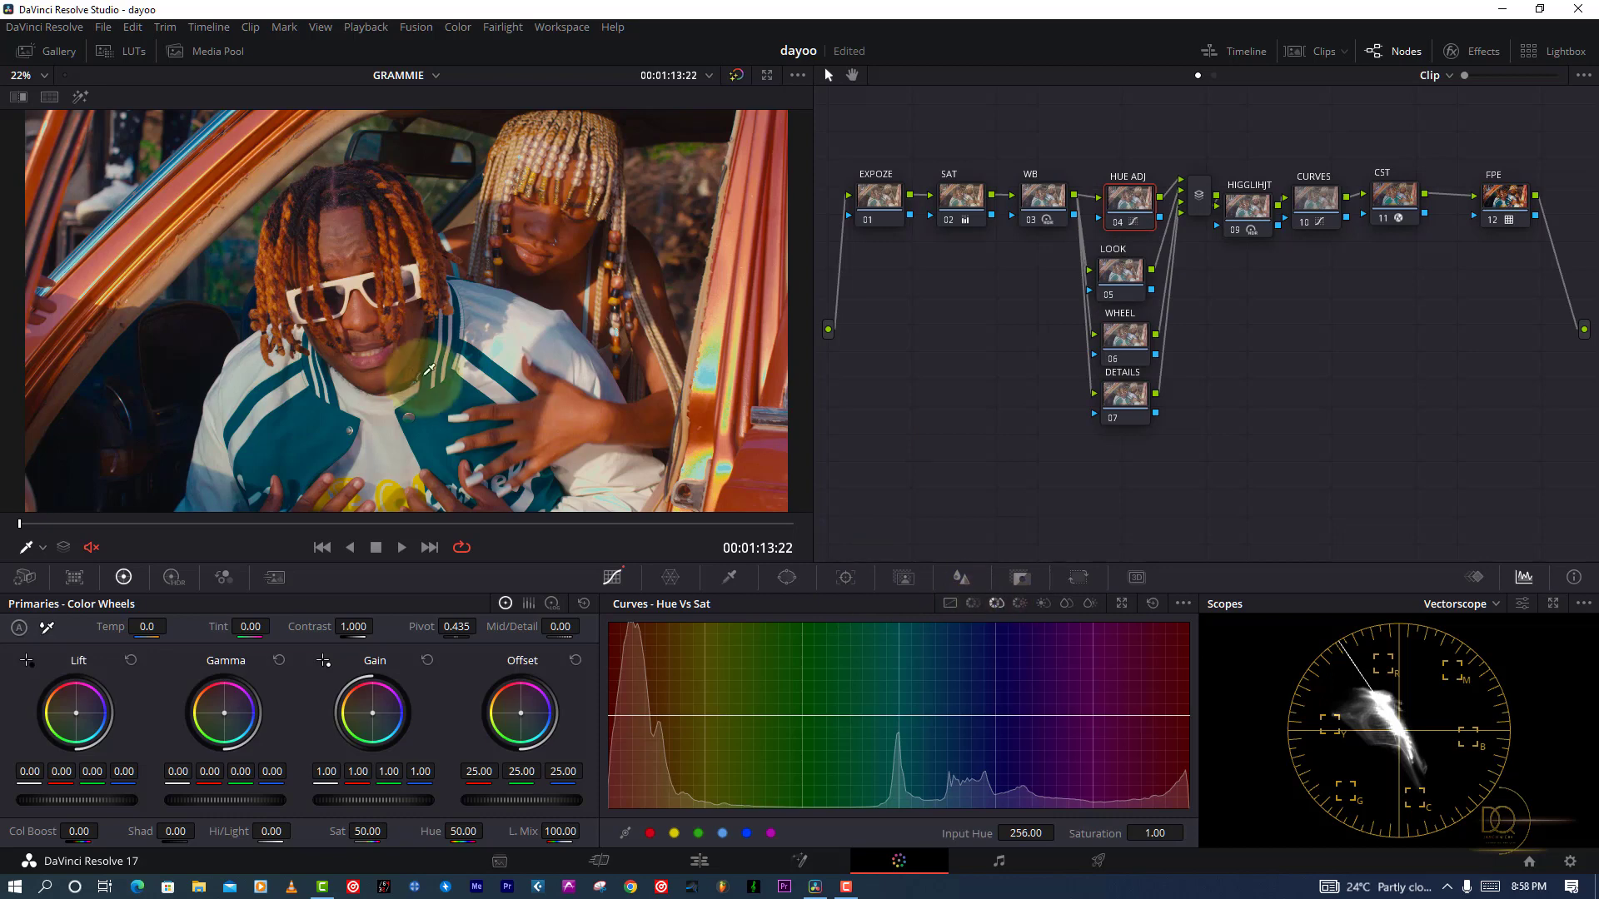
{"action": "left_click", "coordinate": [487, 285]}
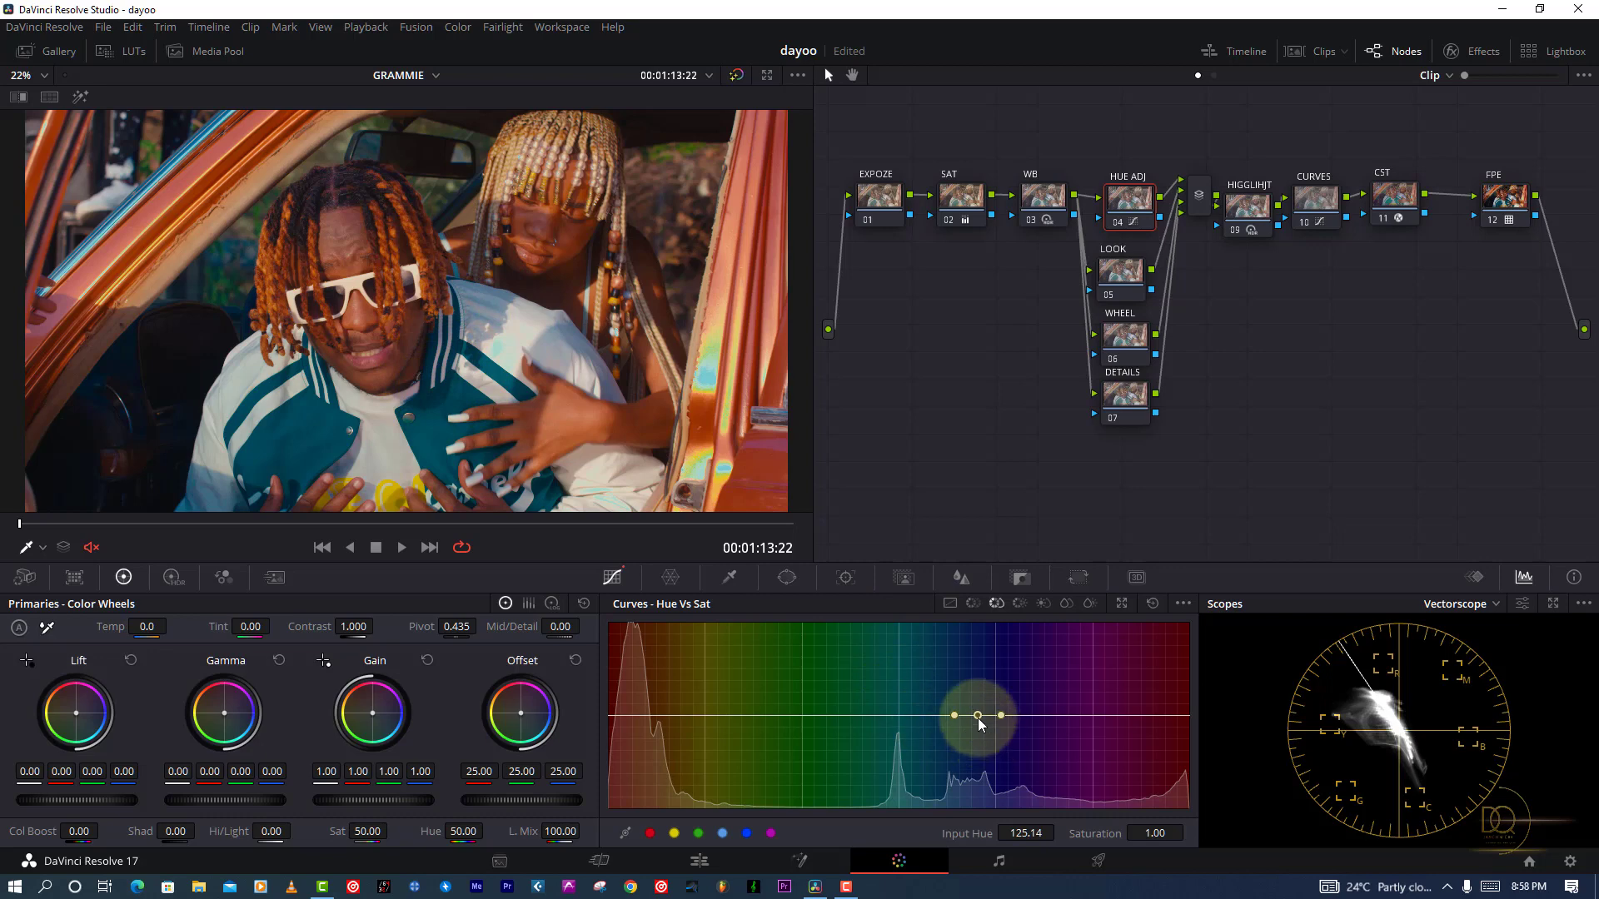
{"action": "left_click_drag", "start_coordinate": [978, 715], "coordinate": [981, 741]}
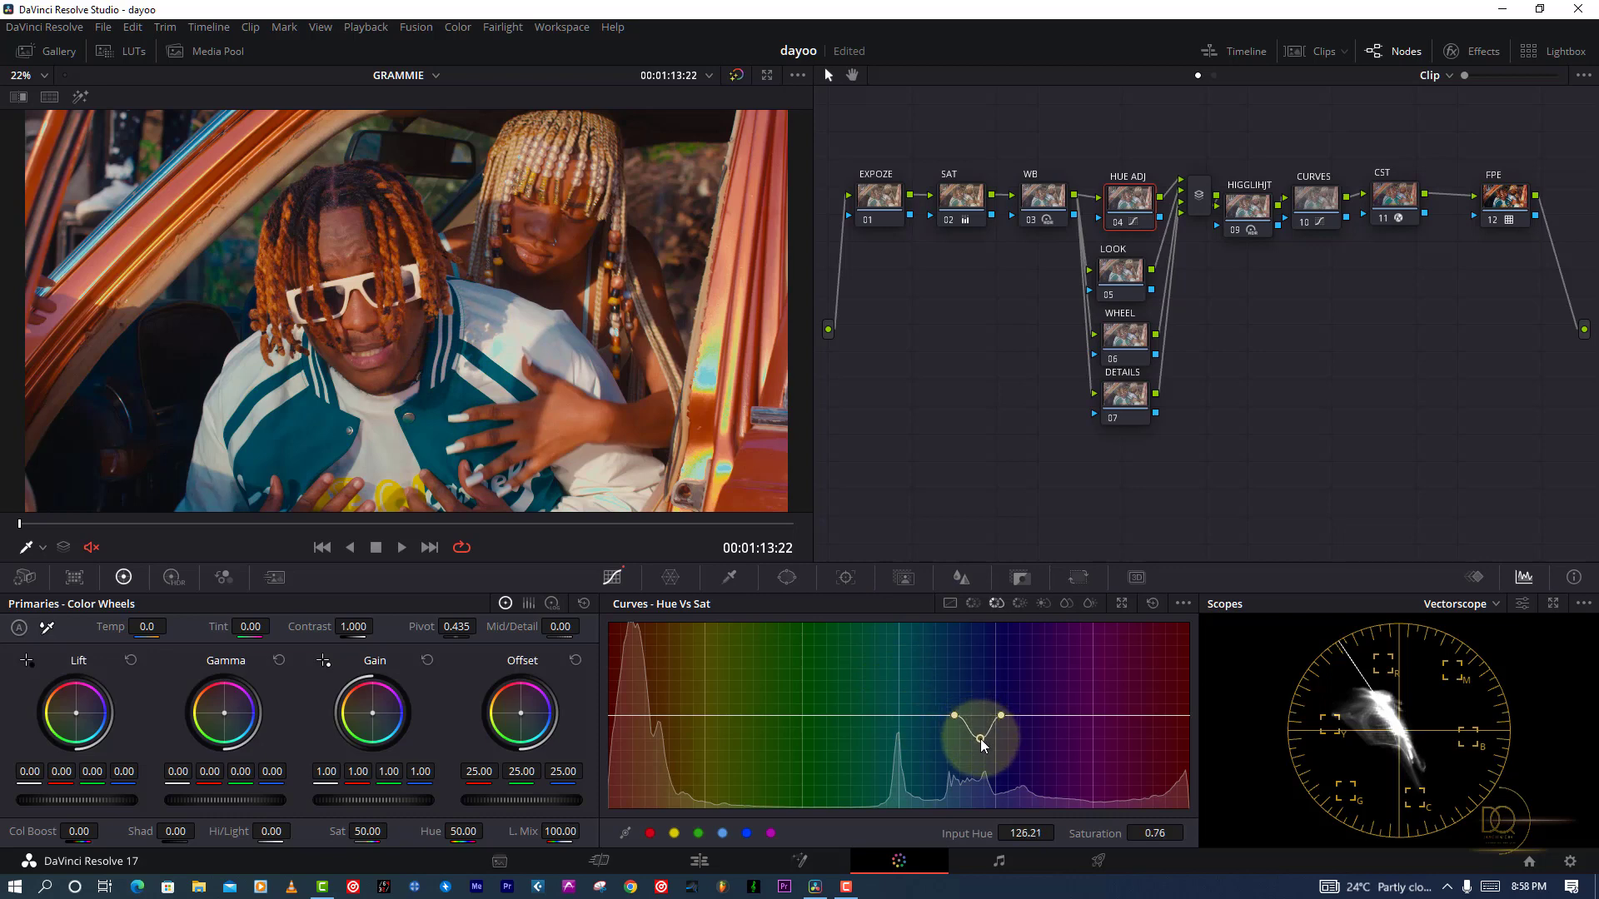
{"action": "left_click_drag", "start_coordinate": [982, 744], "coordinate": [983, 745]}
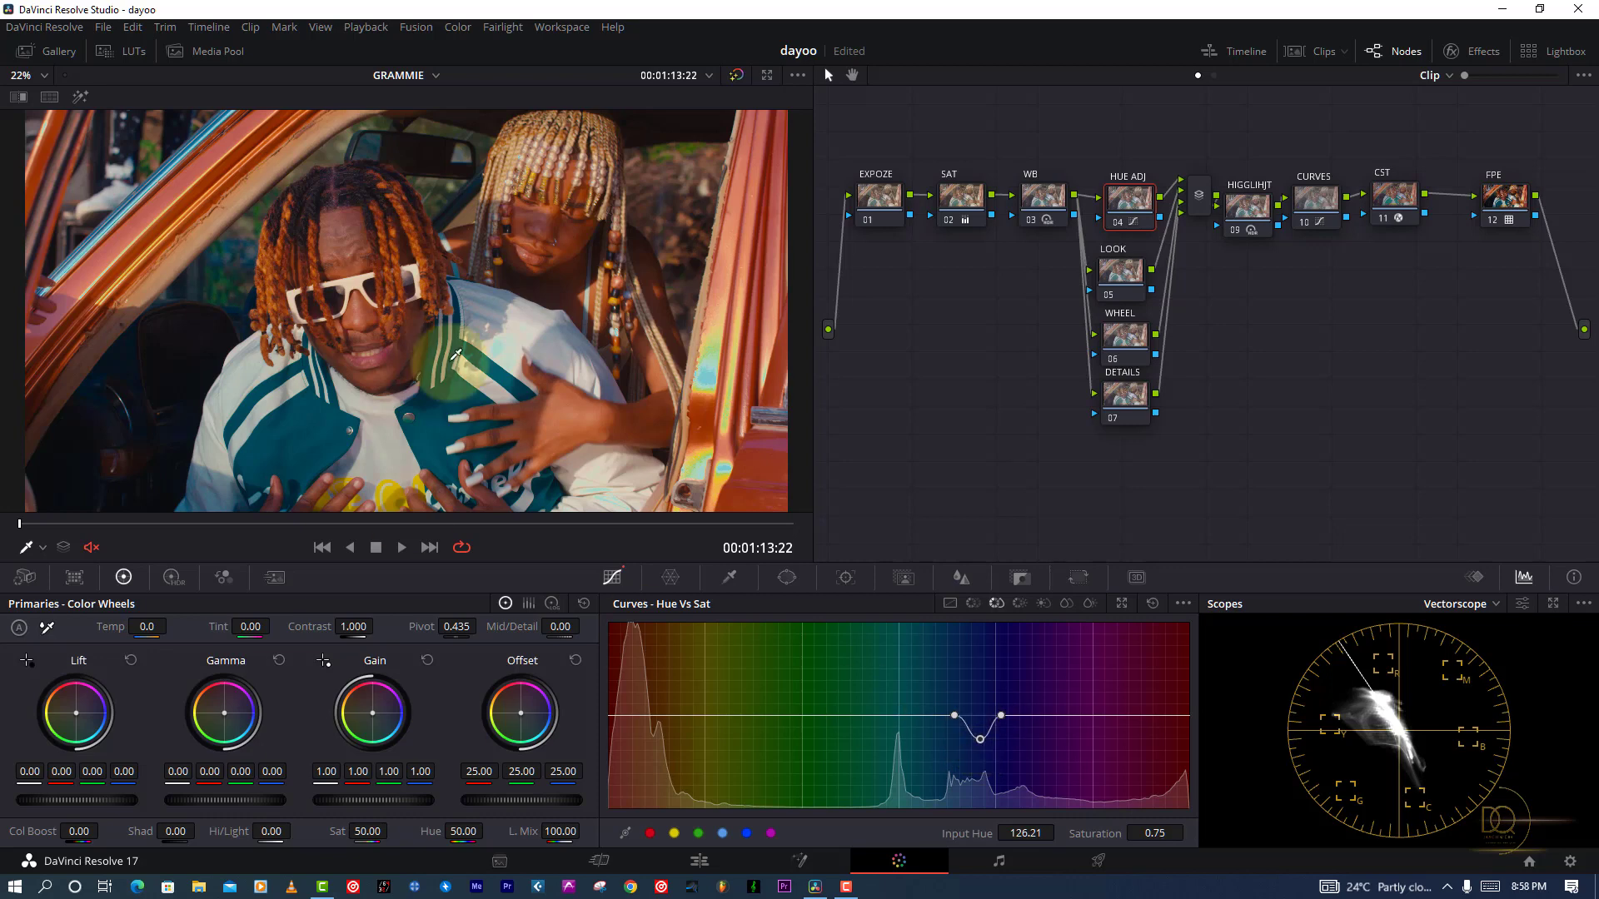
{"action": "left_click", "coordinate": [956, 716]}
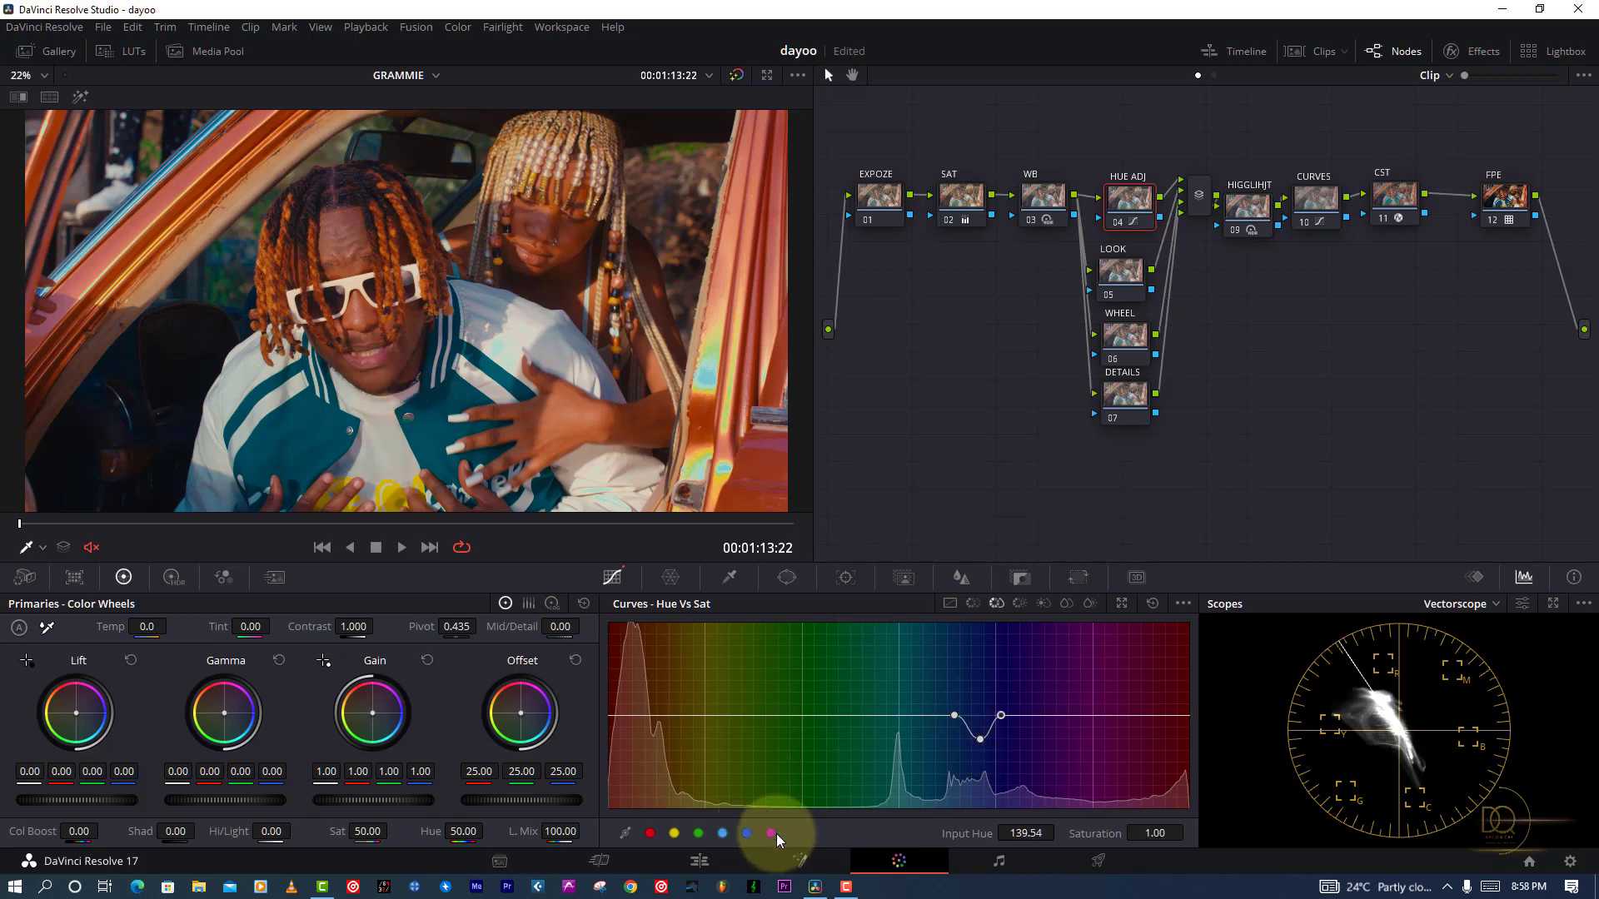
{"action": "left_click_drag", "start_coordinate": [1024, 832], "coordinate": [866, 851]}
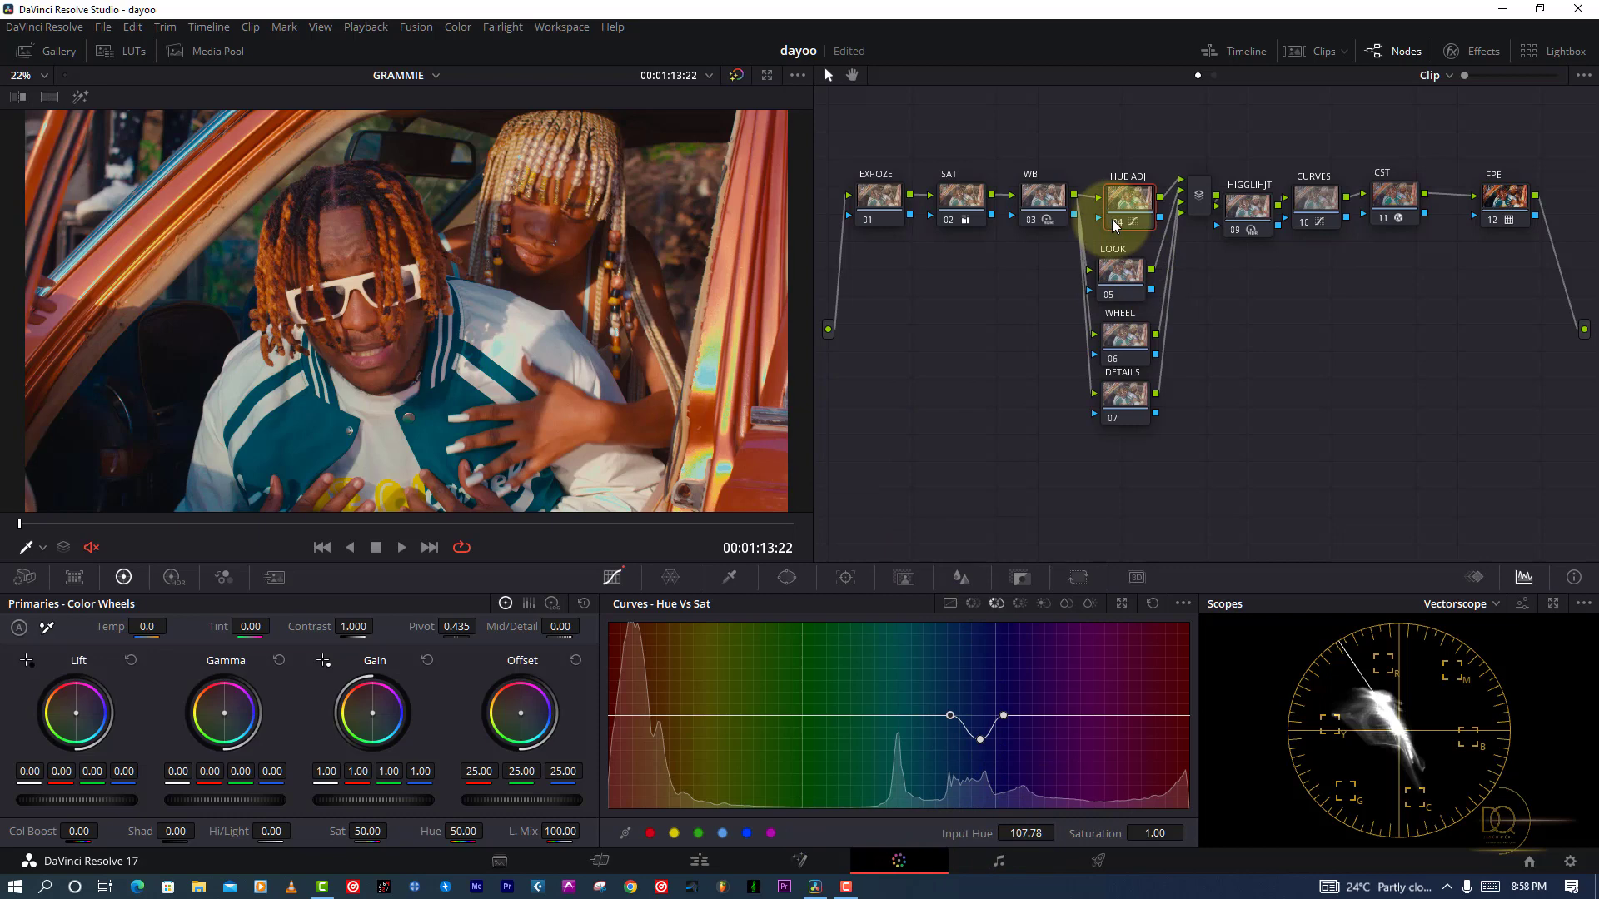
Step: Compare the shot with and without the HUE ADJ node and inspect the adjusted hues in full screen
{"action": "left_click", "coordinate": [1111, 223]}
{"action": "left_click", "coordinate": [1113, 223]}
{"action": "key", "text": "ctrl+f"}
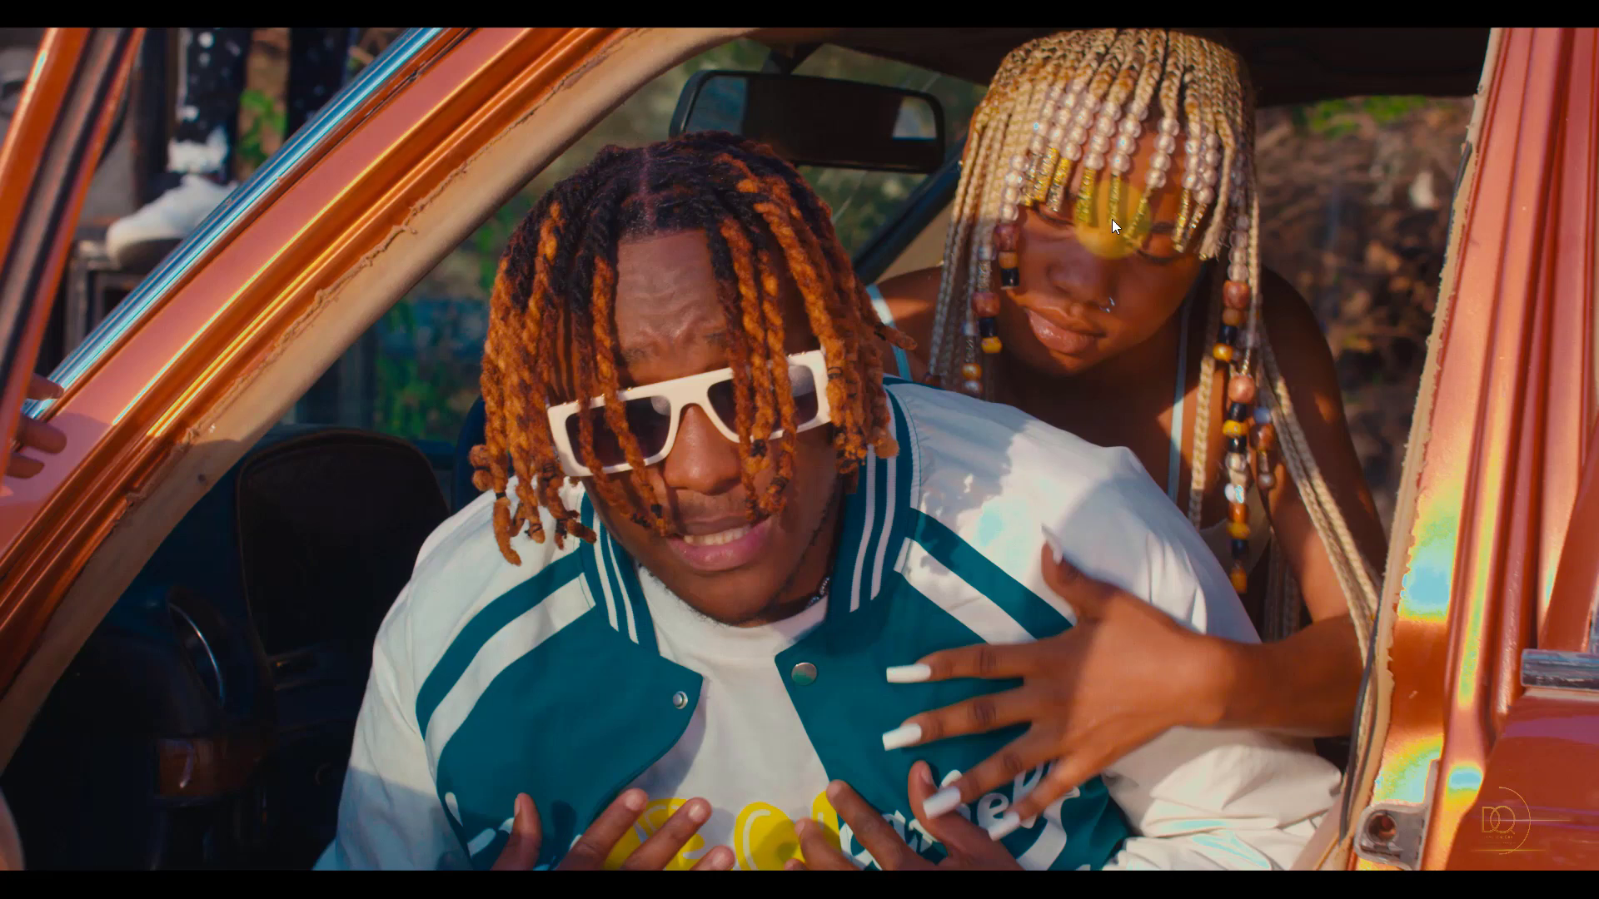
{"action": "key", "text": "ctrl+f"}
Step: Select the LOOK node, save the project, and shift the Lift wheel toward green with red -0.04, green 0.01 and blue -0.02
{"action": "left_click", "coordinate": [1120, 277]}
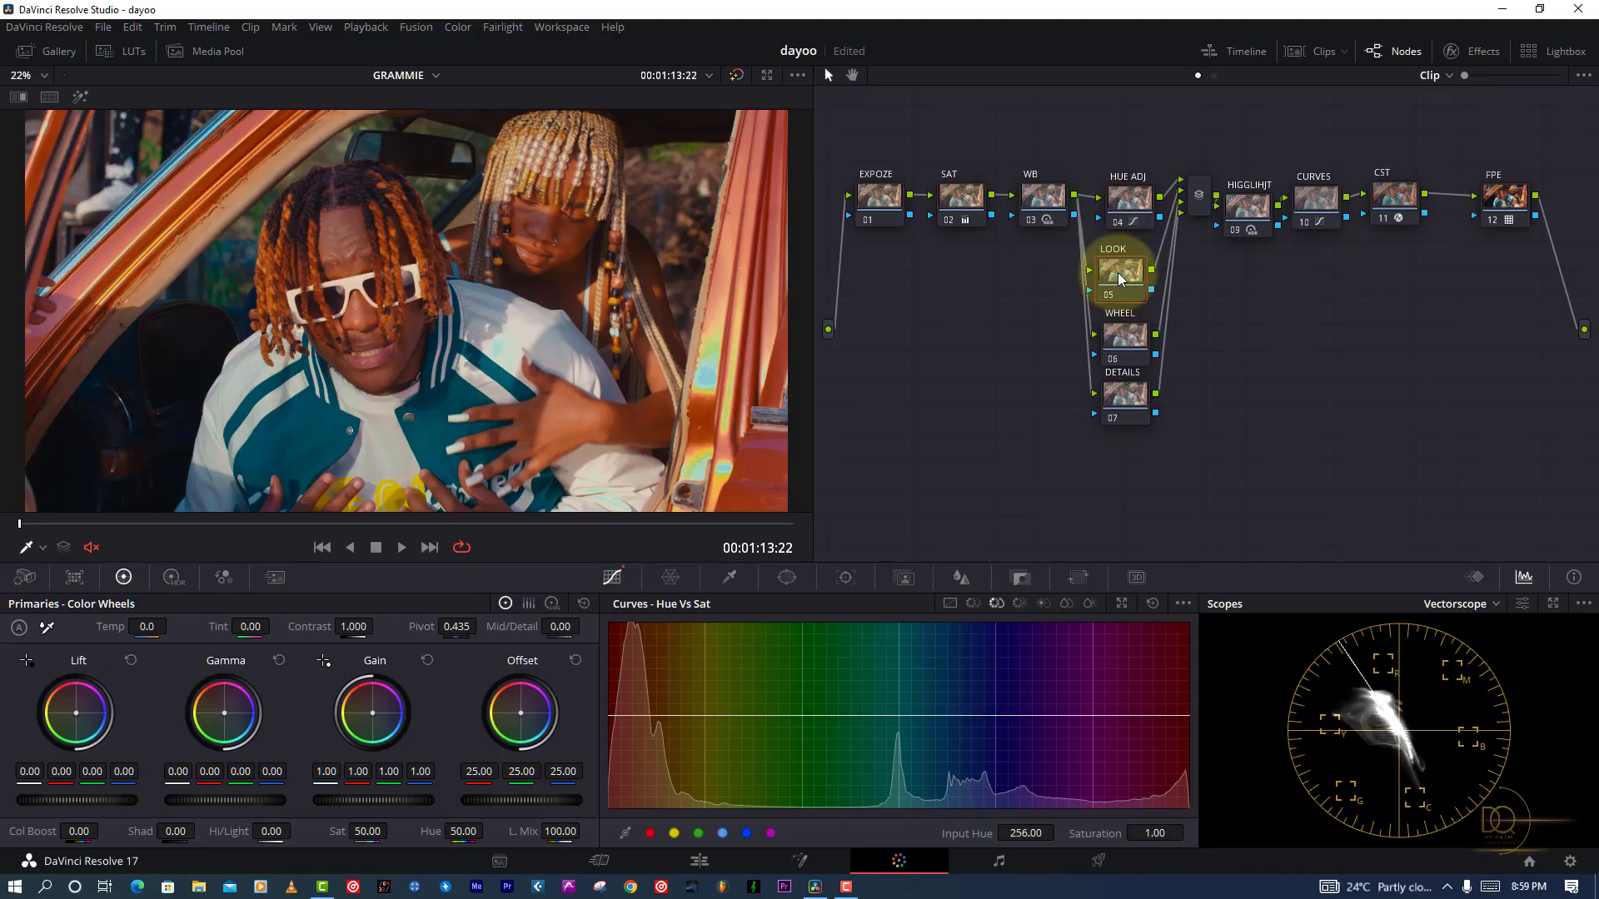
{"action": "key", "text": "ctrl+s"}
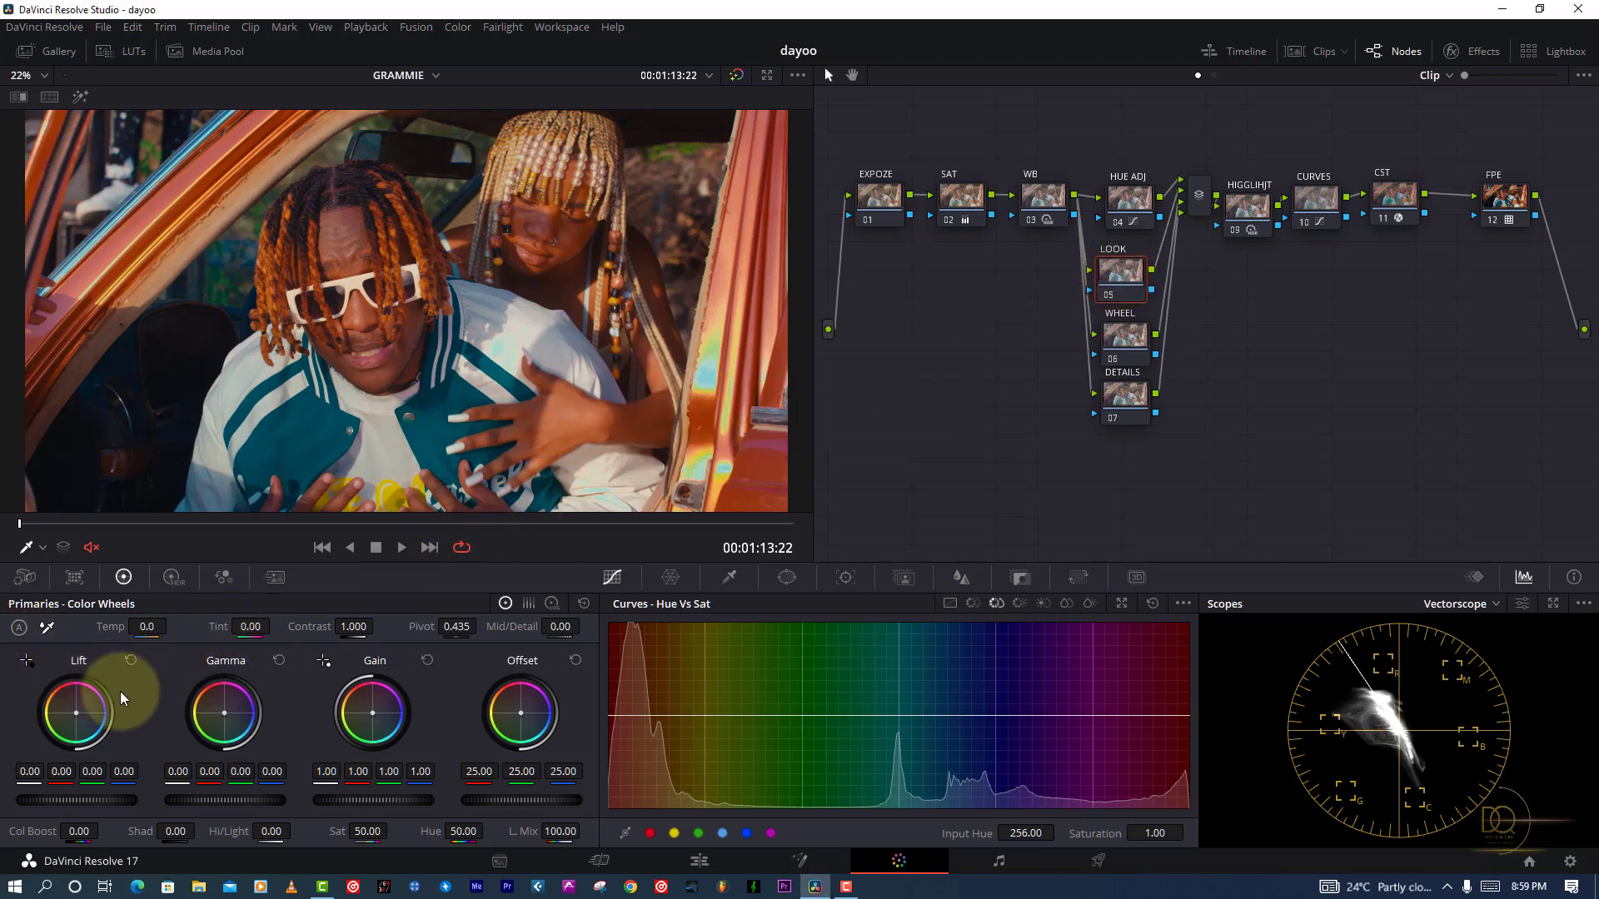
{"action": "left_click_drag", "start_coordinate": [75, 727], "coordinate": [102, 741]}
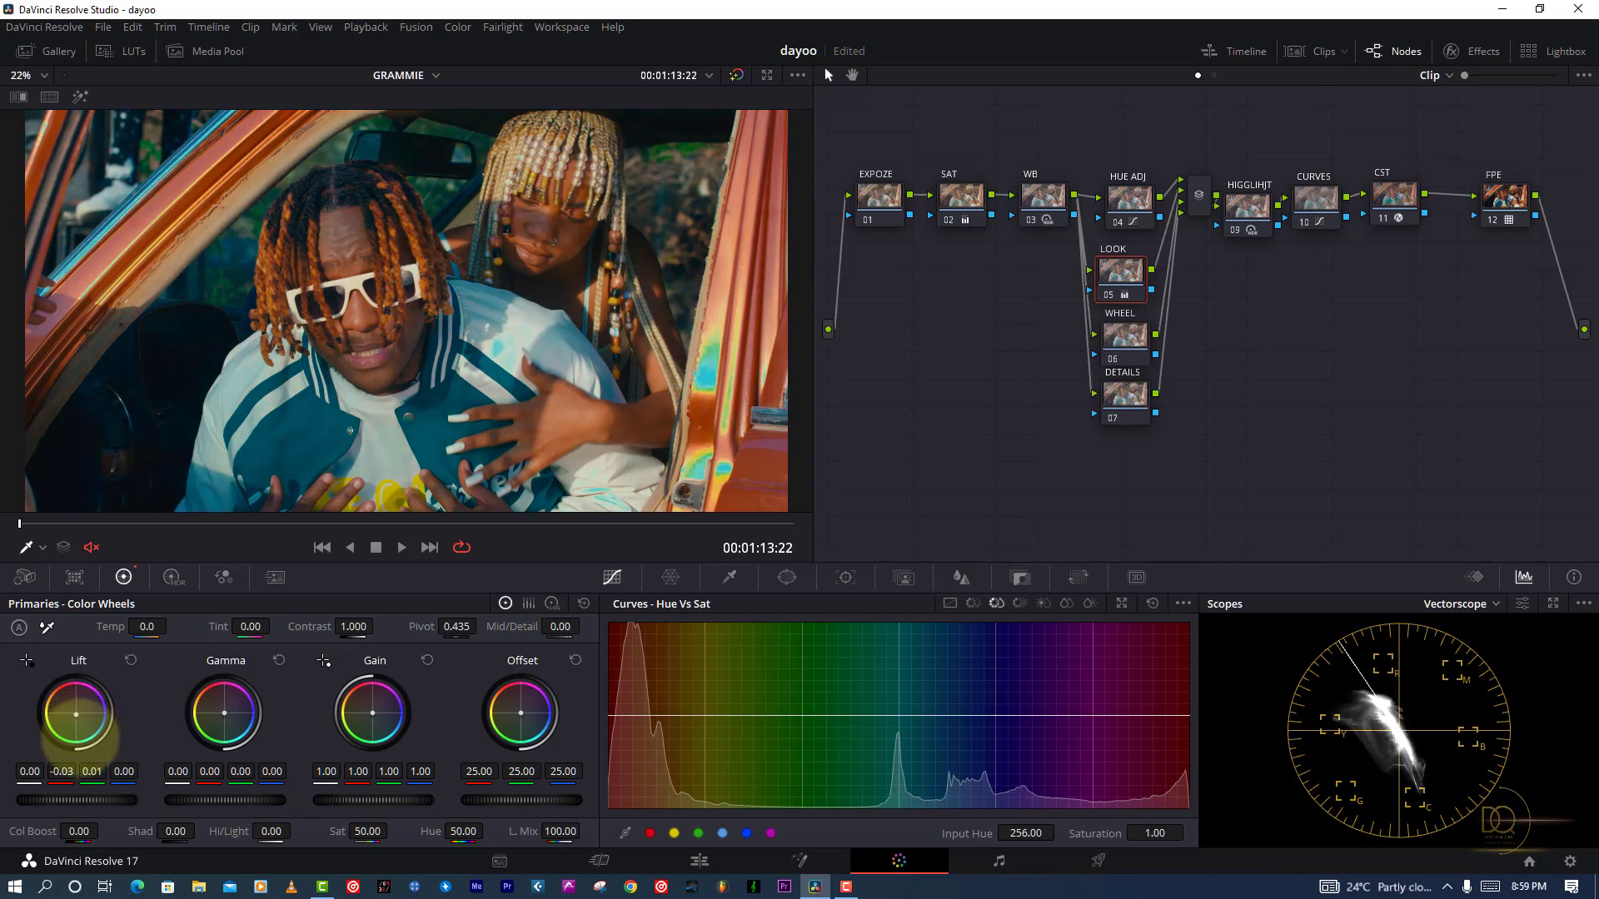
{"action": "left_click_drag", "start_coordinate": [83, 731], "coordinate": [72, 744]}
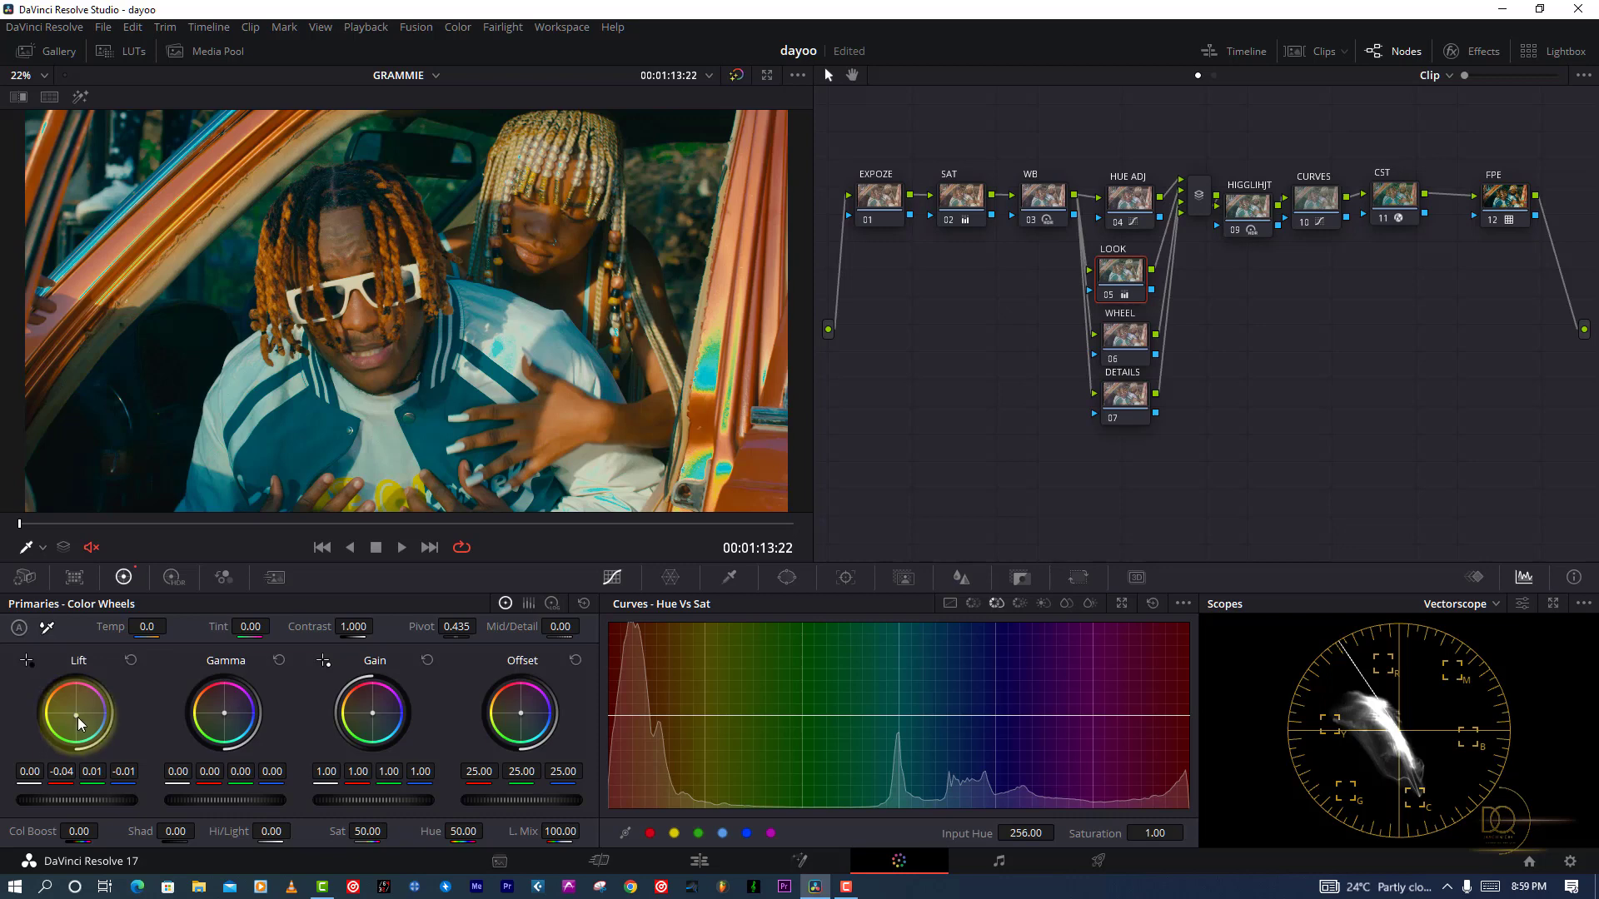
{"action": "left_click_drag", "start_coordinate": [77, 717], "coordinate": [76, 715]}
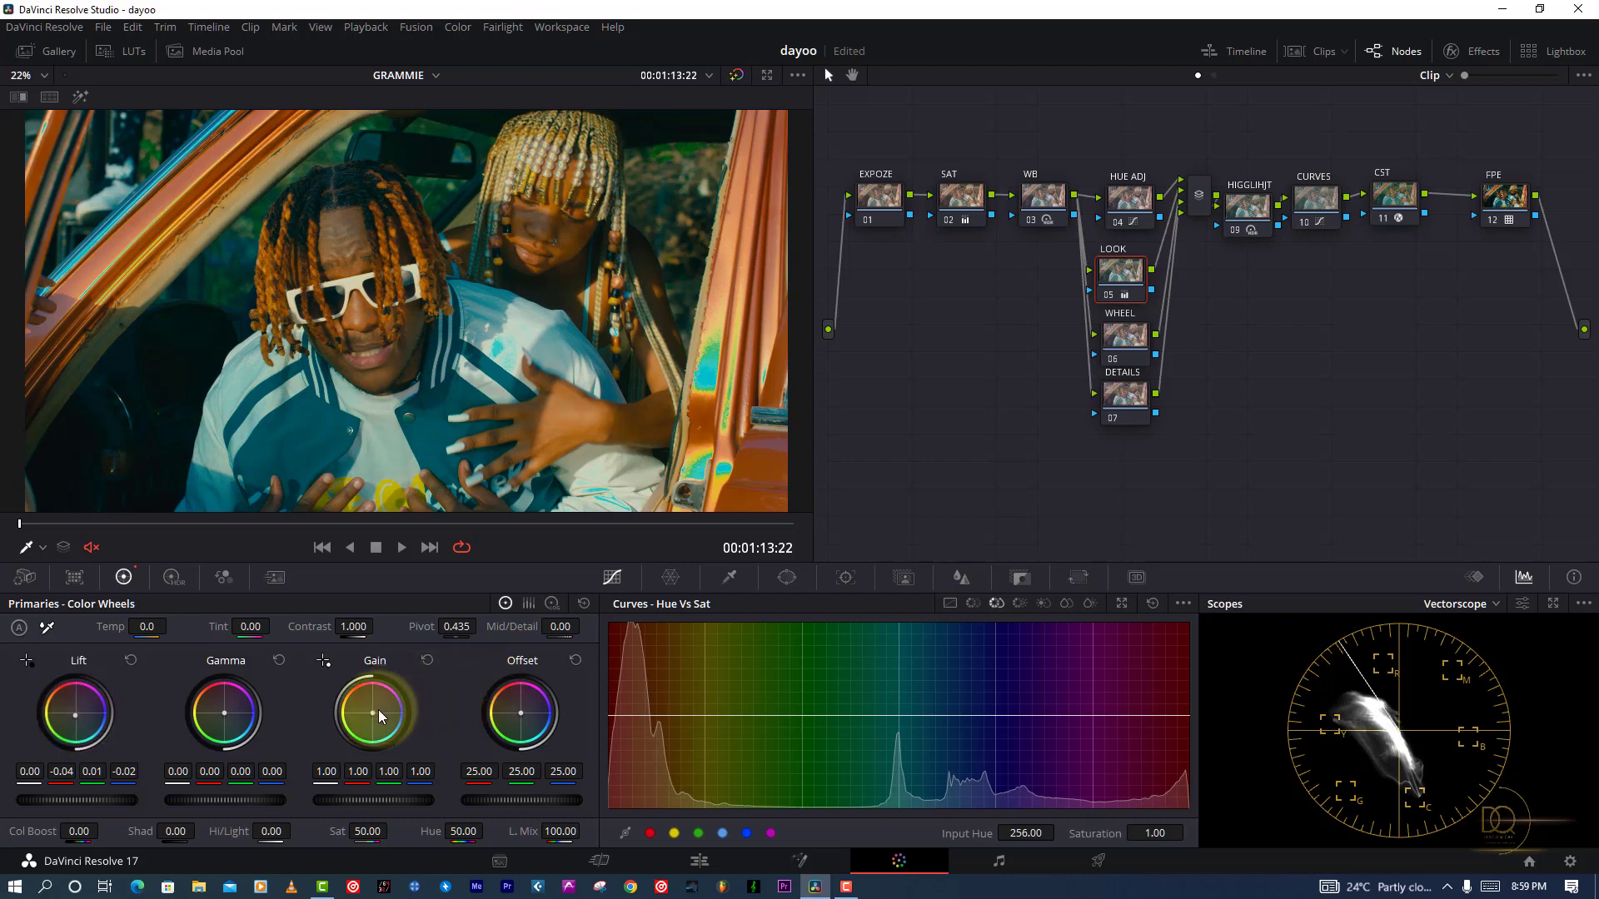
Step: Try a warm Gain shift on the LOOK node, reset it, and nudge the Gamma wheel to red 0.01
{"action": "left_click_drag", "start_coordinate": [374, 716], "coordinate": [380, 708]}
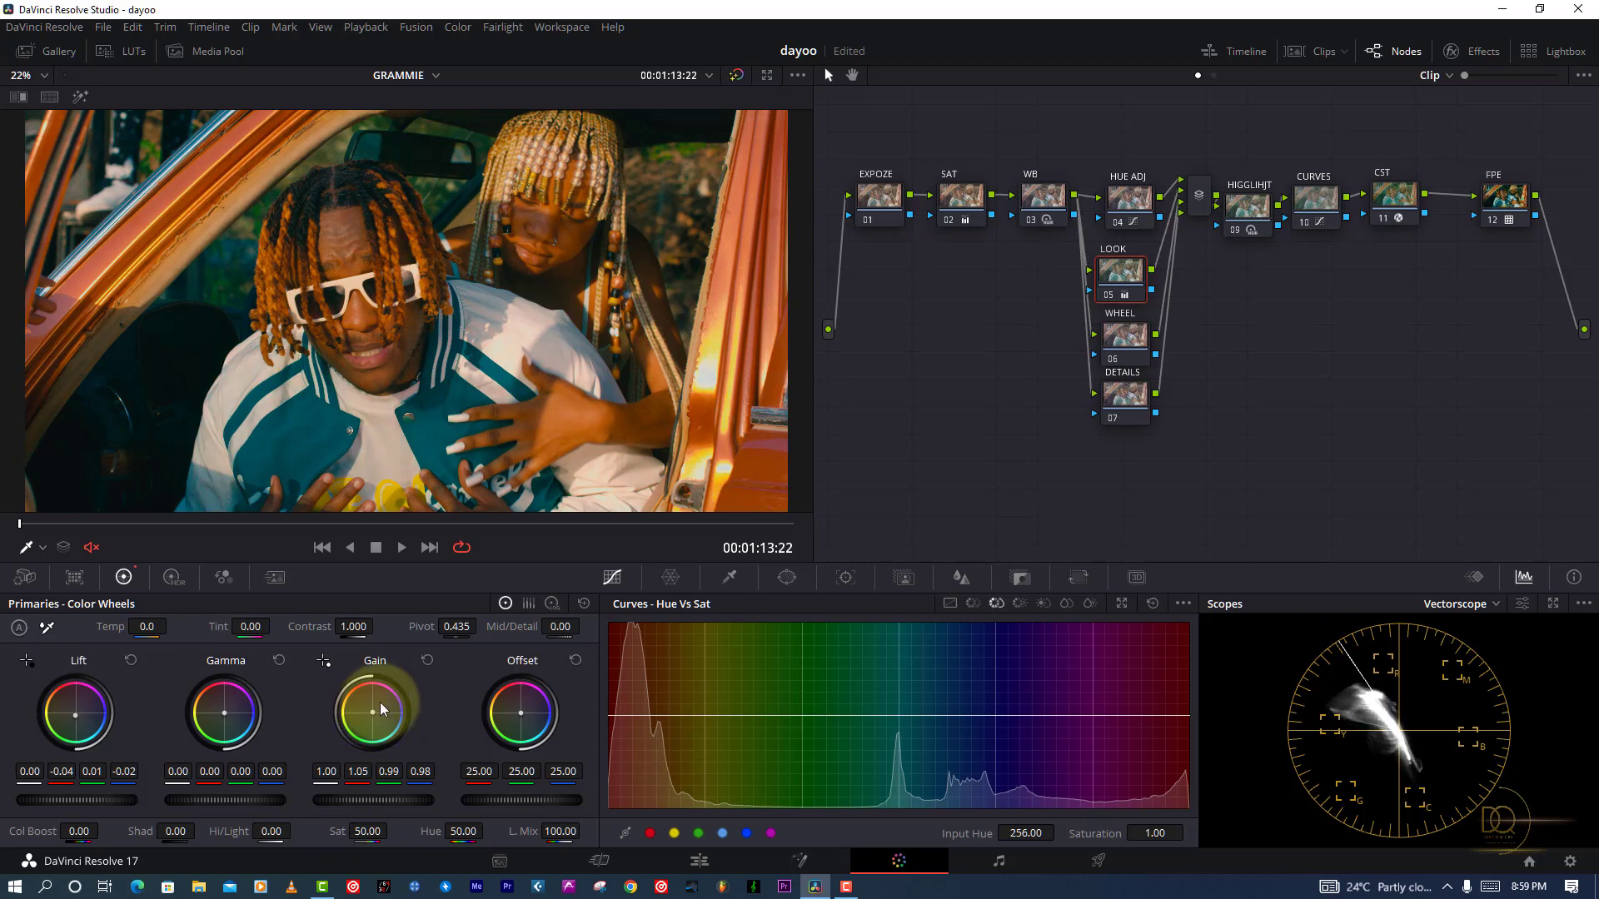
{"action": "left_click", "coordinate": [428, 662]}
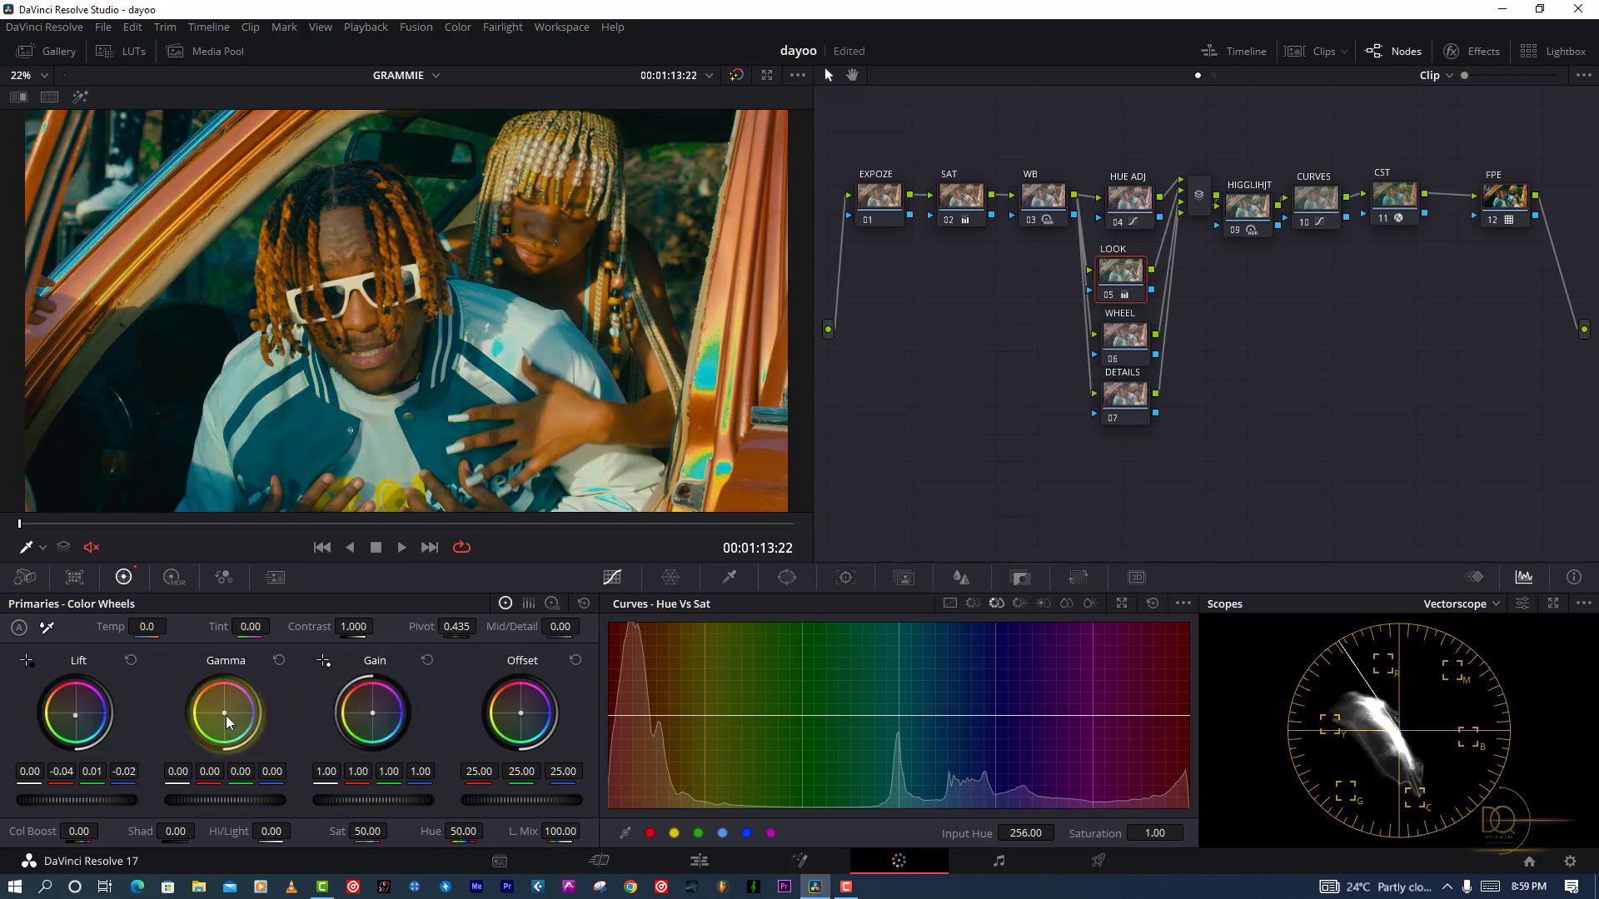
{"action": "left_click_drag", "start_coordinate": [227, 716], "coordinate": [224, 712]}
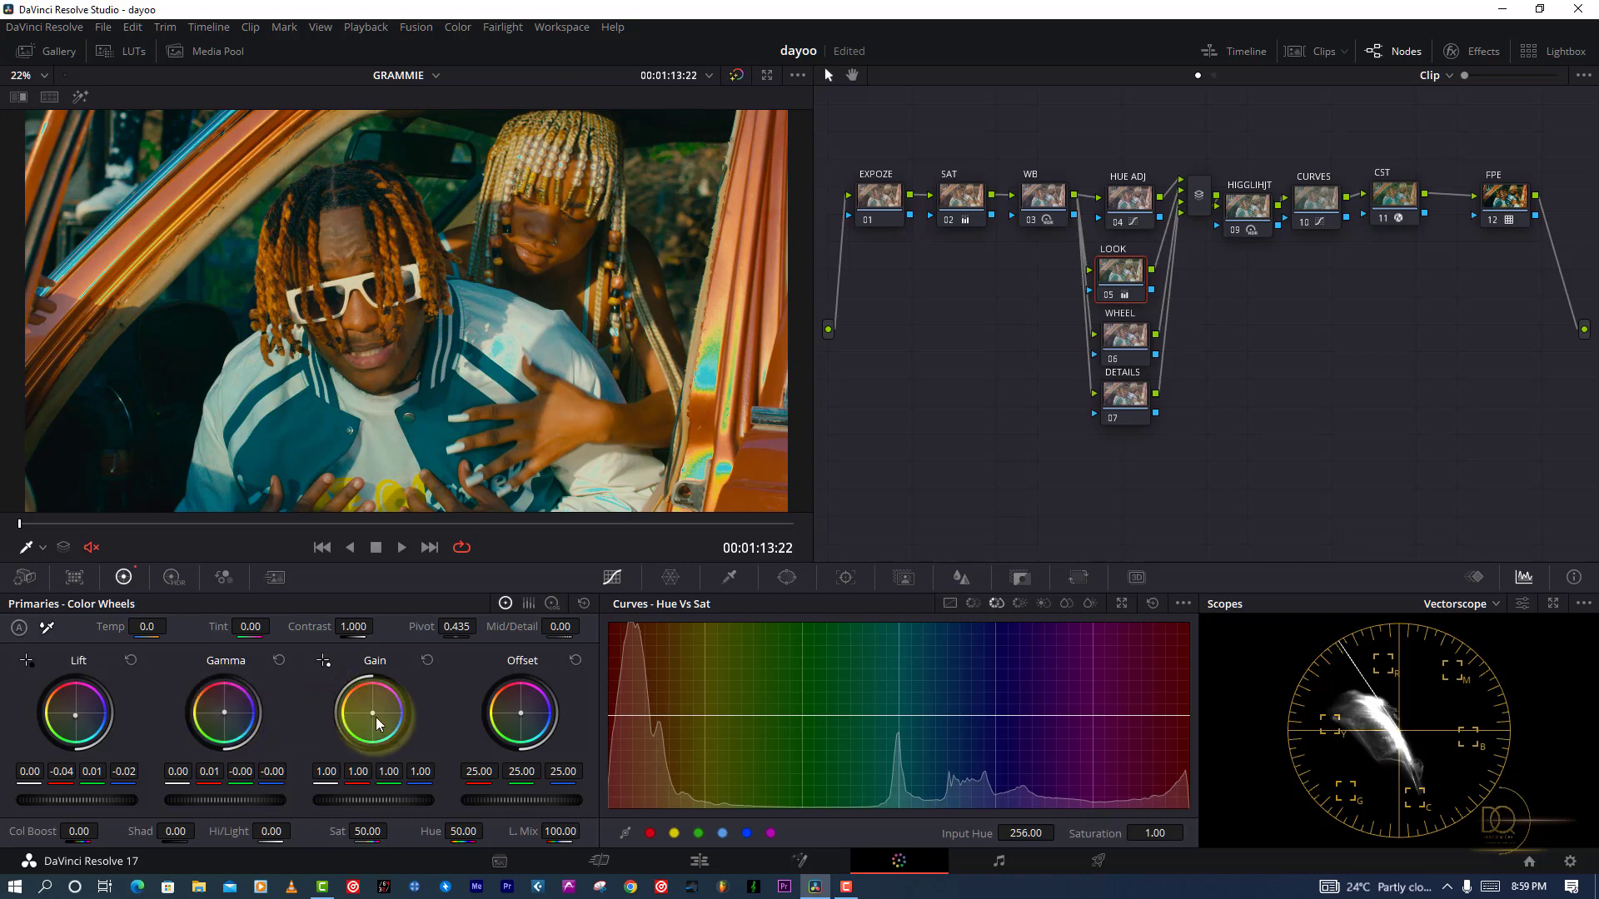
Step: Fine-tune the LOOK node's color balance to a Gain blue of 0.99 and a Lift blue of -0.01
{"action": "left_click_drag", "start_coordinate": [377, 723], "coordinate": [373, 722]}
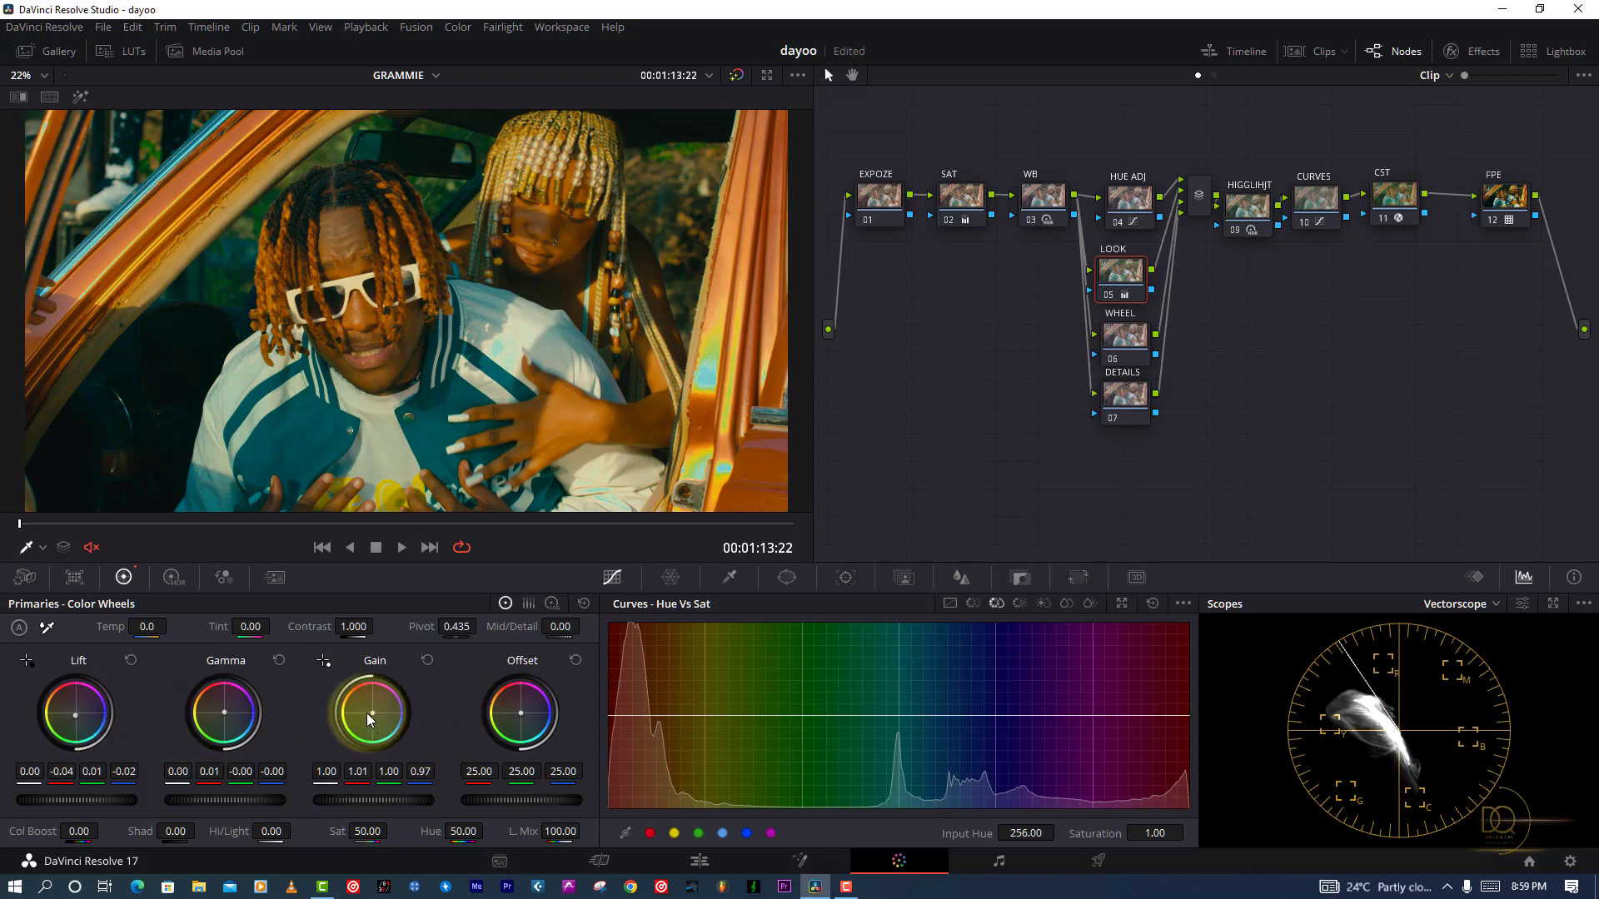
{"action": "left_click_drag", "start_coordinate": [366, 713], "coordinate": [402, 723]}
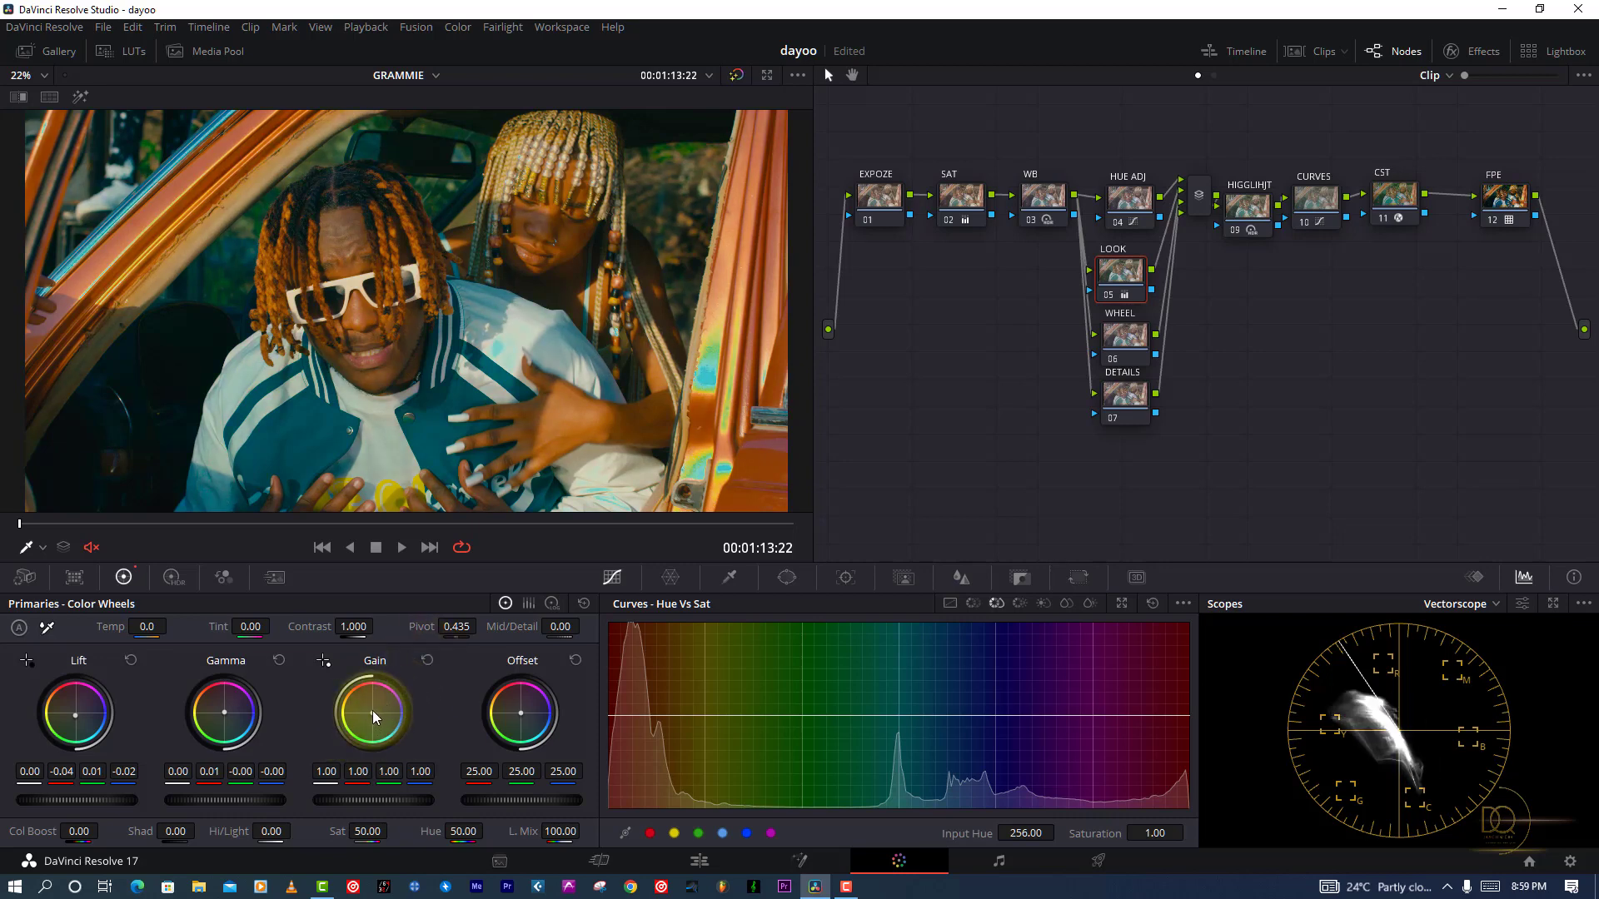
{"action": "left_click_drag", "start_coordinate": [372, 711], "coordinate": [339, 713]}
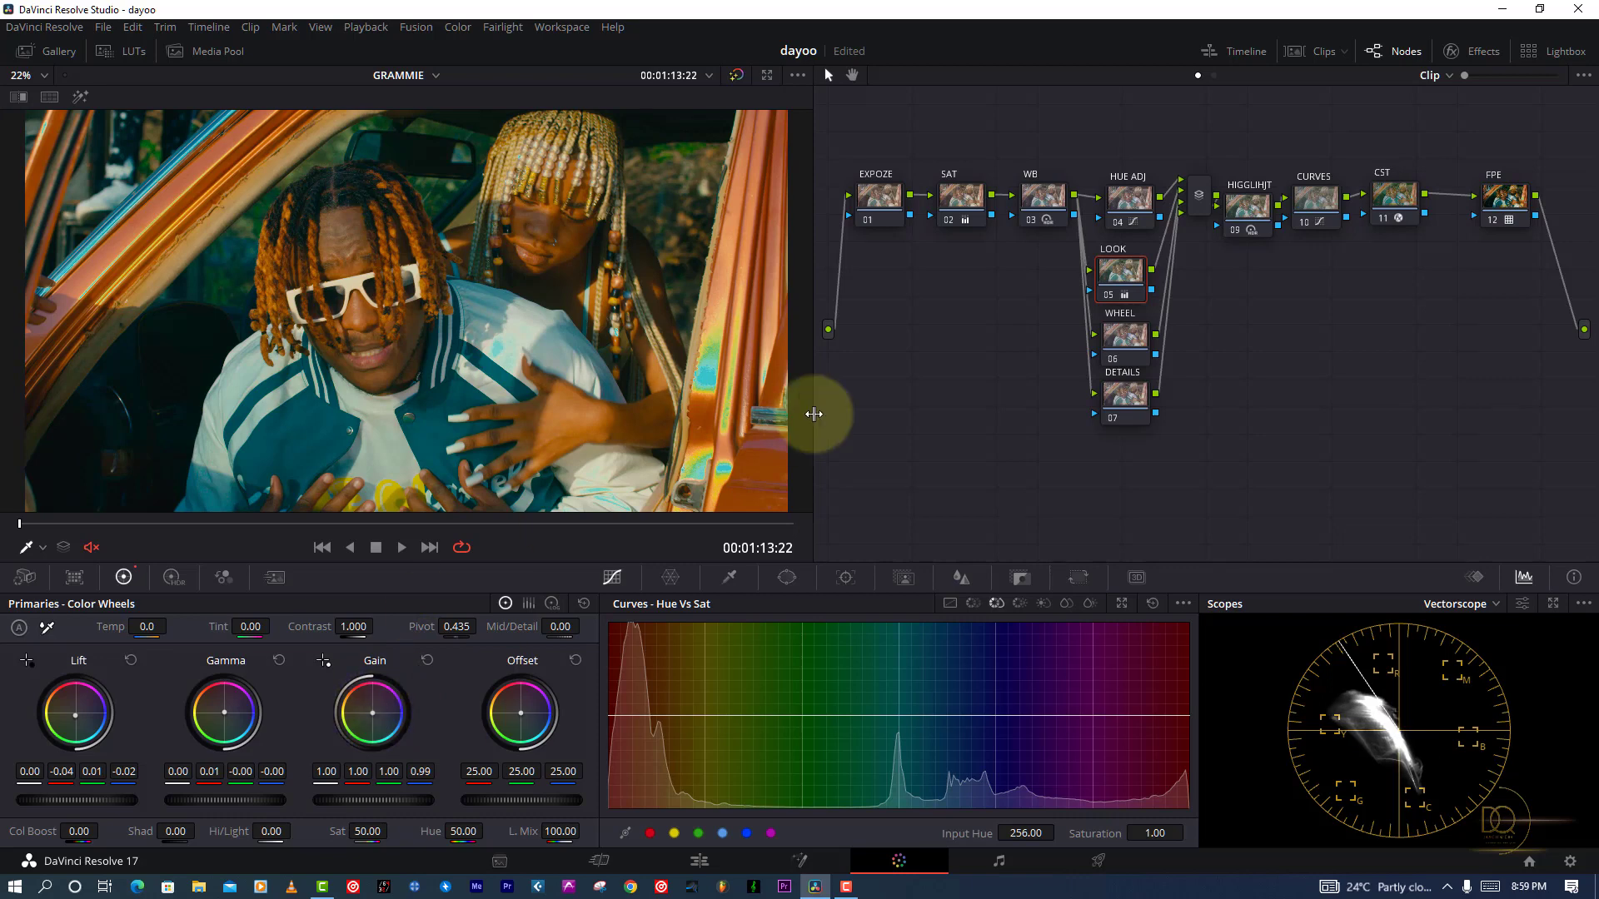
{"action": "left_click_drag", "start_coordinate": [78, 696], "coordinate": [76, 725]}
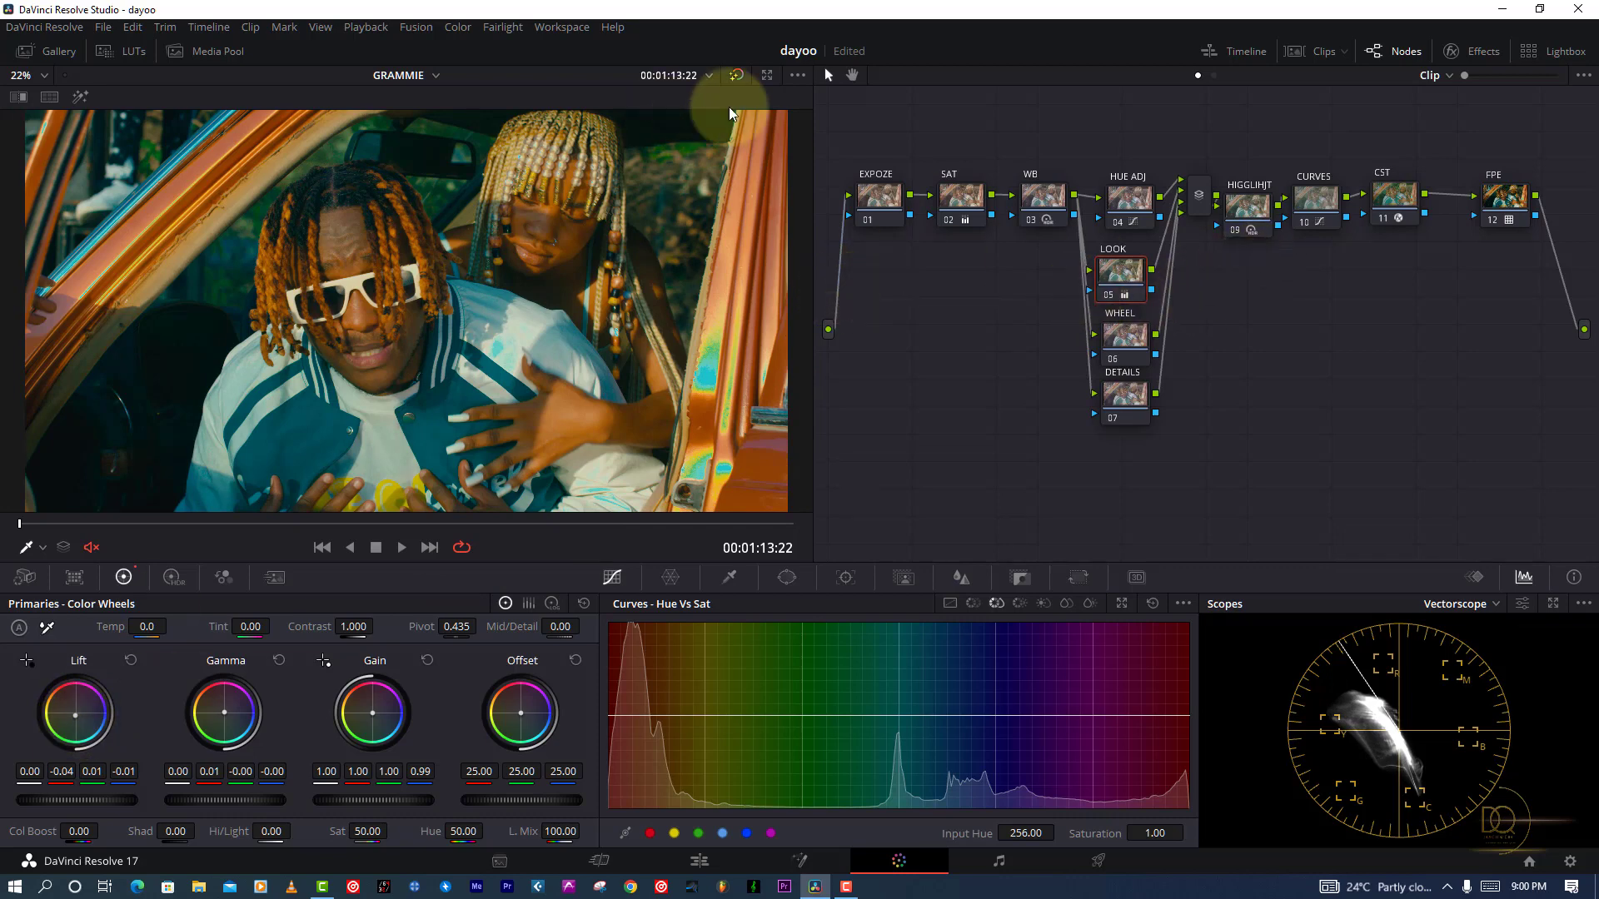
Step: Compare the shot with and without the LOOK node and inspect the teal look in full screen
{"action": "left_click", "coordinate": [1108, 297]}
{"action": "left_click", "coordinate": [1108, 297]}
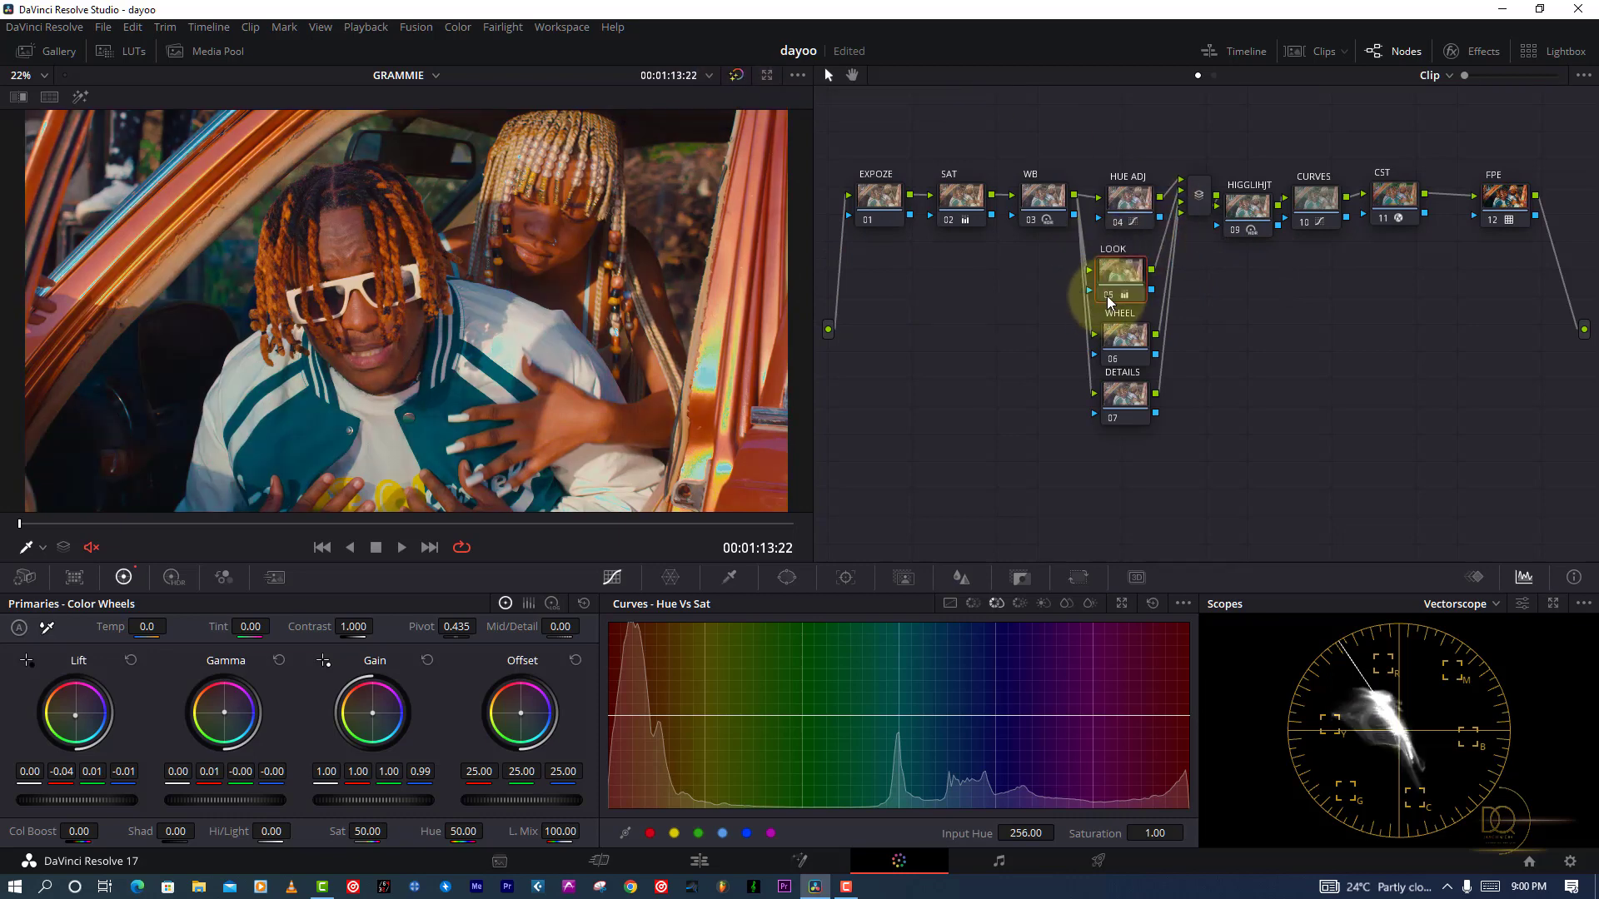
{"action": "key", "text": "ctrl+f"}
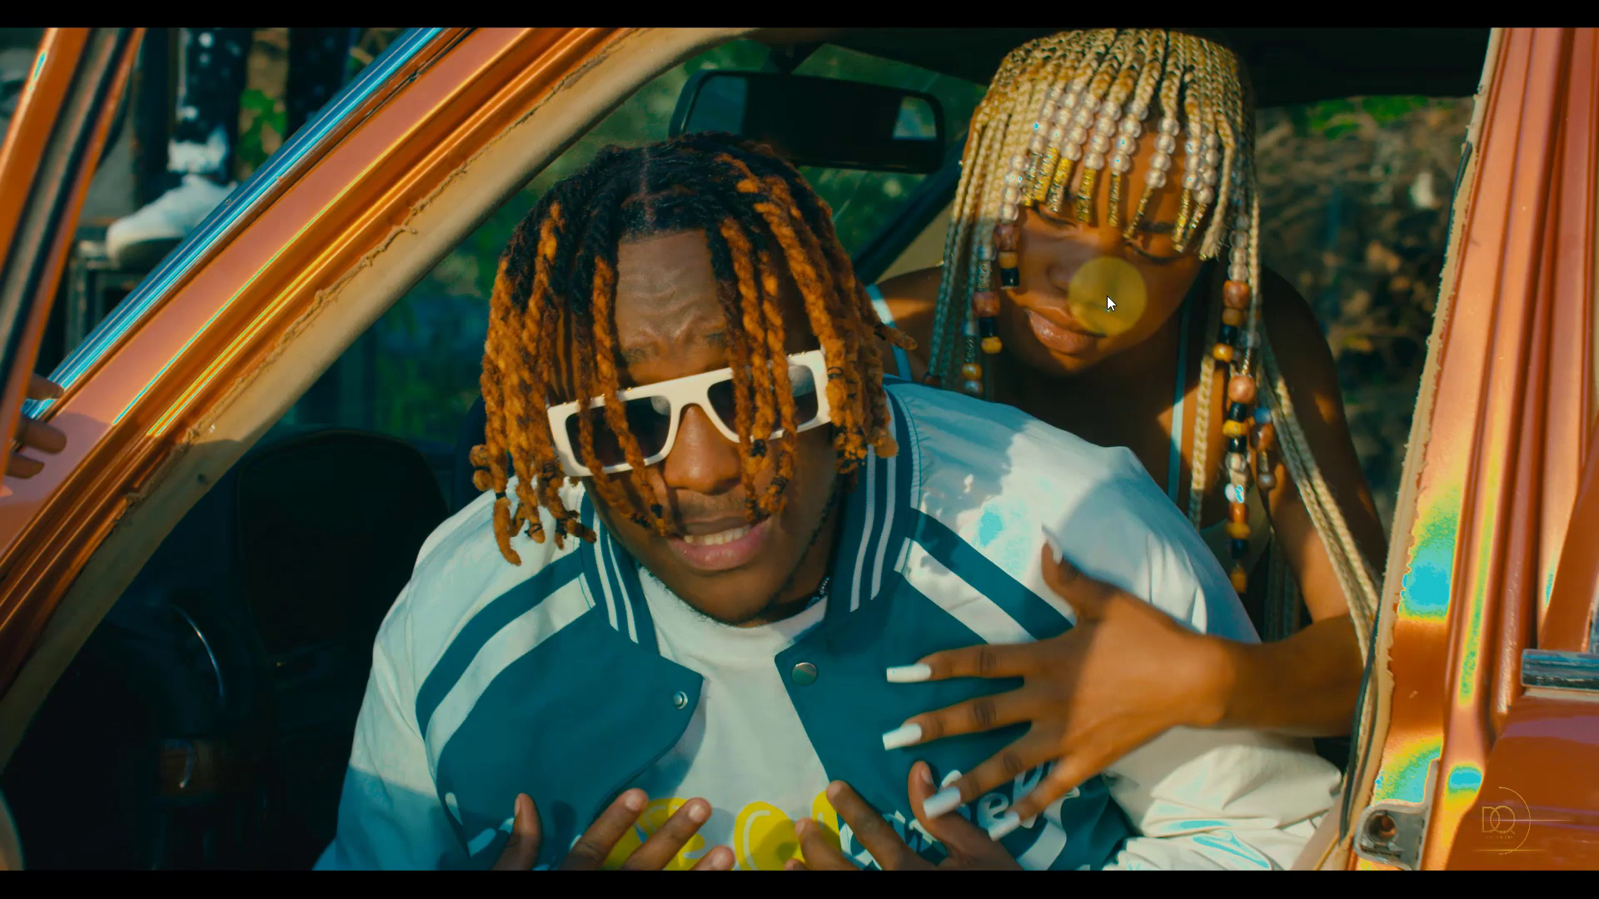
{"action": "key", "text": "Escape"}
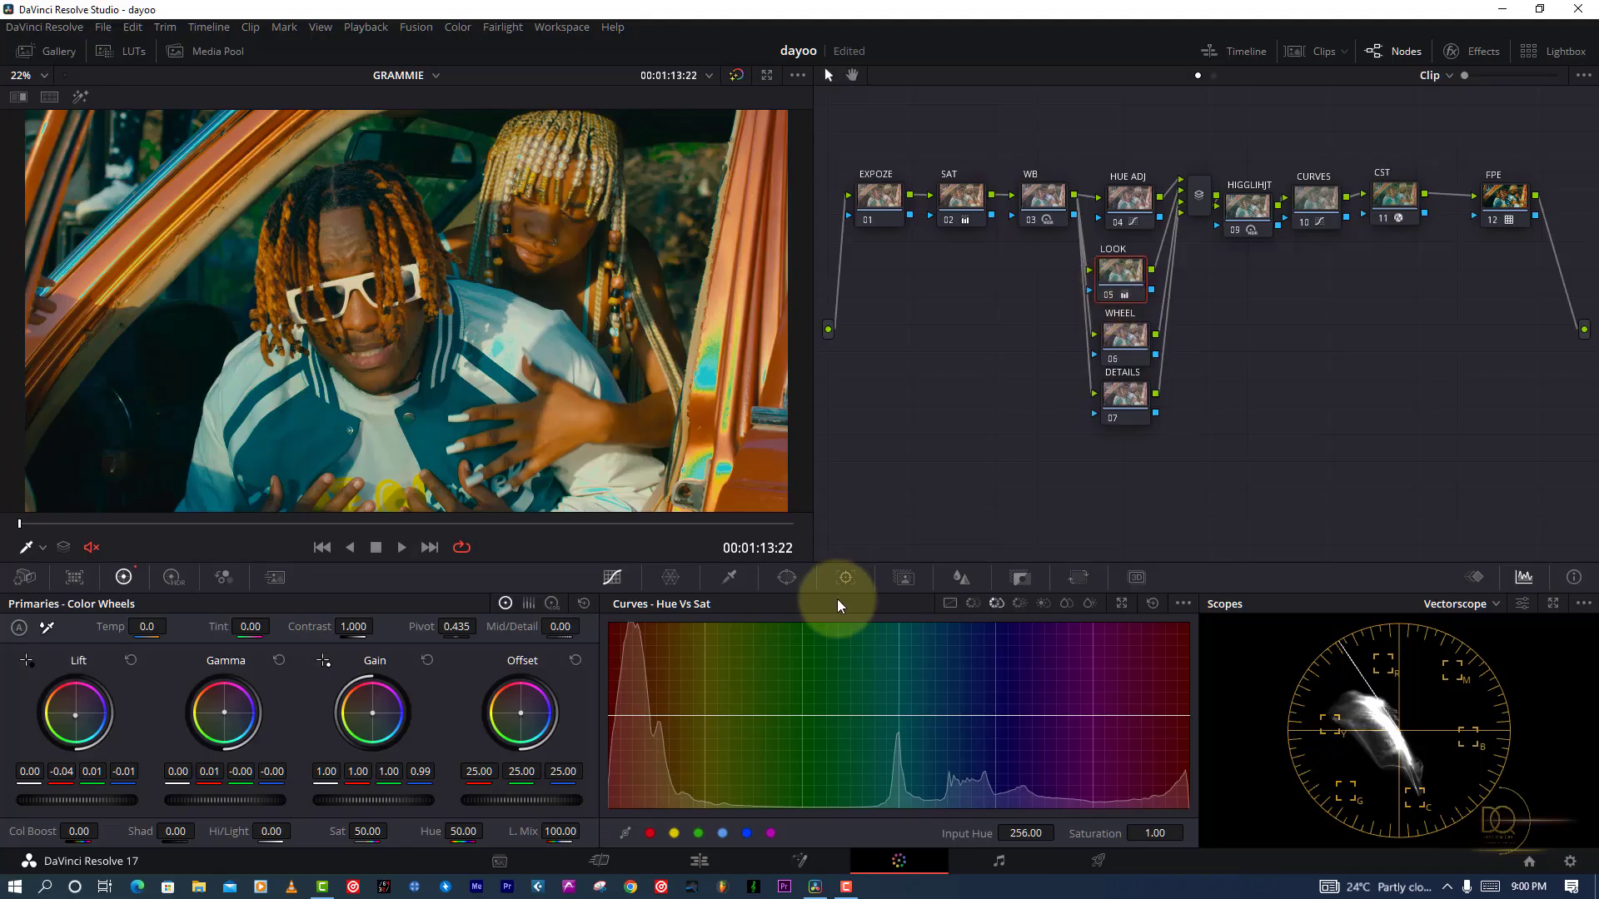
Step: Reduce the LOOK node's key output gain to 0.654 and compare the shot with and without the node
{"action": "left_click", "coordinate": [903, 577]}
{"action": "left_click", "coordinate": [1021, 577]}
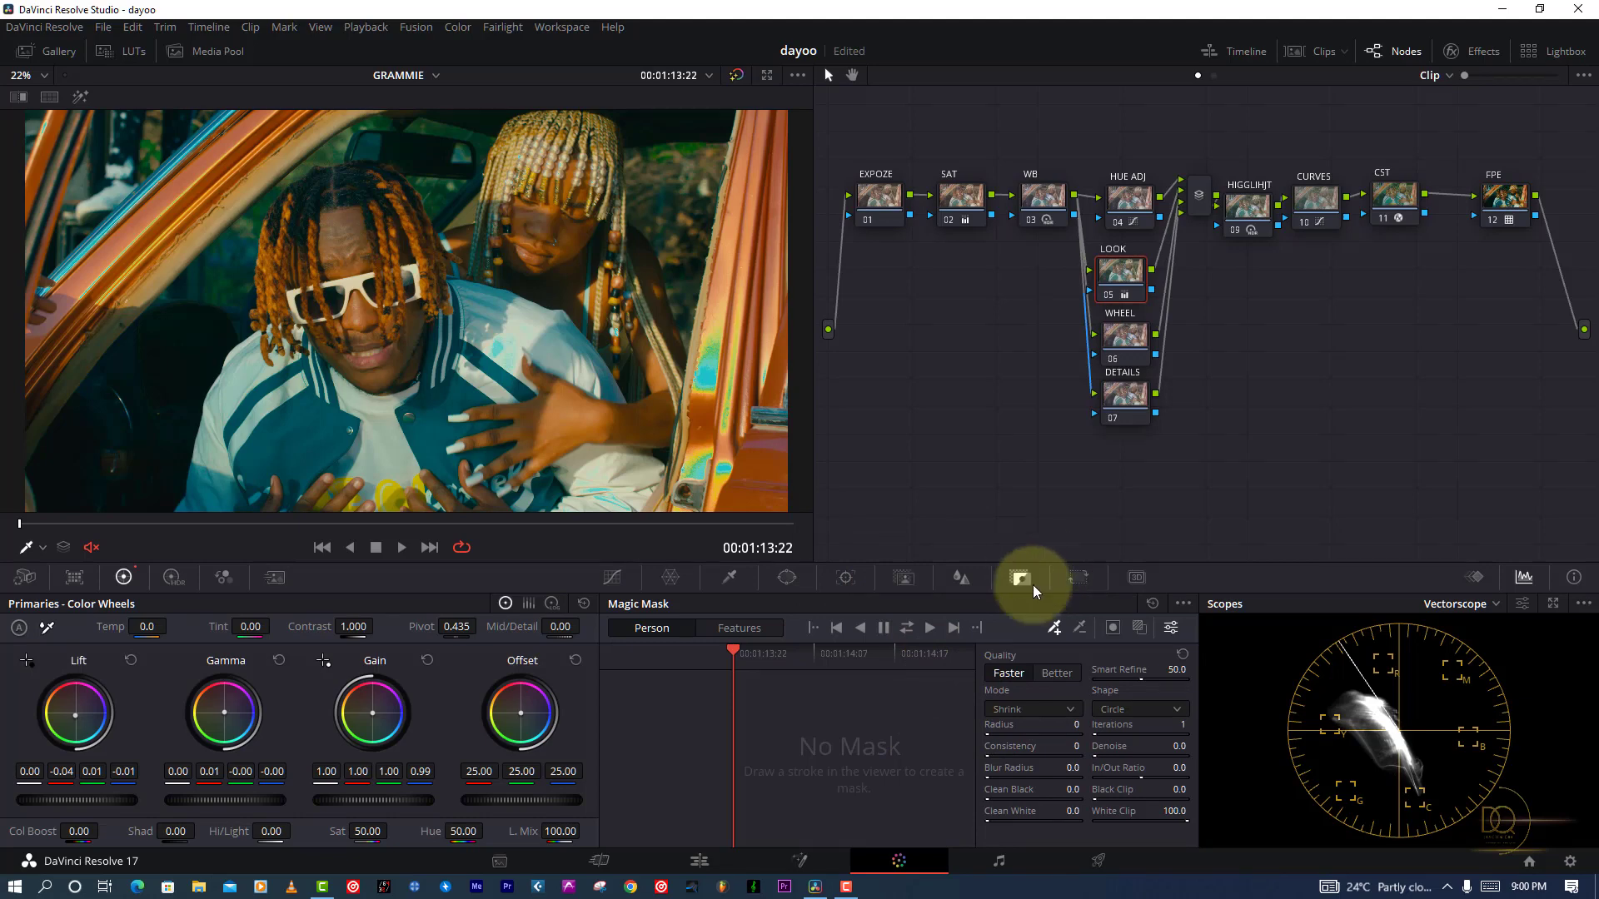
{"action": "mouse_move", "coordinate": [1037, 738]}
{"action": "left_mouse_down"}
{"action": "mouse_move", "coordinate": [1022, 737]}
{"action": "mouse_move", "coordinate": [1036, 738]}
{"action": "left_mouse_up"}
{"action": "left_click_drag", "start_coordinate": [767, 798], "coordinate": [790, 795]}
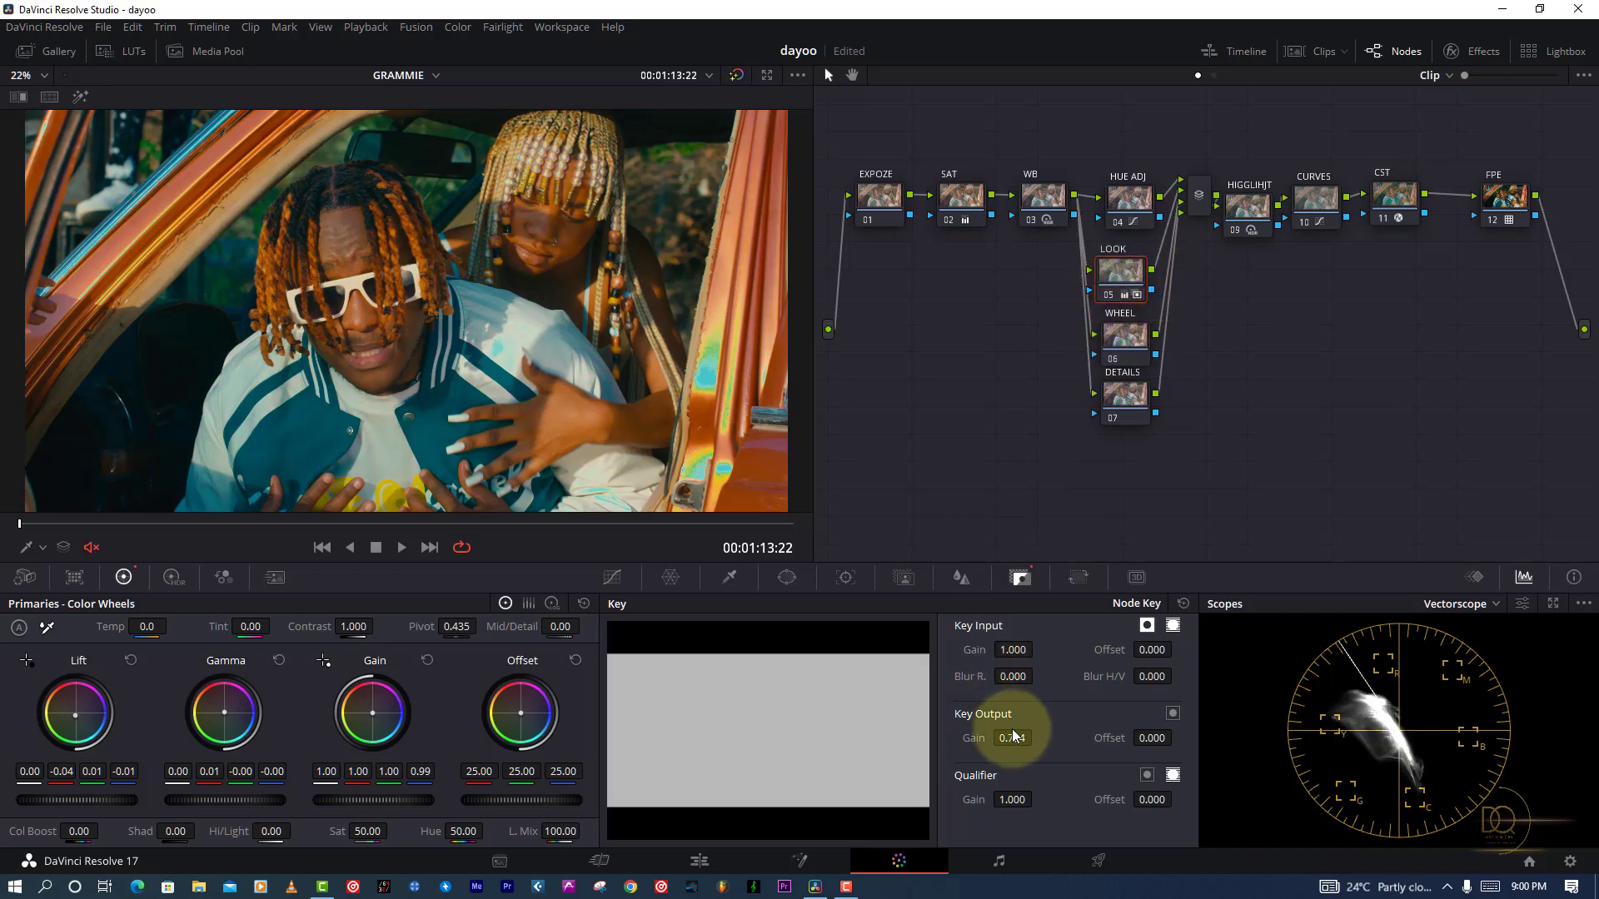
{"action": "left_click_drag", "start_coordinate": [1011, 737], "coordinate": [958, 739]}
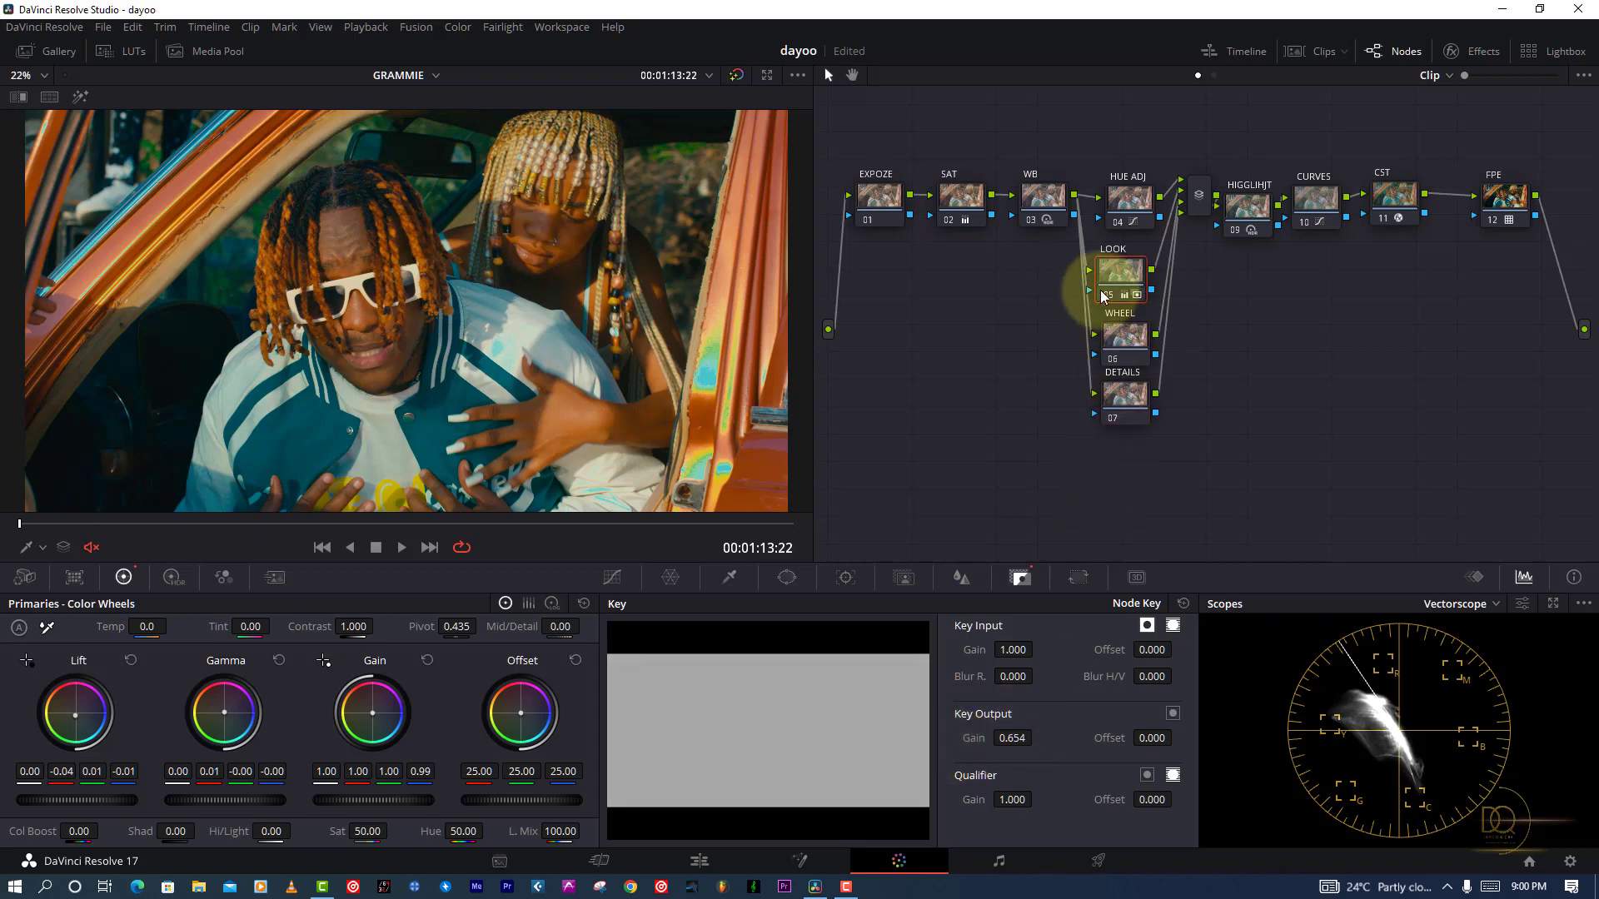
{"action": "left_click", "coordinate": [1101, 290]}
{"action": "left_click", "coordinate": [1101, 290]}
{"action": "key", "text": "ctrl+f"}
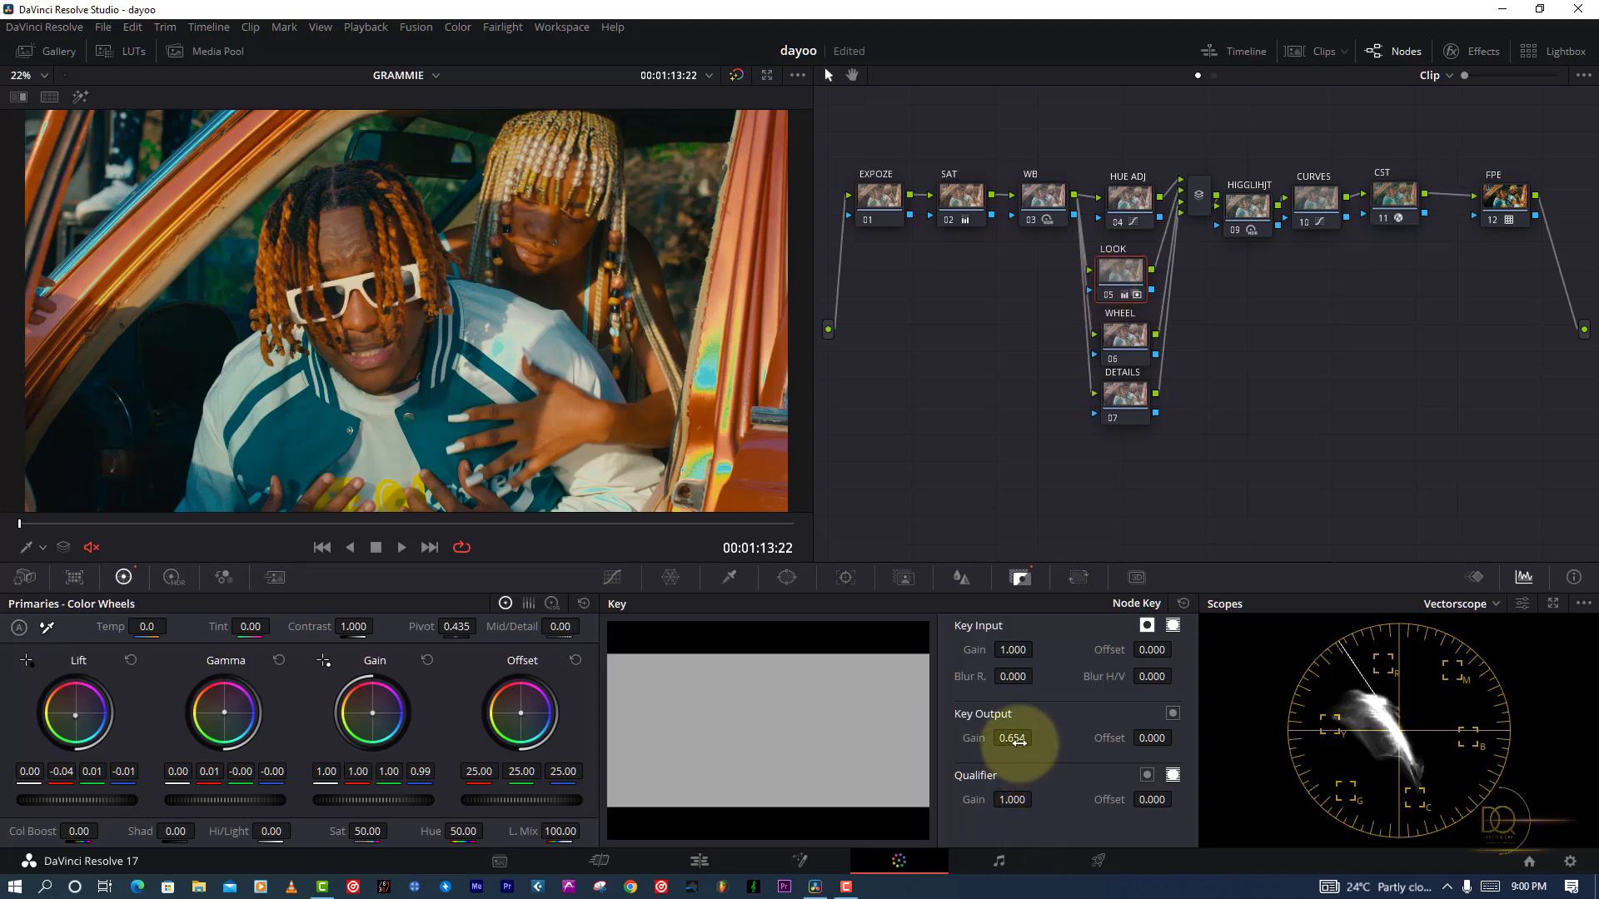
Step: Lower the LOOK node's key output gain further to 0.505 and check its effect by toggling the node
{"action": "left_click_drag", "start_coordinate": [1018, 740], "coordinate": [920, 812]}
{"action": "left_click", "coordinate": [1106, 296]}
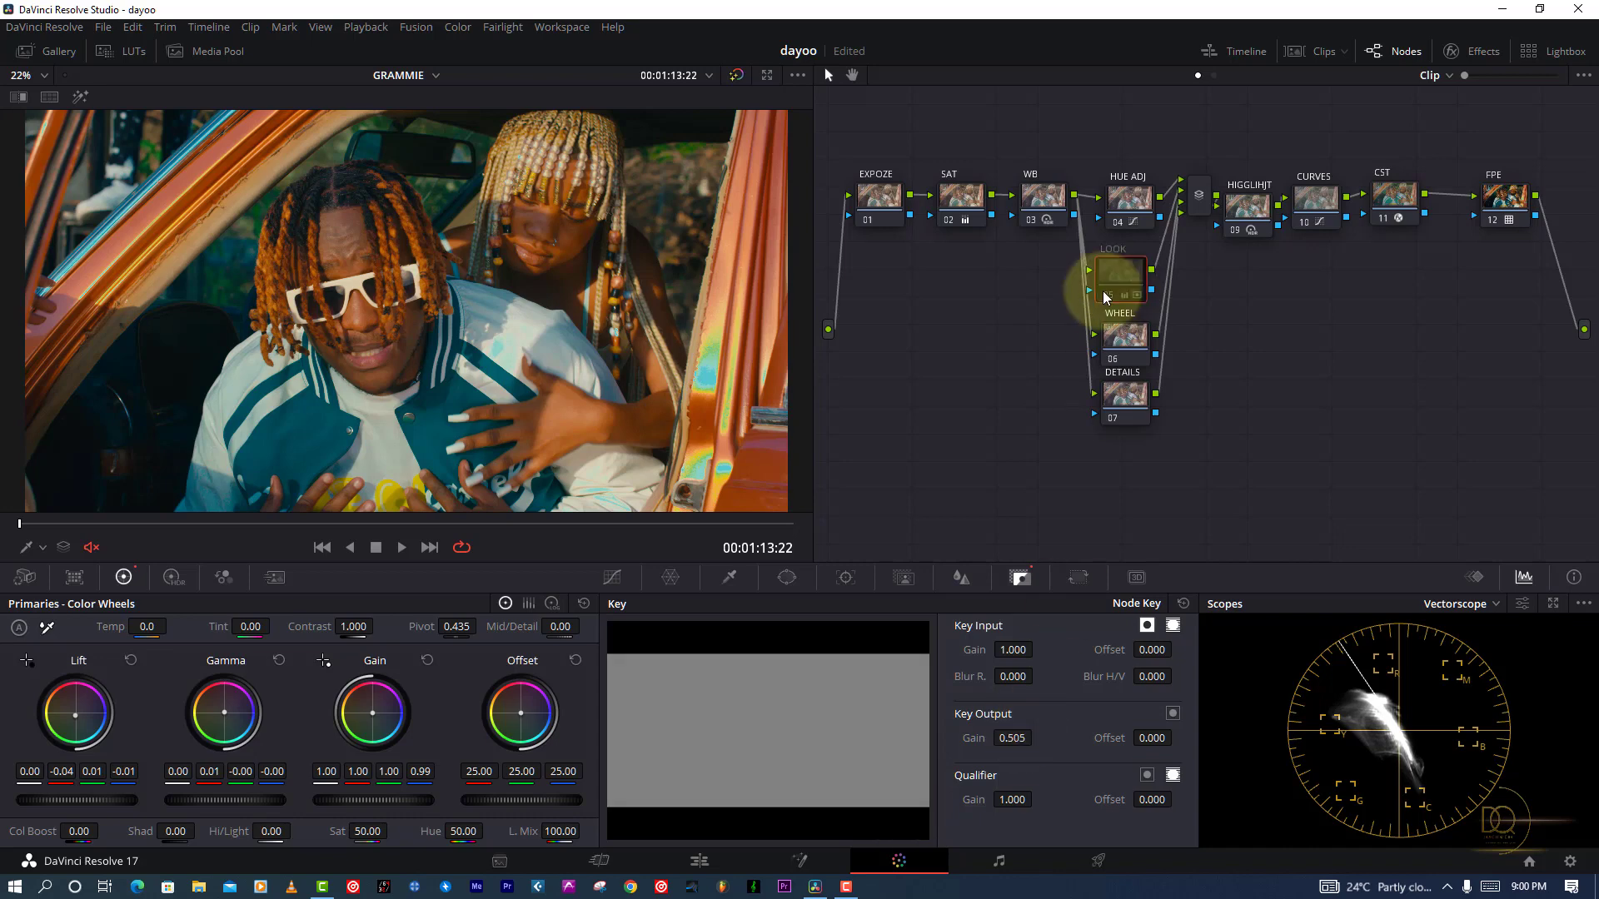
{"action": "left_click", "coordinate": [1108, 297]}
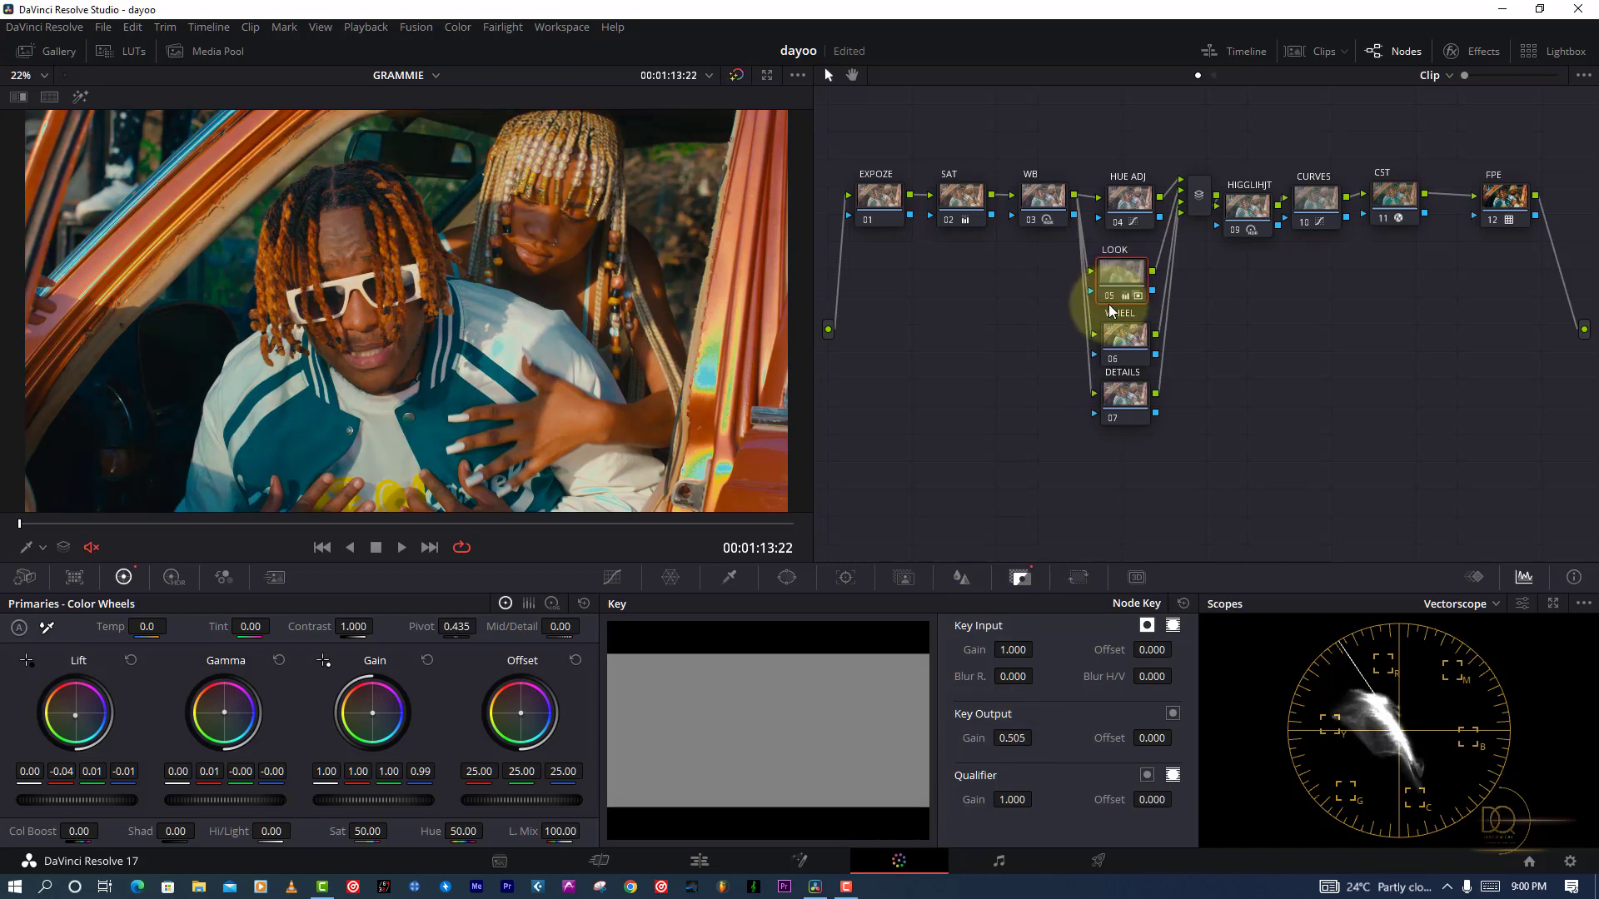
Step: Space out the WHEEL and DETAILS nodes below the LOOK node and save the project
{"action": "left_click", "coordinate": [1130, 342]}
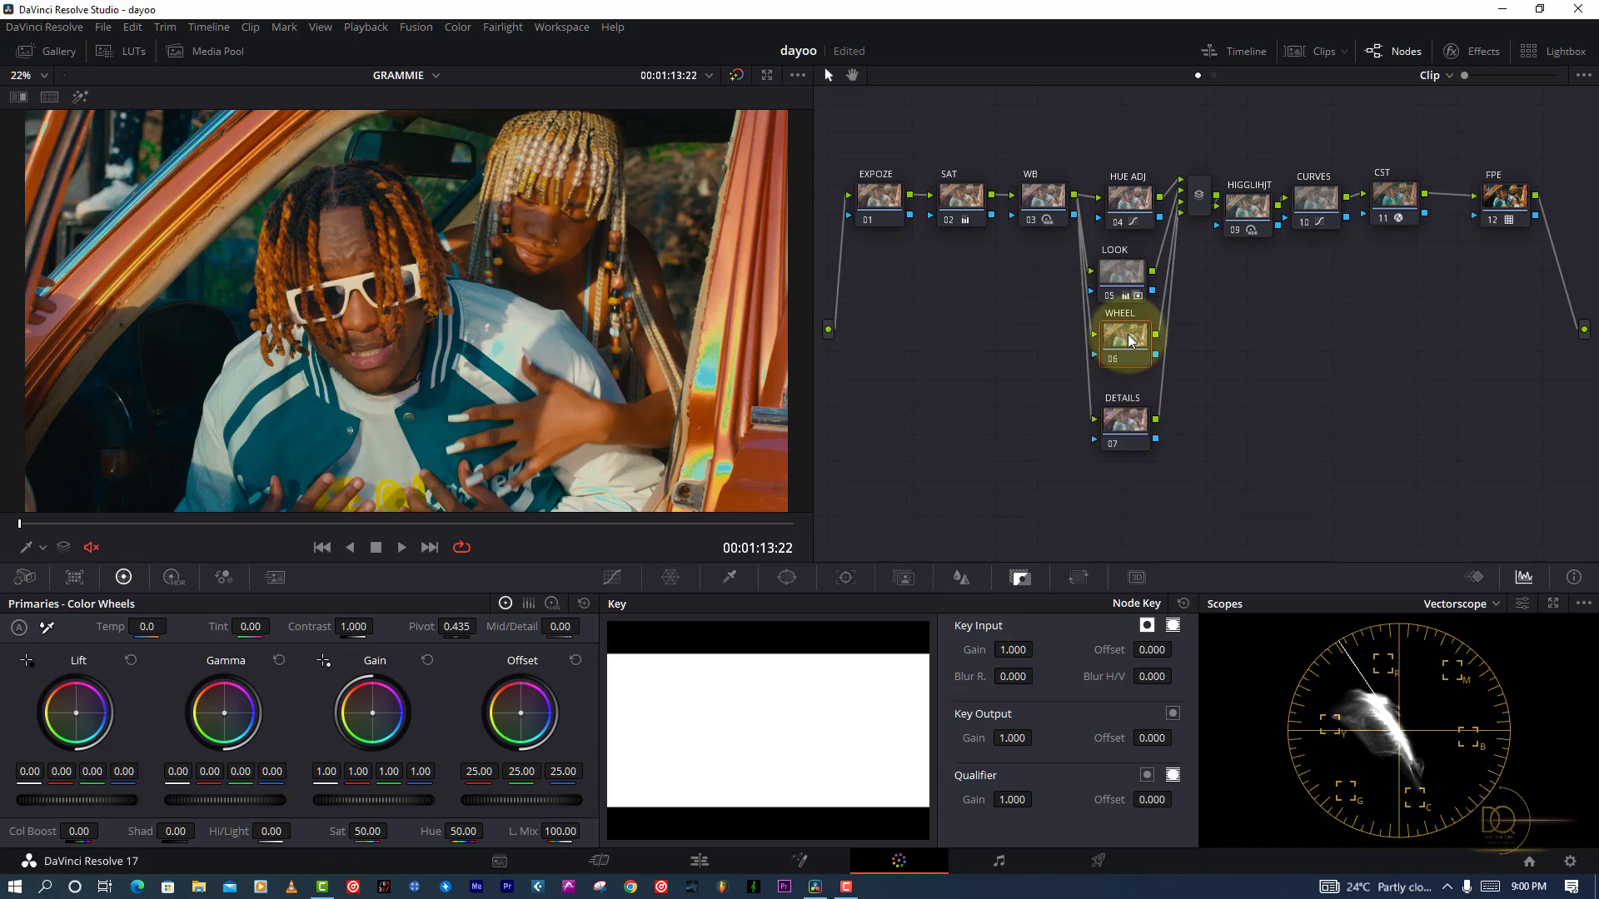
{"action": "key", "text": "ctrl+s"}
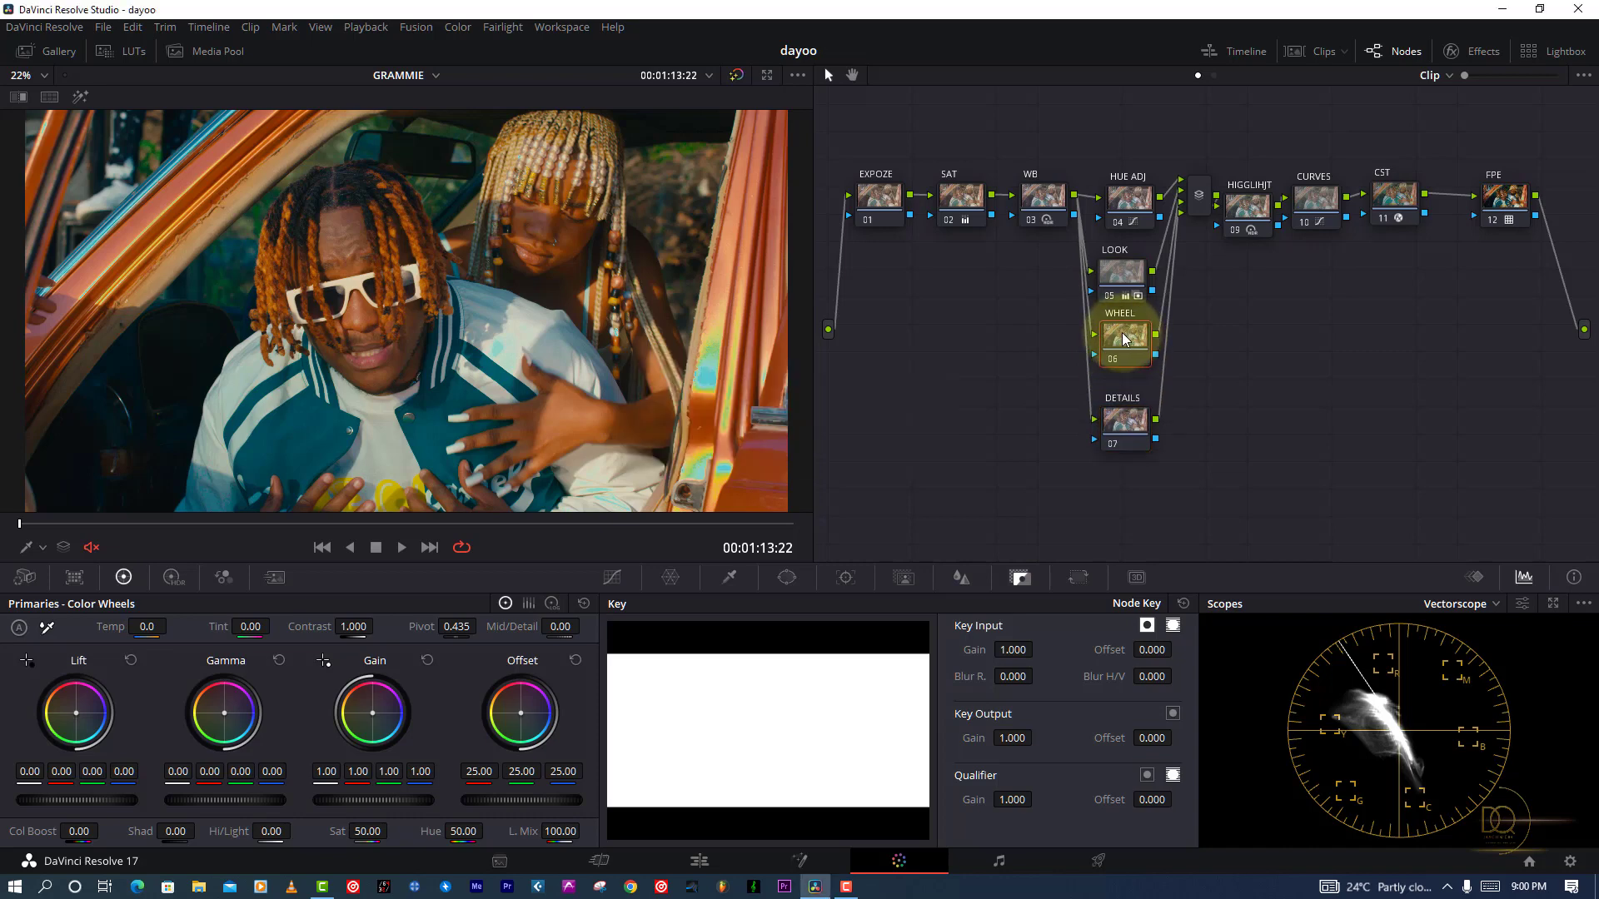
{"action": "left_click_drag", "start_coordinate": [1123, 339], "coordinate": [1122, 344]}
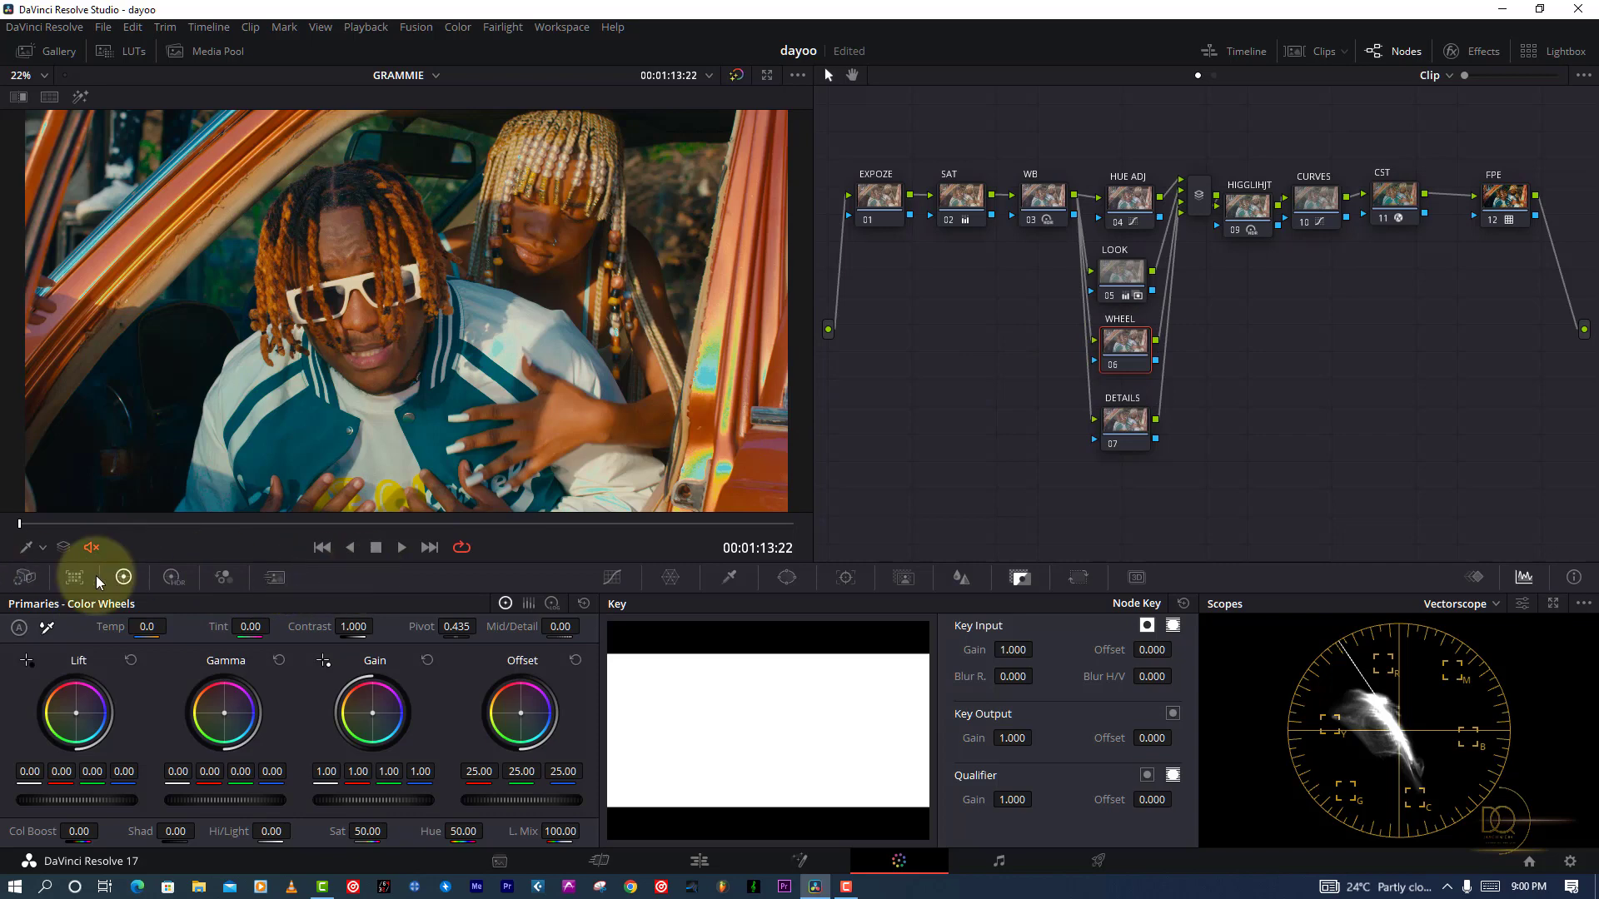
Step: Examine the jacket and skin tones up close in the viewer and return to the full frame
{"action": "scroll", "coordinate": [354, 311], "scroll_direction": "up", "scroll_amount": 5}
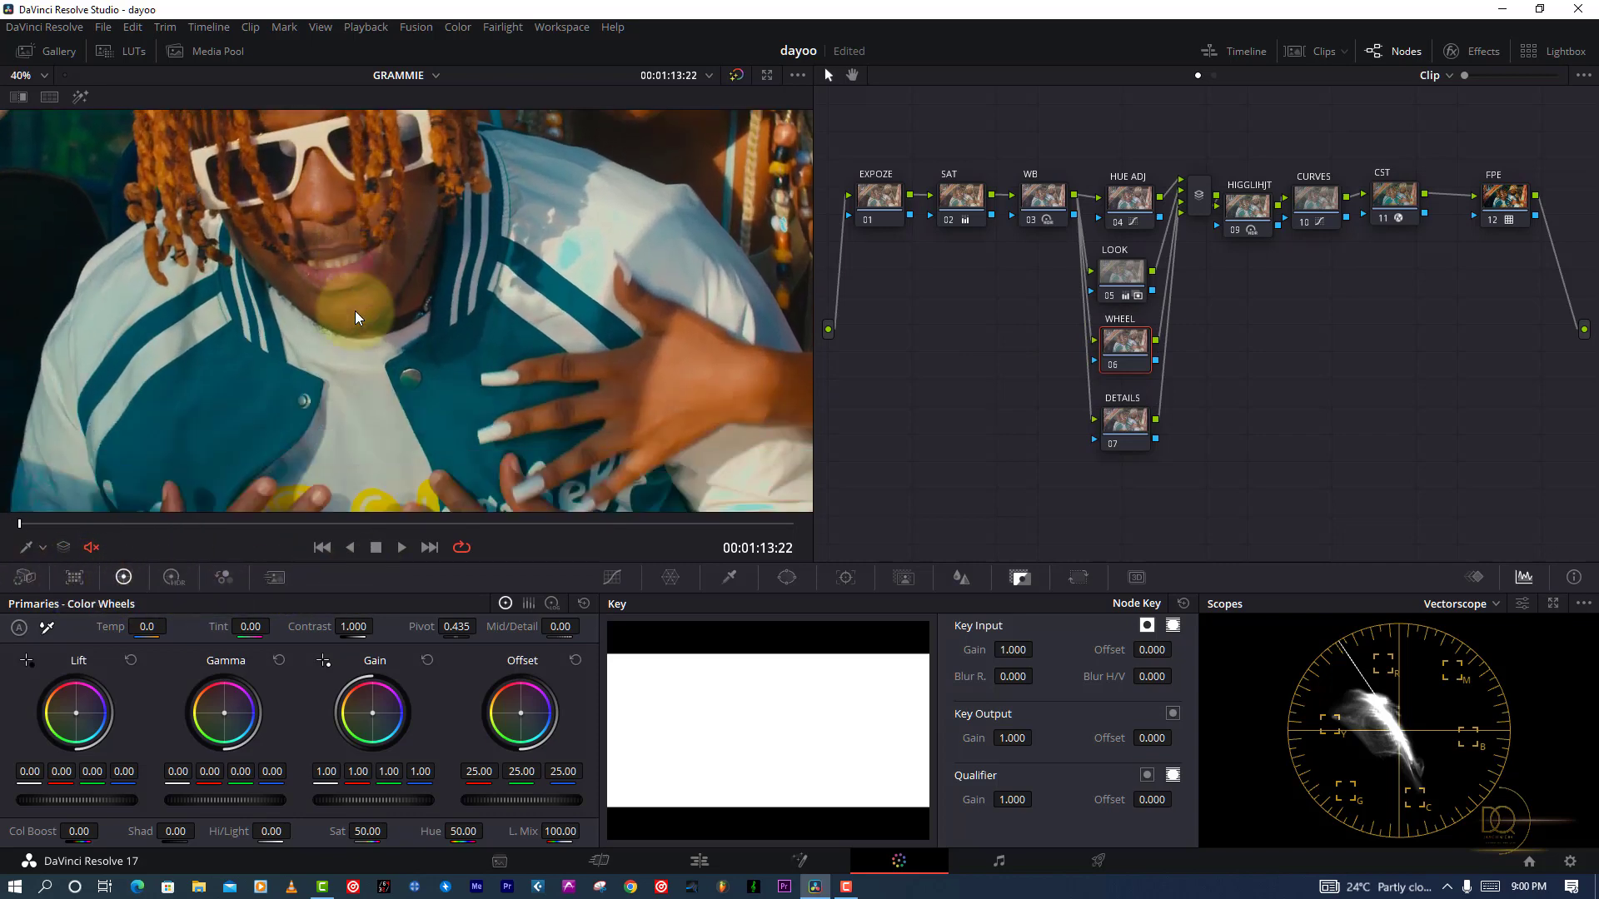
{"action": "scroll", "coordinate": [355, 311], "scroll_direction": "down", "scroll_amount": 2}
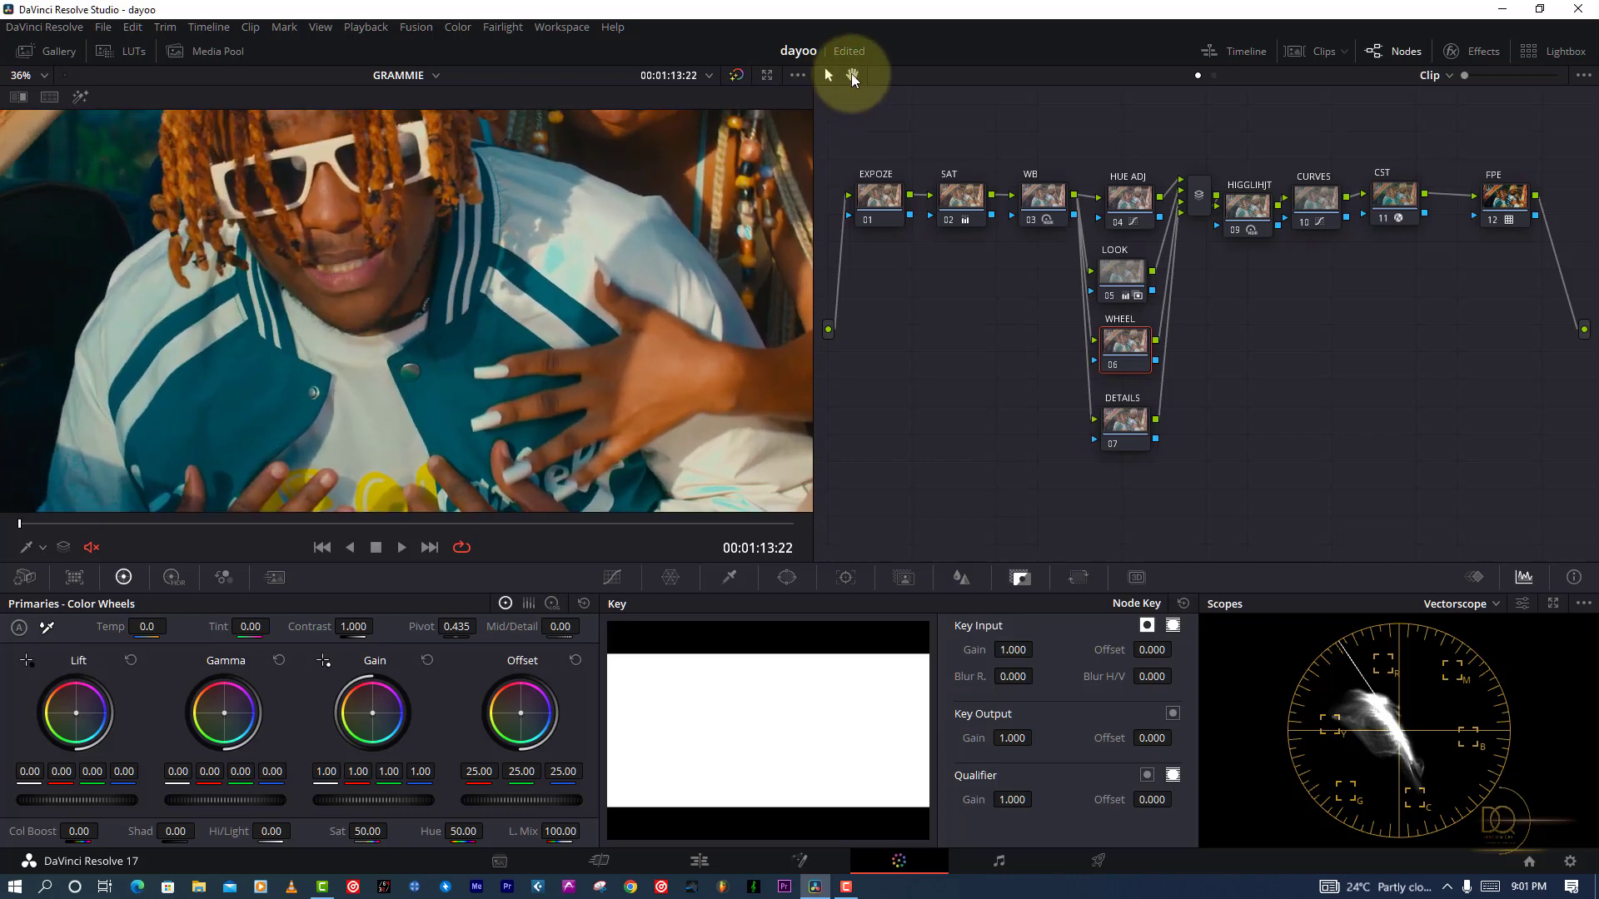
{"action": "left_click", "coordinate": [851, 75]}
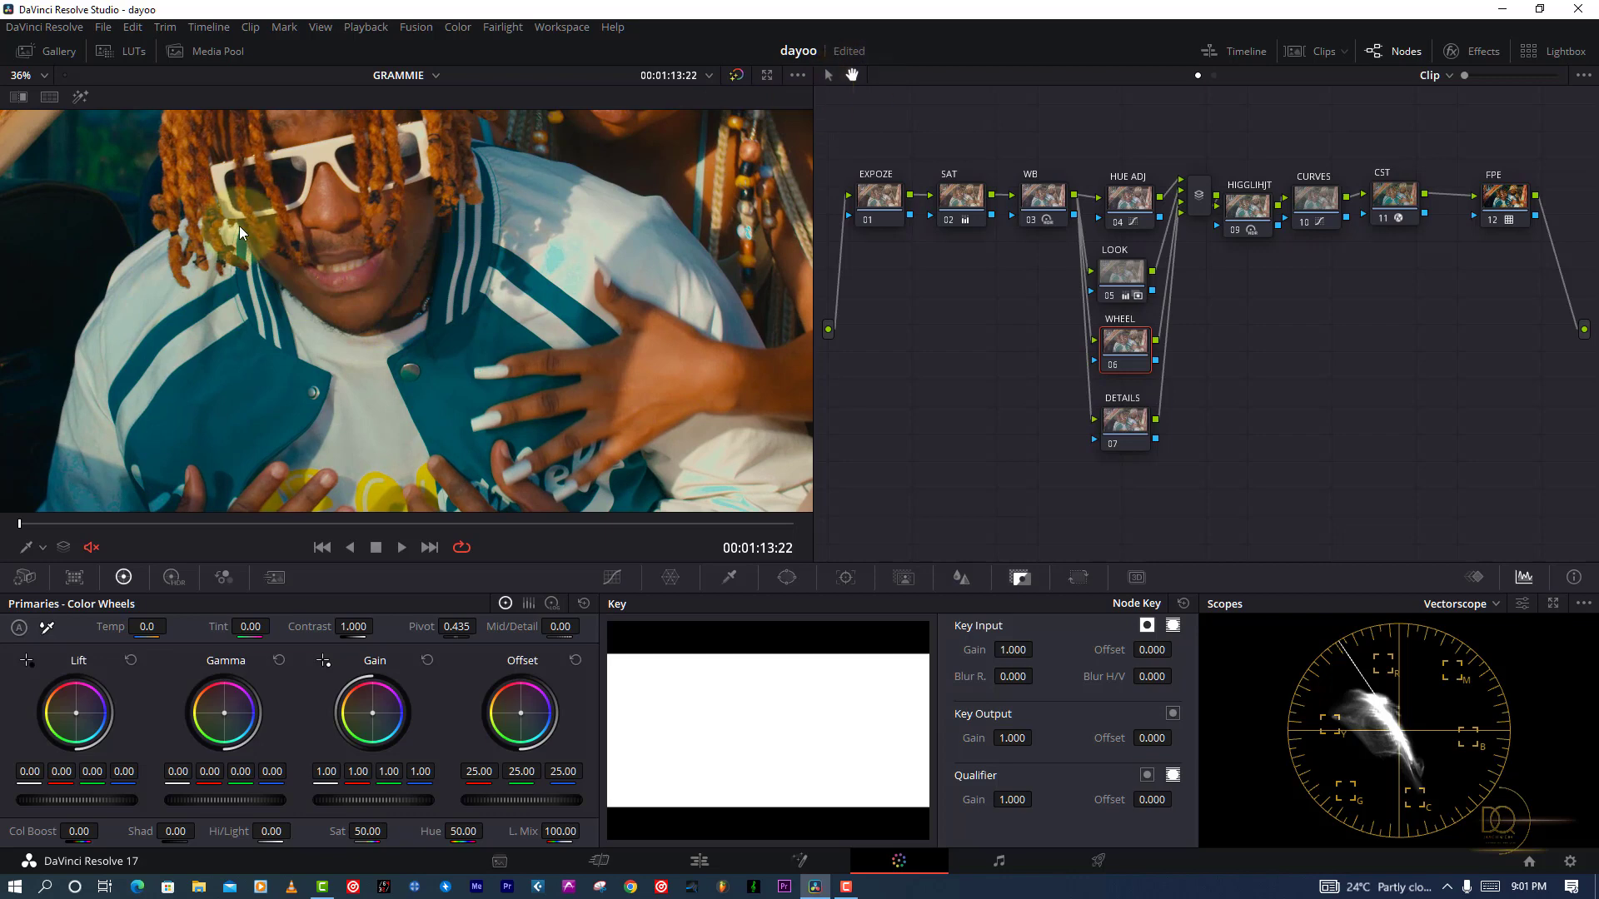
{"action": "left_click", "coordinate": [42, 547]}
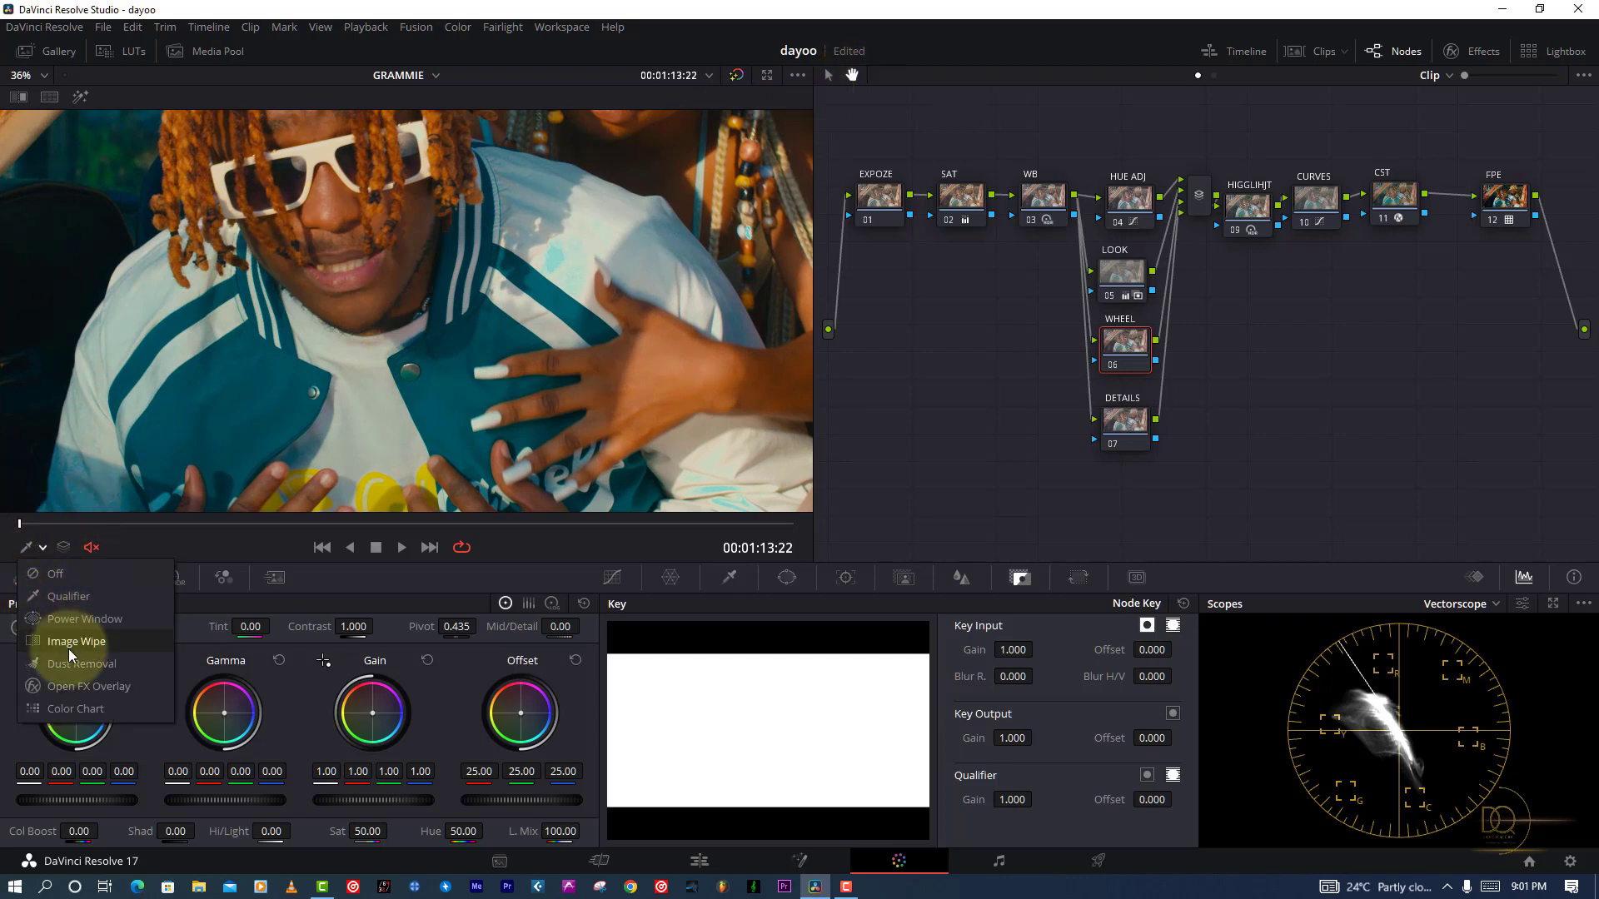
{"action": "left_click", "coordinate": [55, 574]}
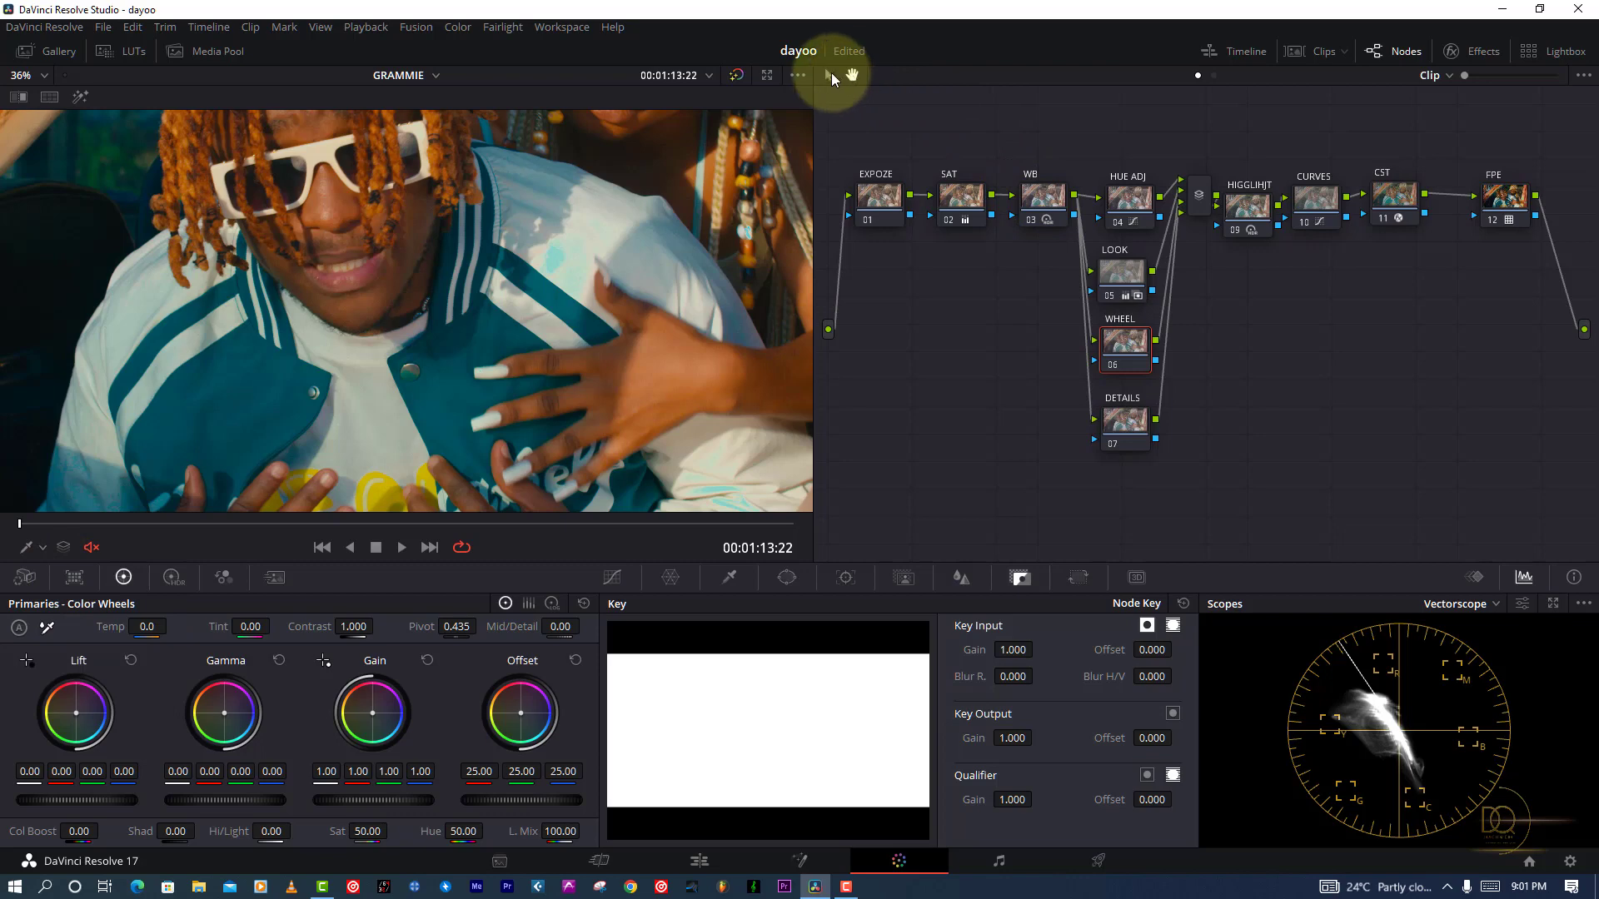
{"action": "scroll", "coordinate": [473, 283], "scroll_direction": "down", "scroll_amount": 3}
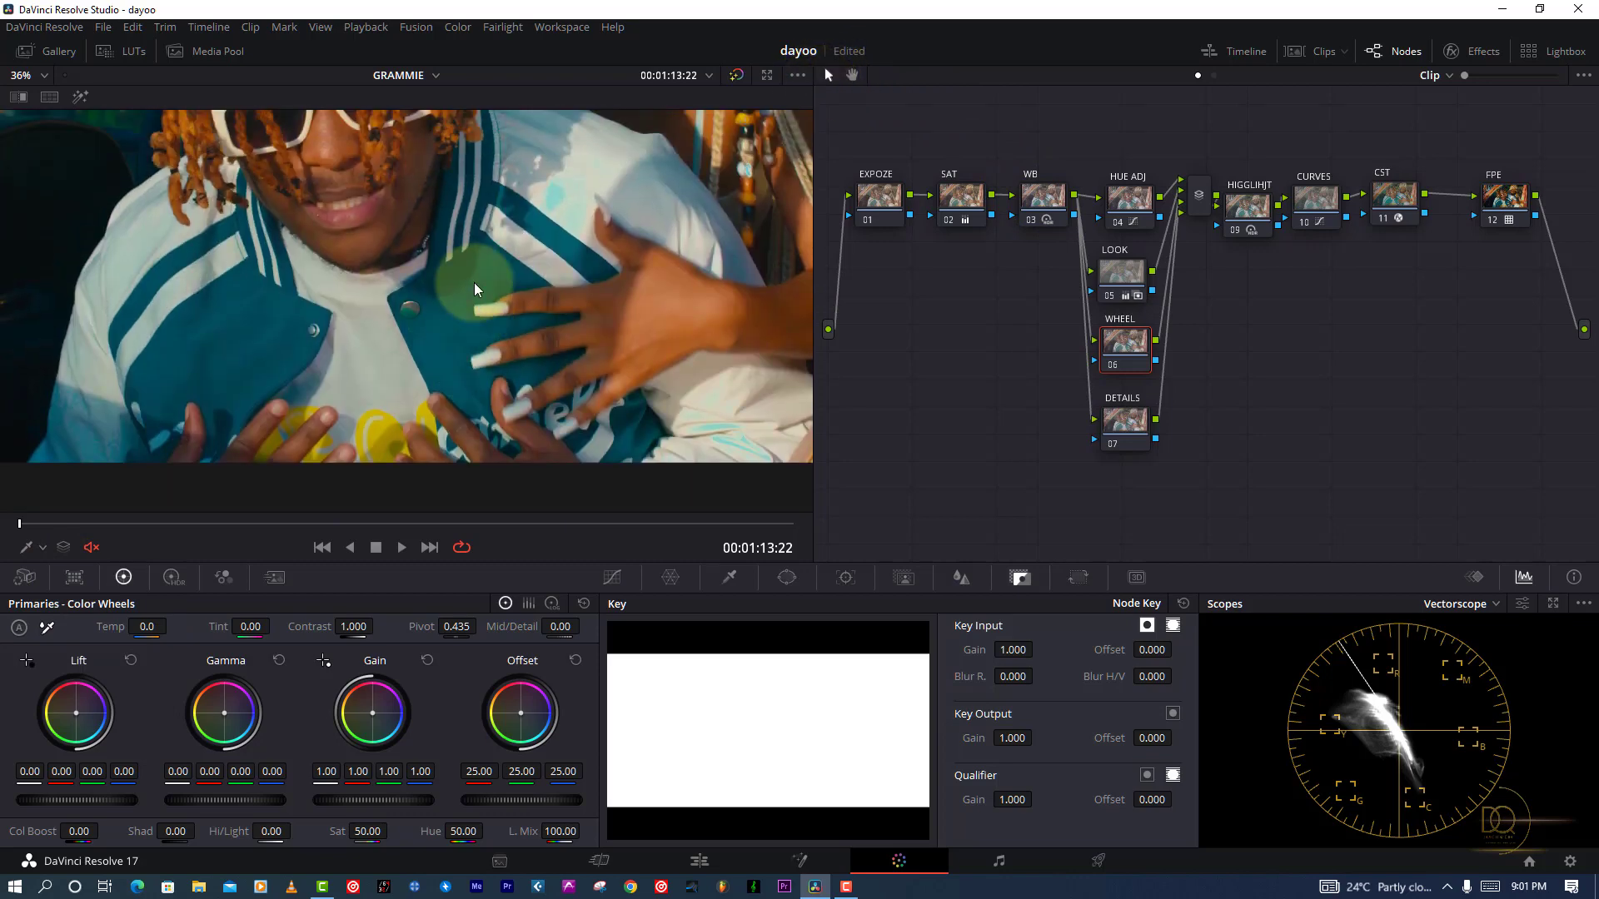
{"action": "scroll", "coordinate": [237, 191], "scroll_direction": "down", "scroll_amount": 3}
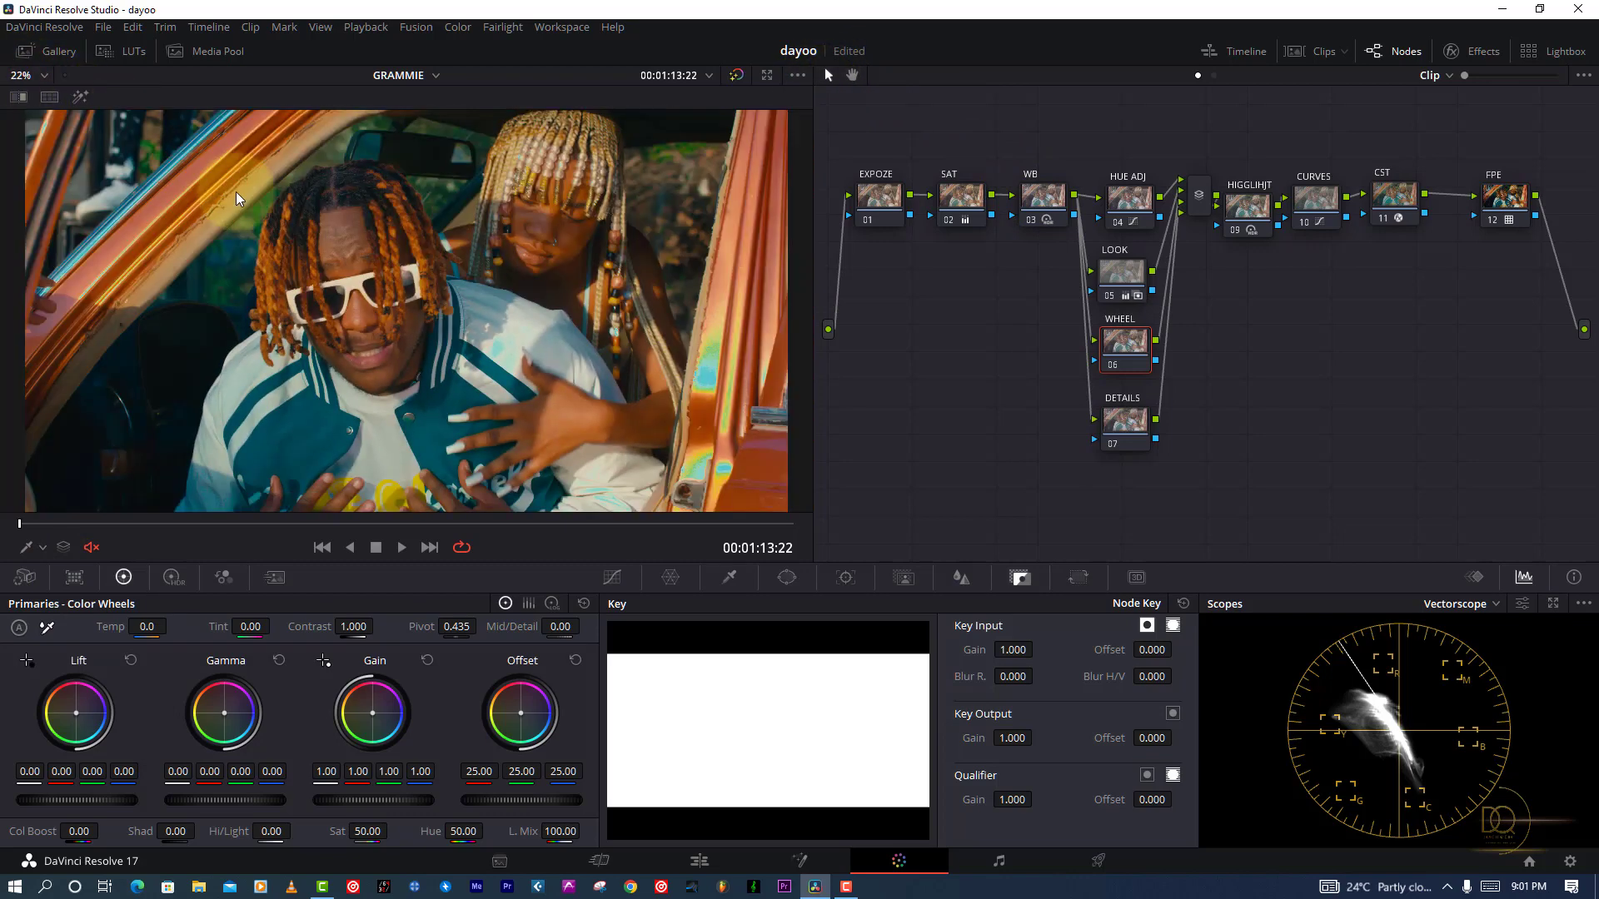
Step: Save the project and inspect the dark car interior in full screen
{"action": "key", "text": "ctrl+s"}
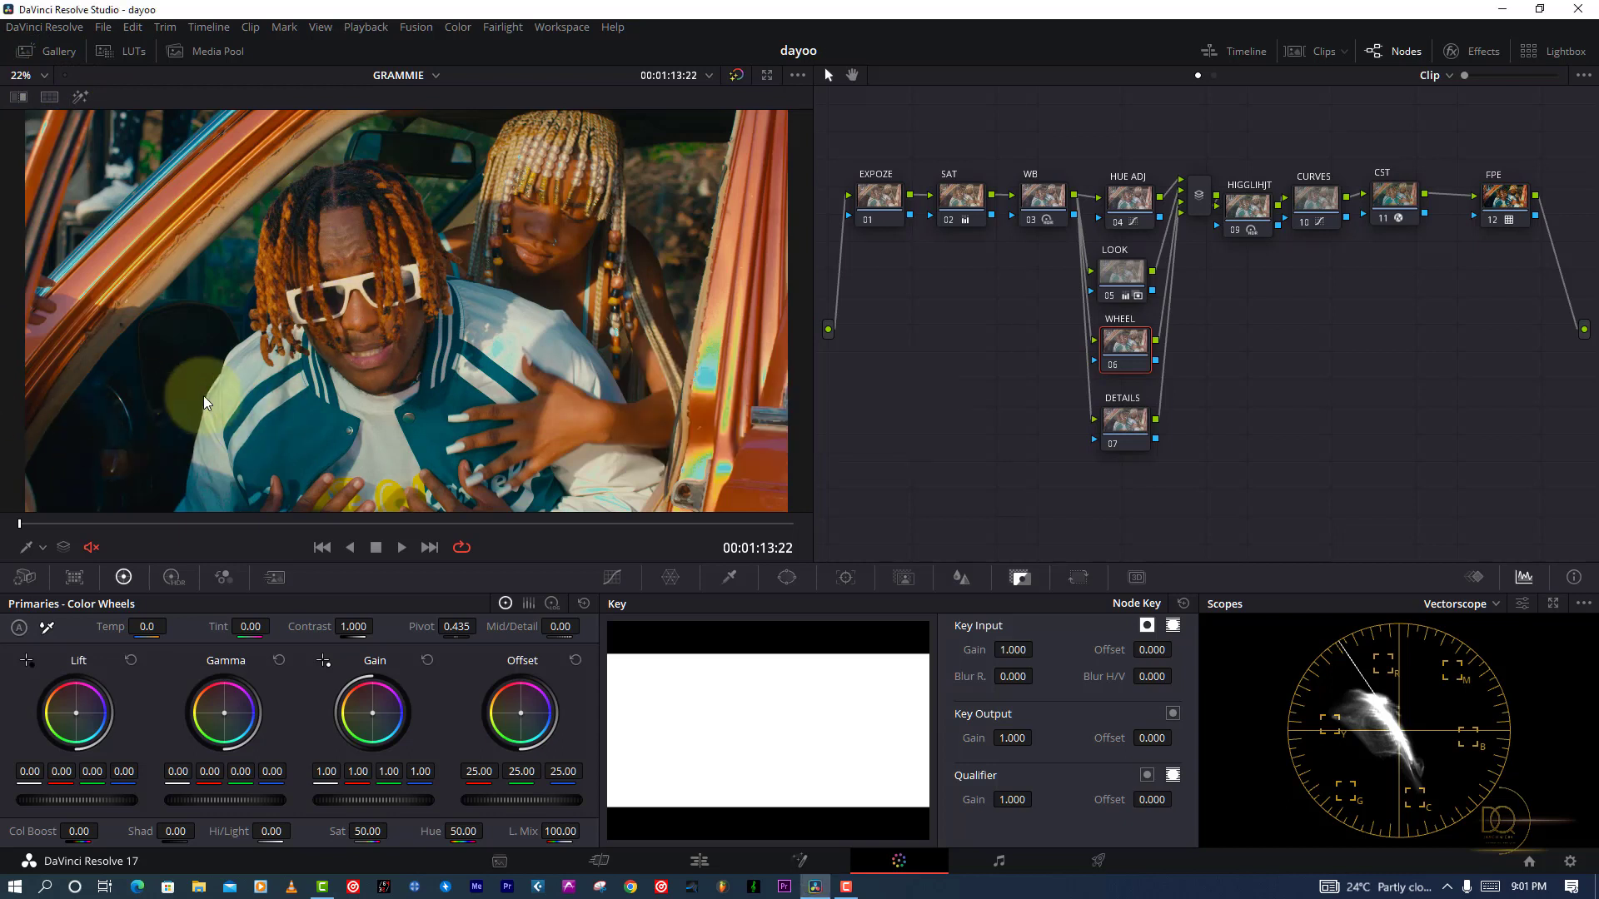
{"action": "key", "text": "ctrl+f"}
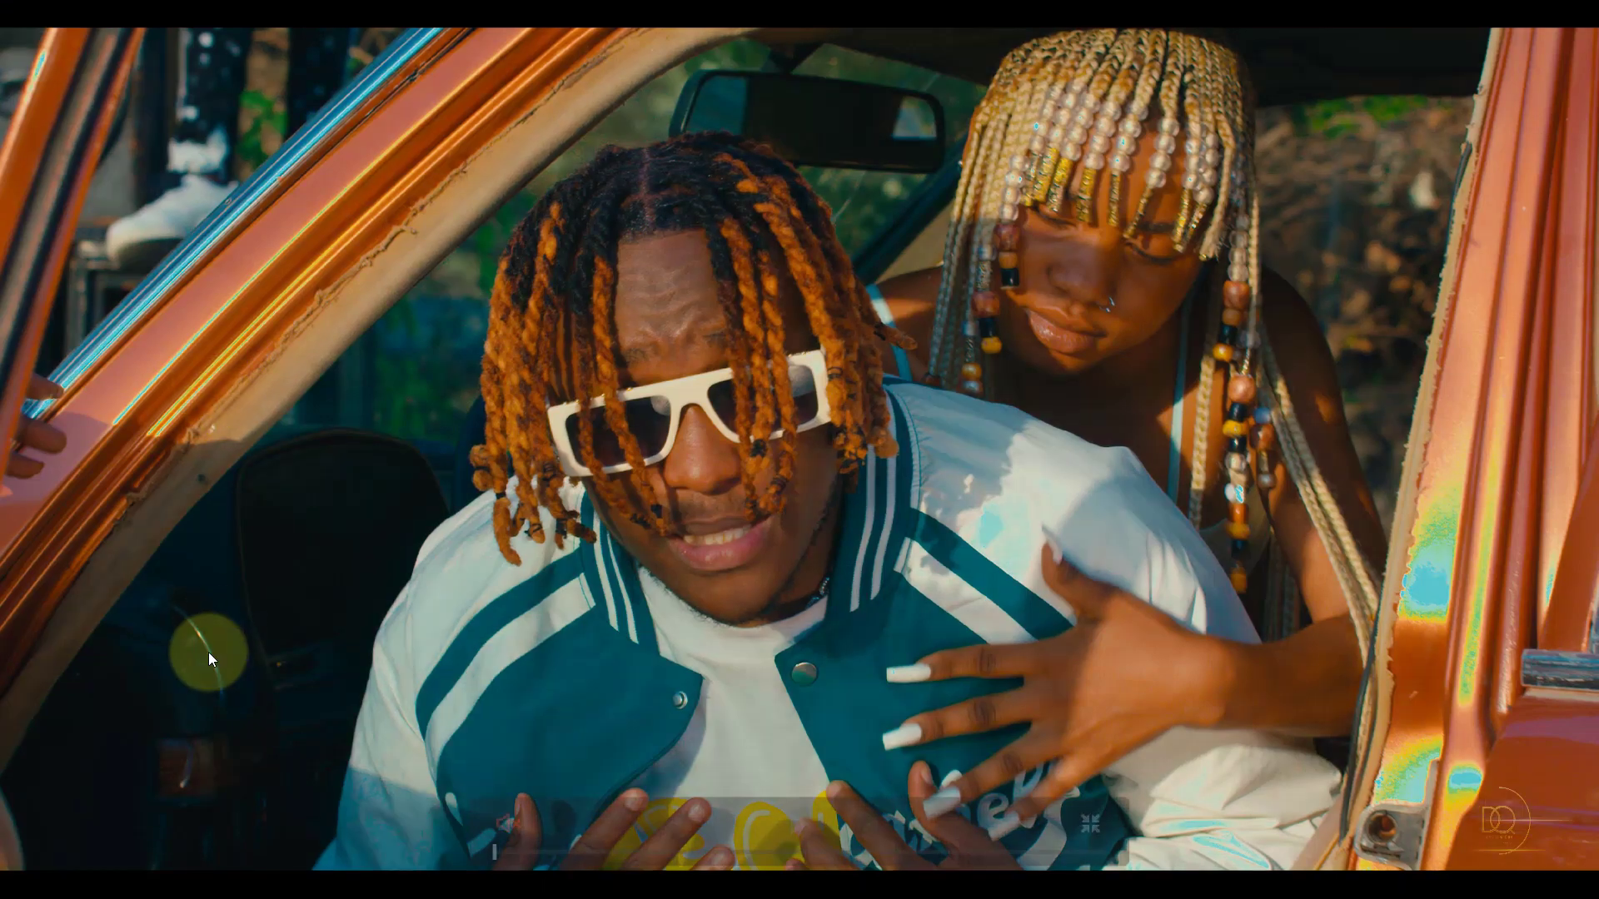
{"action": "key", "text": "ctrl+f"}
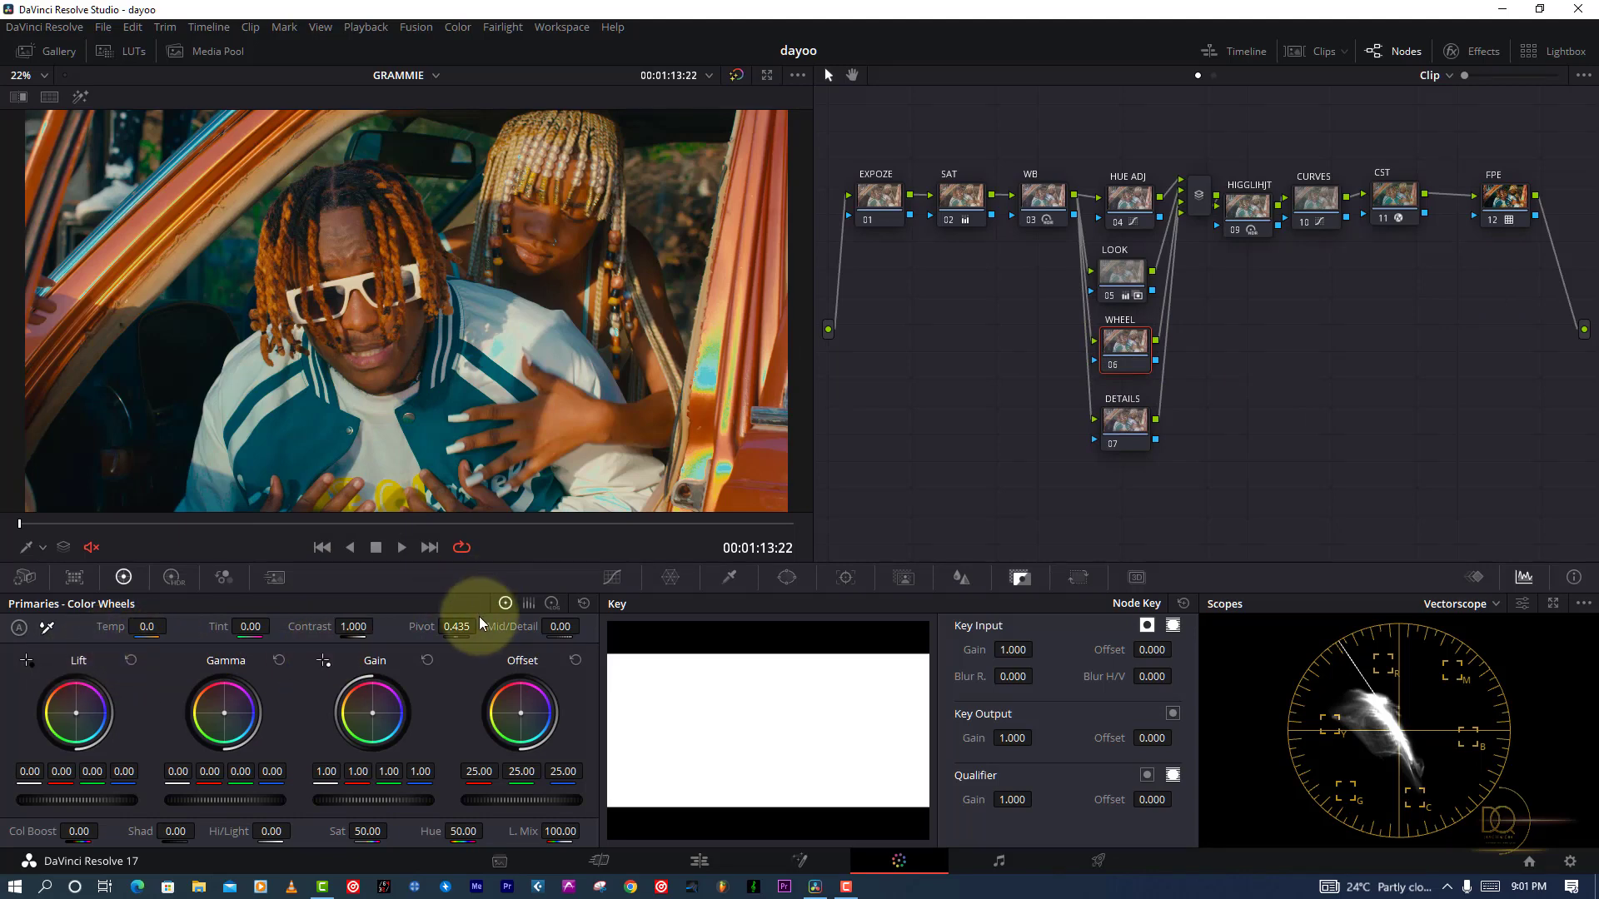
Step: In the WHEEL node's log wheels, set the low range to 0.611 and tint the Shadow wheel to red 0.08, green -0.04, blue 0.10
{"action": "left_click", "coordinate": [551, 603]}
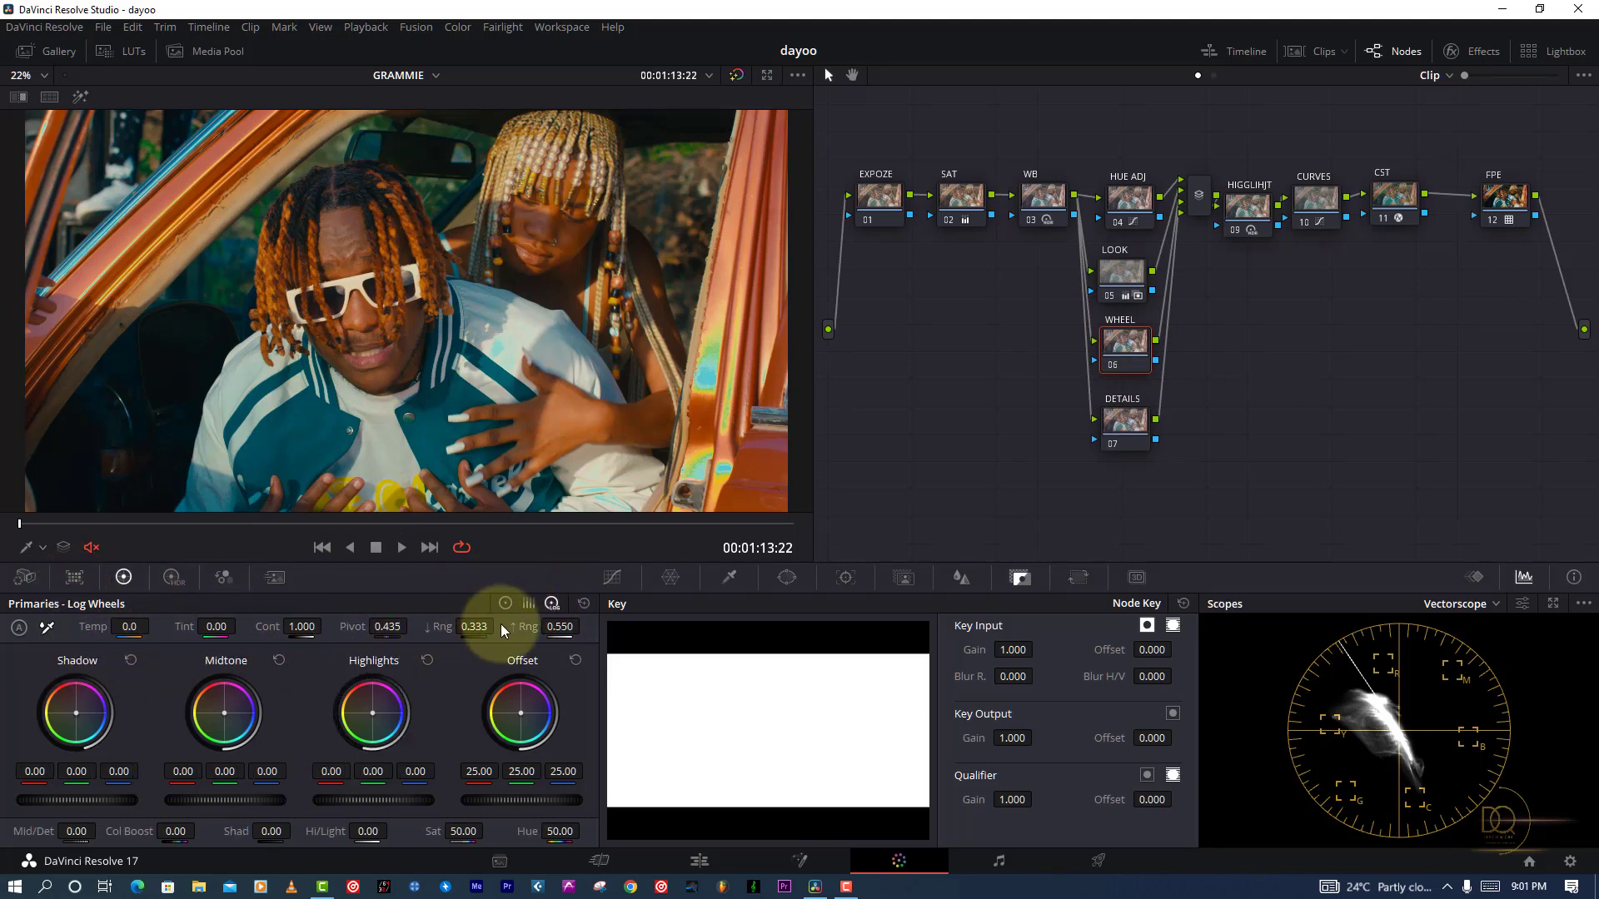
{"action": "left_click_drag", "start_coordinate": [503, 630], "coordinate": [604, 630]}
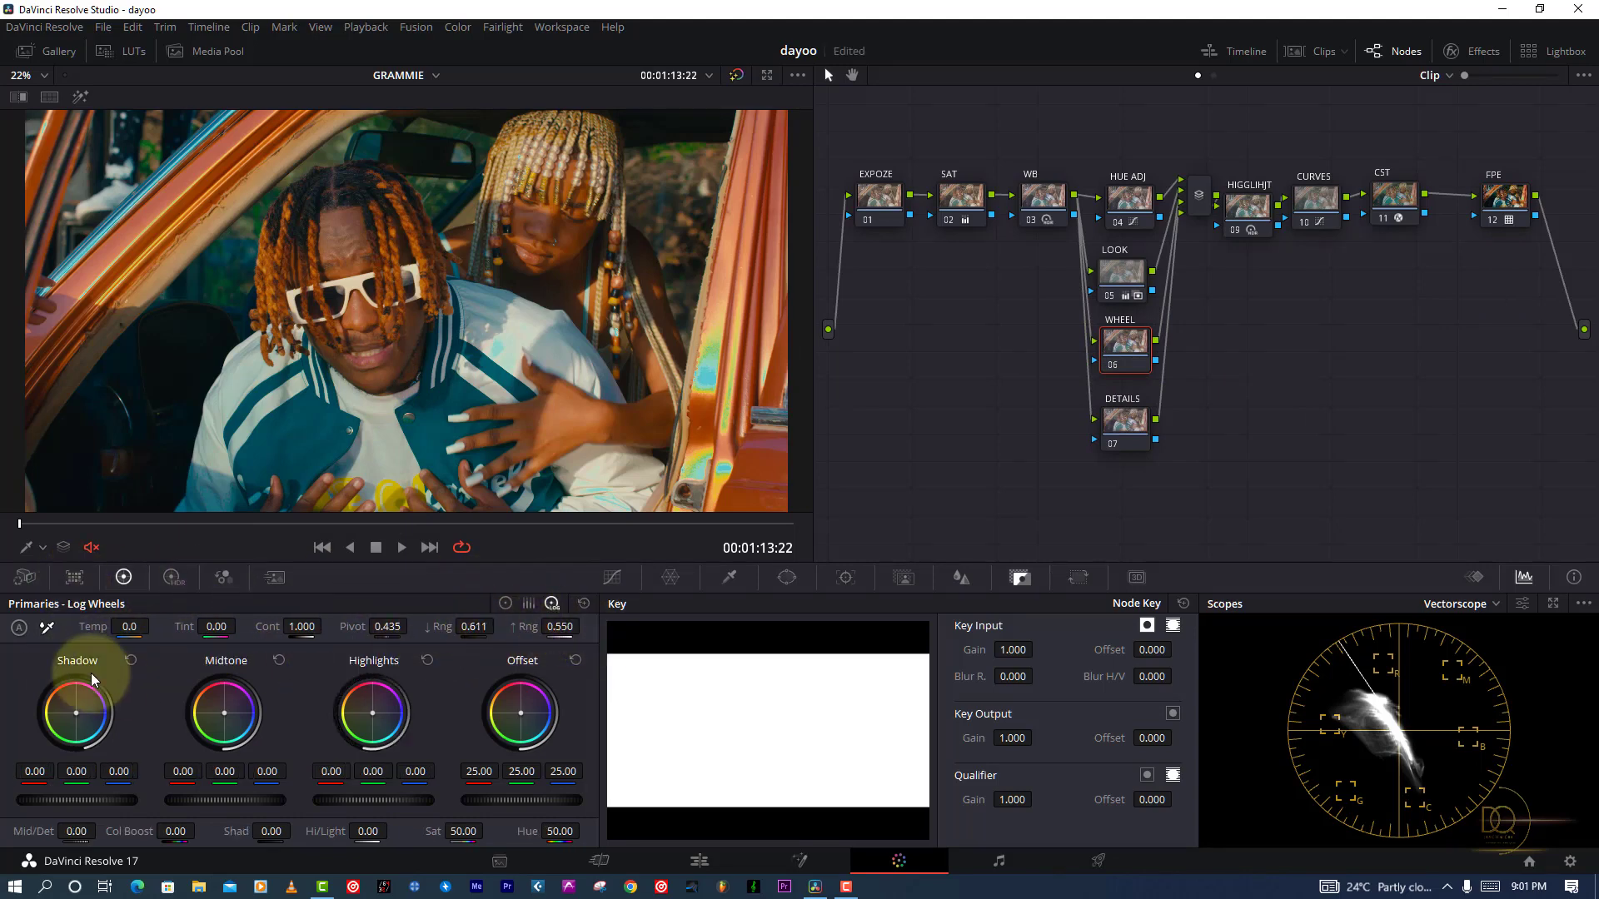
{"action": "mouse_move", "coordinate": [93, 680]}
{"action": "left_mouse_down"}
{"action": "mouse_move", "coordinate": [72, 718]}
{"action": "mouse_move", "coordinate": [107, 692]}
{"action": "left_mouse_up"}
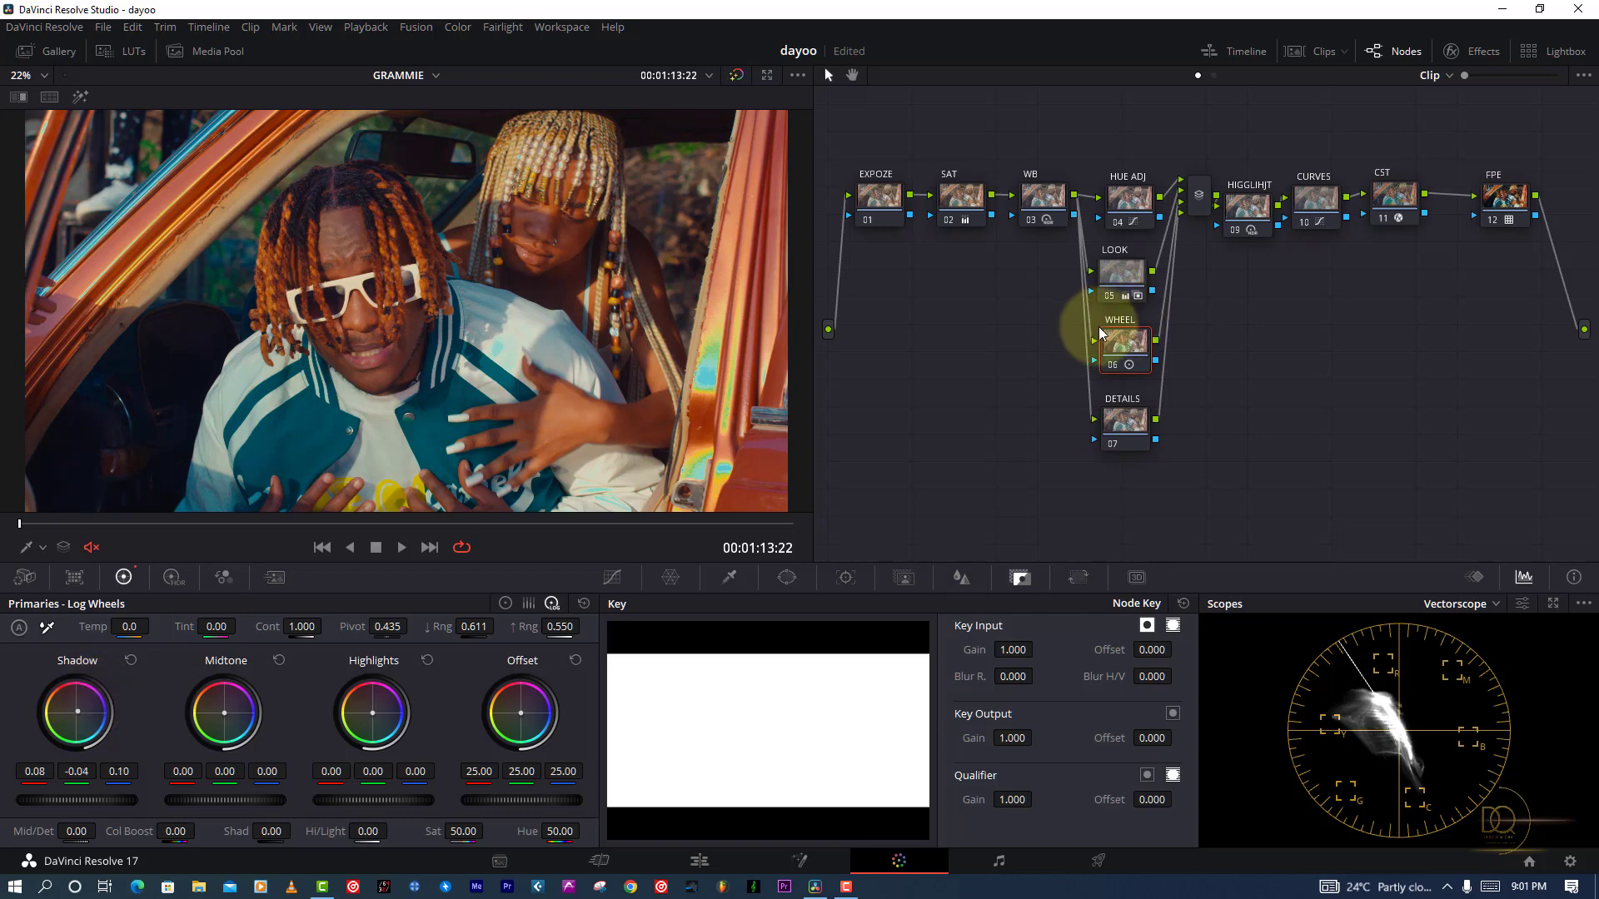
{"action": "left_click", "coordinate": [1116, 369]}
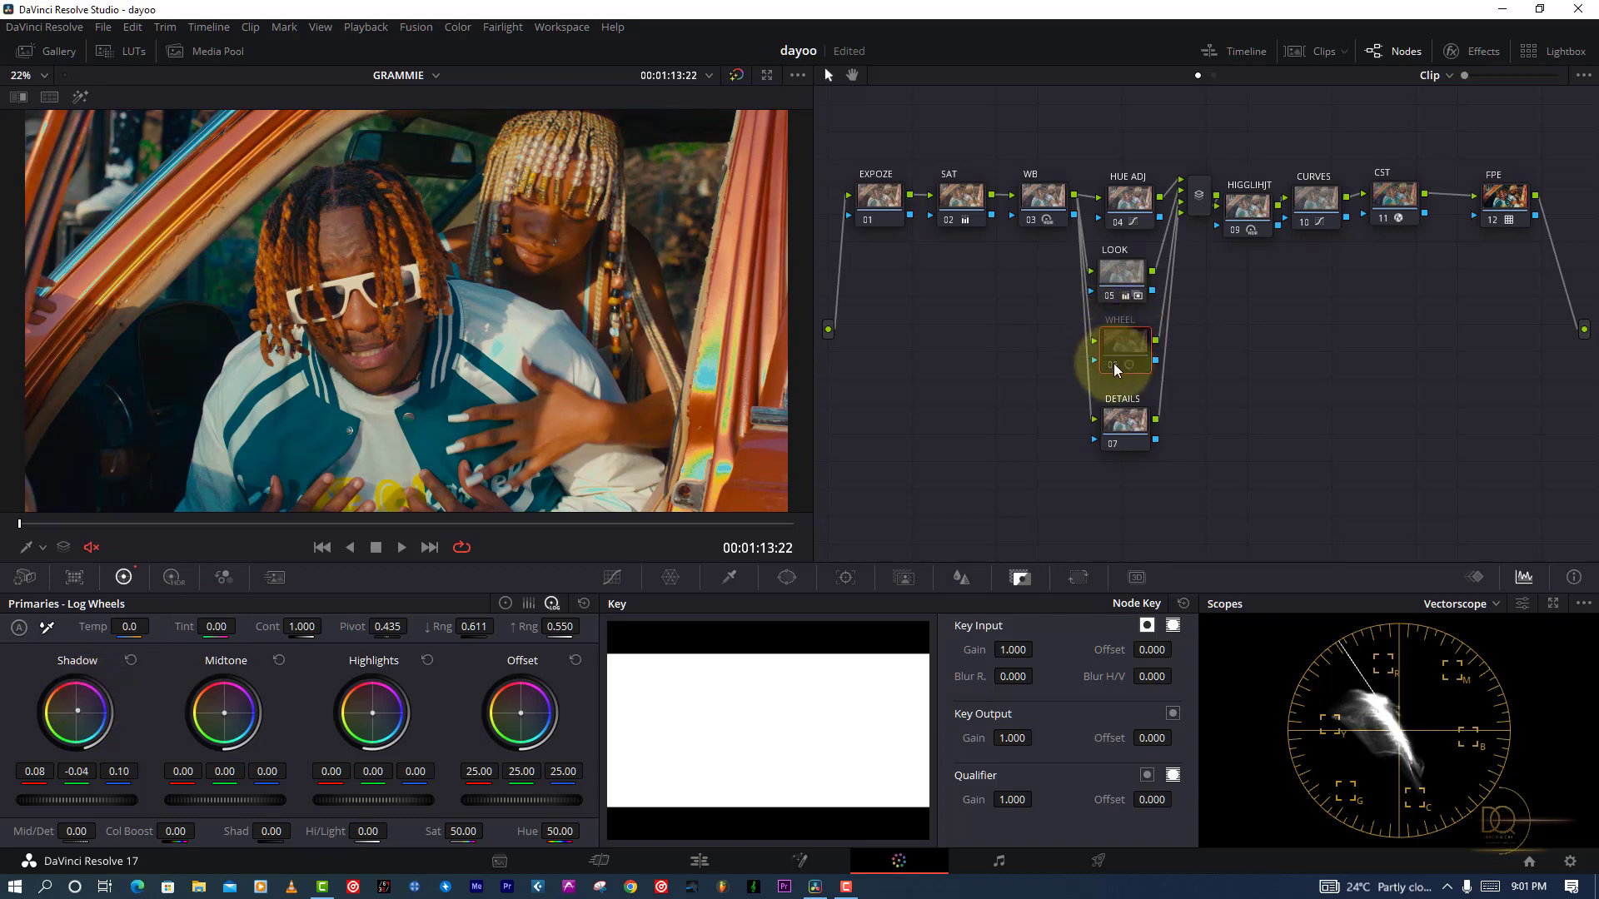
{"action": "left_click", "coordinate": [1116, 369]}
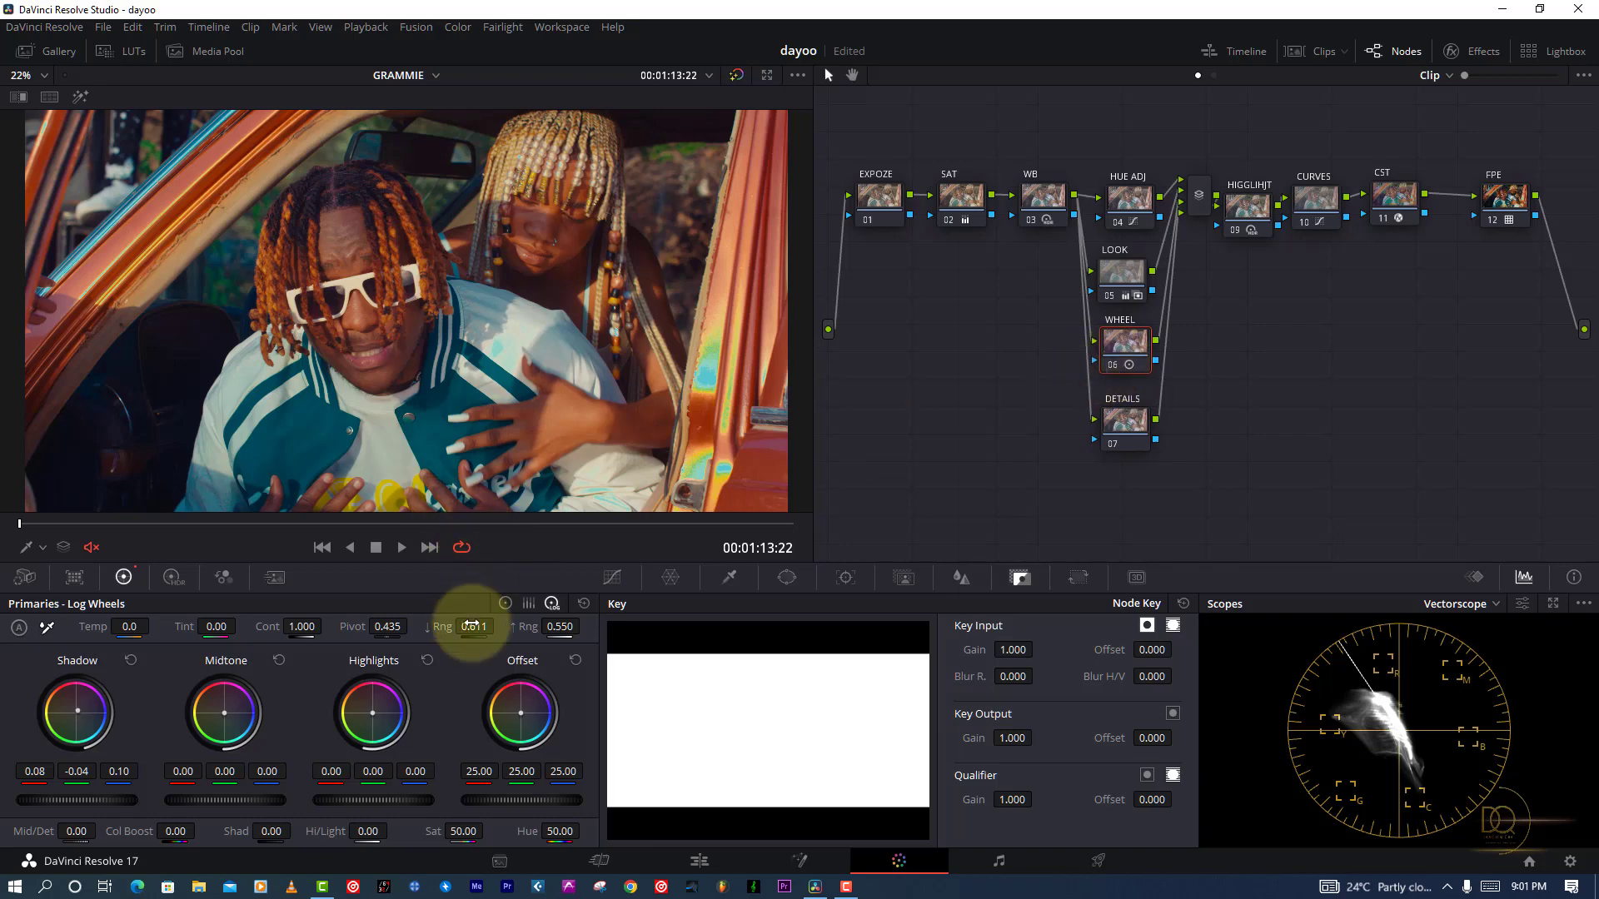
Step: Refine the WHEEL node's low range to 0.411, comparing the shot with and without the shadow tint
{"action": "left_click_drag", "start_coordinate": [472, 626], "coordinate": [366, 670]}
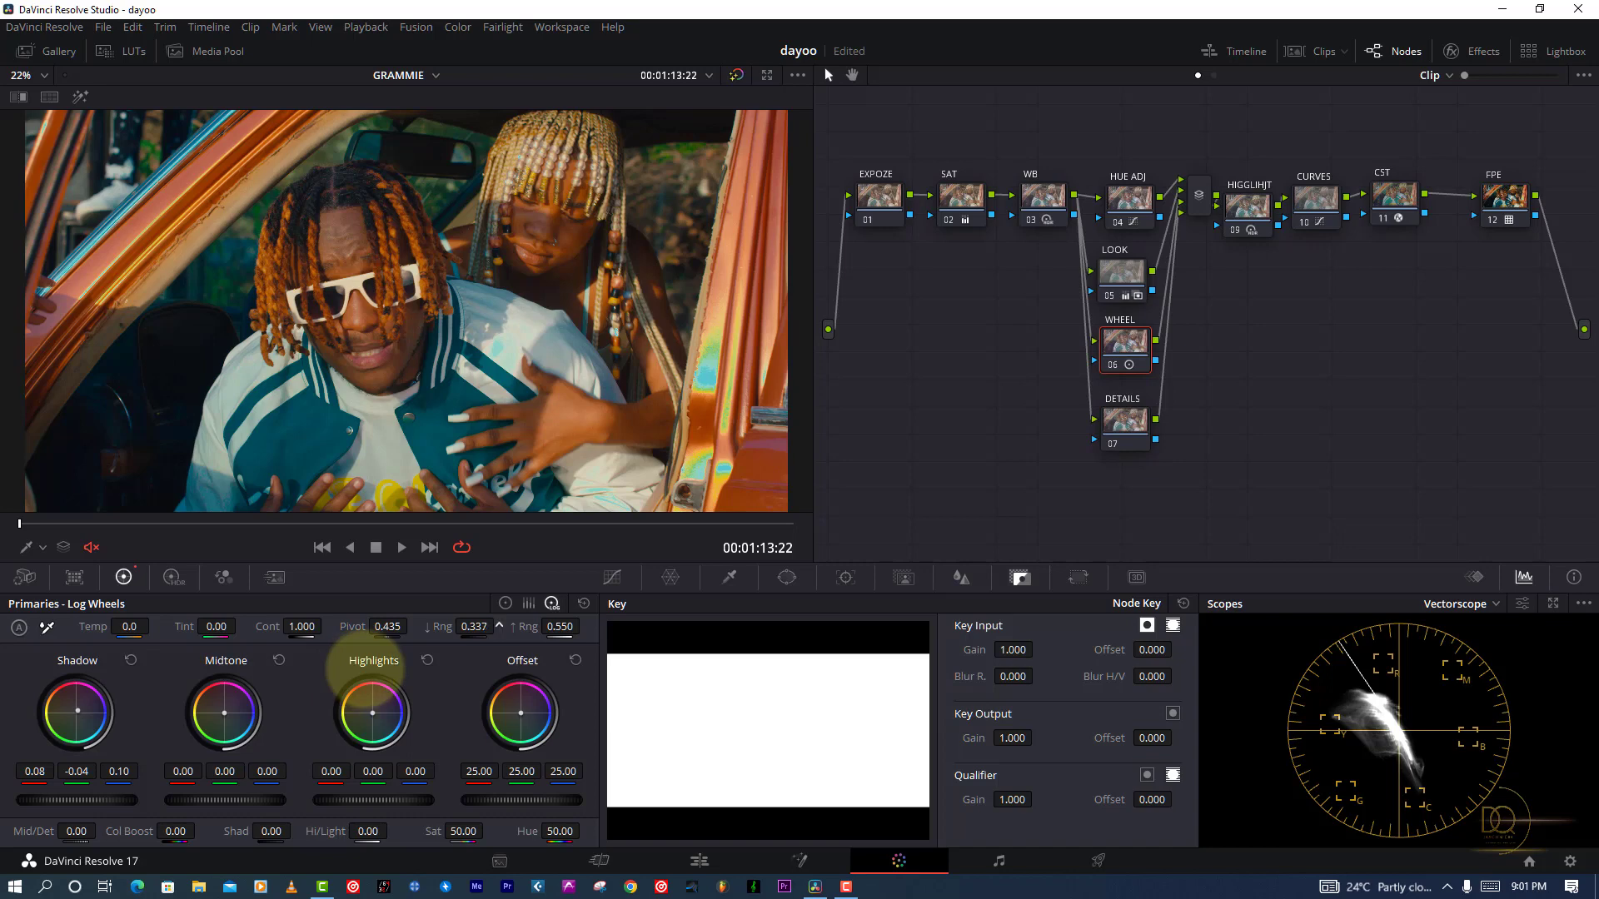
{"action": "left_click", "coordinate": [1112, 367]}
{"action": "left_click", "coordinate": [1111, 366]}
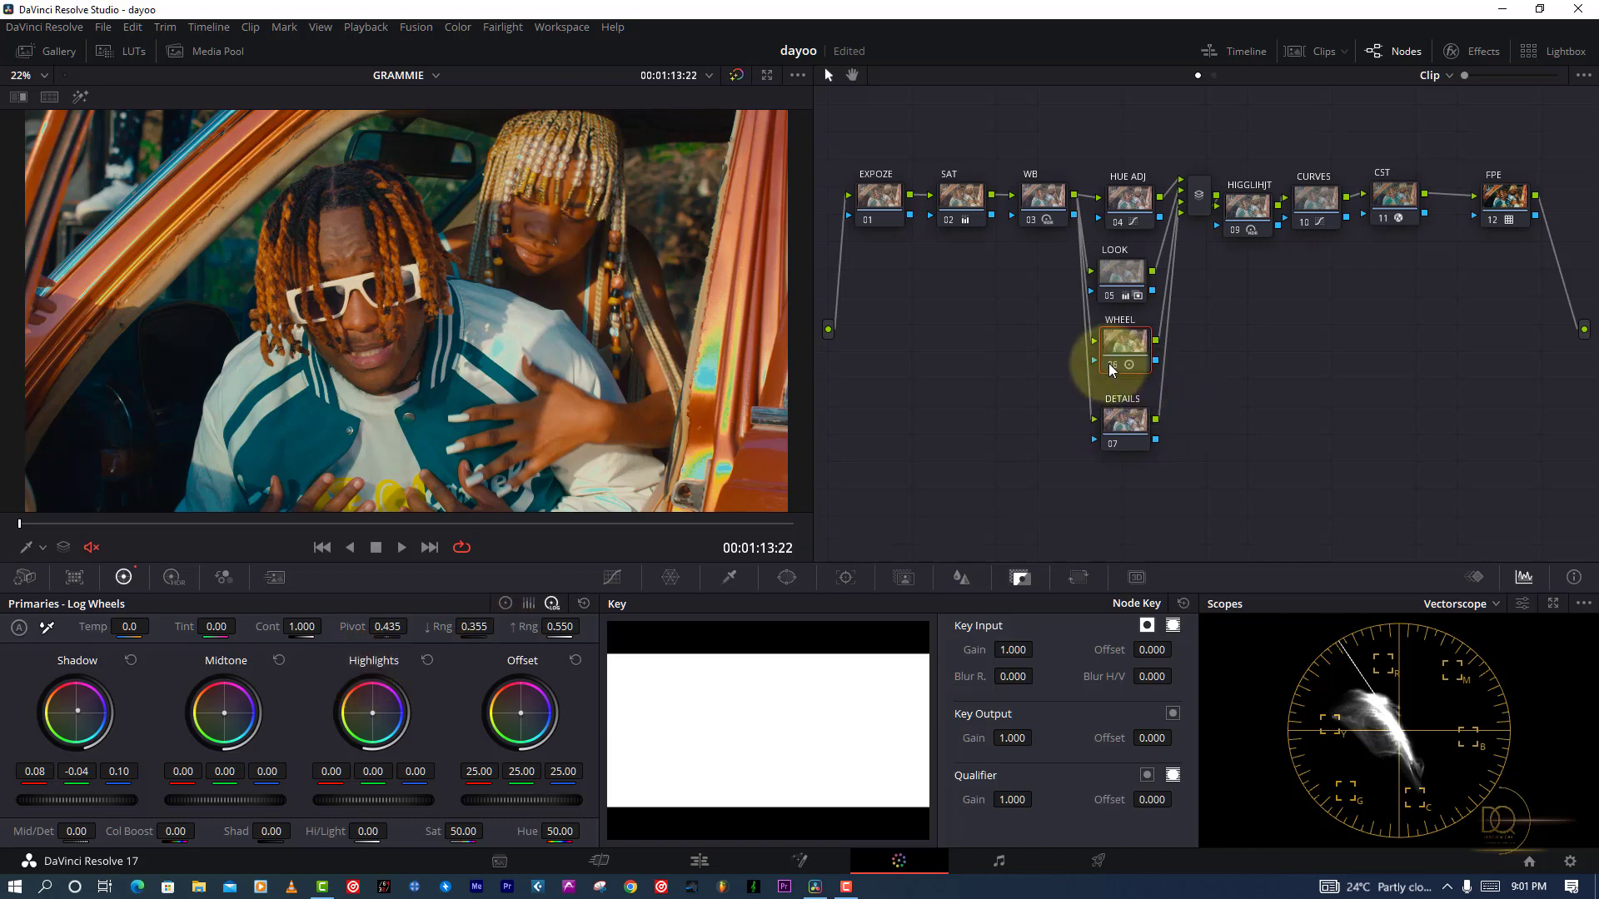
{"action": "left_click_drag", "start_coordinate": [475, 627], "coordinate": [498, 626]}
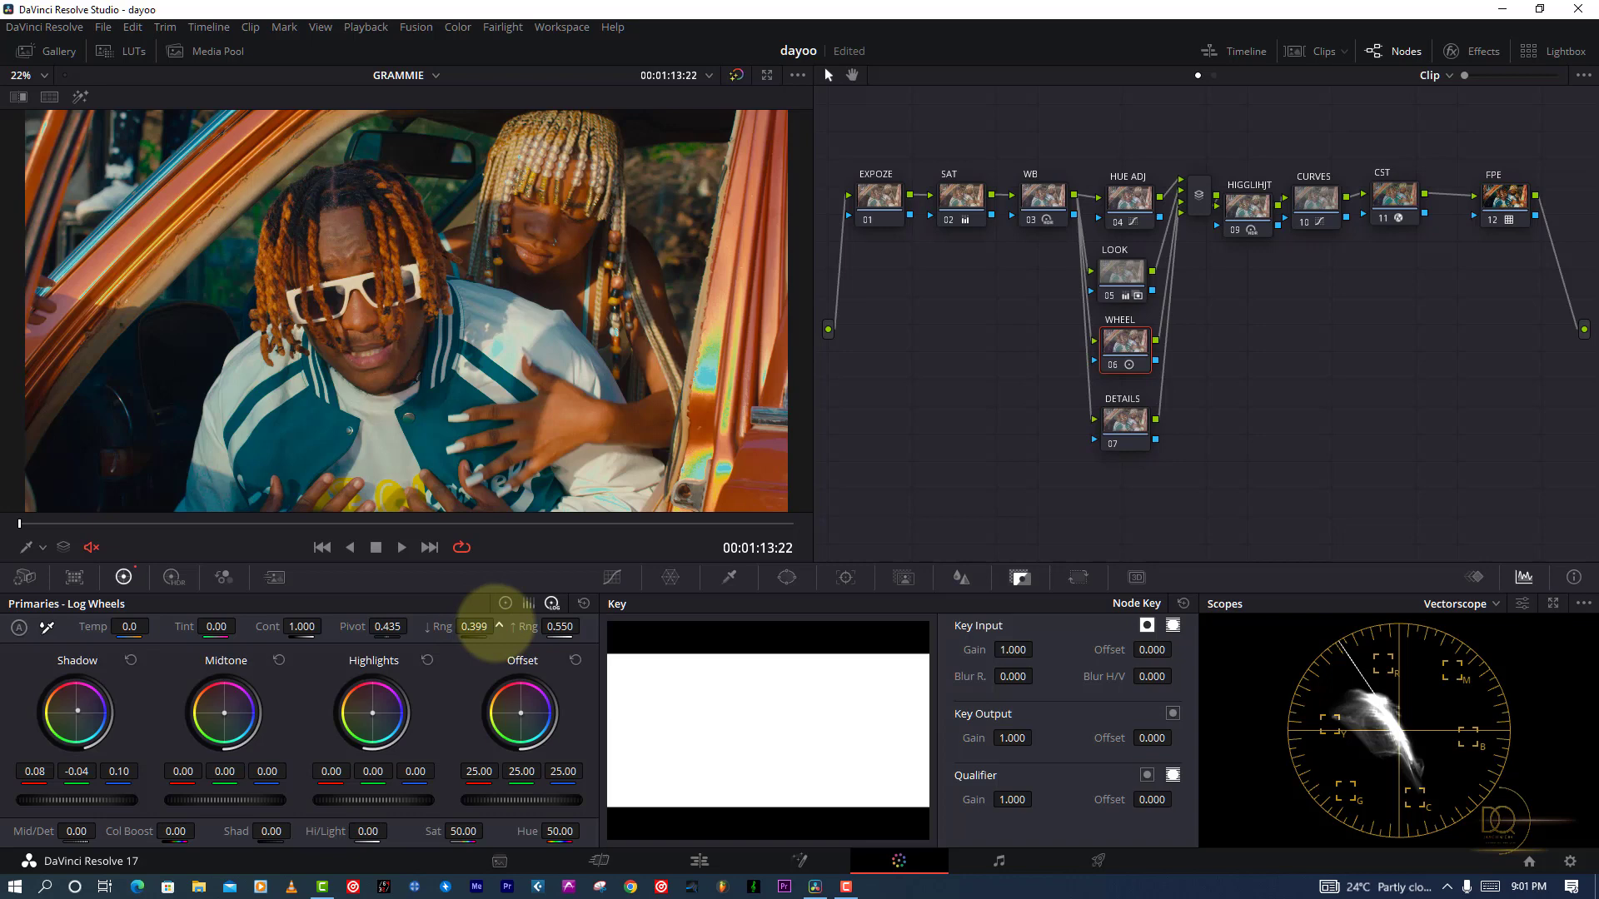
{"action": "left_click_drag", "start_coordinate": [1101, 370], "coordinate": [1105, 366]}
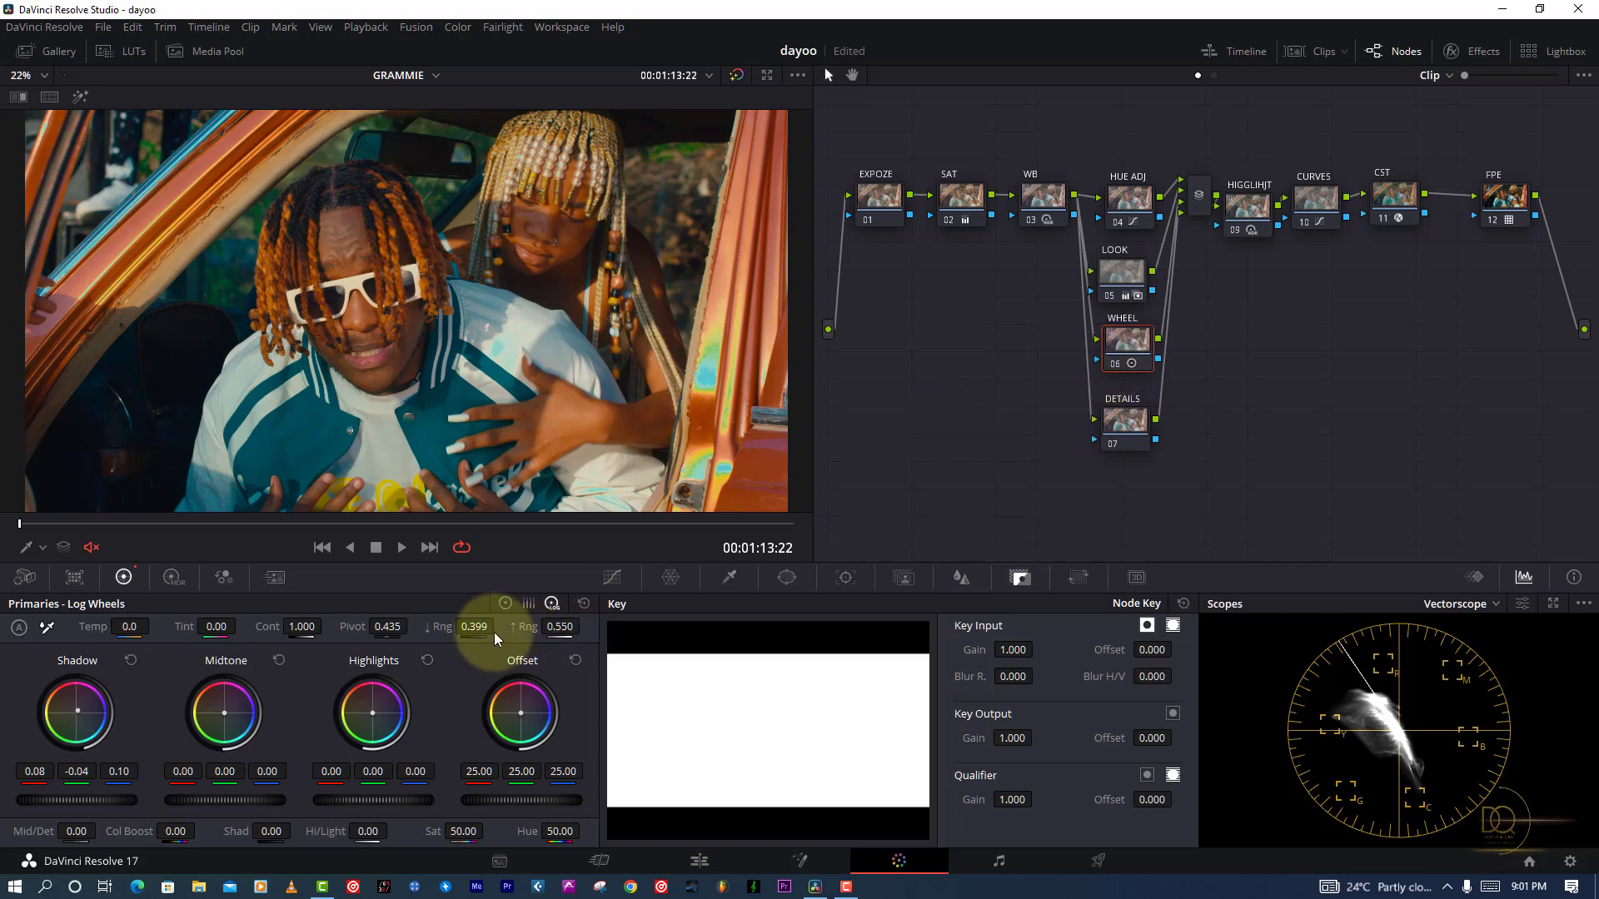
{"action": "left_click_drag", "start_coordinate": [474, 627], "coordinate": [505, 623]}
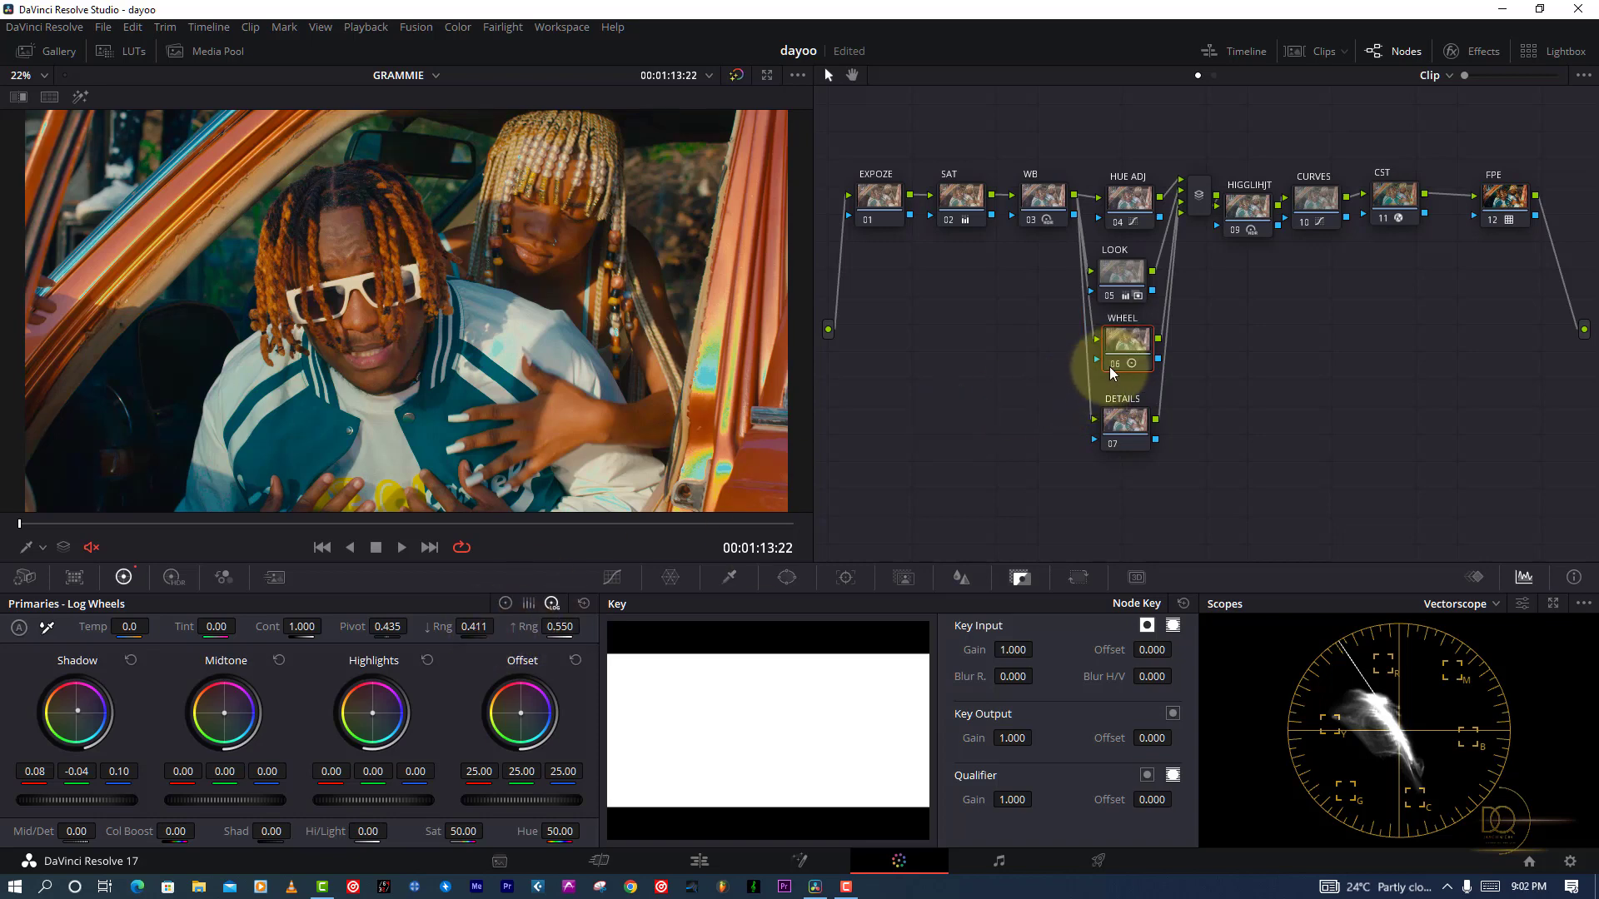
Step: Inspect the WHEEL node's shadow tint in full screen and return to the normal view
{"action": "key", "text": "ctrl+f"}
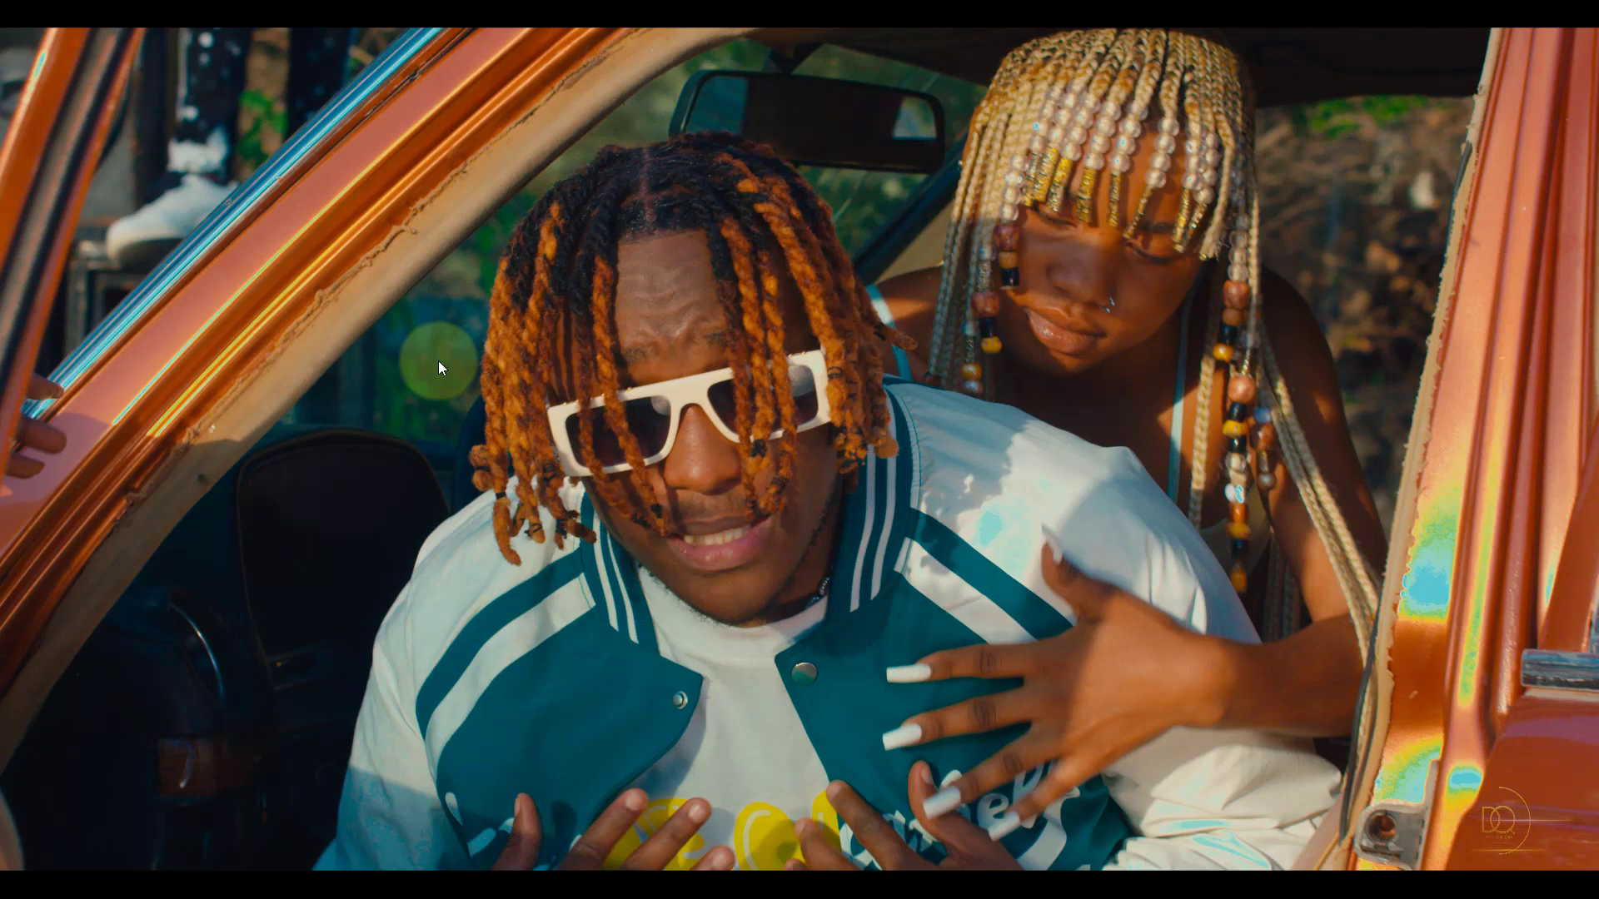
{"action": "key", "text": "ctrl+f"}
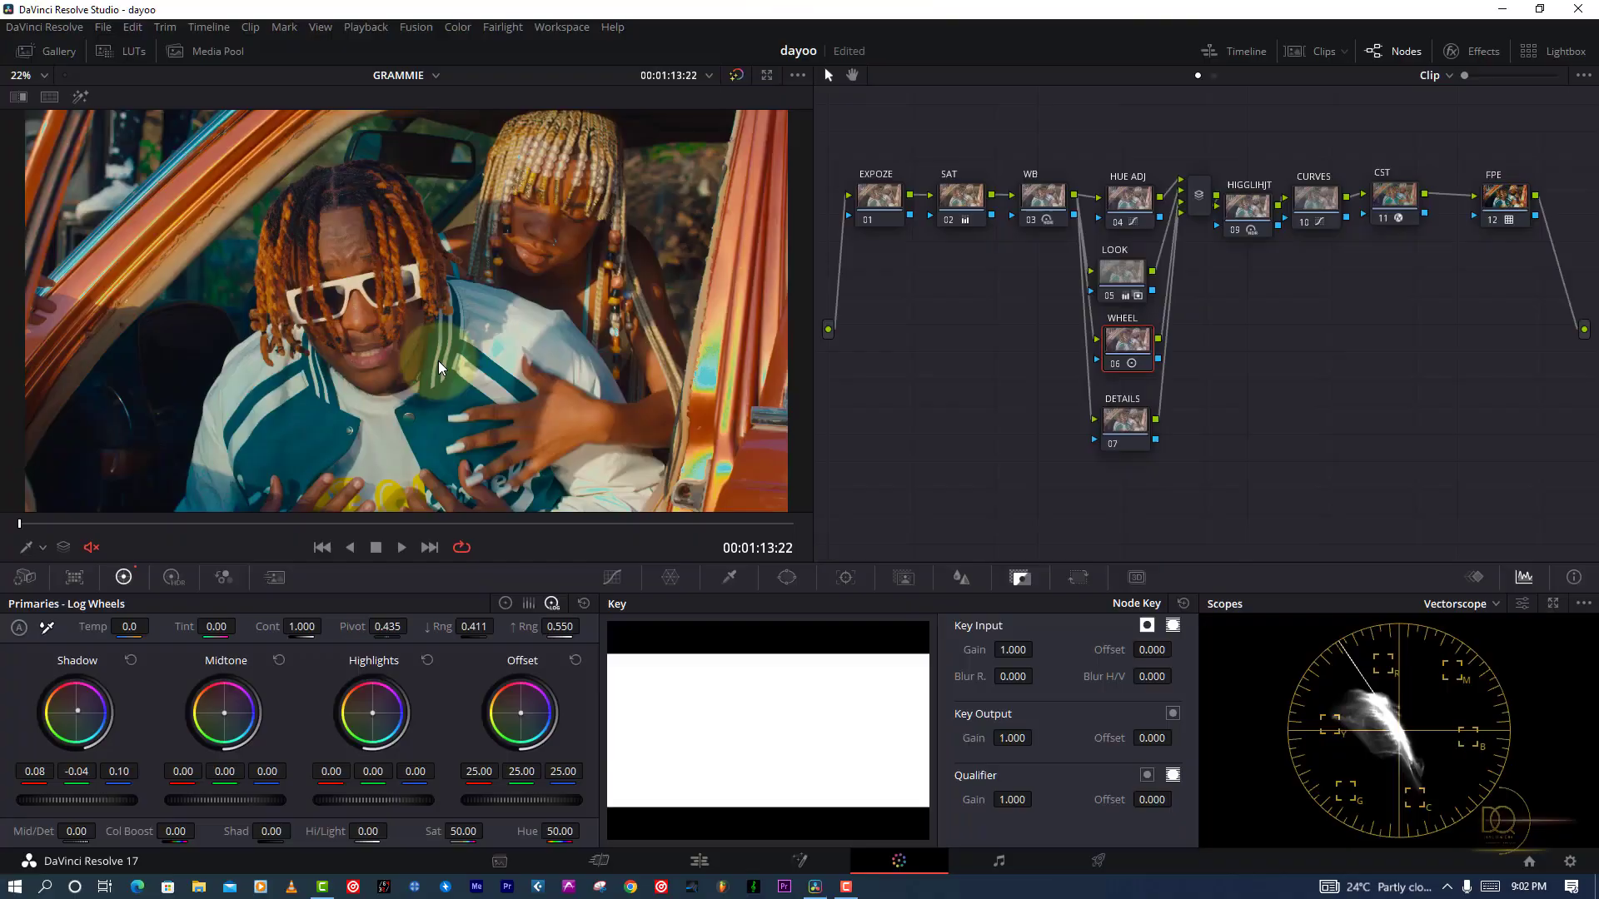
{"action": "right_click", "coordinate": [438, 362]}
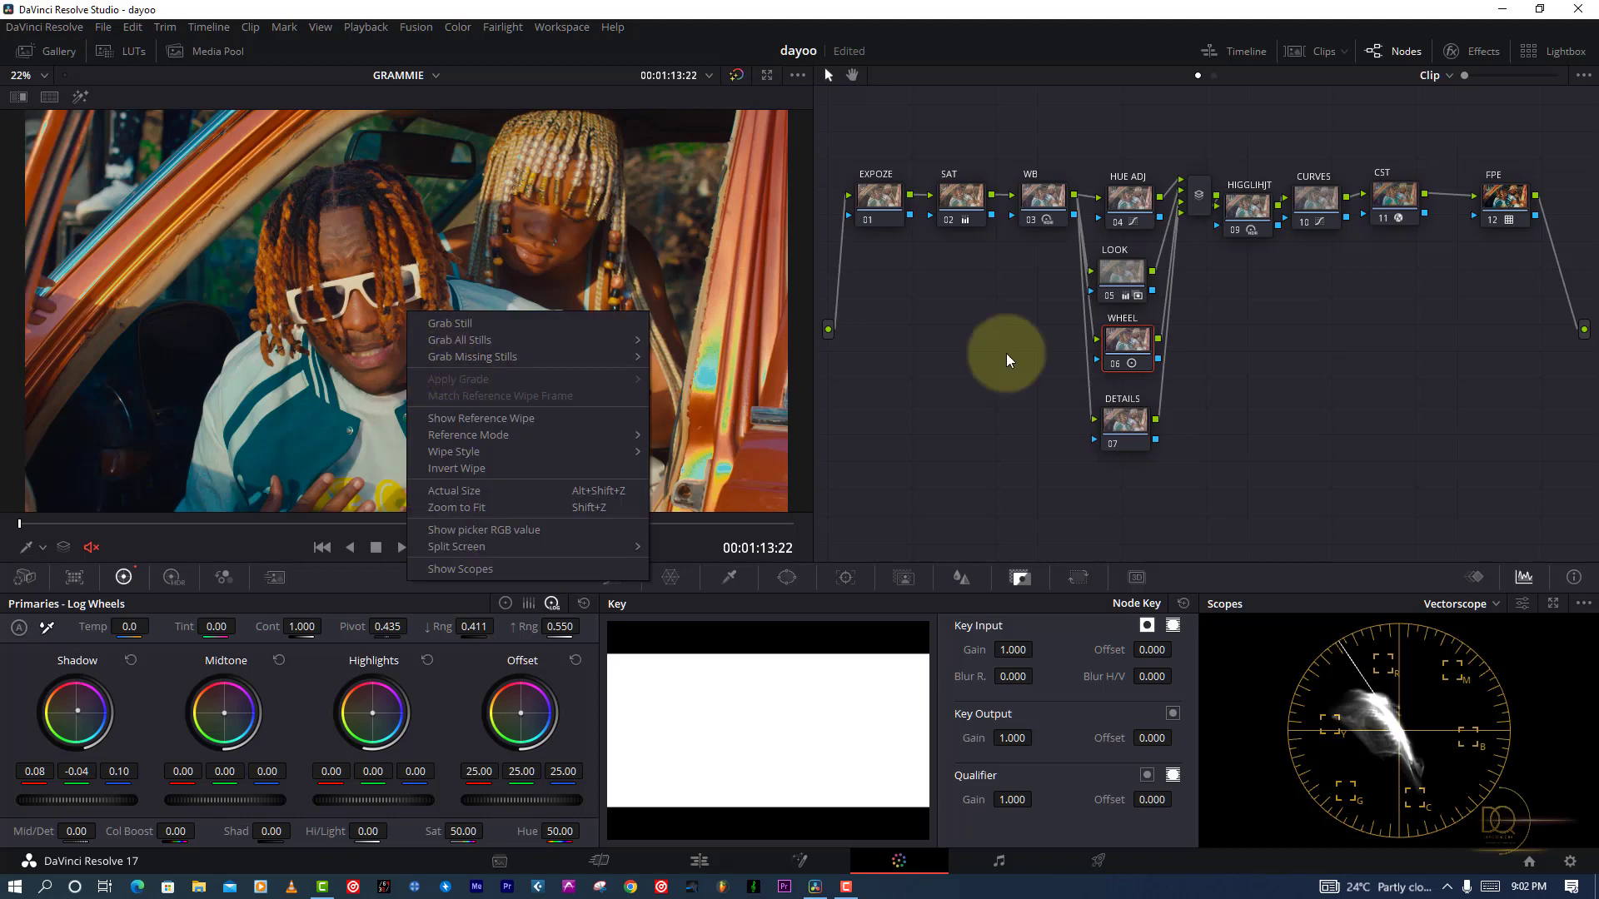
Step: In the DETAILS node's color wheels, raise Mid/Detail to 51.50 and inspect the sharpened shot in full screen
{"action": "left_click", "coordinate": [1175, 452]}
{"action": "left_click", "coordinate": [1135, 429]}
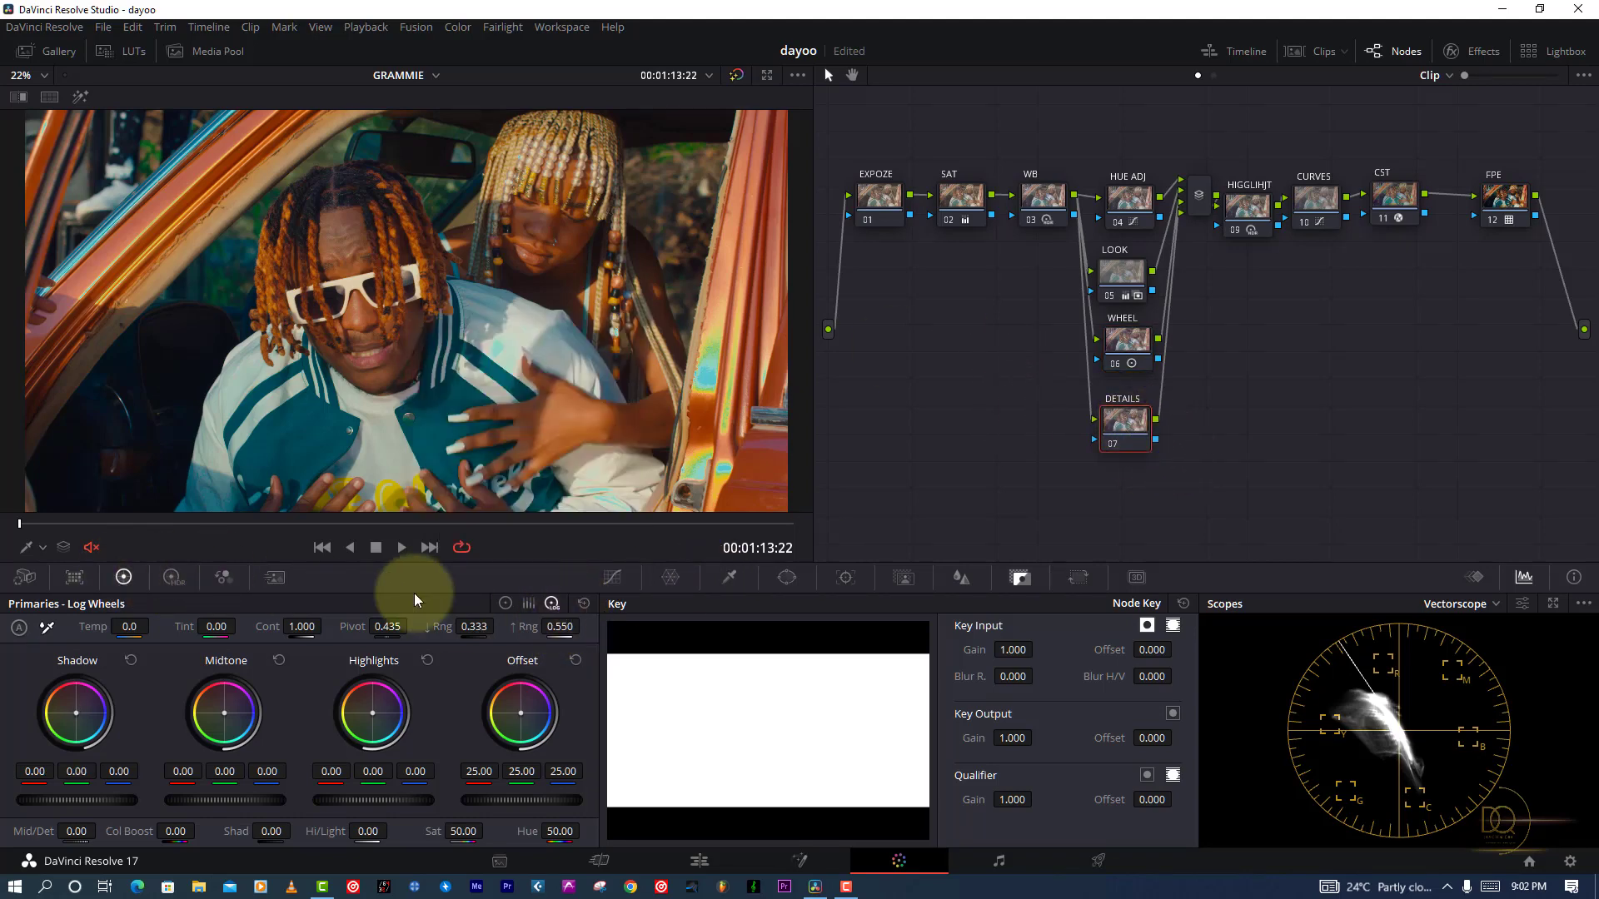
{"action": "left_click", "coordinate": [505, 606]}
{"action": "left_click", "coordinate": [505, 605]}
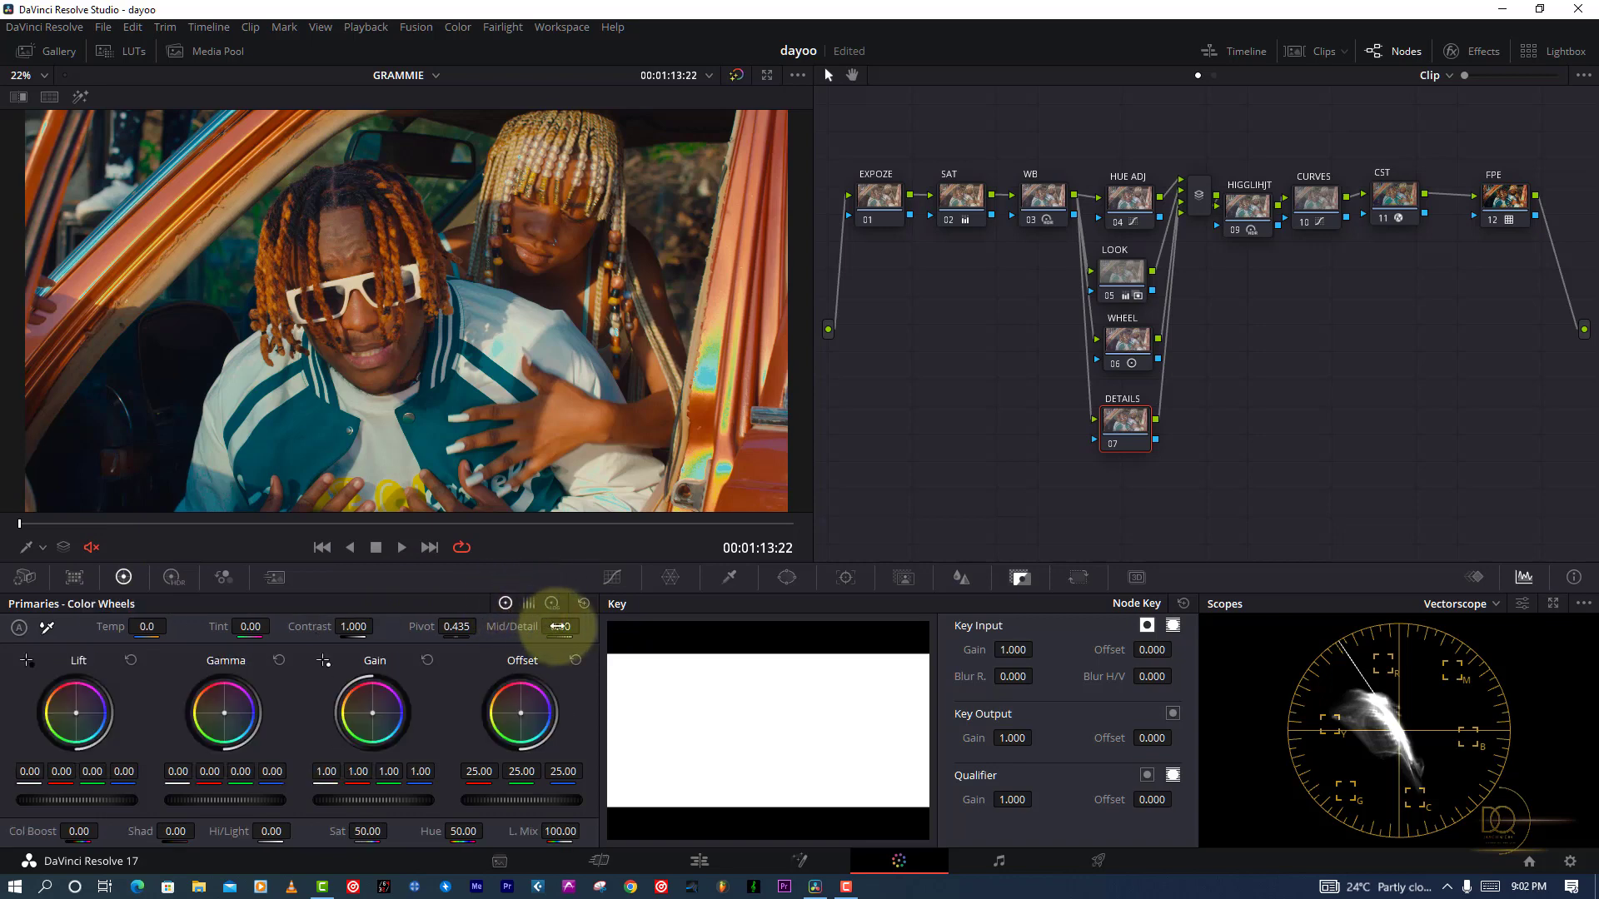
{"action": "left_click_drag", "start_coordinate": [559, 627], "coordinate": [585, 628]}
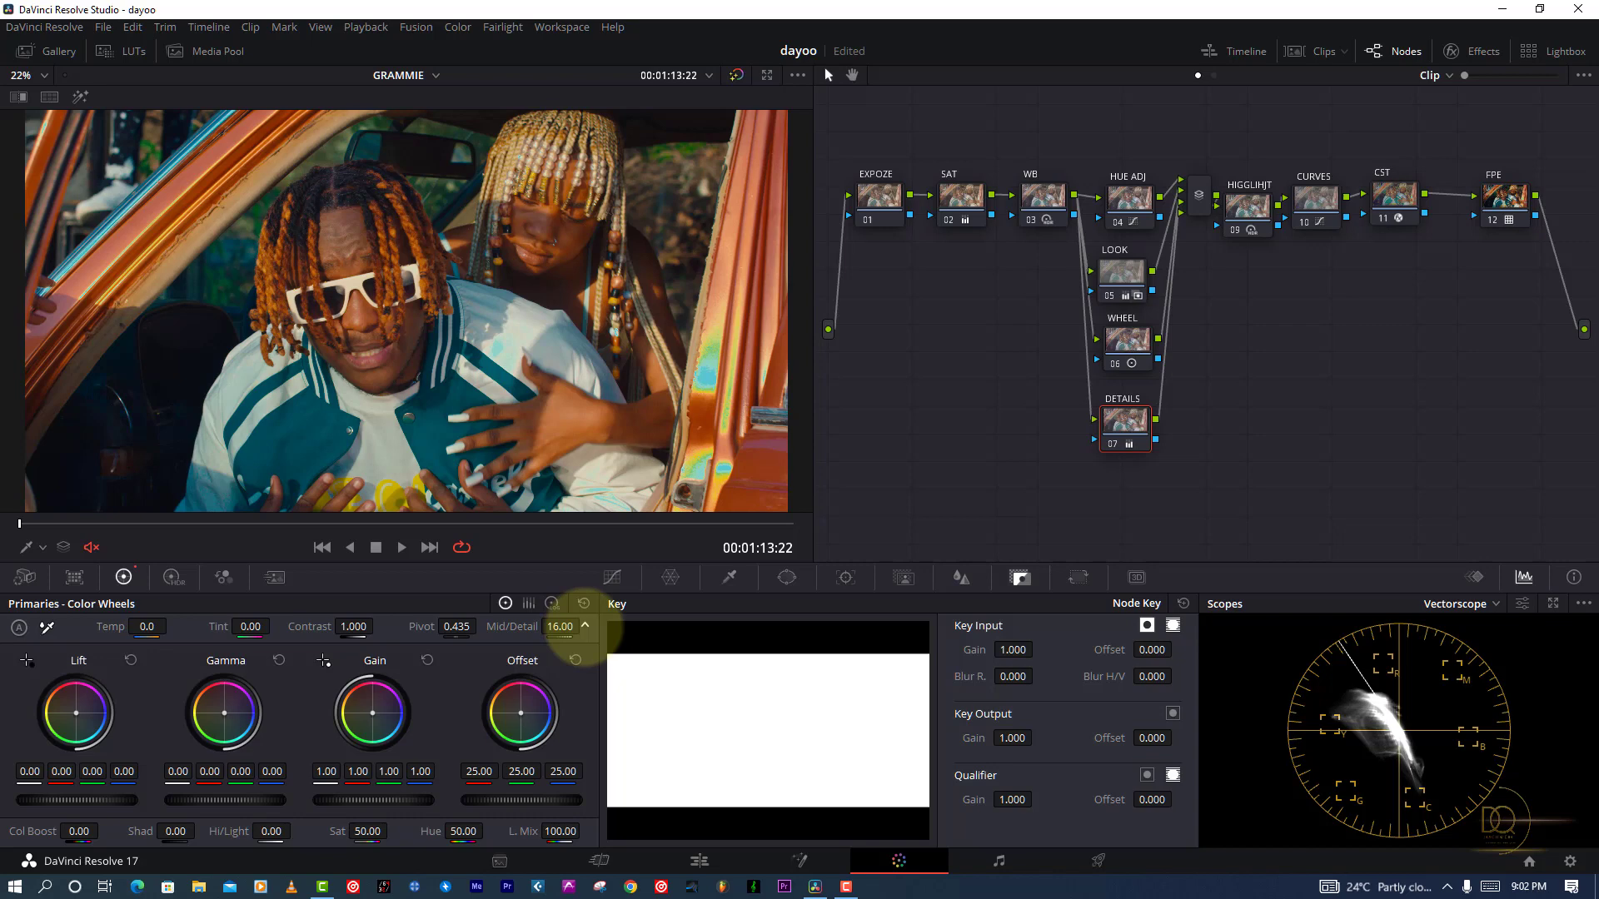
{"action": "left_click_drag", "start_coordinate": [583, 631], "coordinate": [642, 625]}
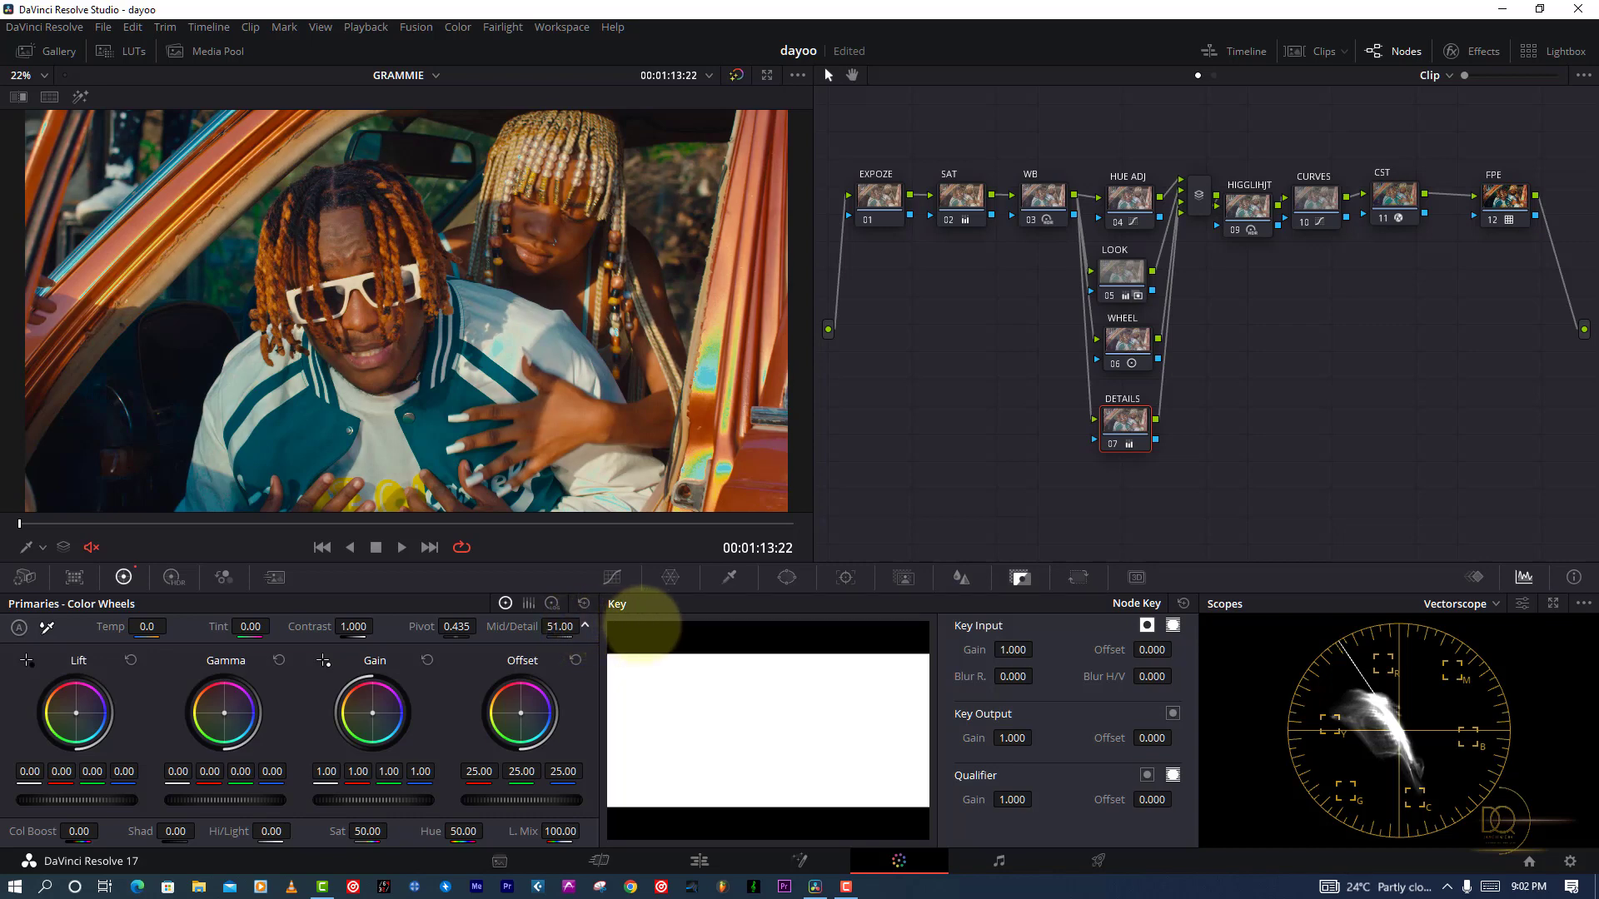
{"action": "key", "text": "space"}
{"action": "key", "text": "ctrl+f"}
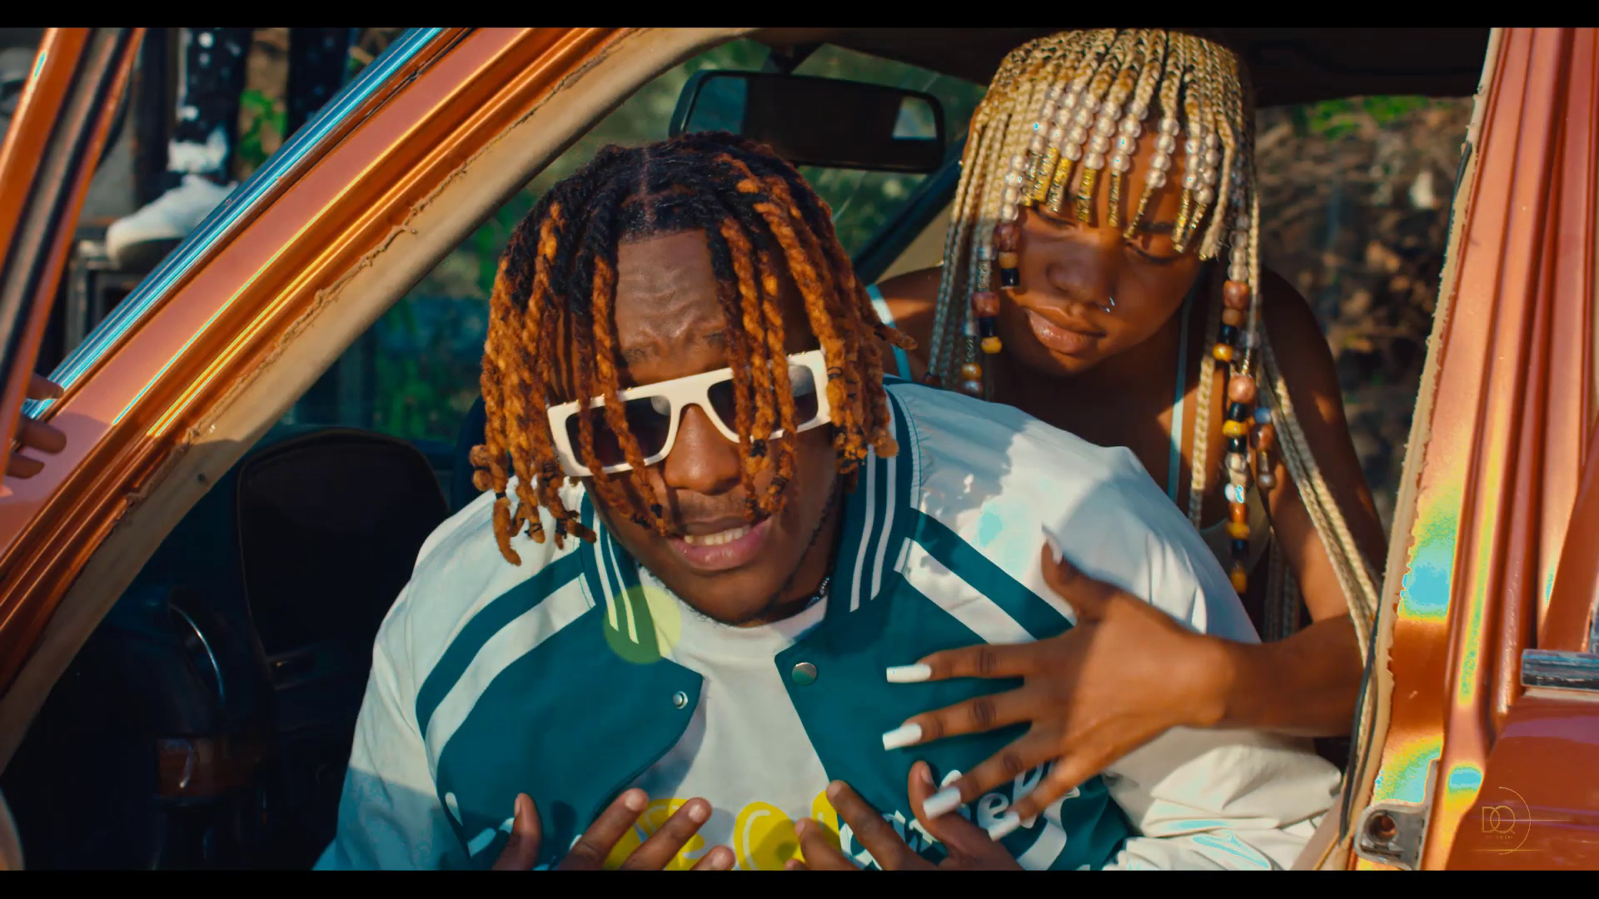
{"action": "key", "text": "Escape"}
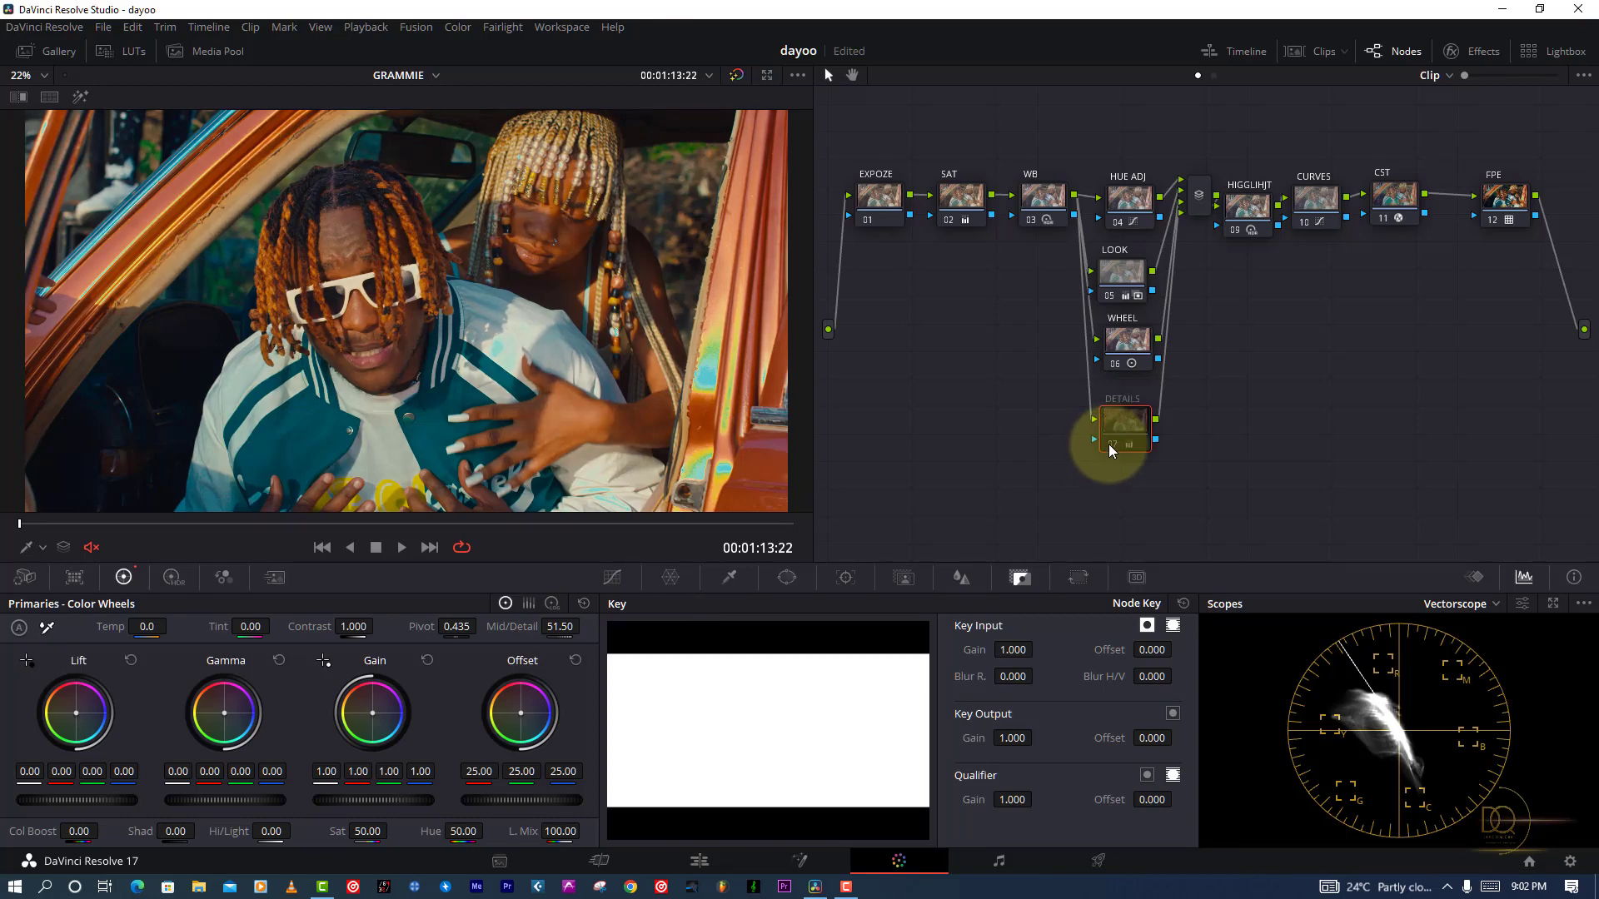
Step: Refine the DETAILS node's Mid/Detail to 50.50, checking the shot in full screen, and save the project
{"action": "left_click_drag", "start_coordinate": [551, 632], "coordinate": [530, 635]}
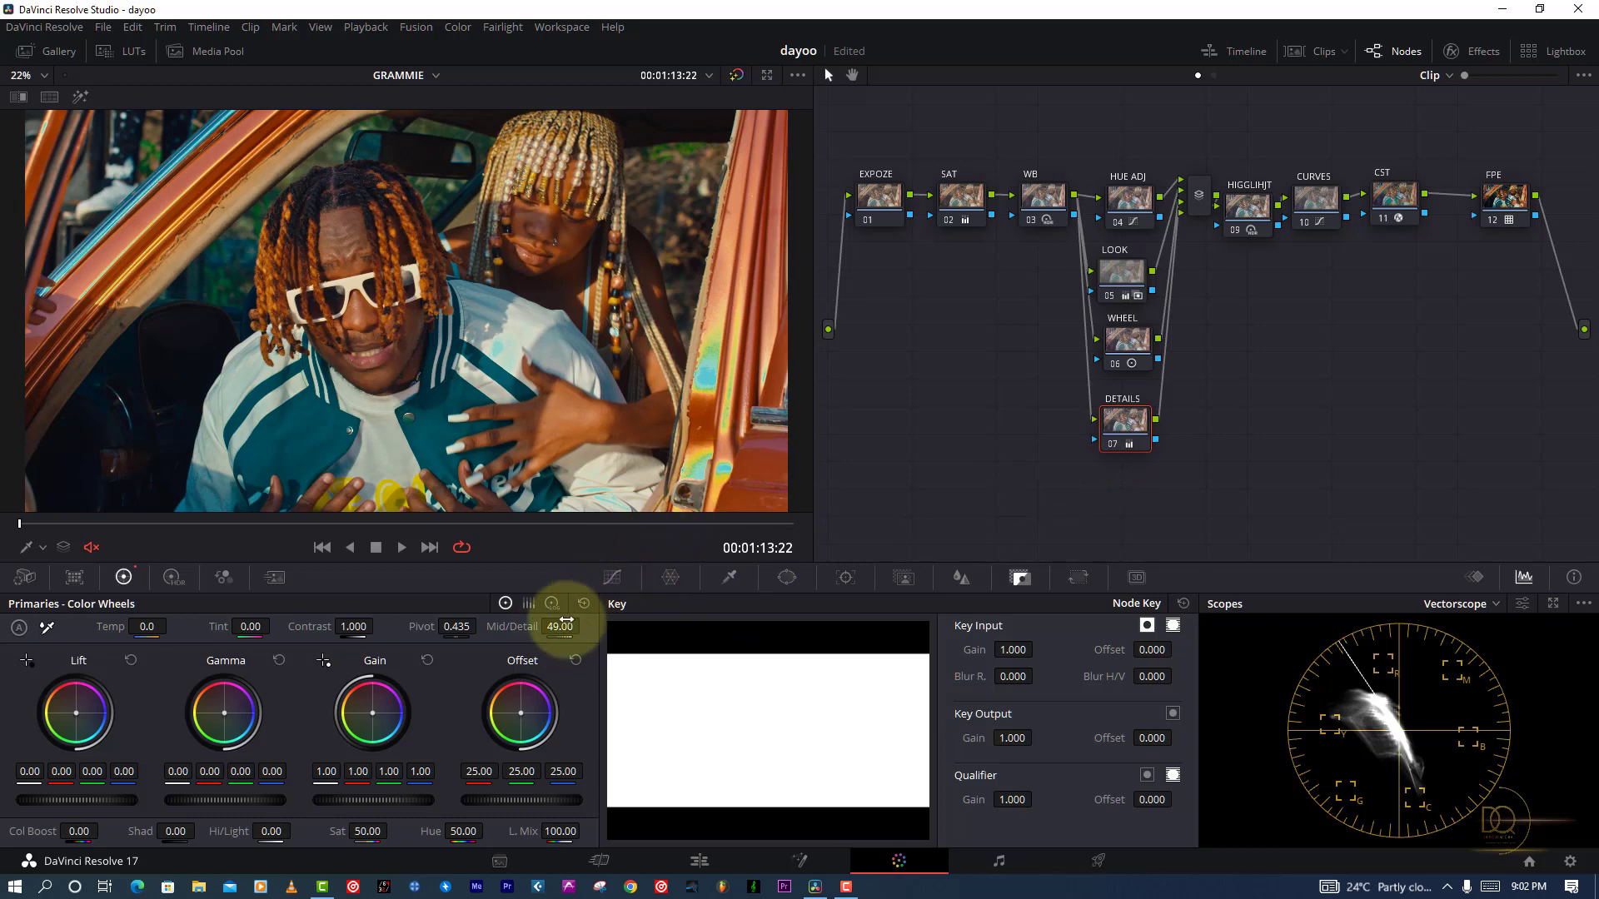
{"action": "left_click_drag", "start_coordinate": [560, 626], "coordinate": [568, 626]}
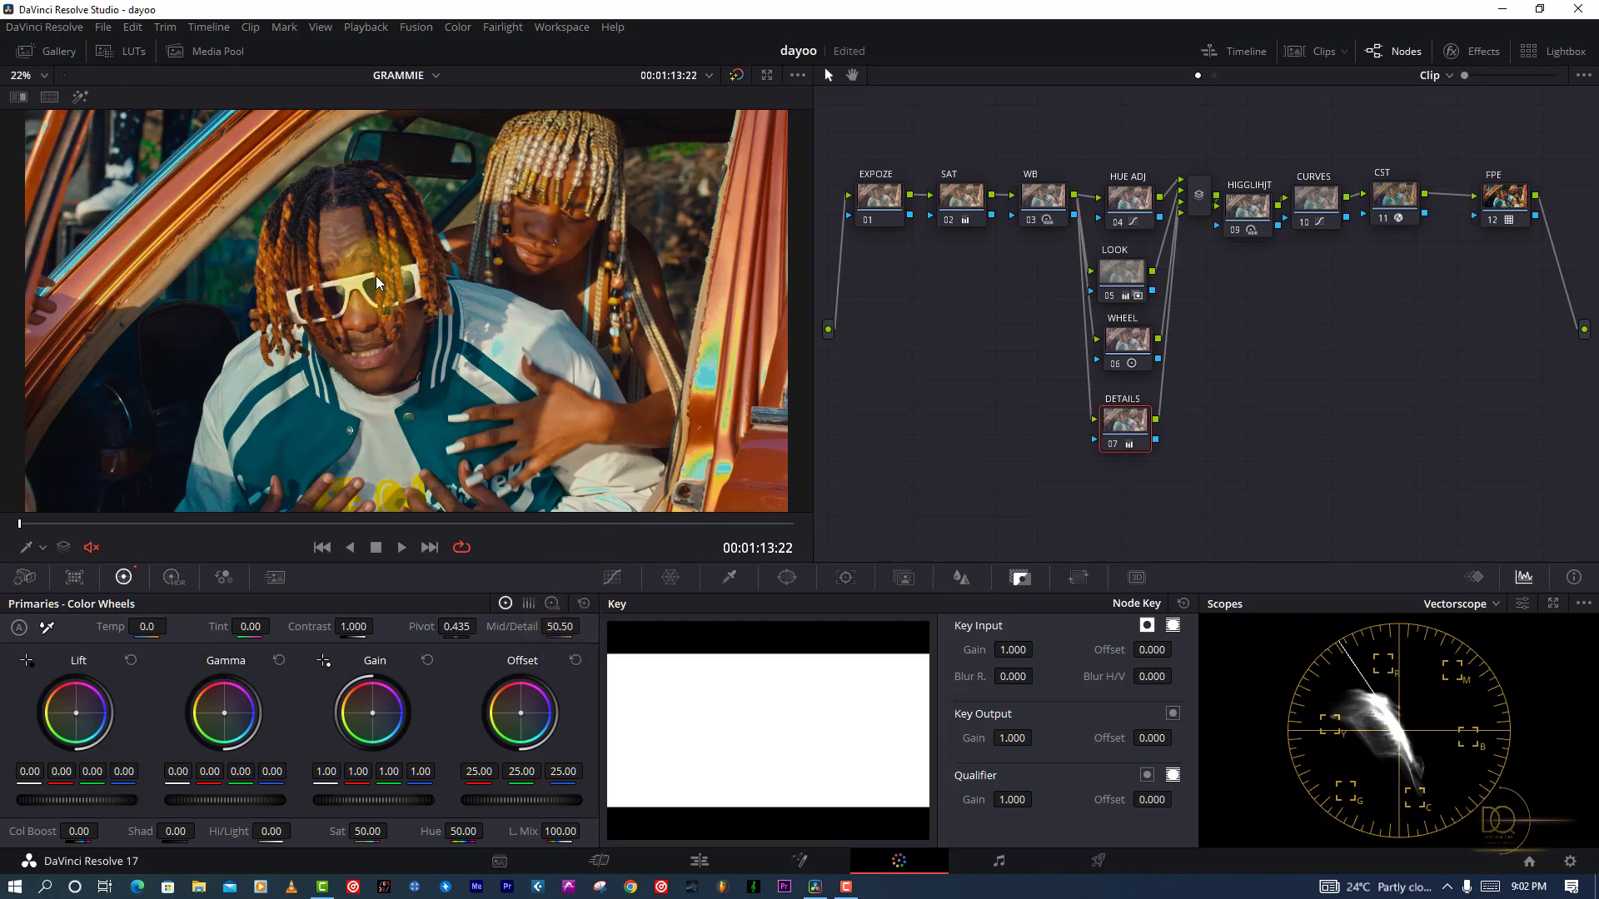
{"action": "key", "text": "ctrl+f"}
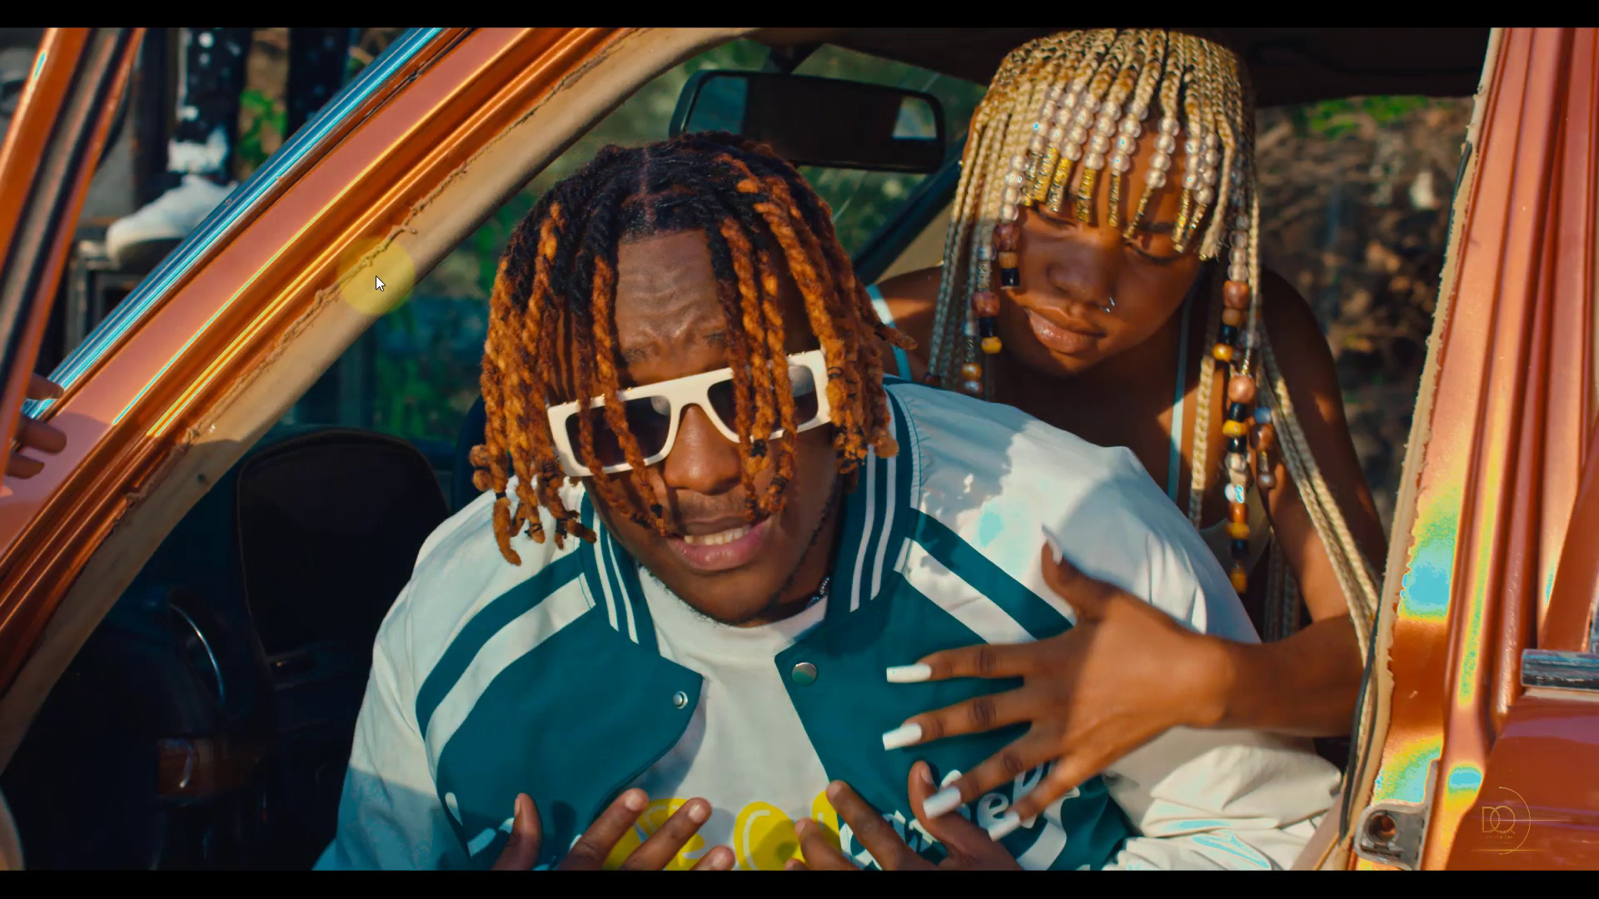
{"action": "key", "text": "ctrl+f"}
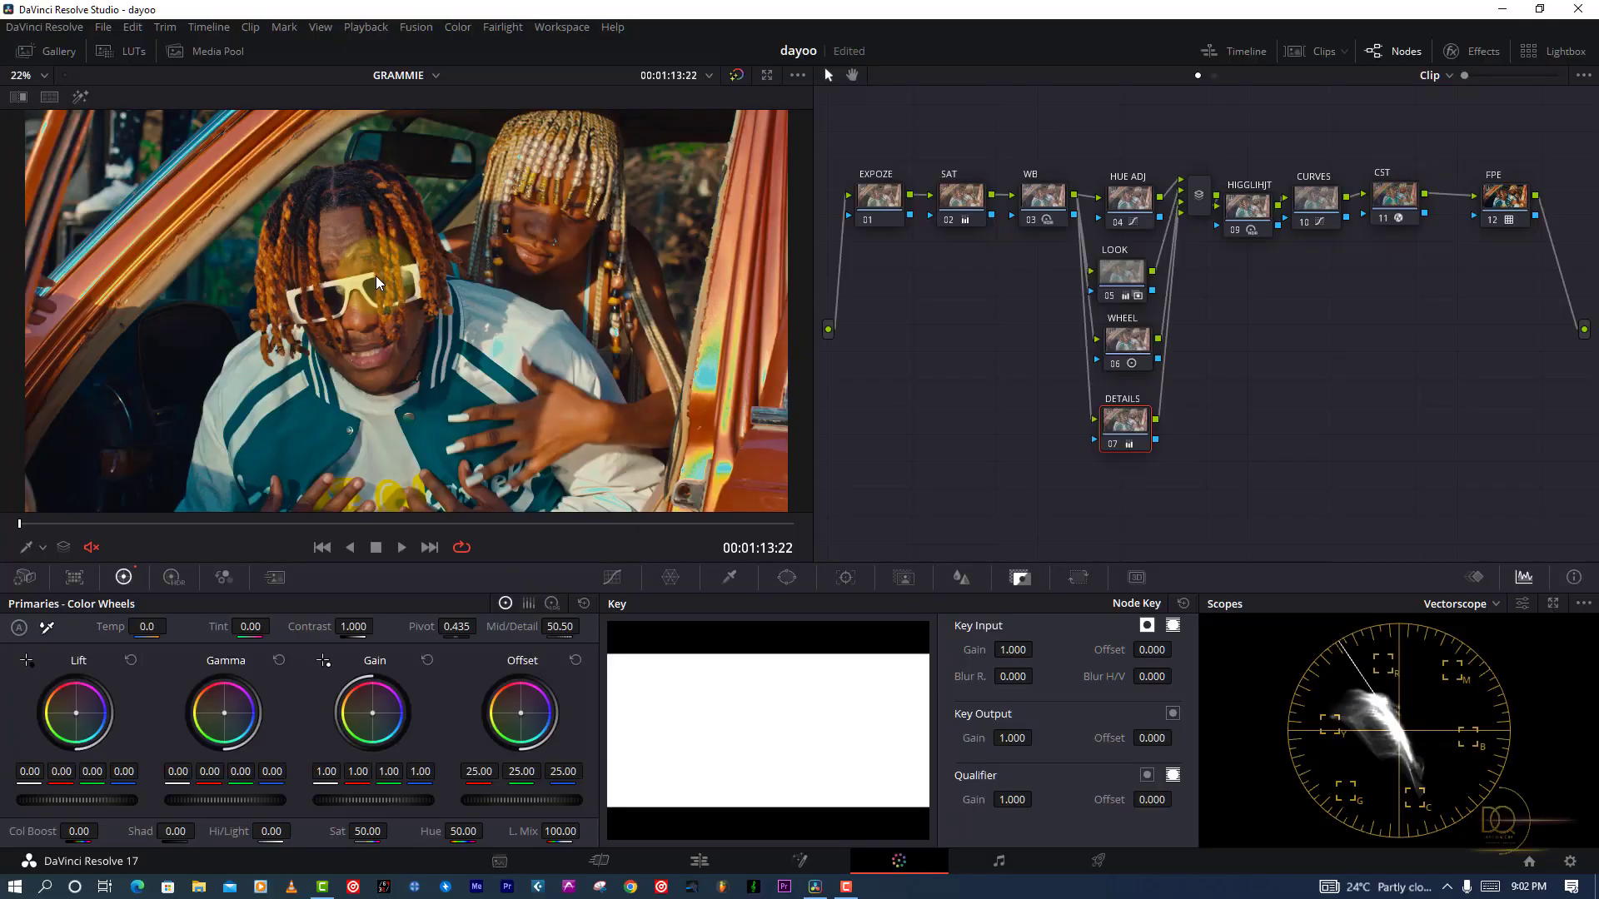
{"action": "key", "text": "ctrl+s"}
Step: Add a serial node after FPE, place it below the main node chain and save the project
{"action": "left_click", "coordinate": [1508, 199]}
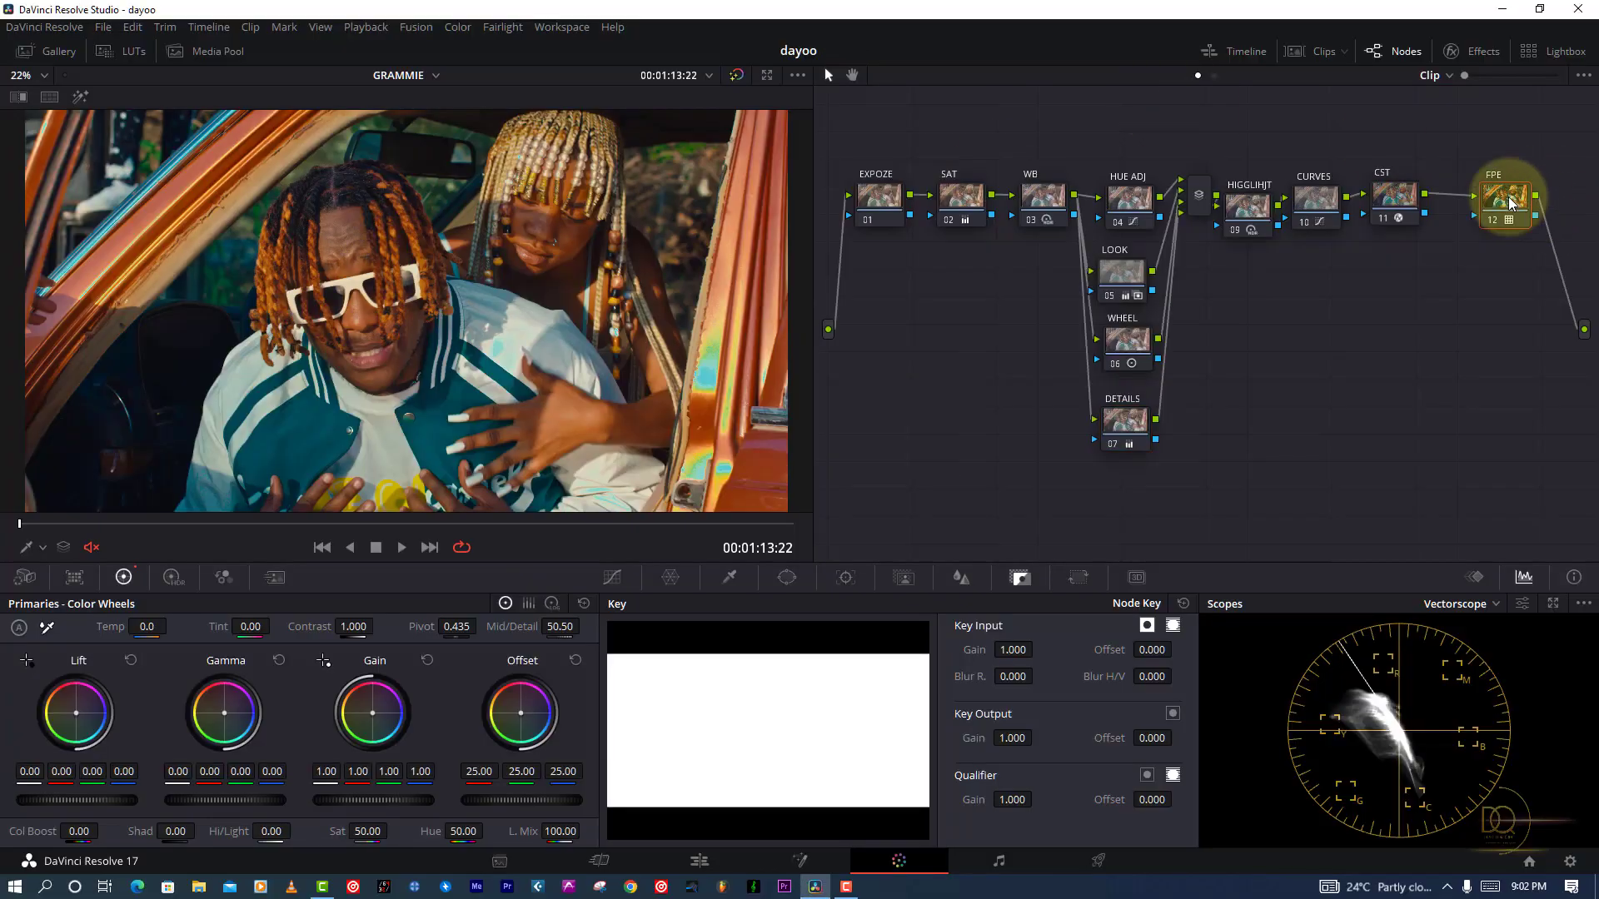
{"action": "key", "text": "alt+s"}
{"action": "left_click_drag", "start_coordinate": [1534, 198], "coordinate": [1313, 343]}
{"action": "key", "text": "ctrl+s"}
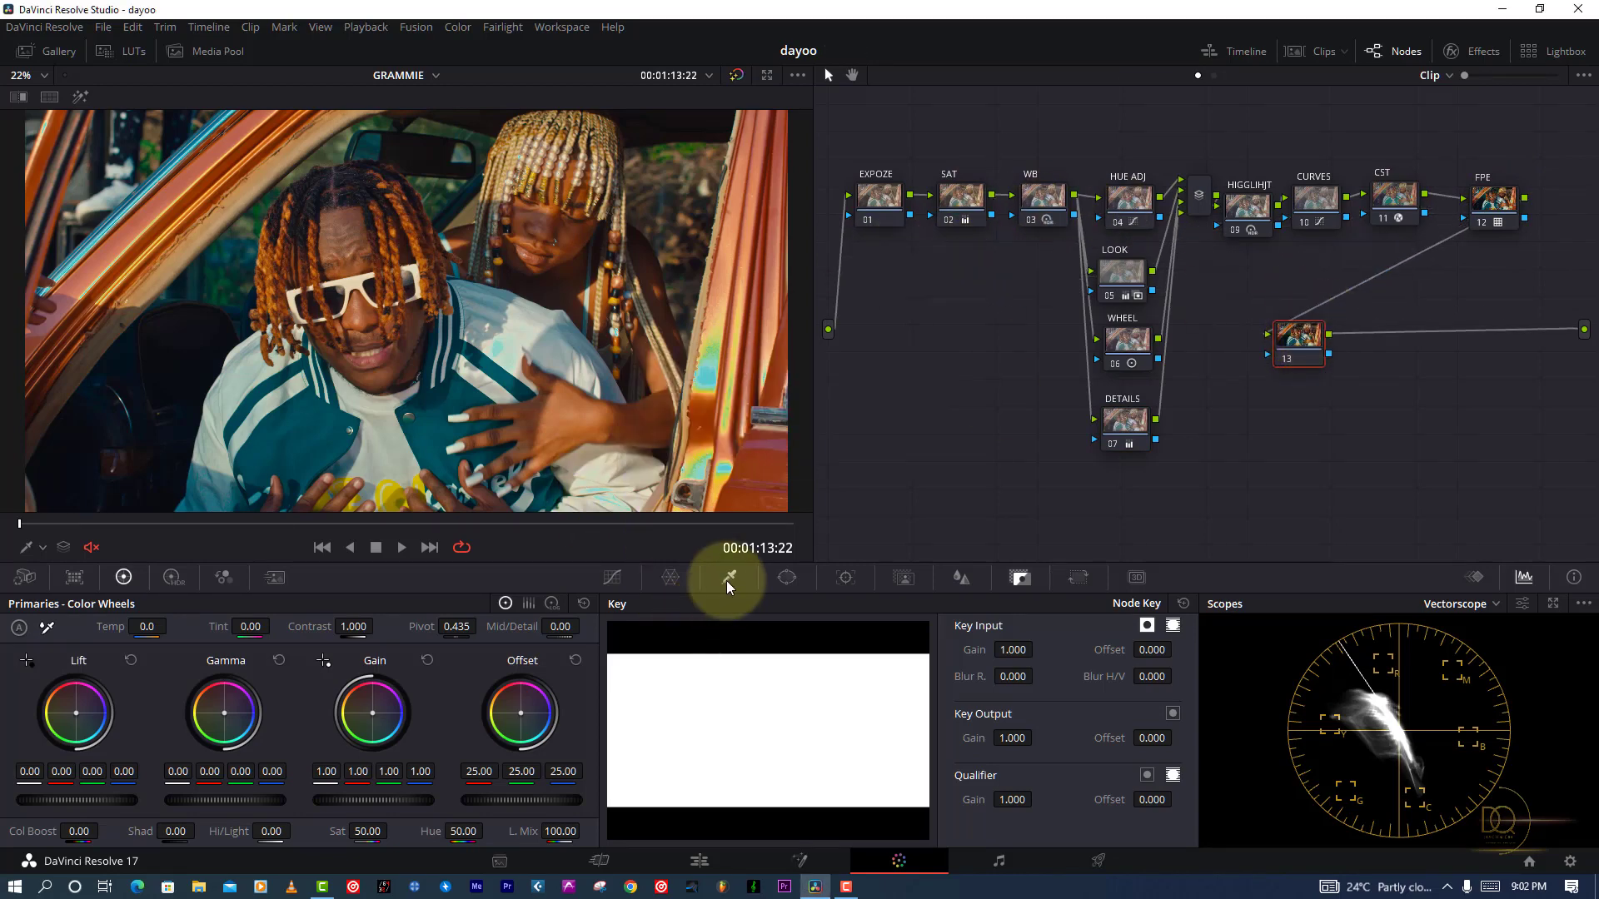
Step: Sample the man's forehead skin with the HSL qualifier on the new node and highlight the selection
{"action": "left_click", "coordinate": [727, 580]}
{"action": "left_click", "coordinate": [1465, 604]}
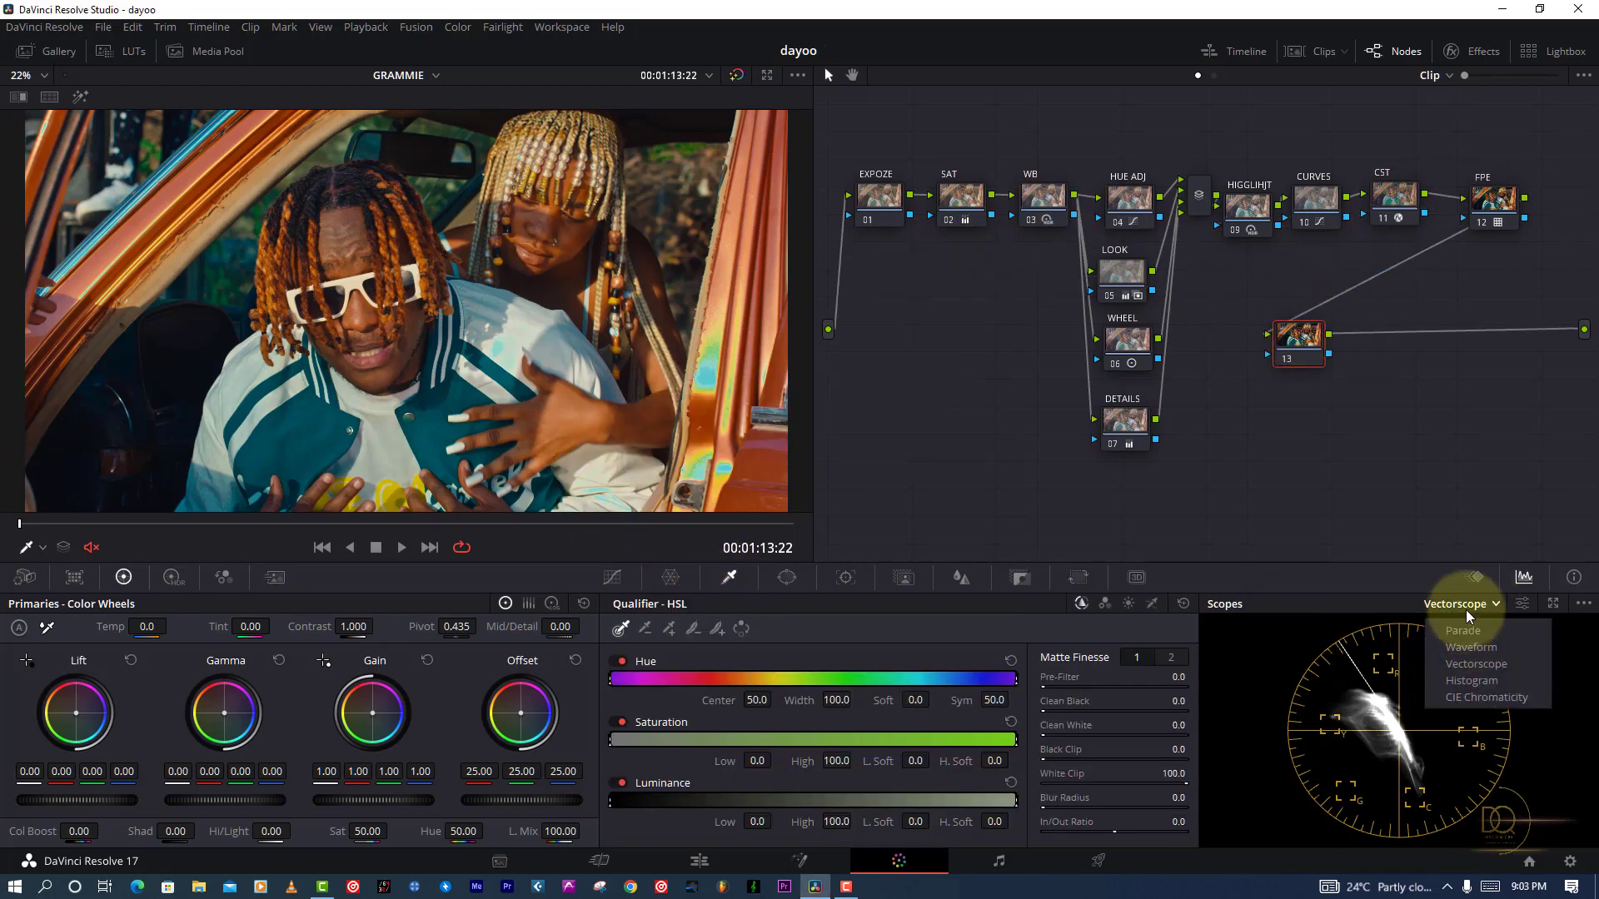
{"action": "left_click", "coordinate": [650, 678]}
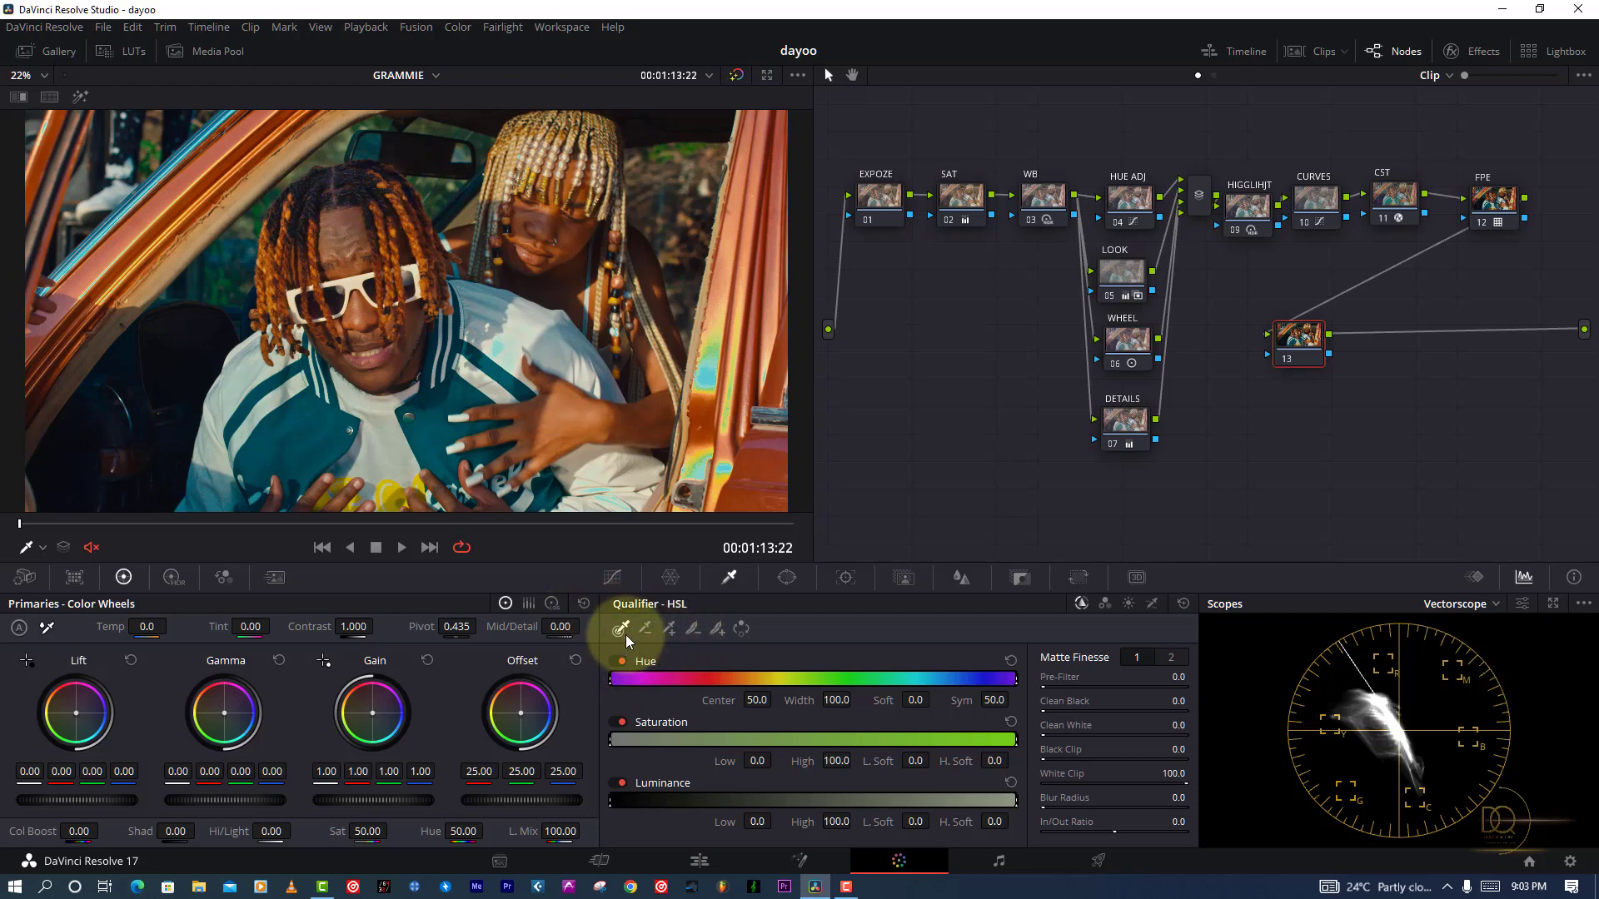
{"action": "left_click", "coordinate": [358, 223]}
{"action": "left_click", "coordinate": [80, 97]}
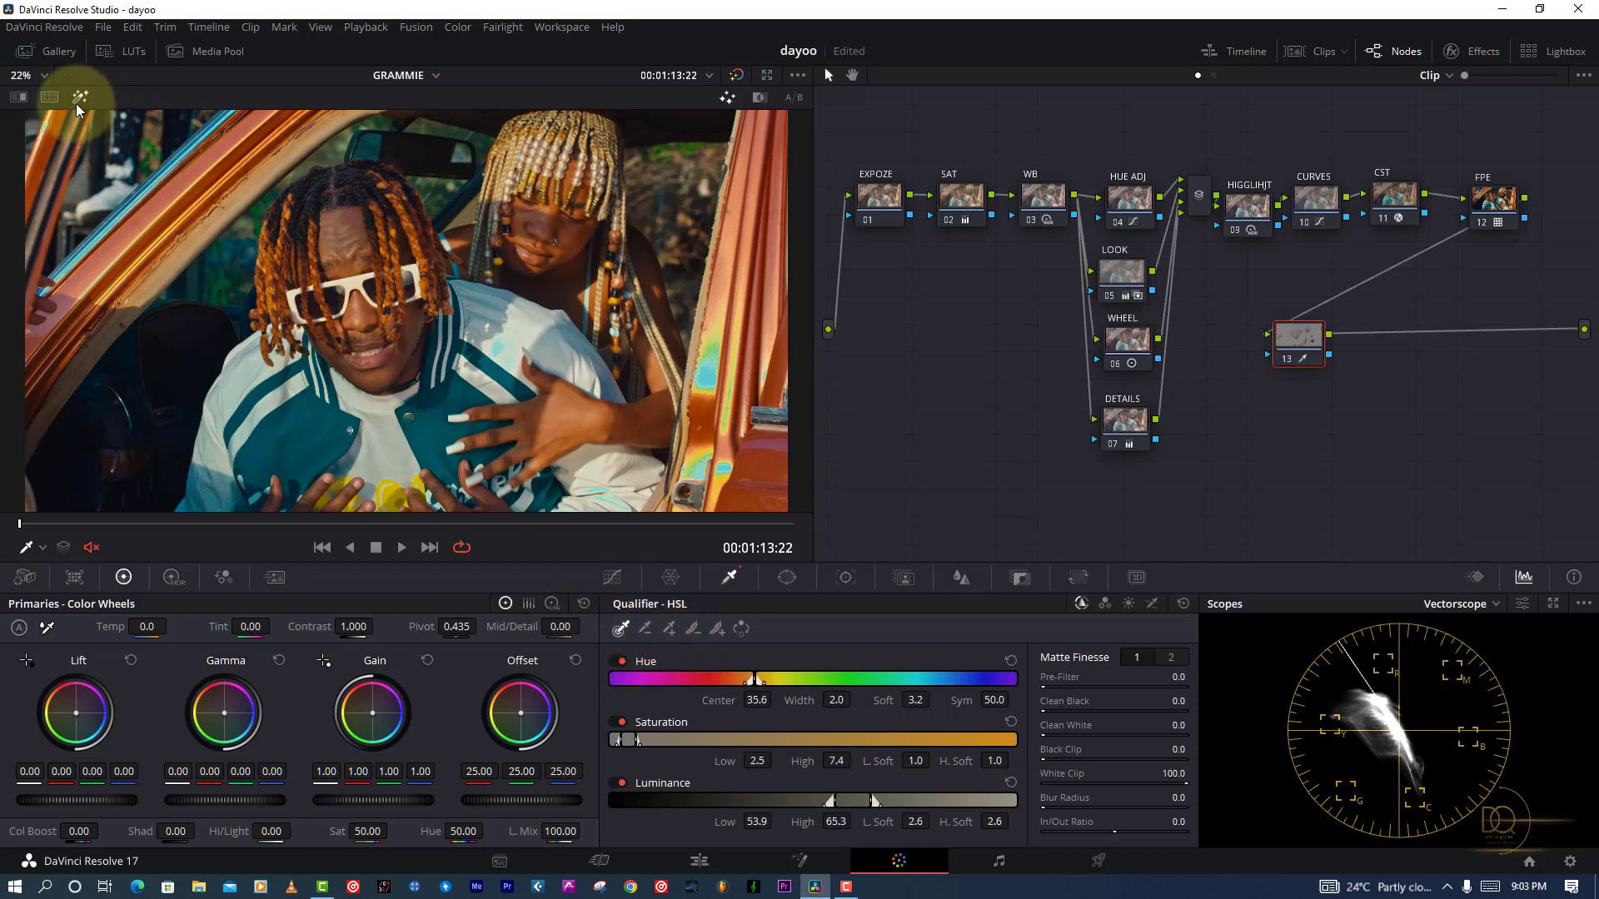
Step: Extend the skin selection with samples from the hand and the woman's face, compare it with the full image and save
{"action": "left_click", "coordinate": [717, 628]}
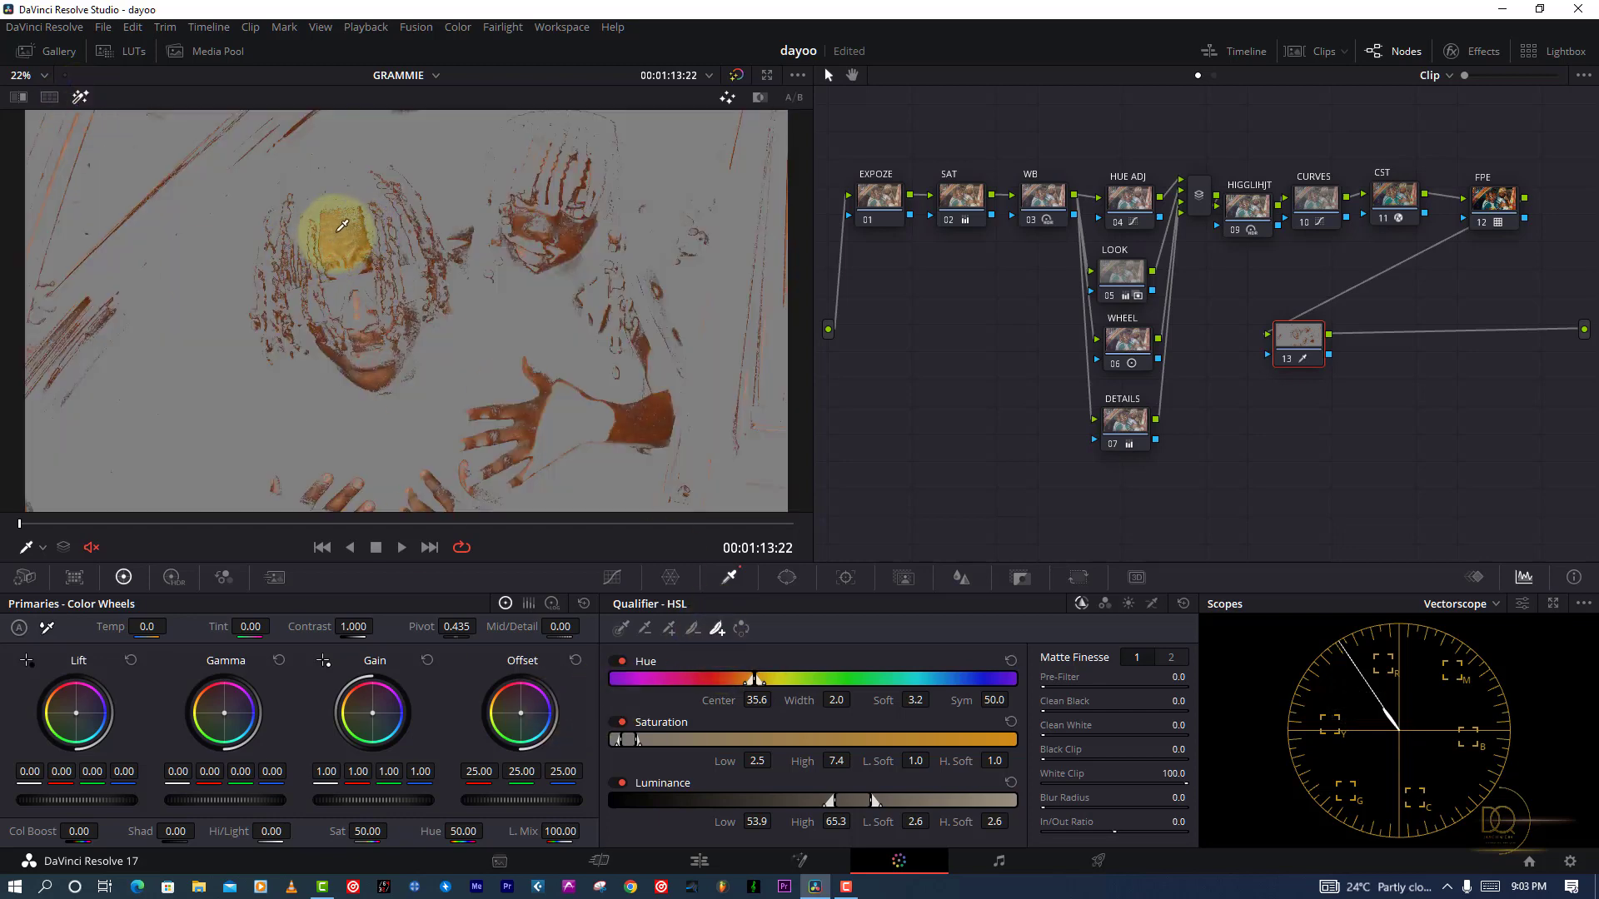
{"action": "left_click", "coordinate": [671, 629]}
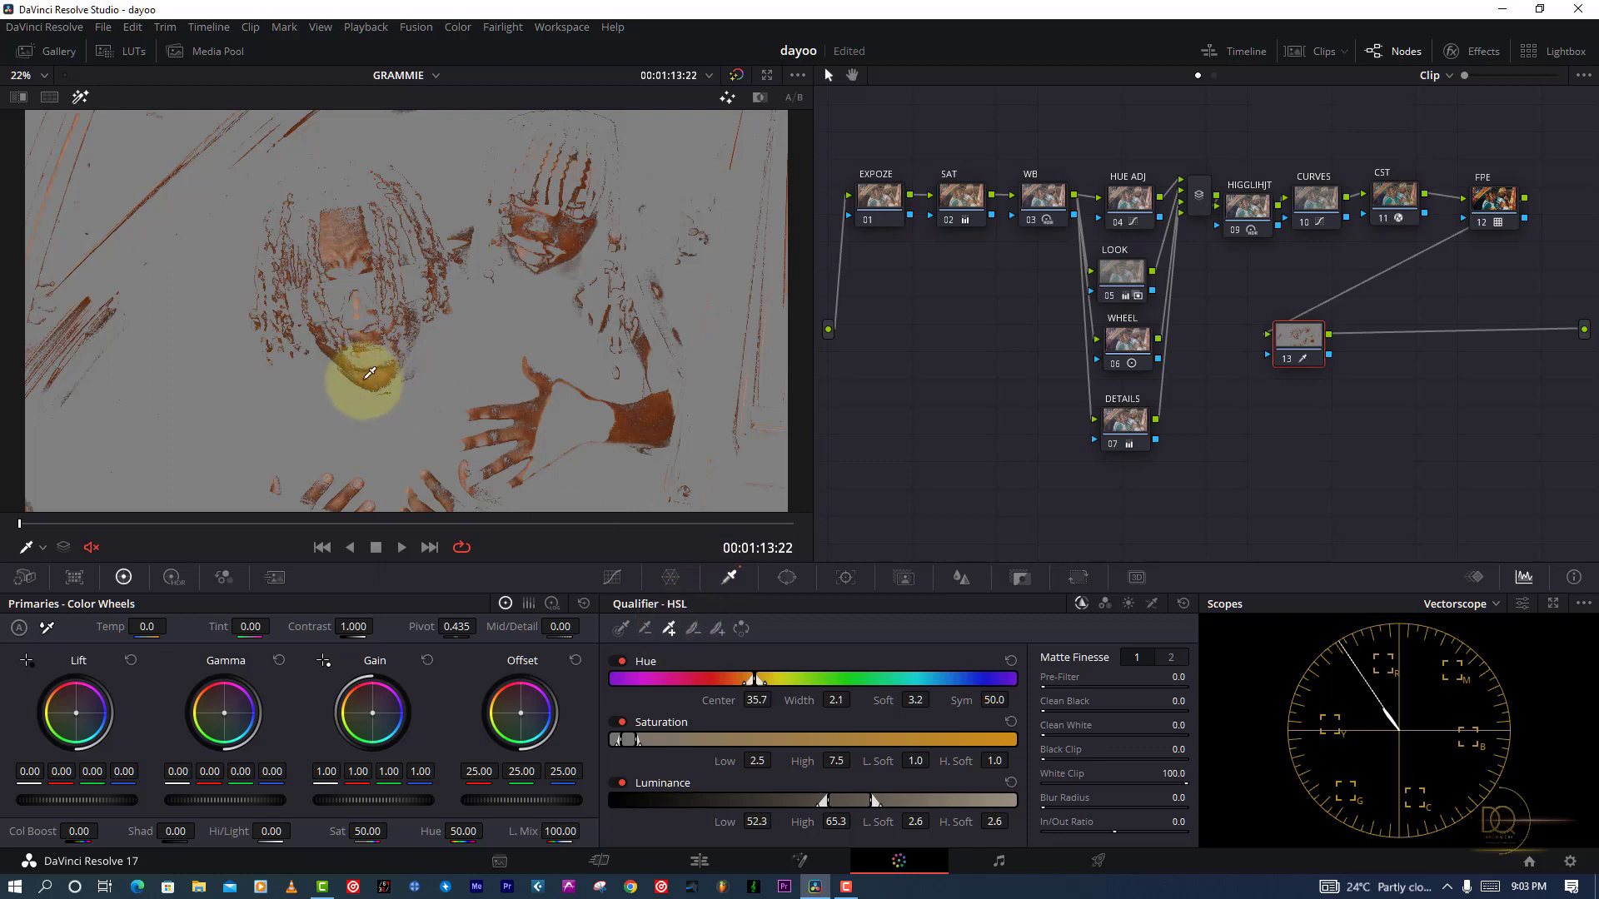
{"action": "left_click", "coordinate": [586, 410]}
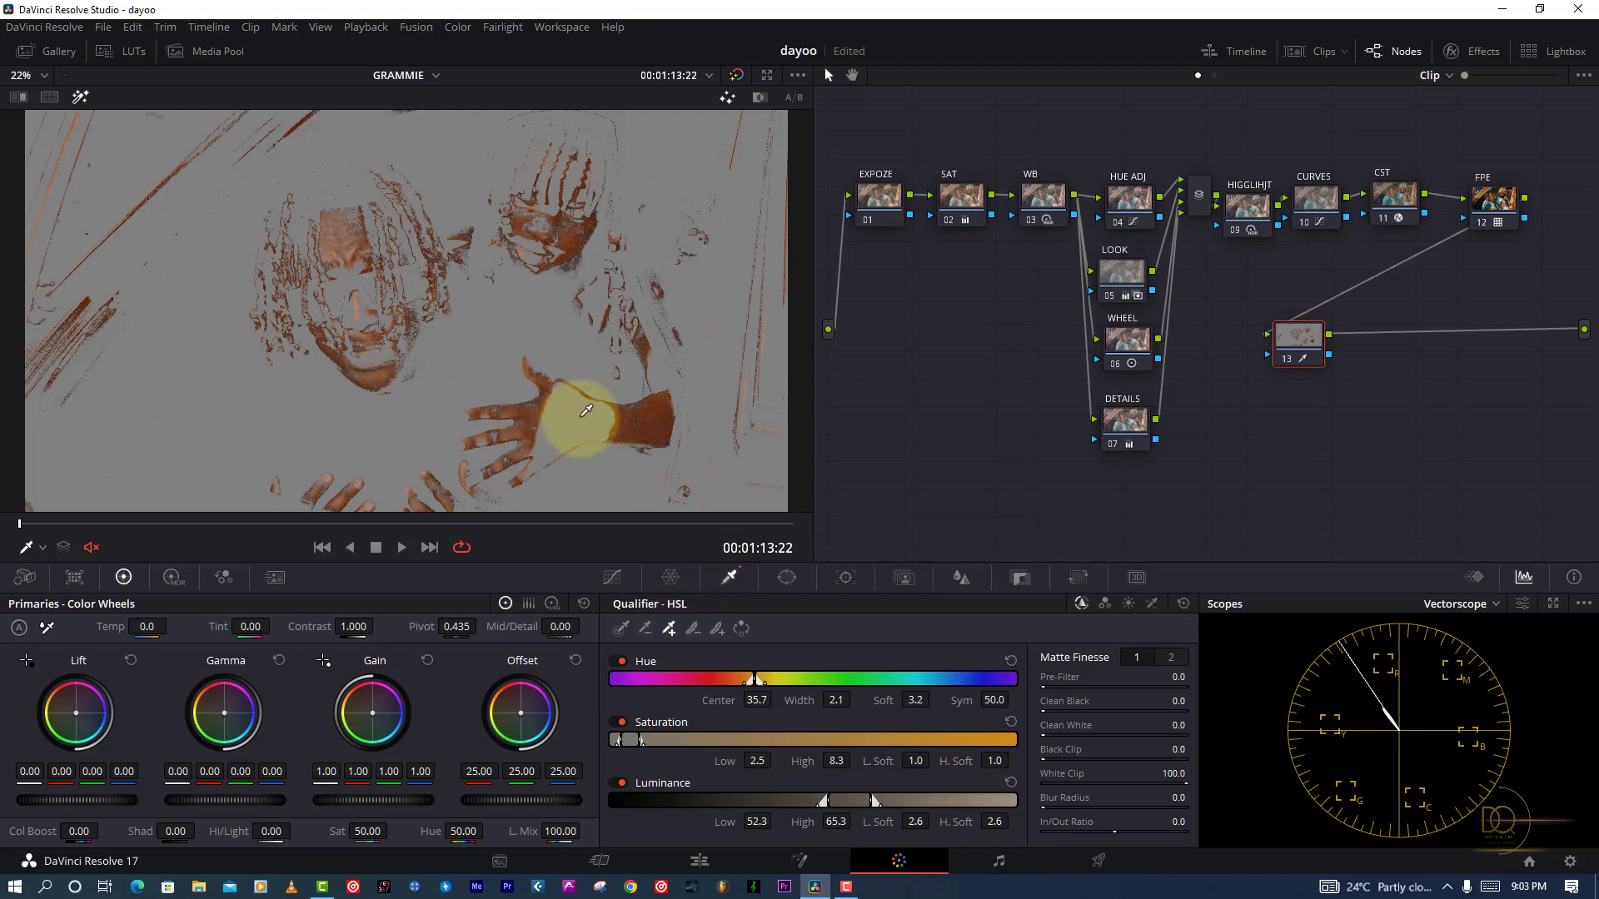
{"action": "left_click", "coordinate": [576, 412]}
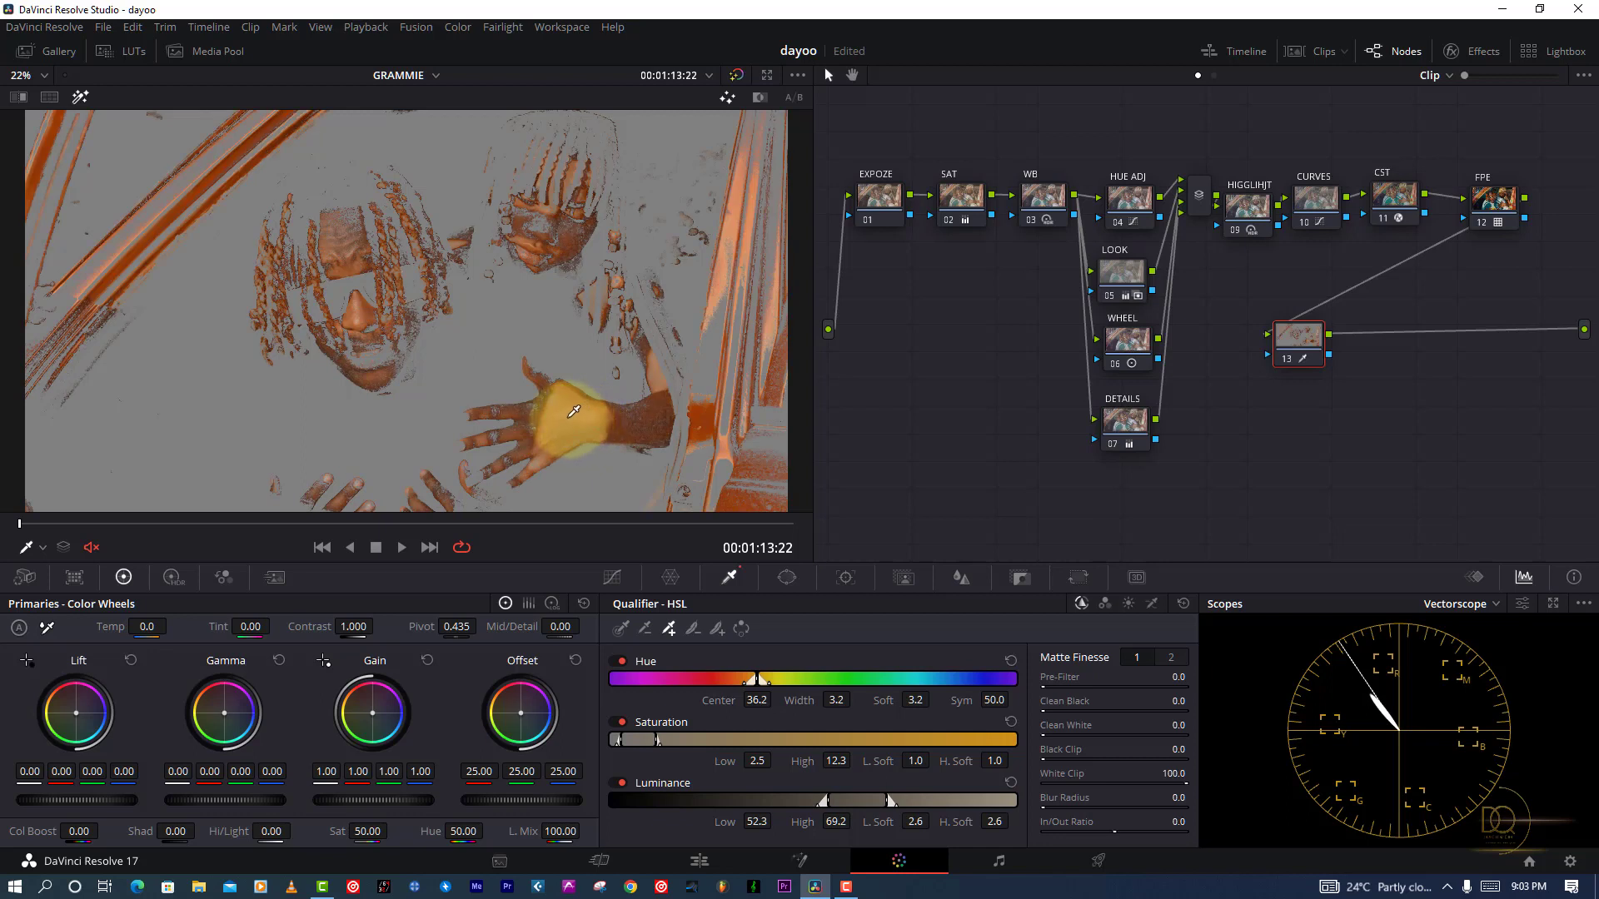
{"action": "left_click", "coordinate": [552, 224]}
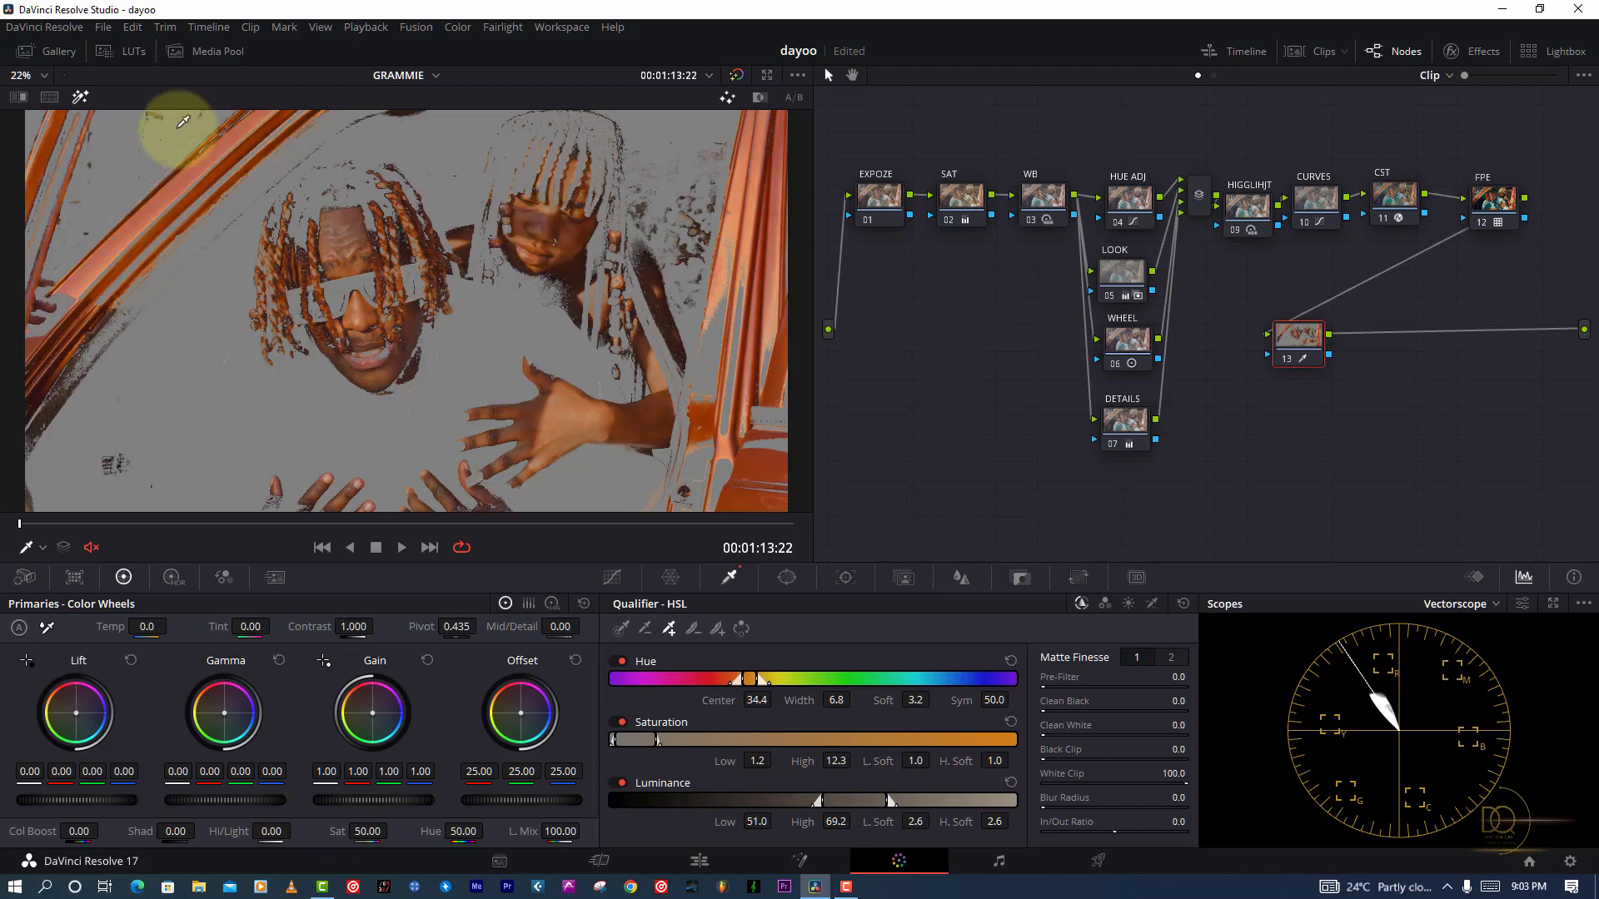
{"action": "left_click", "coordinate": [80, 97]}
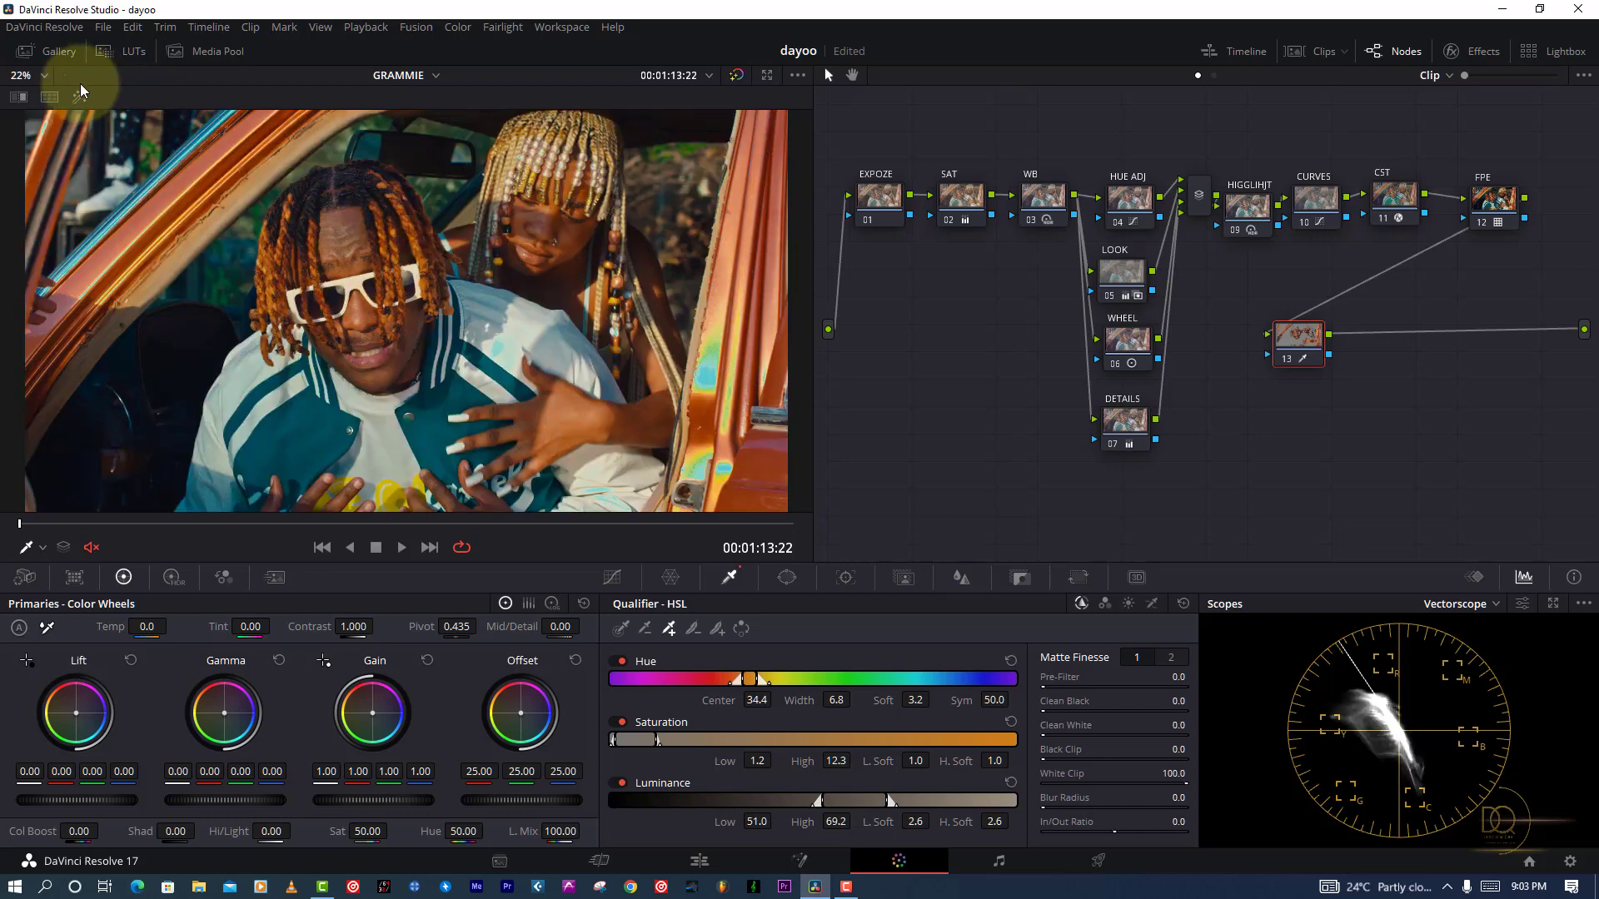
{"action": "left_click", "coordinate": [80, 97]}
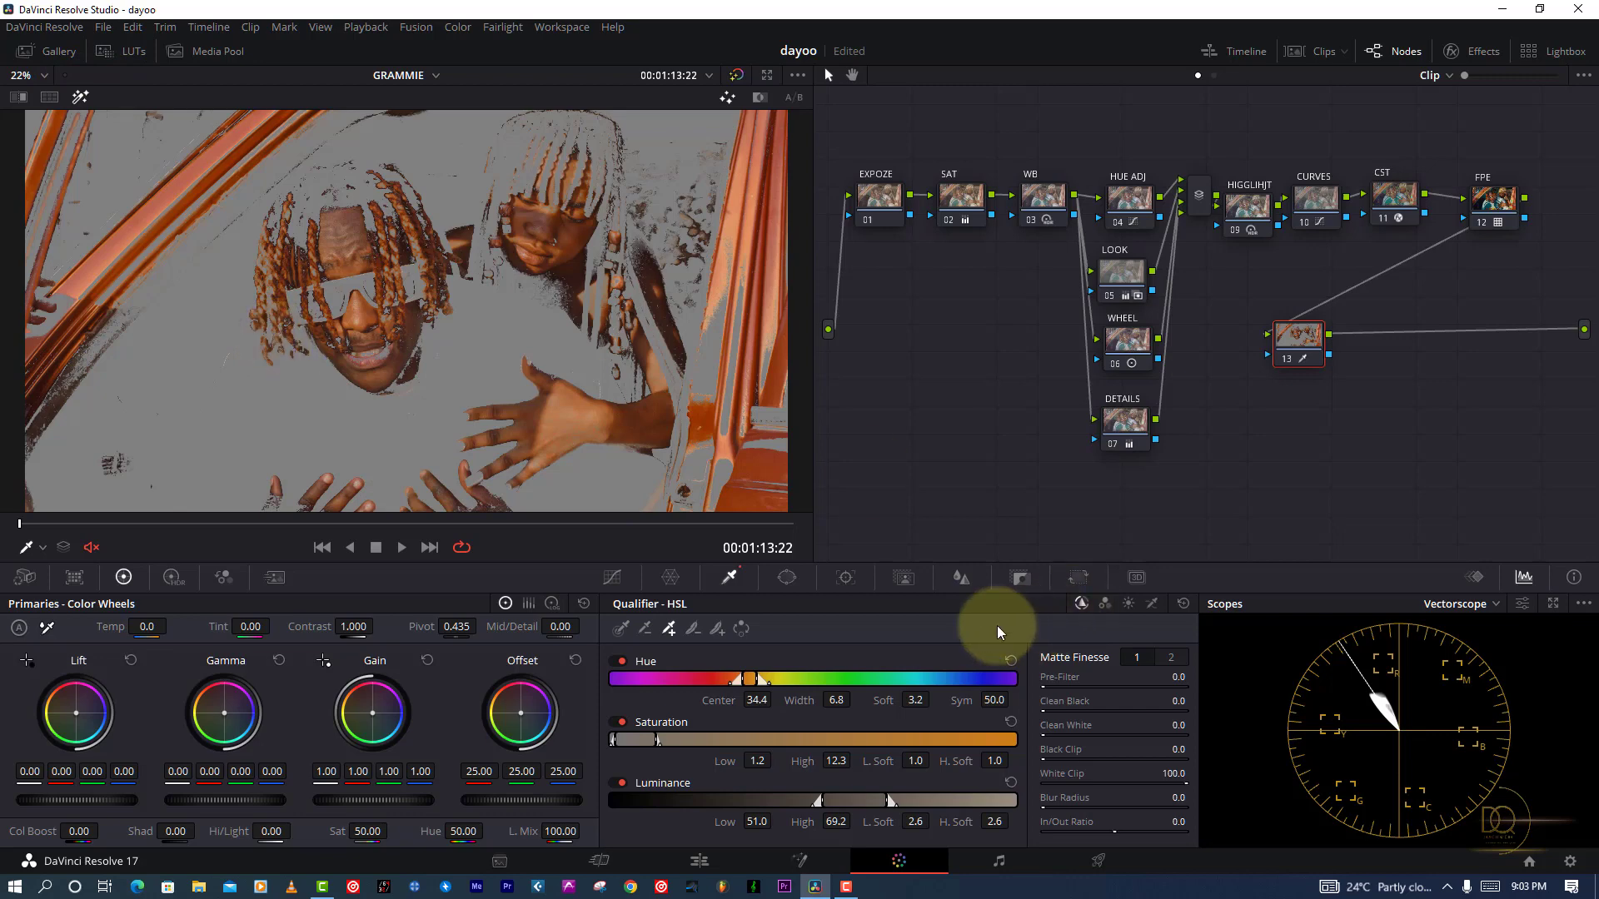
{"action": "key", "text": "ctrl+s"}
Step: Clean the skin matte with Pre-Filter 15.9, Clean Black 13.4, Morph Radius 6.2 and Denoise 5.3, and turn off the highlight view
{"action": "left_click", "coordinate": [621, 628]}
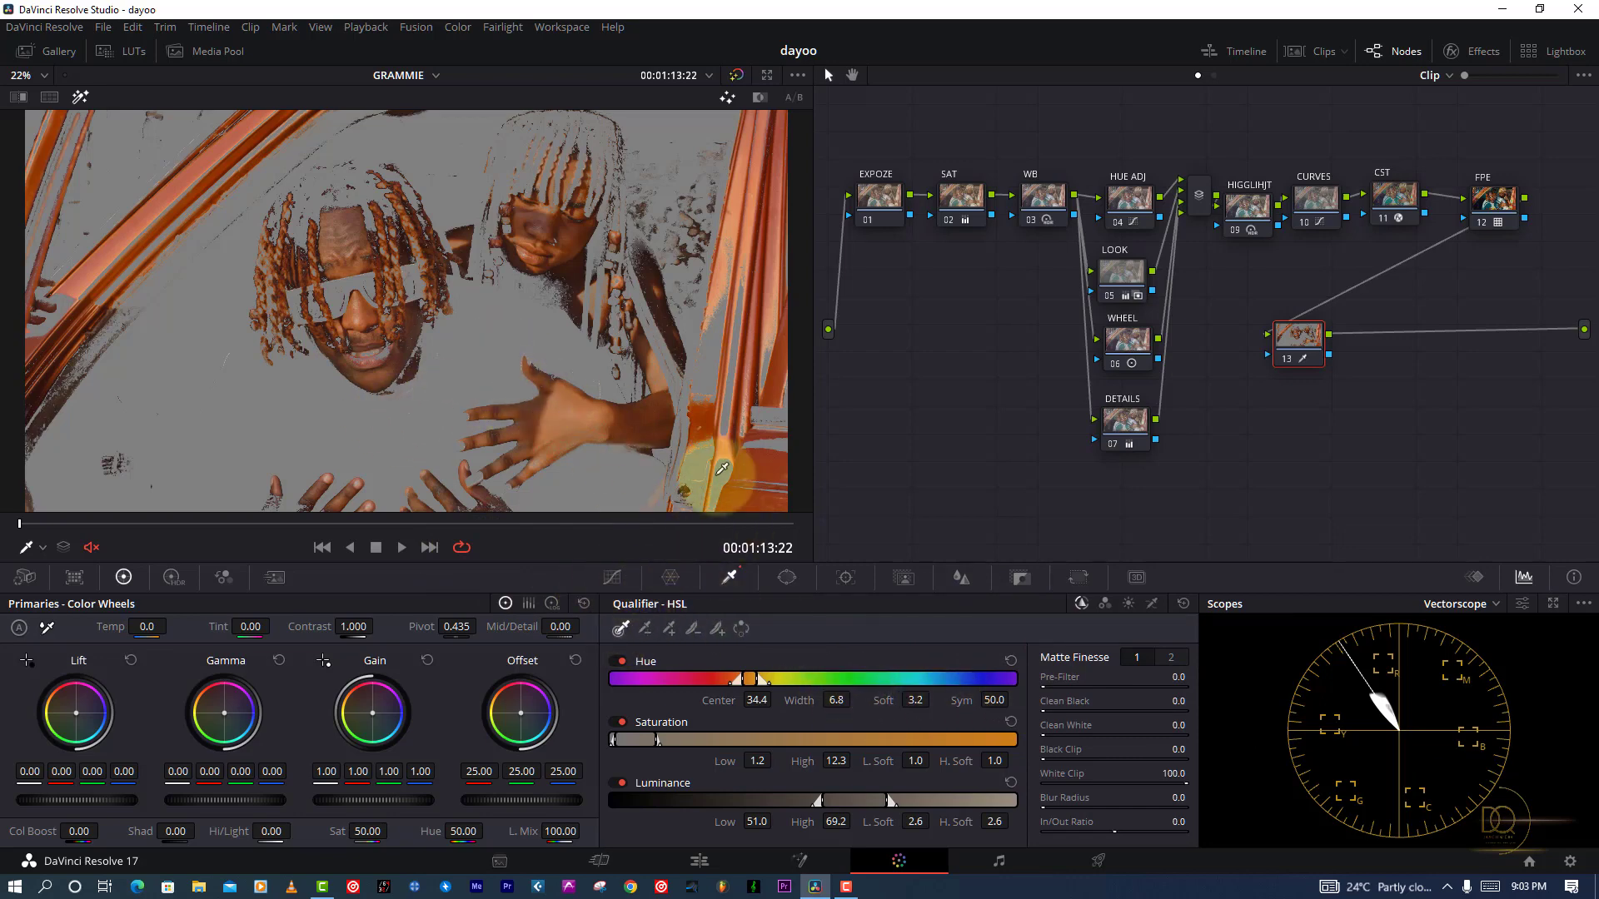
{"action": "left_click_drag", "start_coordinate": [1046, 676], "coordinate": [1153, 718]}
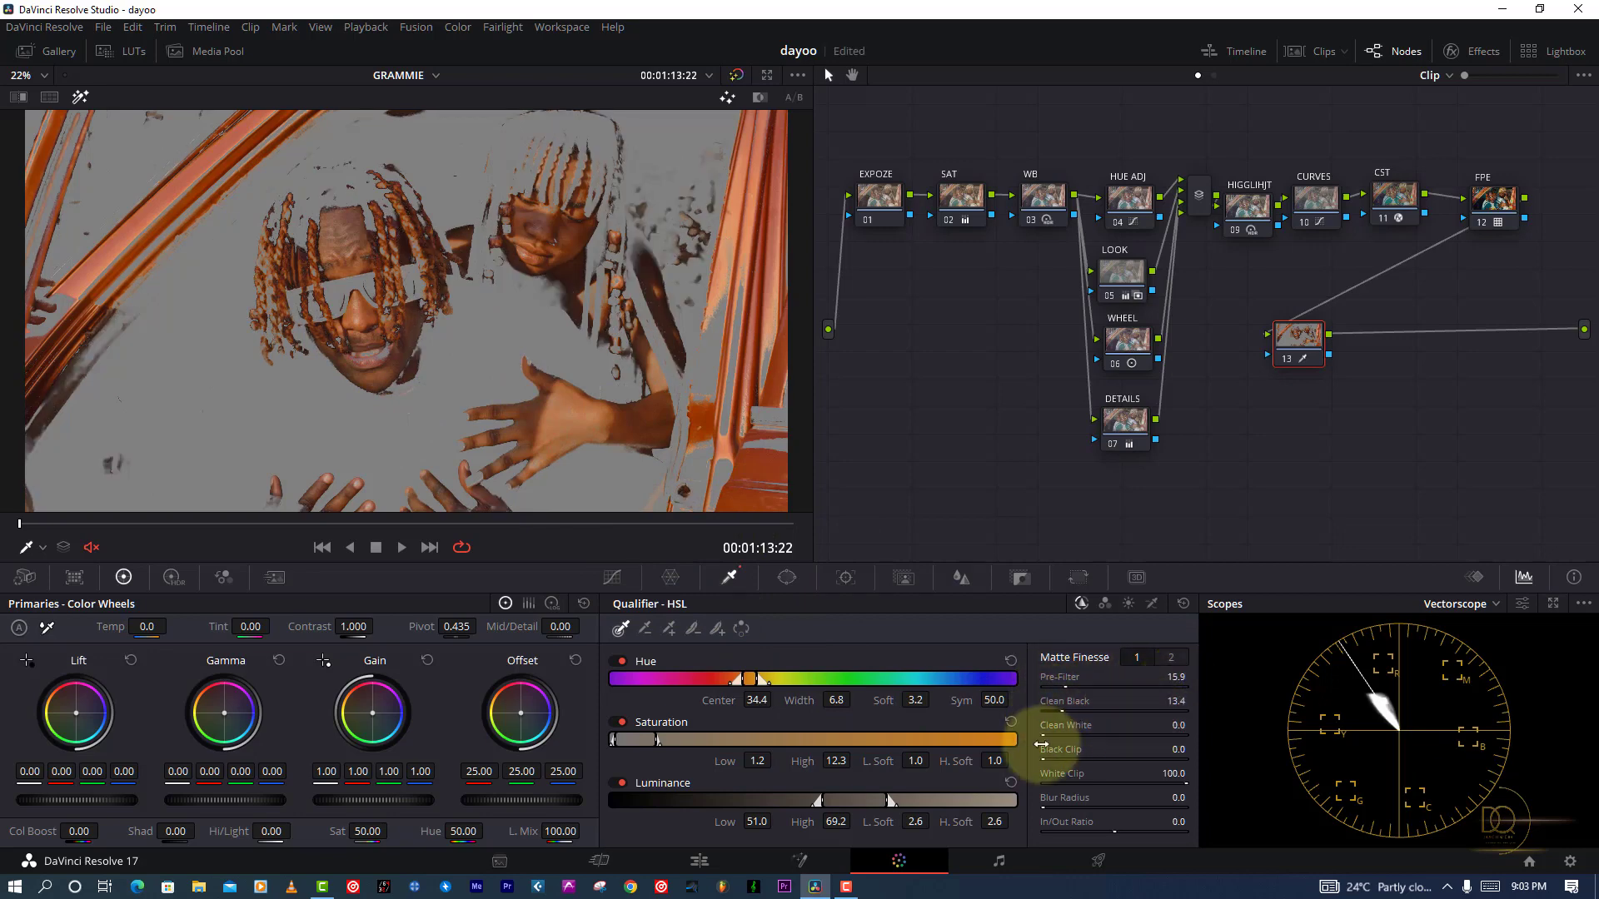
{"action": "mouse_move", "coordinate": [1049, 801]}
{"action": "left_mouse_down"}
{"action": "mouse_move", "coordinate": [1107, 812]}
{"action": "mouse_move", "coordinate": [1070, 779]}
{"action": "left_mouse_up"}
{"action": "left_click", "coordinate": [1170, 657]}
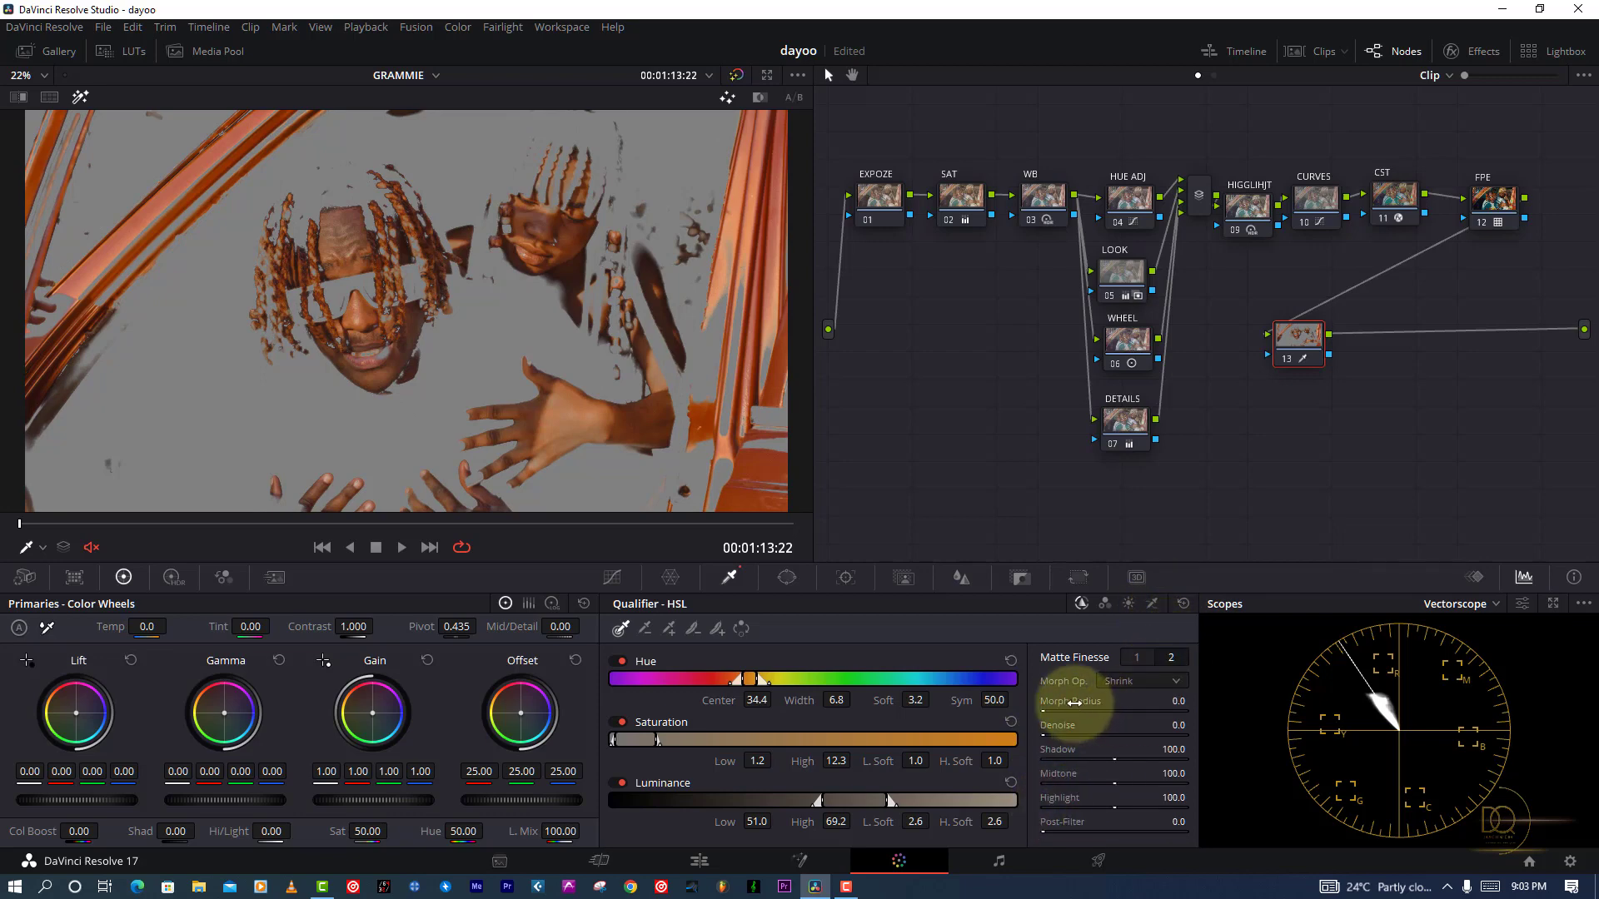
{"action": "left_click_drag", "start_coordinate": [1048, 738], "coordinate": [1104, 737]}
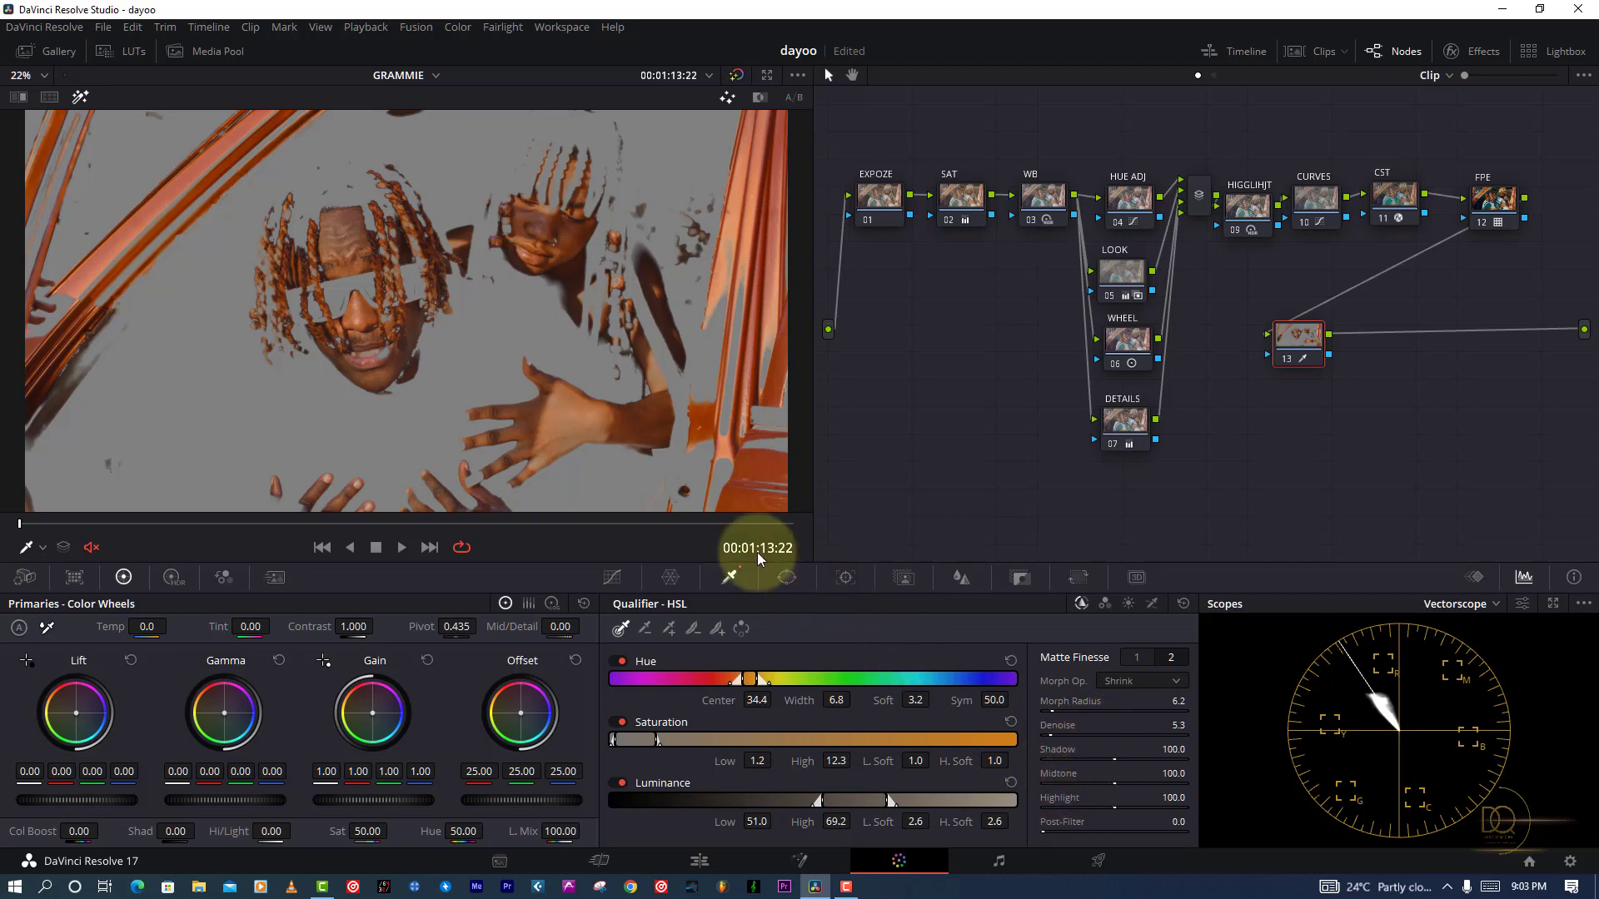
{"action": "left_click", "coordinate": [81, 97]}
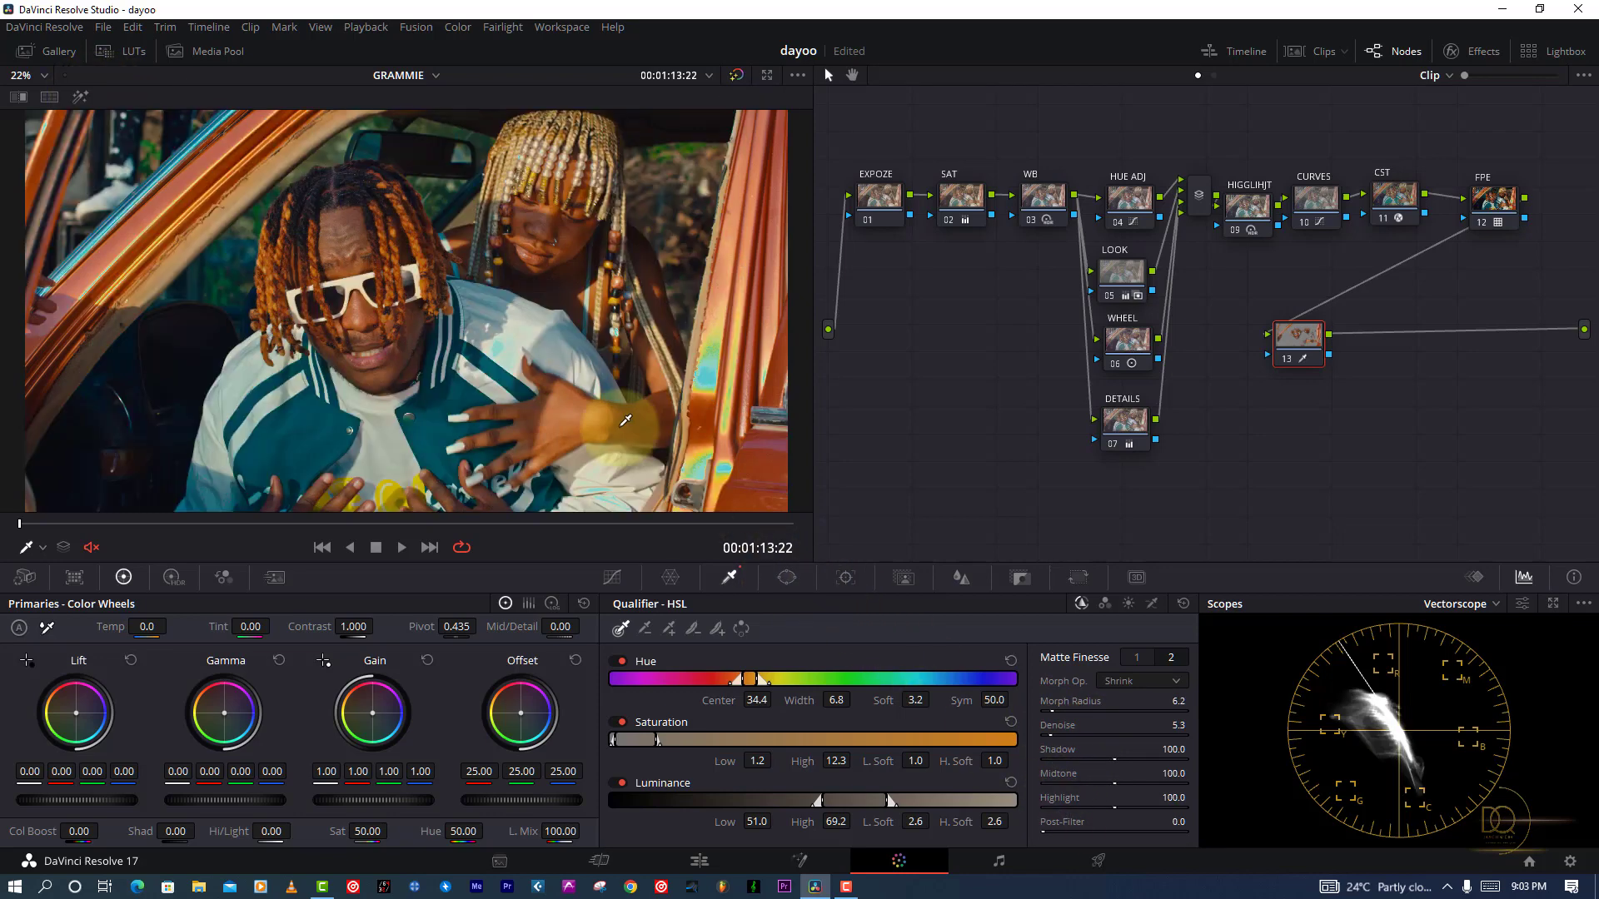
Step: Set the skin node's gamma to luminance -0.06, green -0.04, blue -0.11 and lift luminance to -0.03, checking the skin in full screen
{"action": "left_click", "coordinate": [528, 603]}
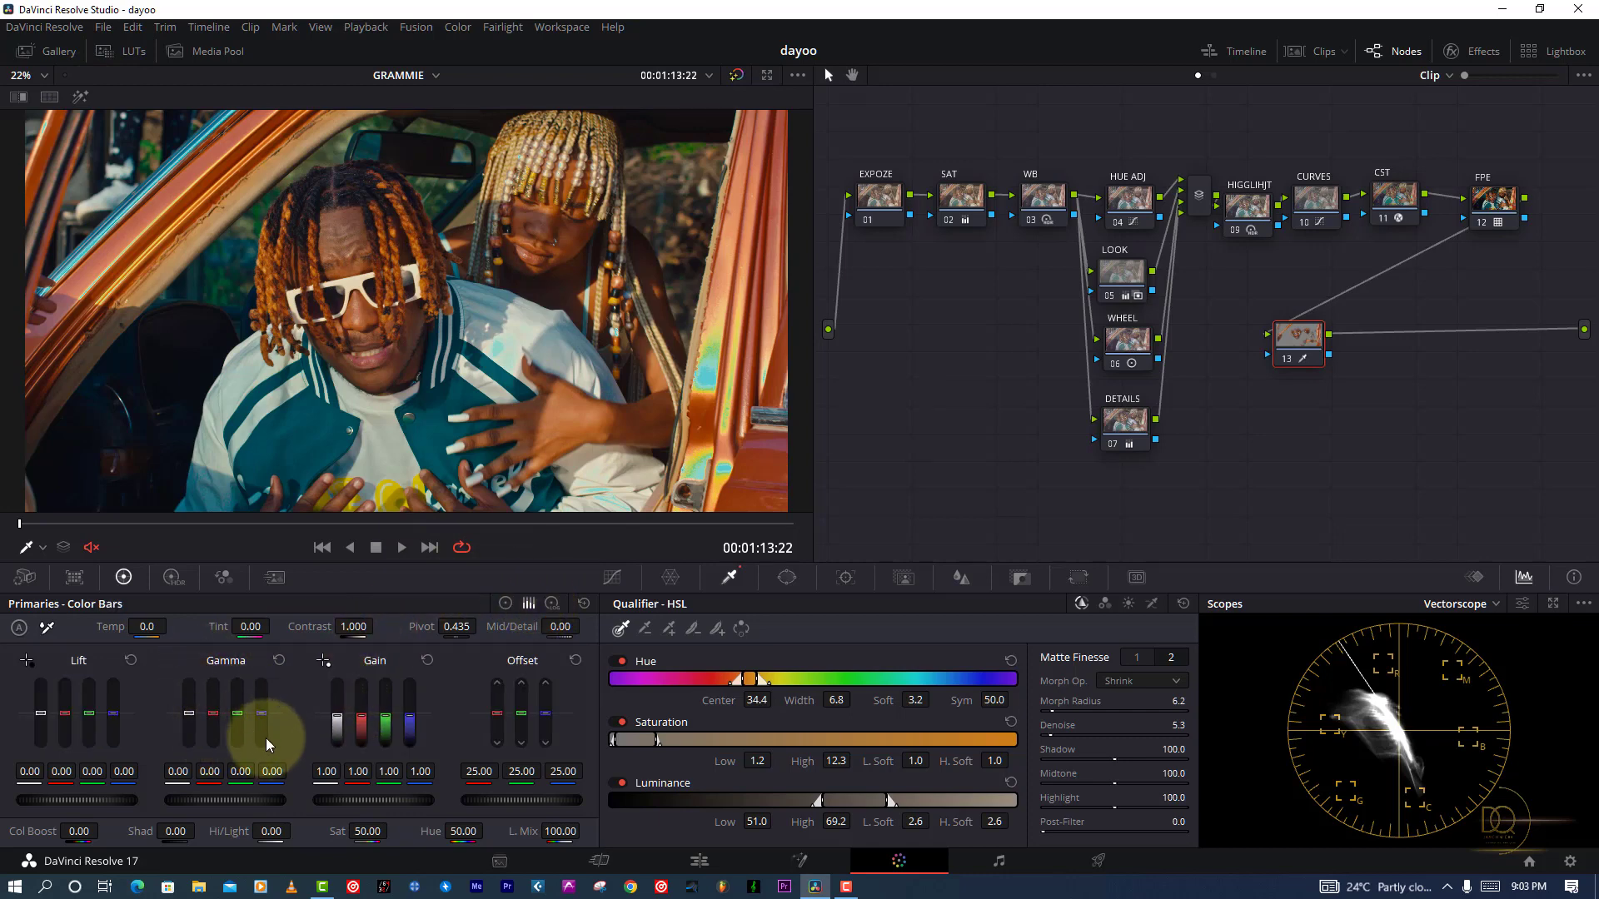
{"action": "mouse_move", "coordinate": [261, 714]}
{"action": "left_mouse_down"}
{"action": "mouse_move", "coordinate": [264, 739]}
{"action": "mouse_move", "coordinate": [238, 723]}
{"action": "left_mouse_up"}
{"action": "left_click", "coordinate": [940, 442]}
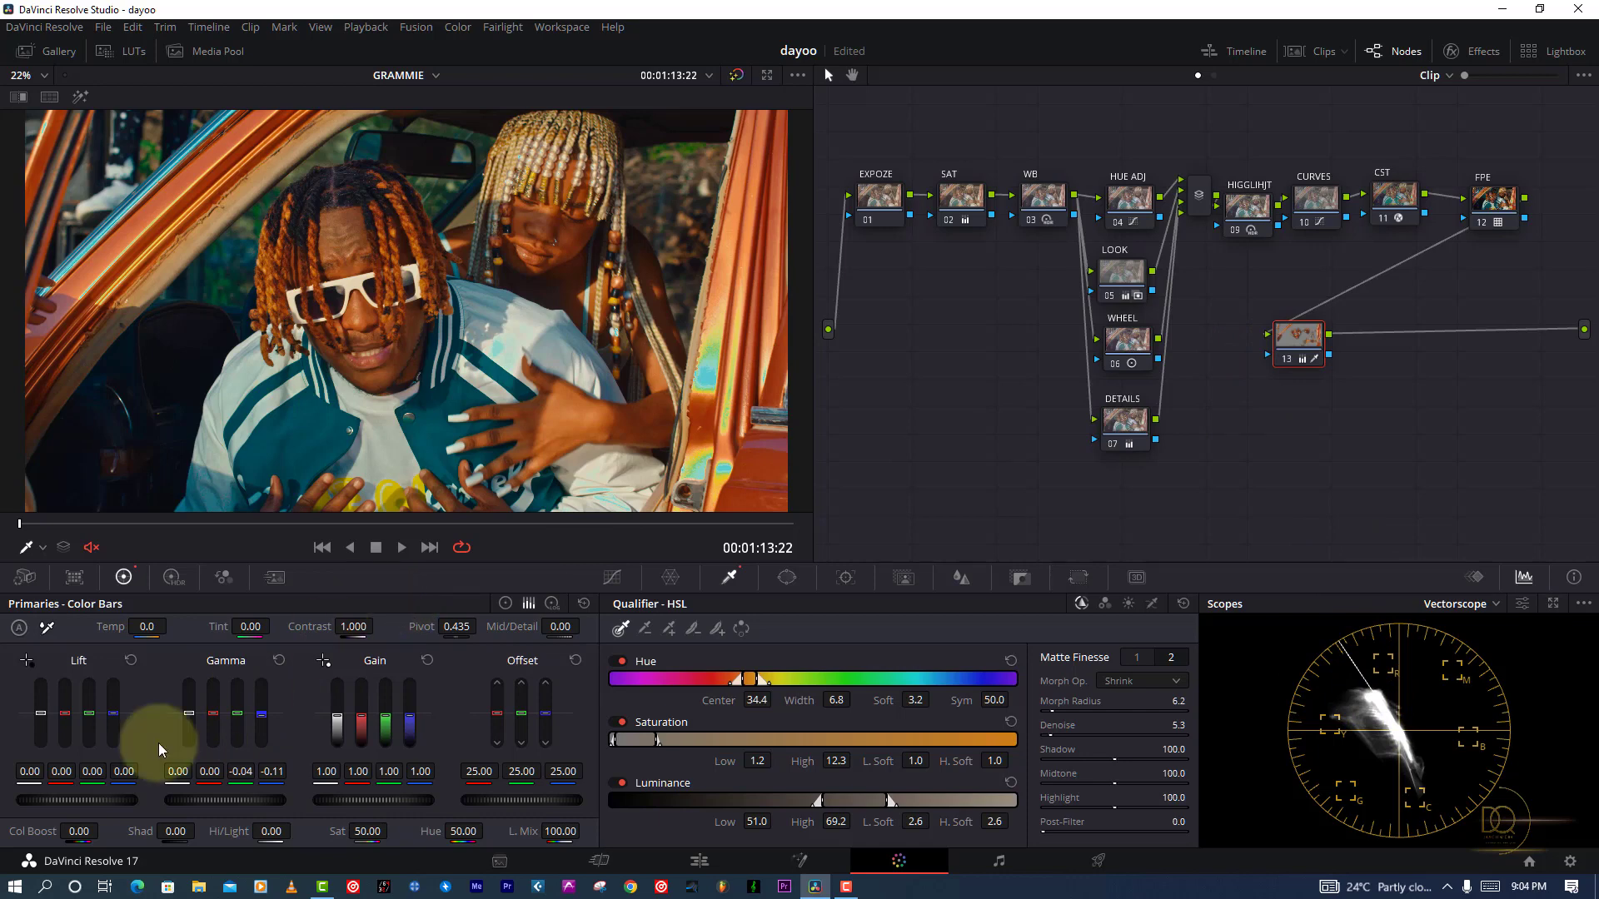
{"action": "mouse_move", "coordinate": [172, 726]}
{"action": "left_mouse_down"}
{"action": "mouse_move", "coordinate": [184, 716]}
{"action": "mouse_move", "coordinate": [128, 704]}
{"action": "mouse_move", "coordinate": [44, 732]}
{"action": "left_mouse_up"}
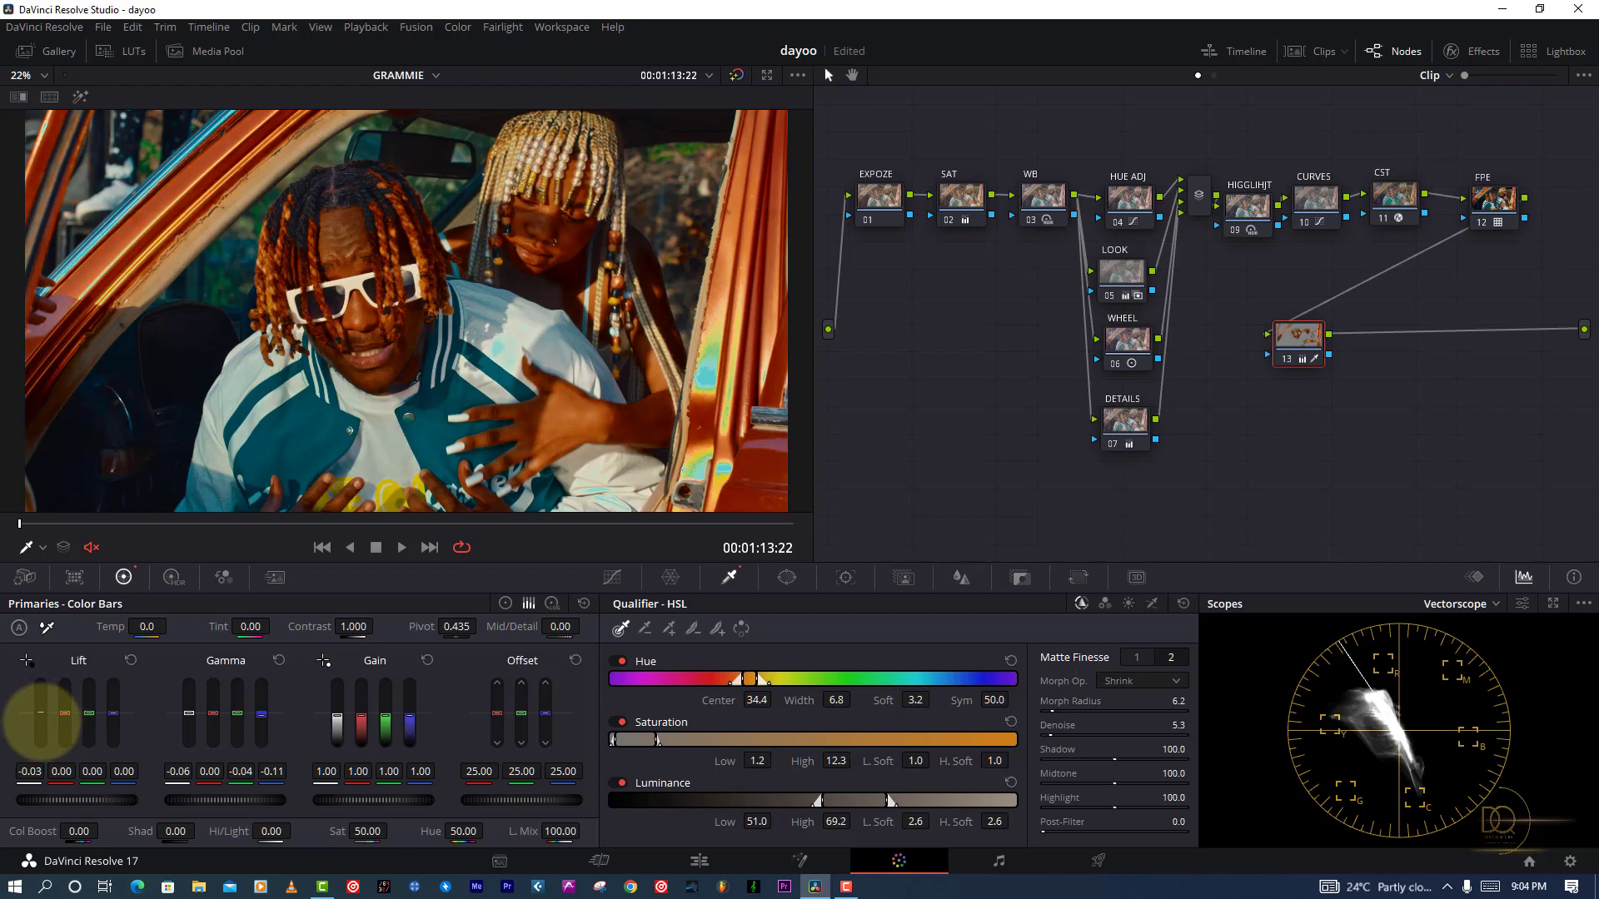
{"action": "left_click_drag", "start_coordinate": [379, 475], "coordinate": [414, 418]}
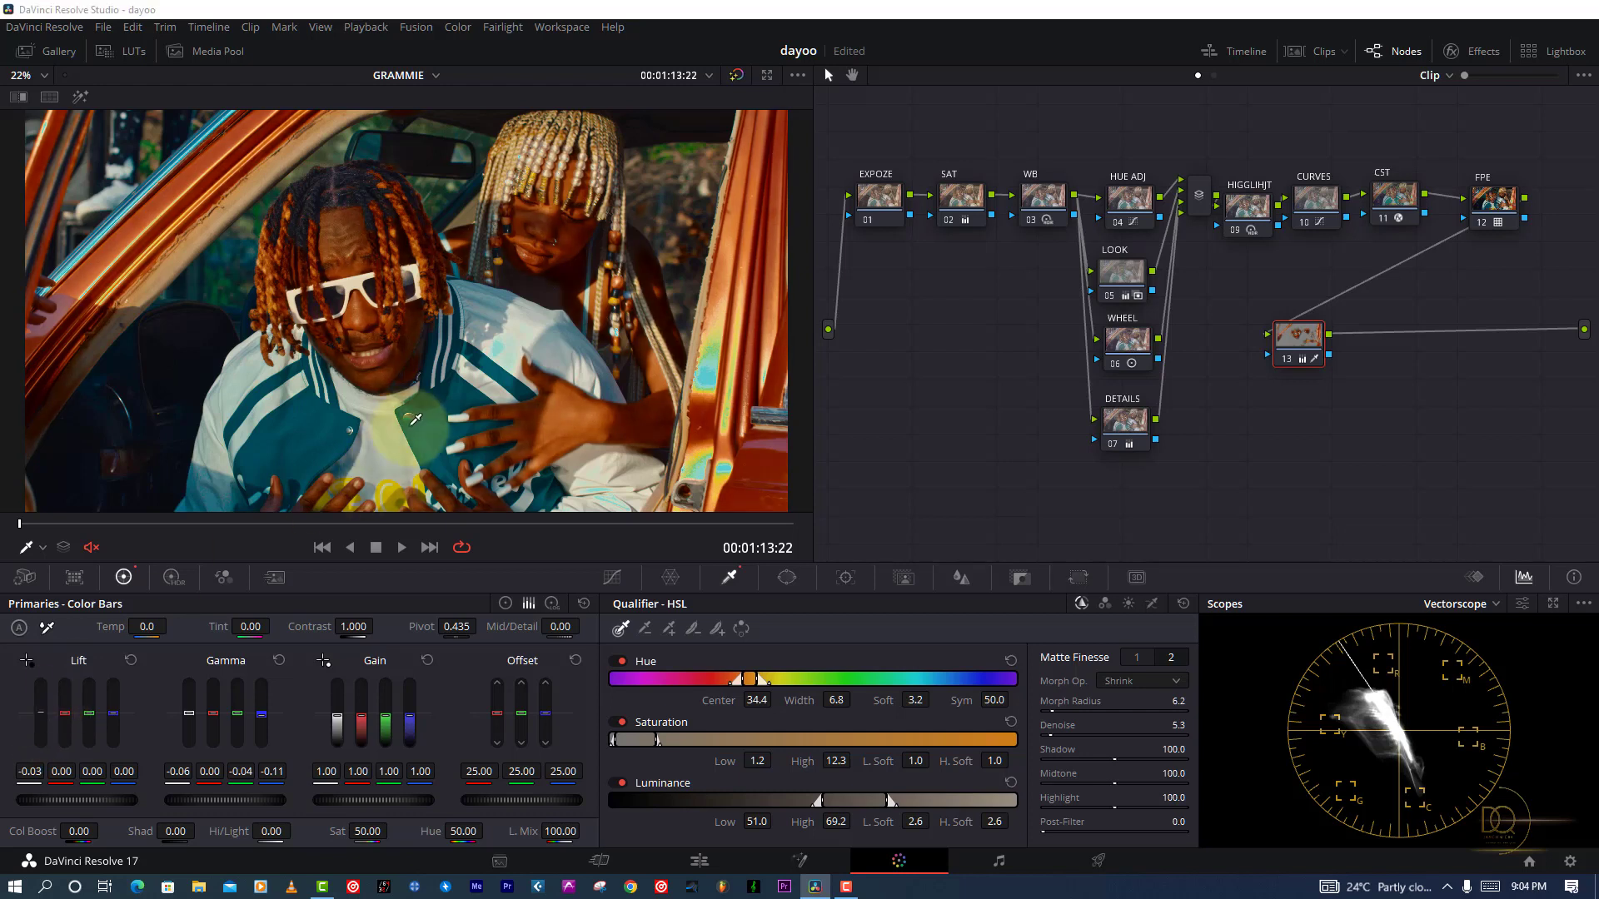
{"action": "key", "text": "ctrl+f"}
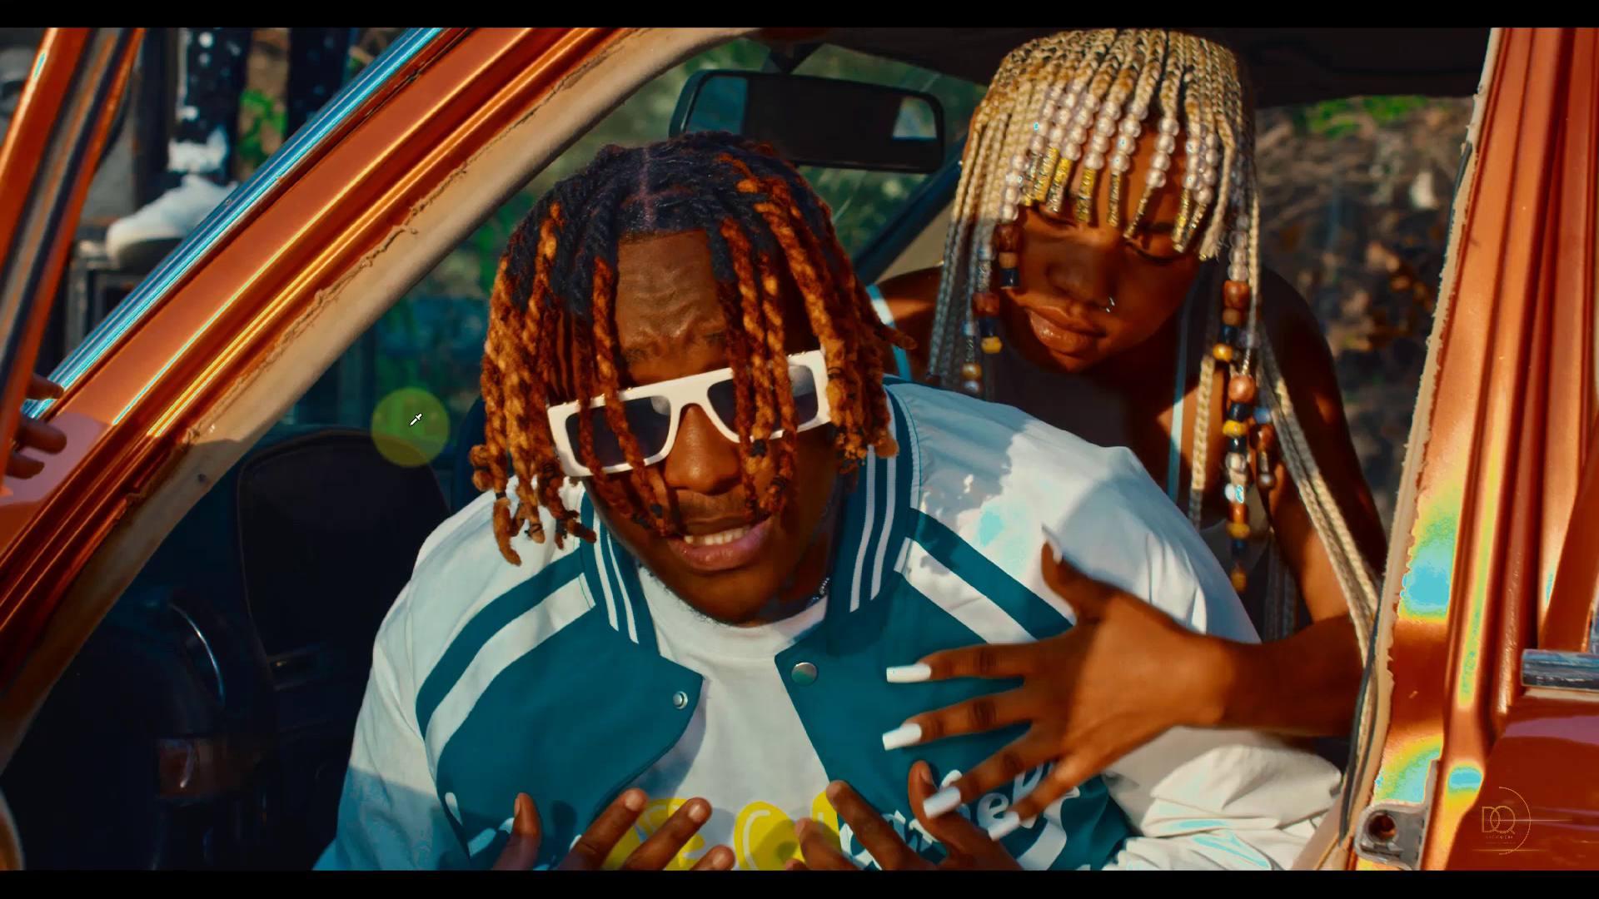
{"action": "key", "text": "ctrl+f"}
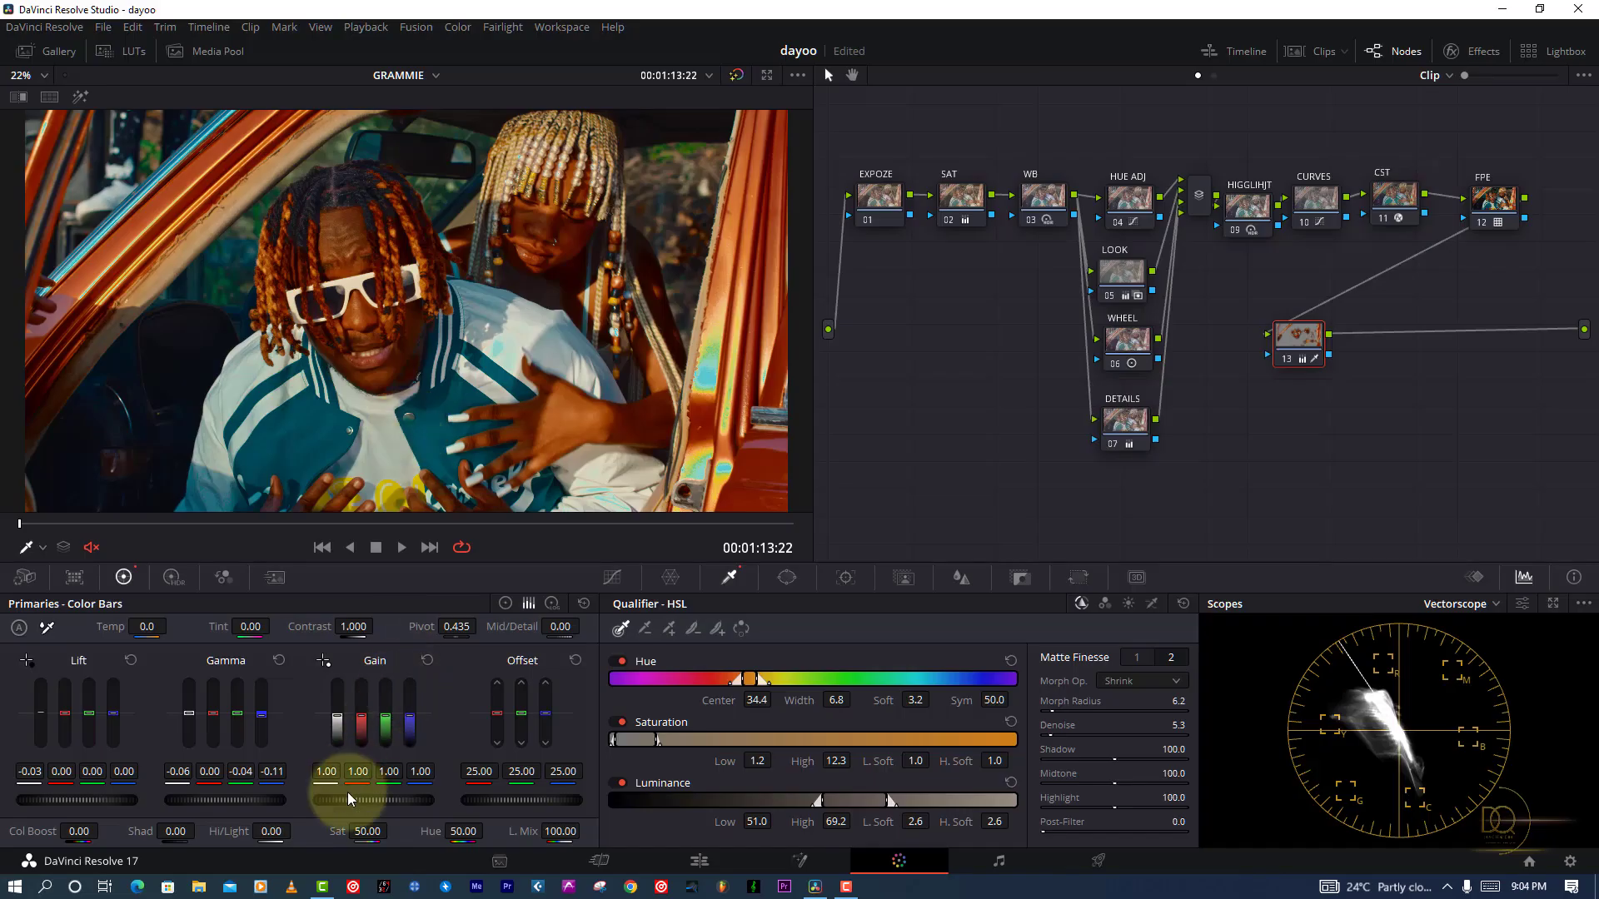
Step: Reduce the skin node's saturation to 30 and open its Hue Vs Sat curve
{"action": "left_click", "coordinate": [367, 831]}
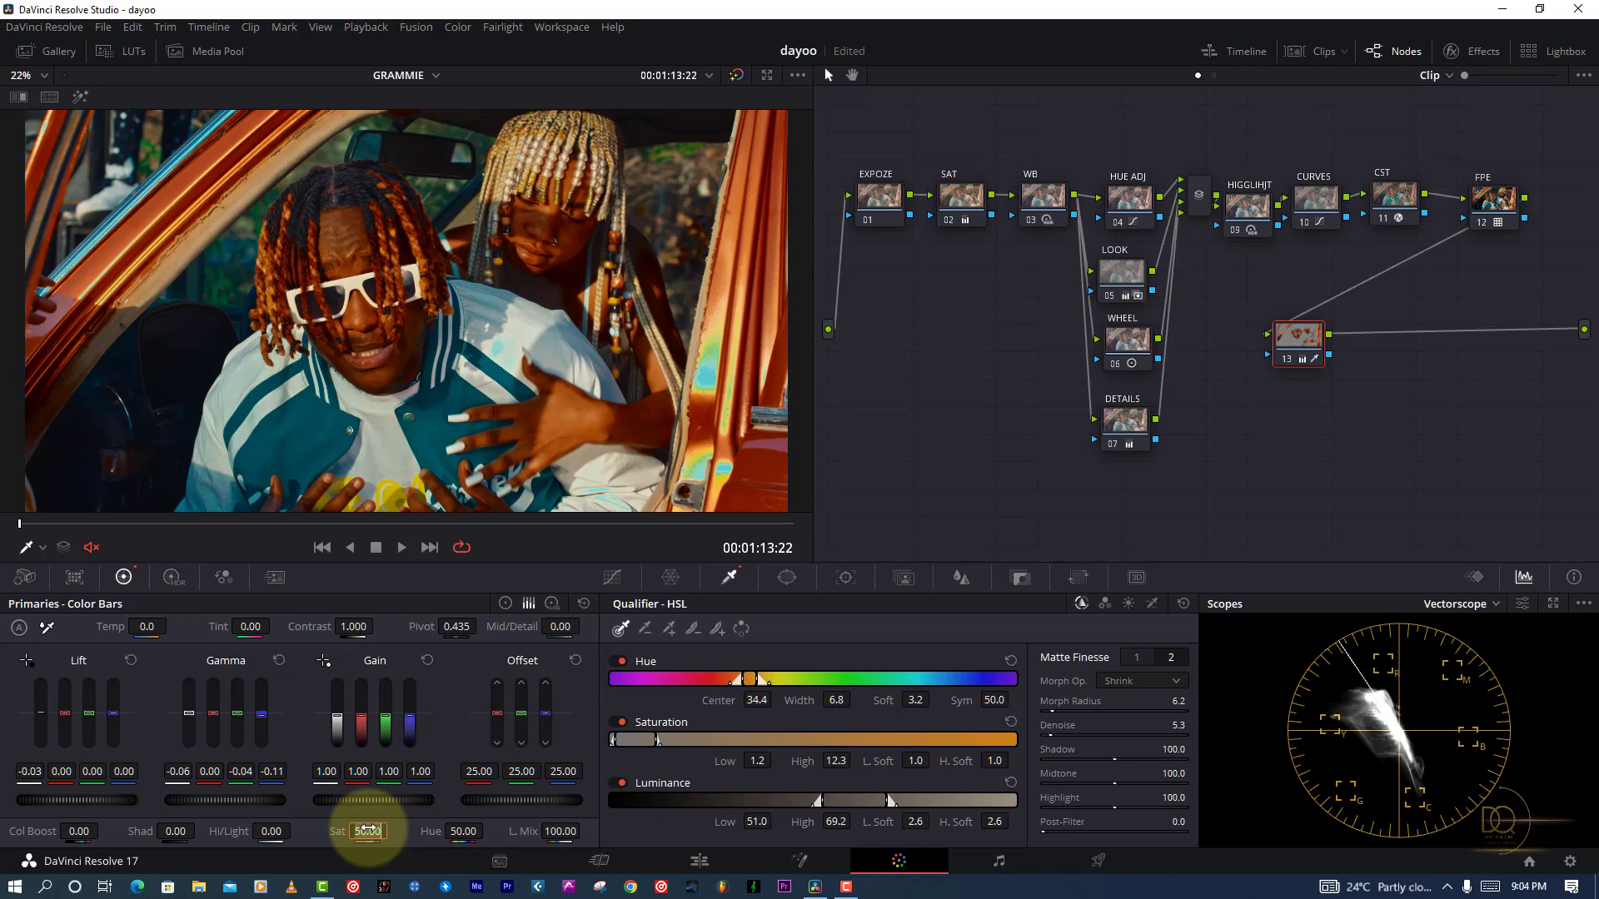
{"action": "type", "text": "30"}
{"action": "key", "text": "Return"}
{"action": "left_click", "coordinate": [612, 577]}
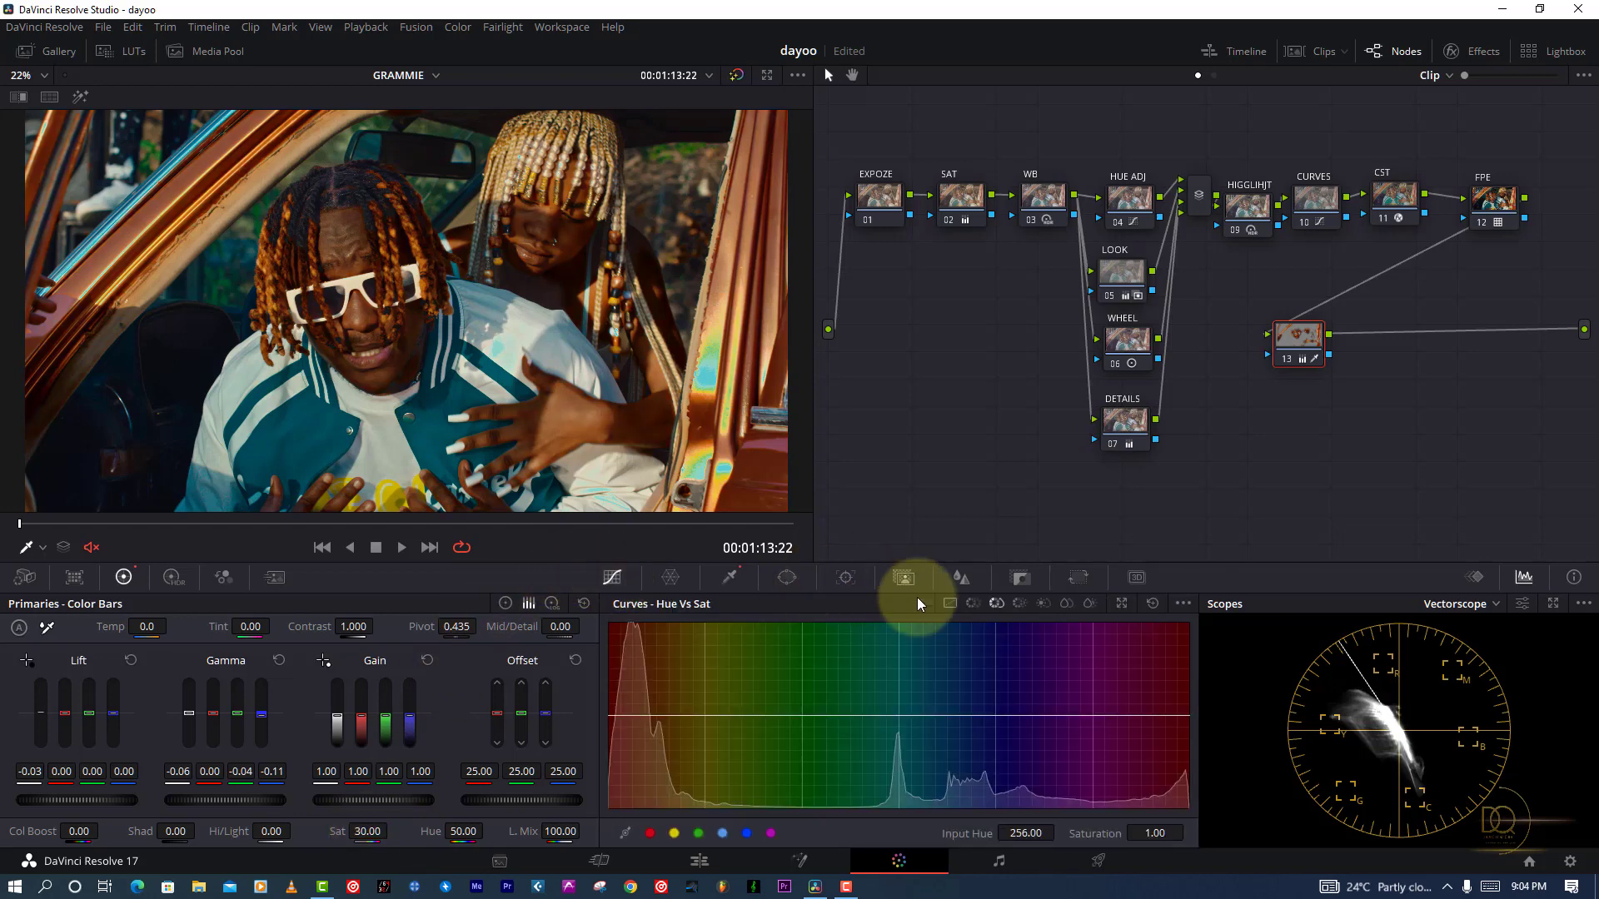
Step: Sample the man's skin on the custom curve, raise the low-midtone point slightly against the Waveform scope, and set the skin node's saturation to 40.20
{"action": "left_click", "coordinate": [949, 603]}
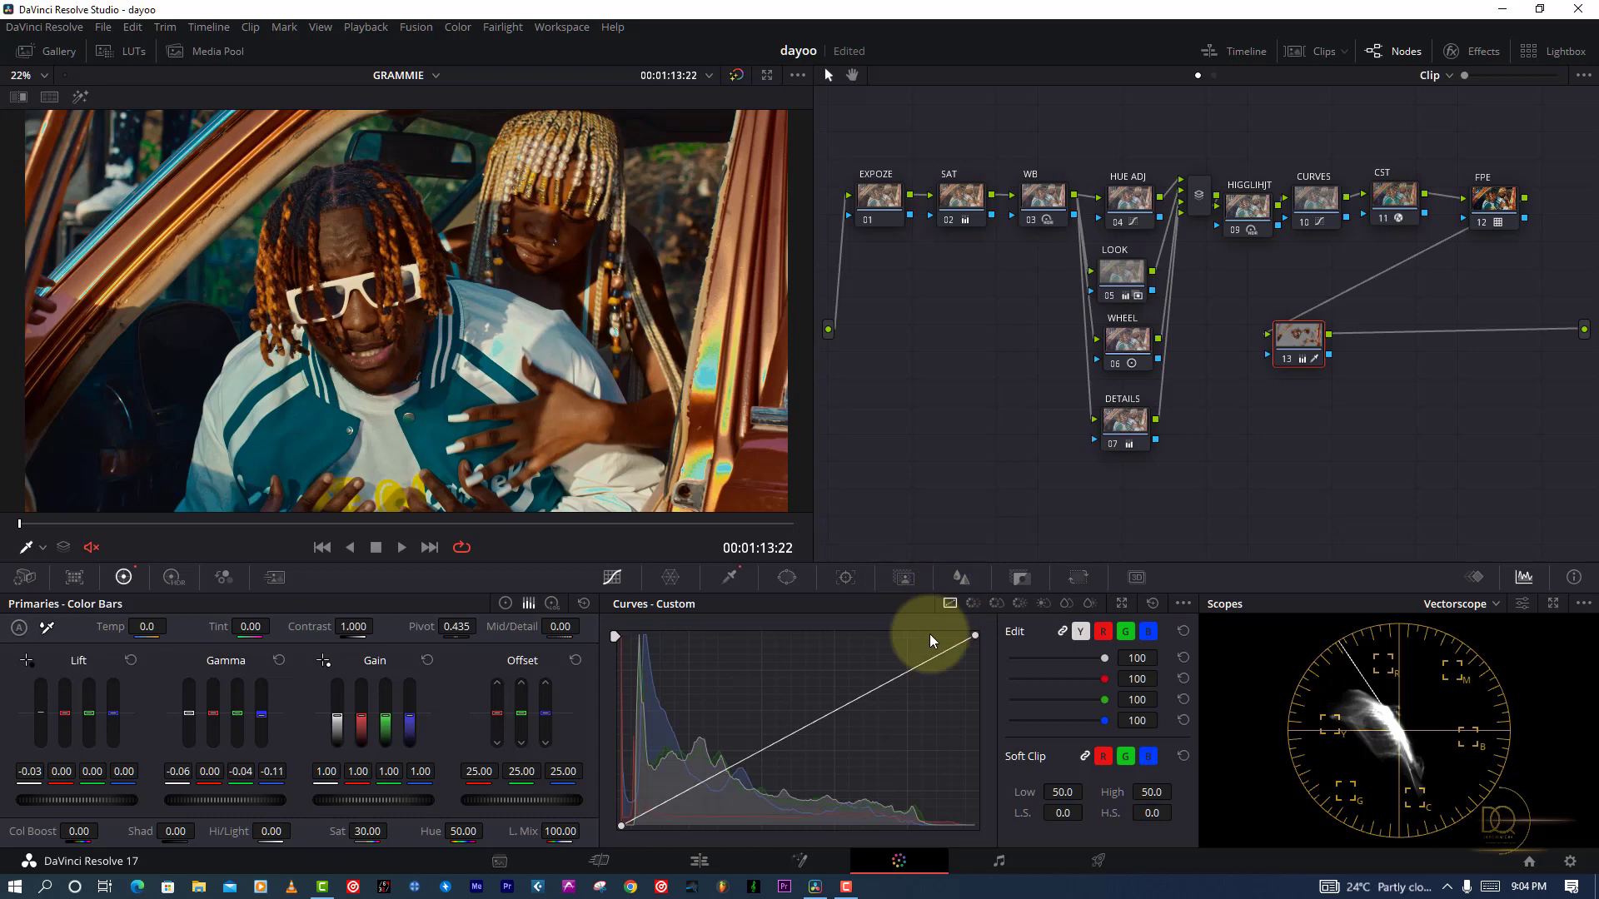
{"action": "left_click", "coordinate": [418, 327]}
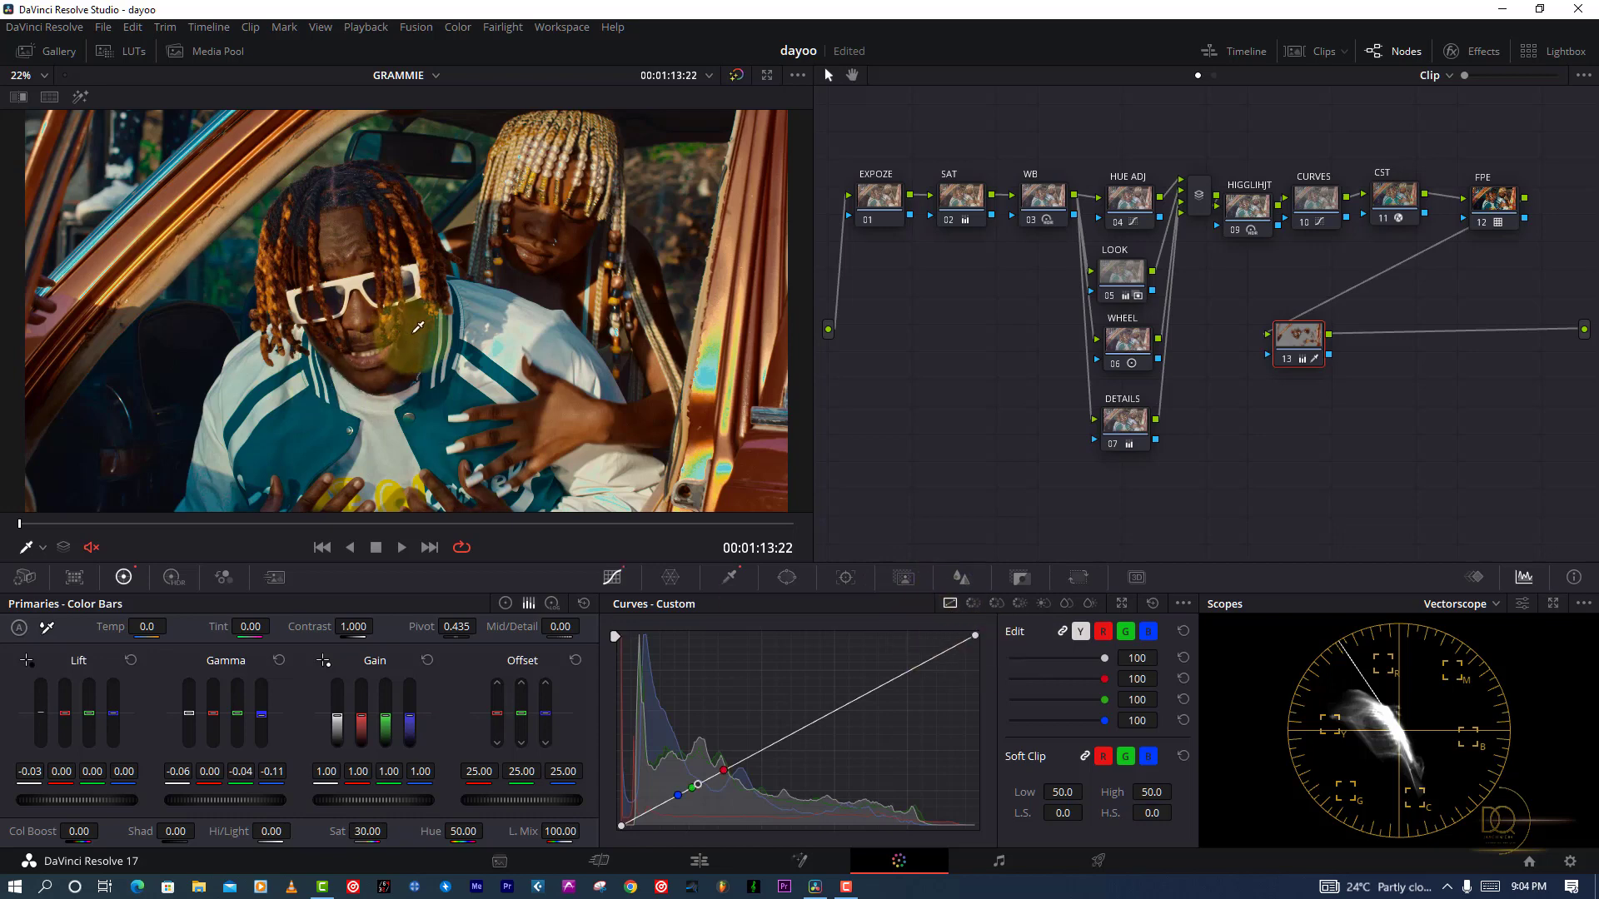
{"action": "left_click", "coordinate": [1489, 603]}
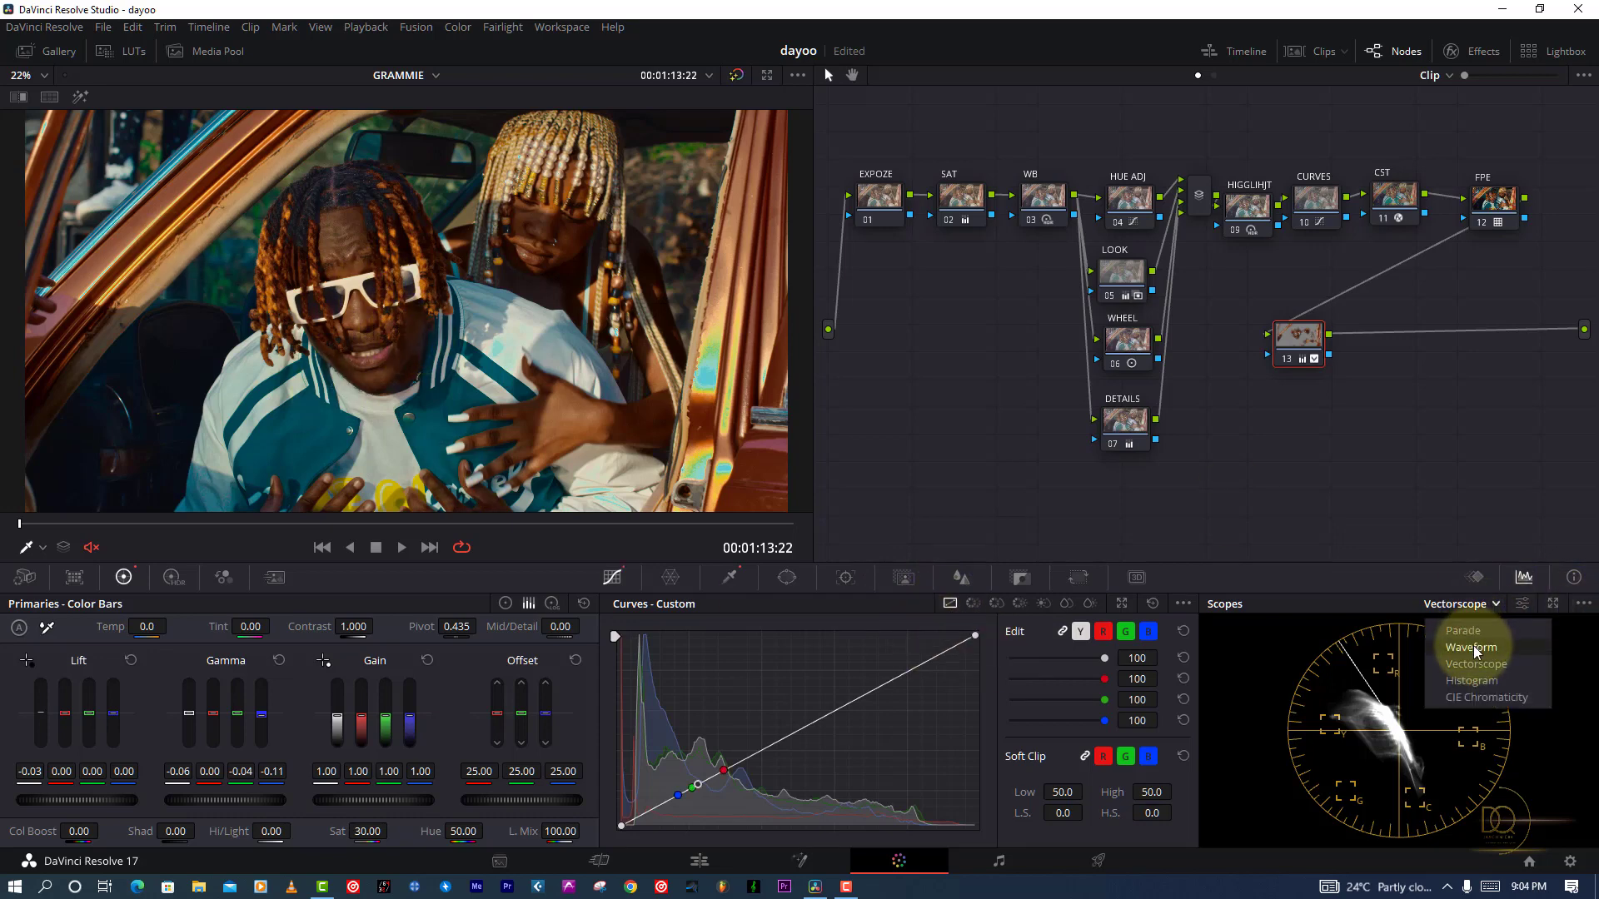
{"action": "left_click", "coordinate": [1471, 647]}
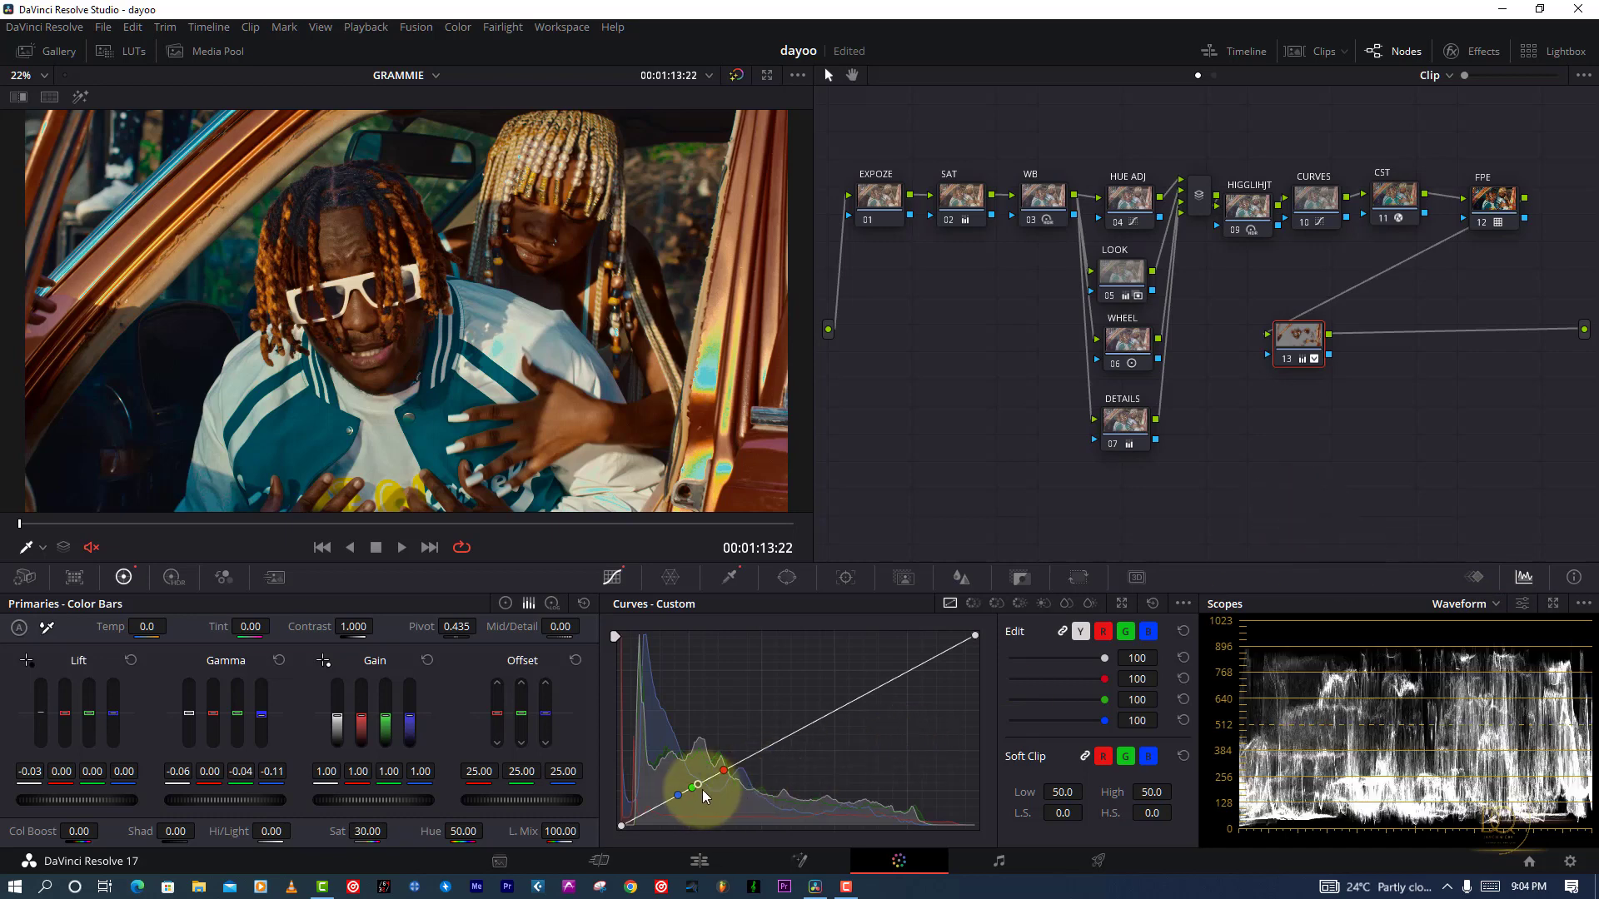
{"action": "left_click_drag", "start_coordinate": [698, 785], "coordinate": [692, 769]}
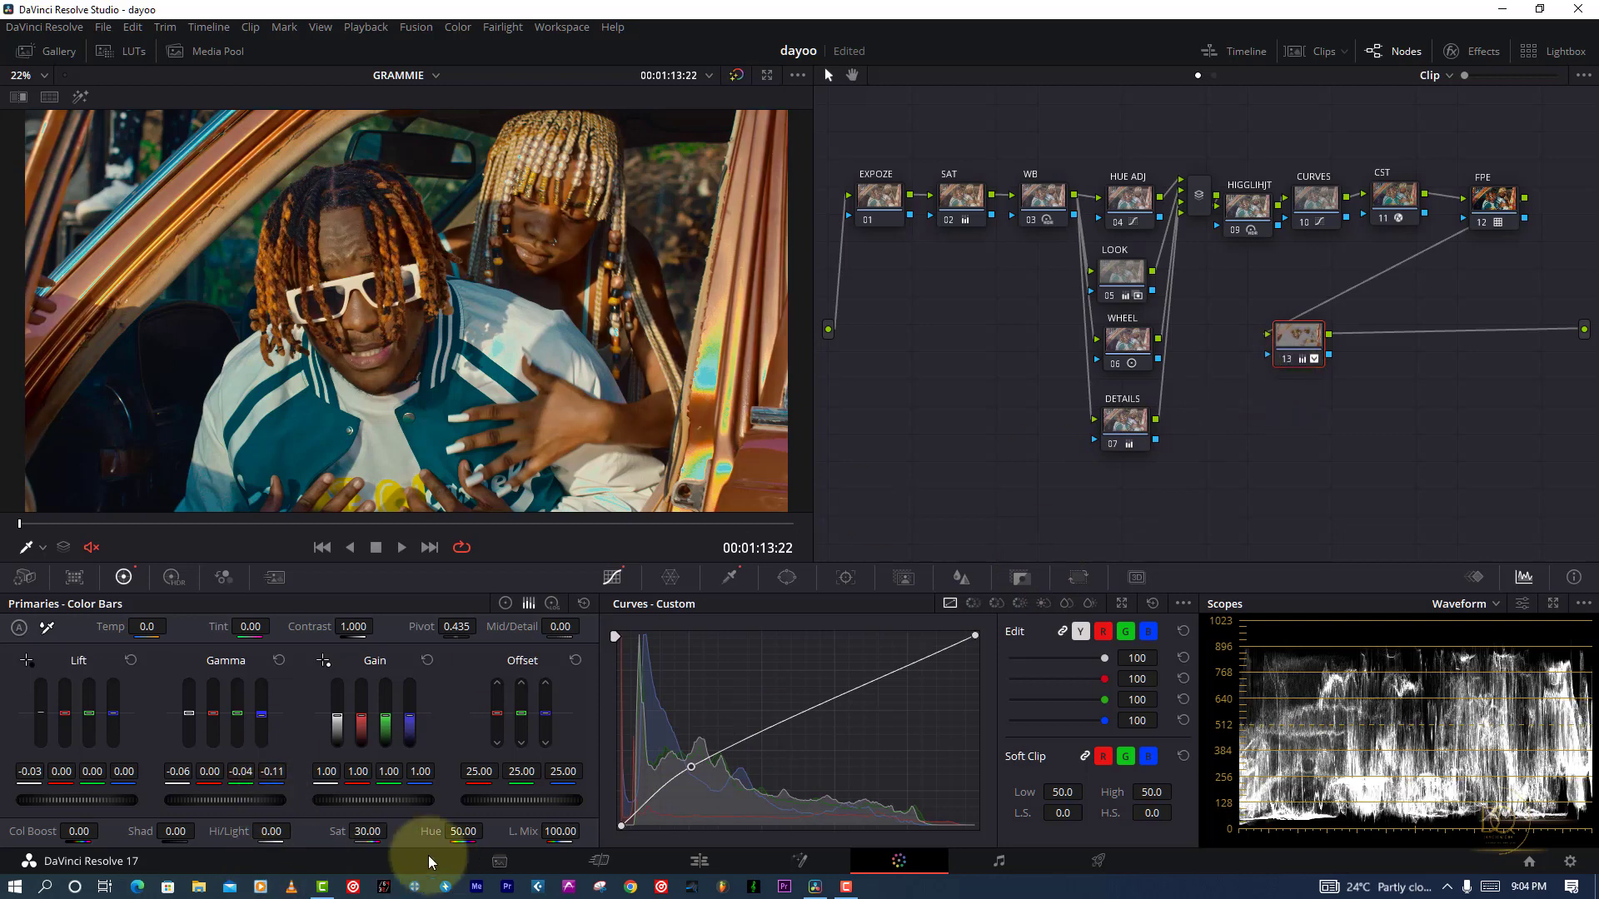
{"action": "left_click_drag", "start_coordinate": [371, 831], "coordinate": [409, 831]}
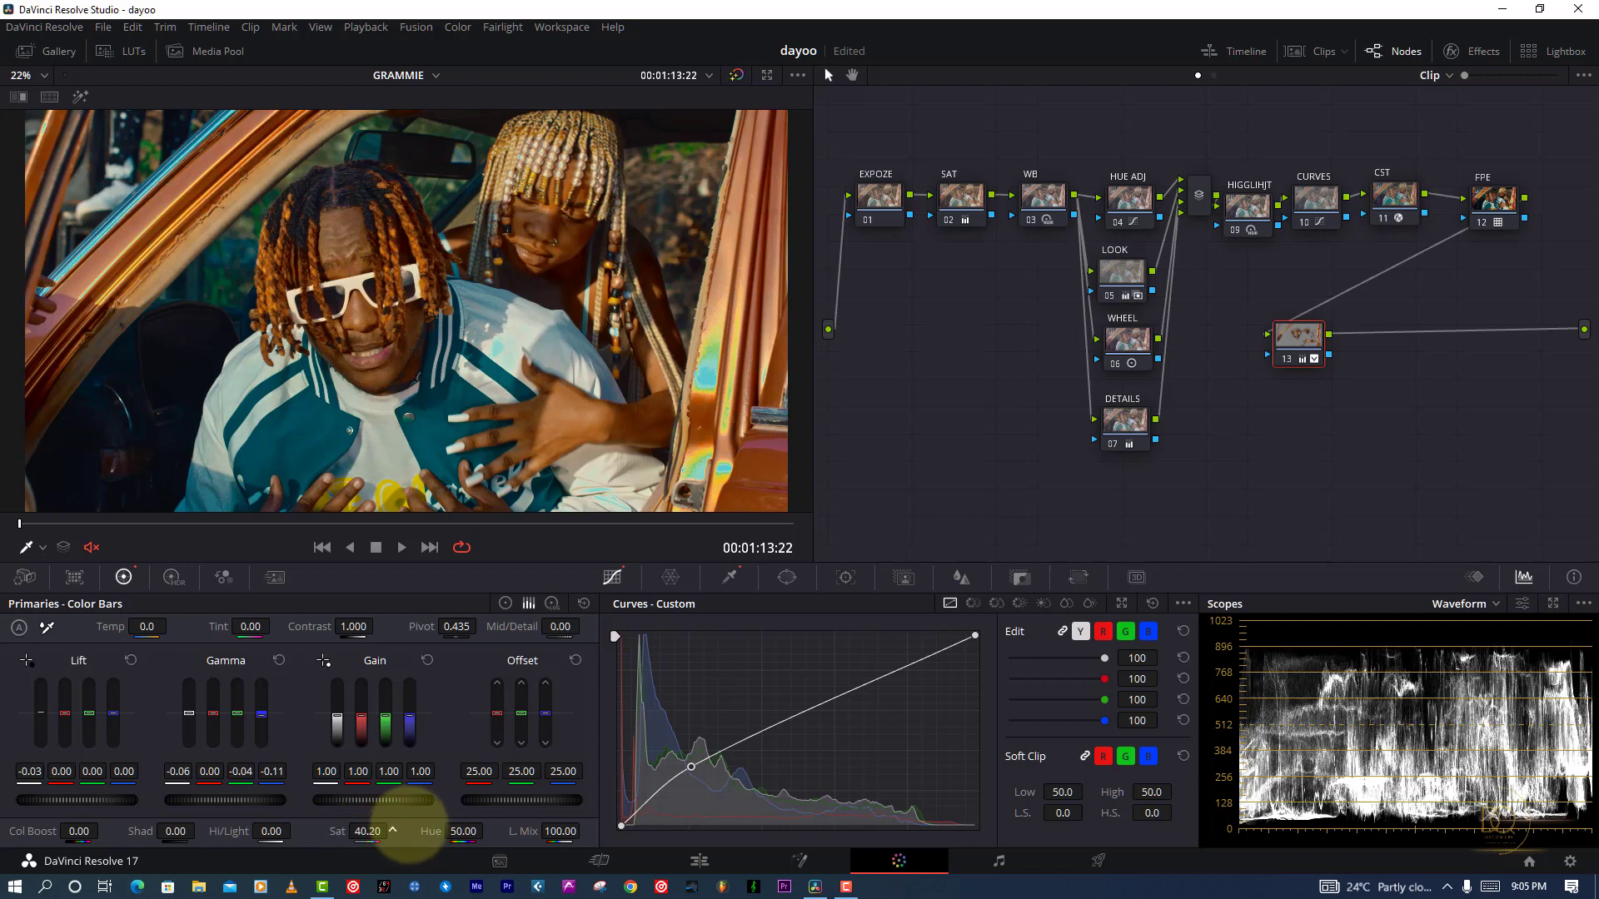
Step: Compare the image with the skin node off and on, and with the whole grade bypassed in full screen
{"action": "left_click", "coordinate": [1283, 364]}
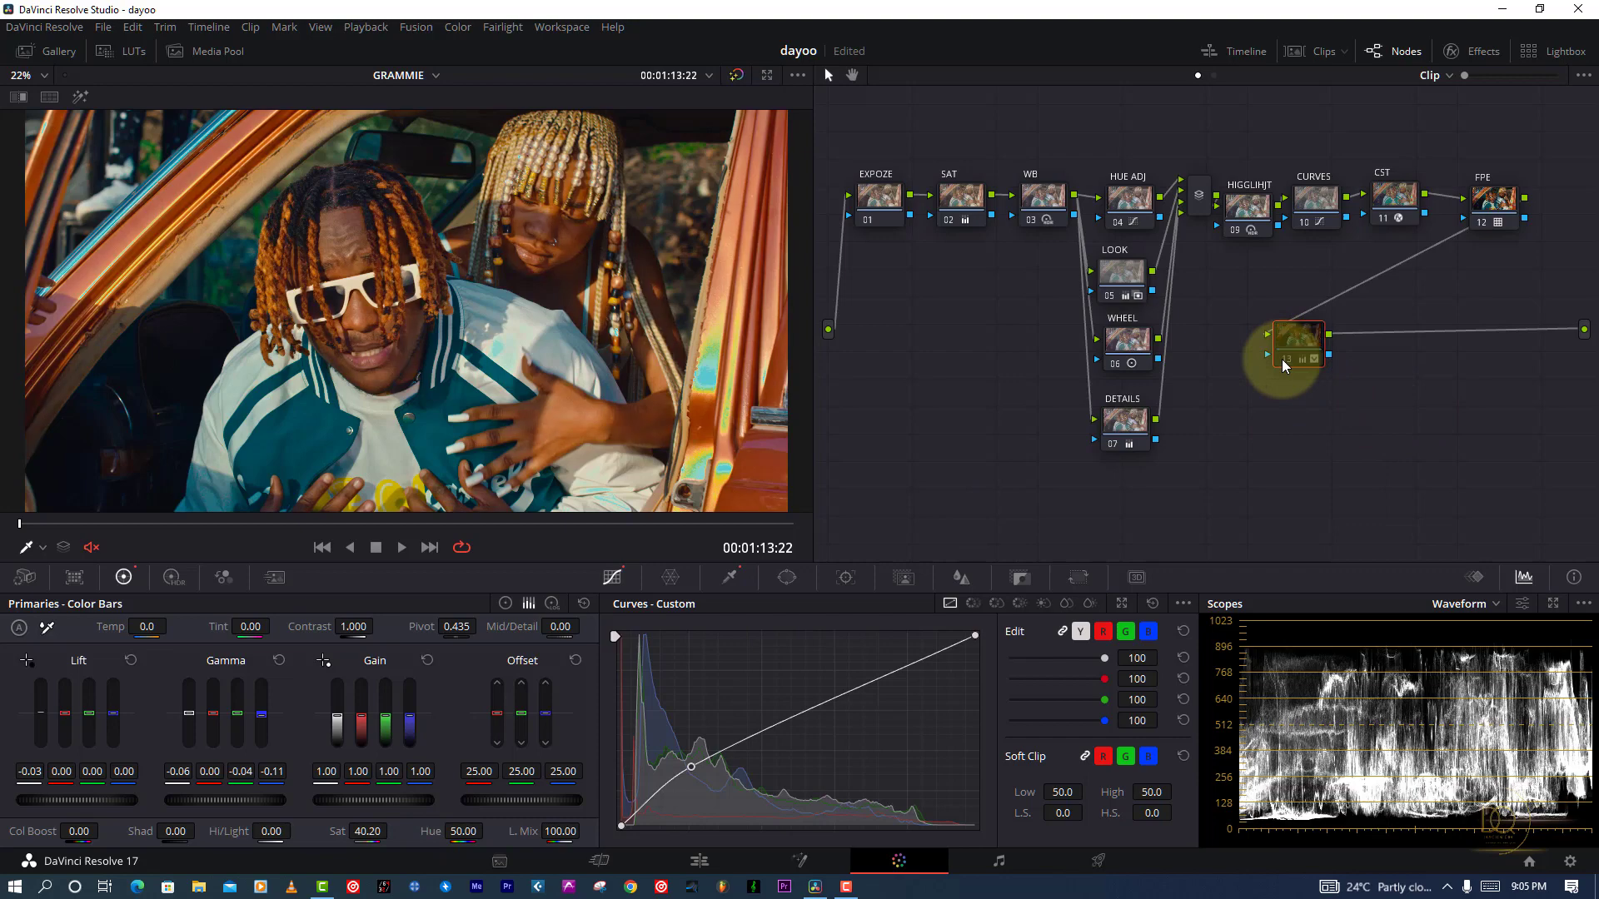
{"action": "left_click", "coordinate": [1283, 365]}
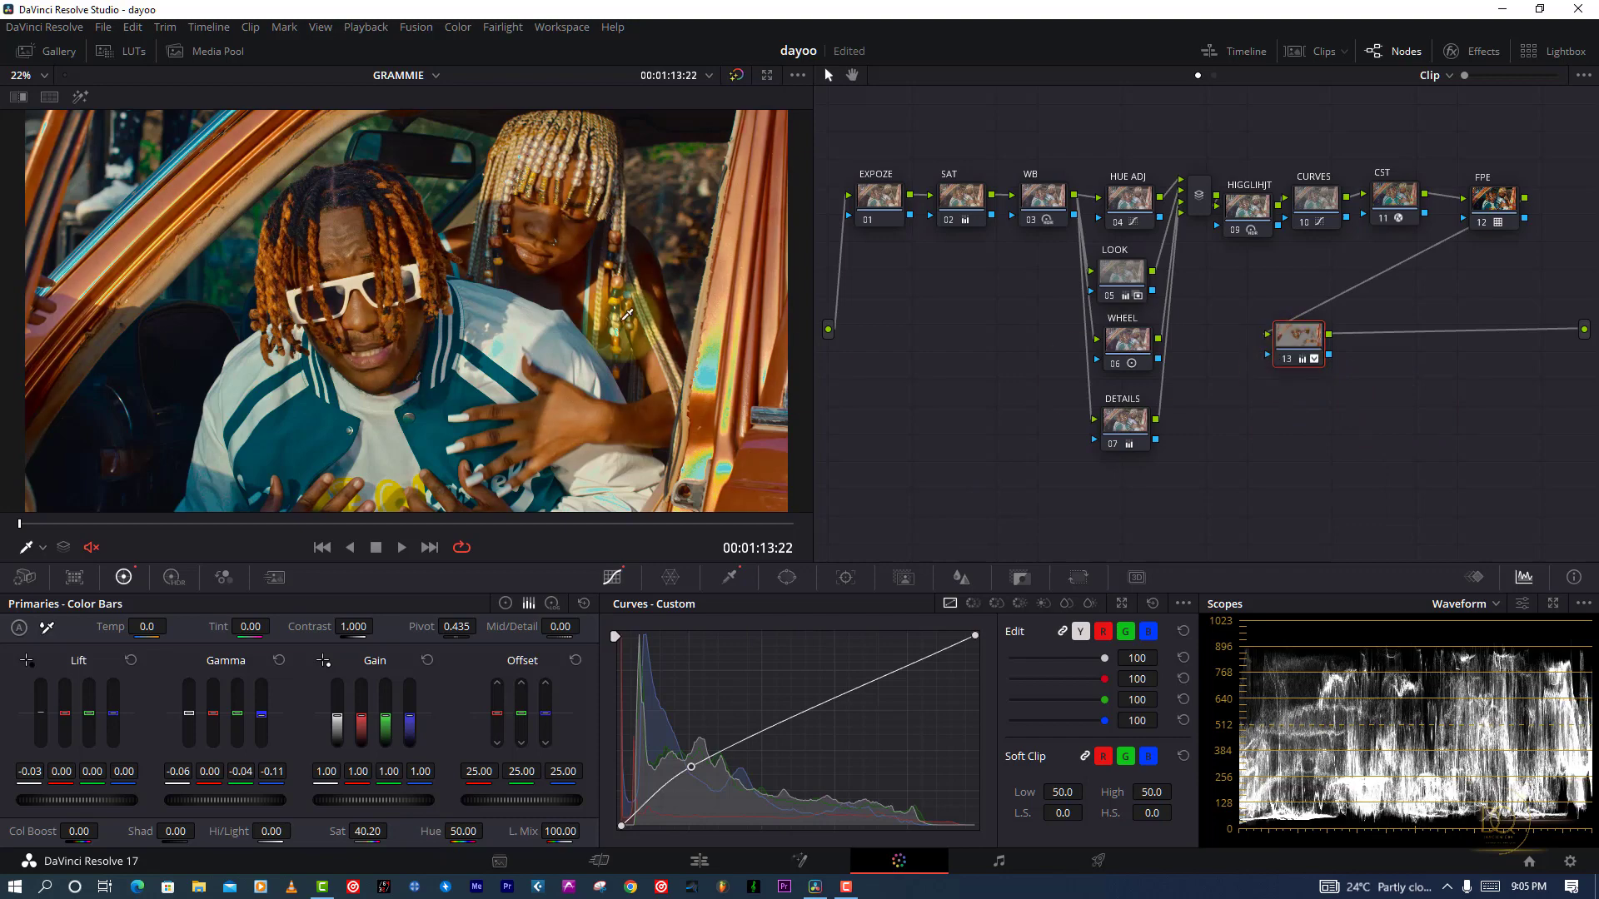
{"action": "key", "text": "ctrl+f"}
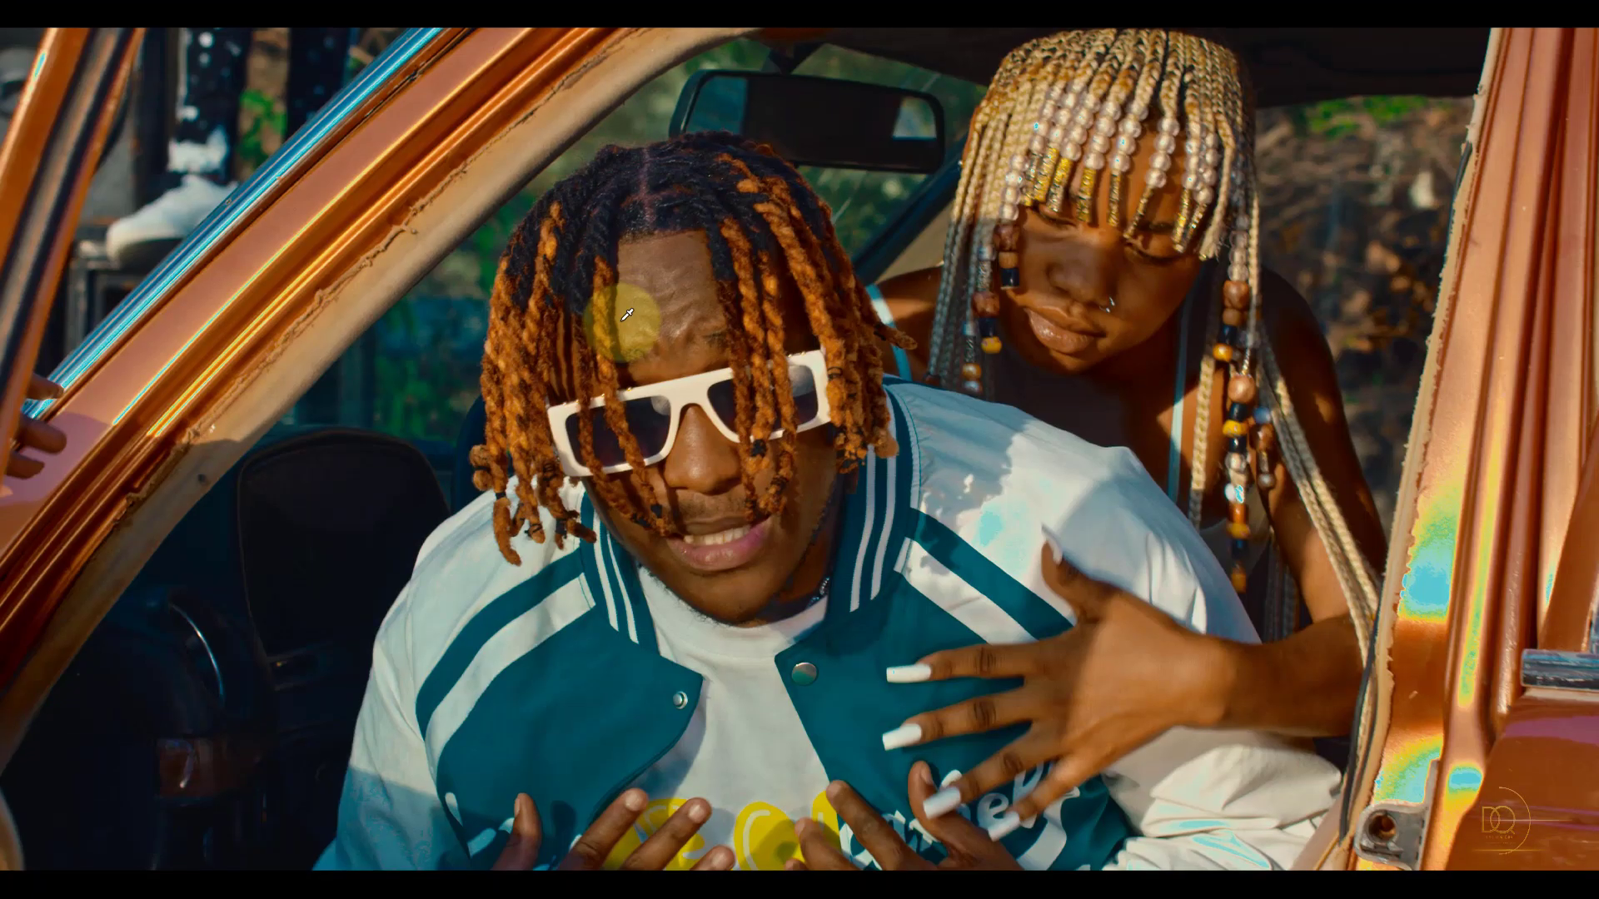
{"action": "key", "text": "ctrl+d"}
{"action": "key", "text": "ctrl+d"}
{"action": "key", "text": "ctrl+d"}
{"action": "key", "text": "ctrl+f"}
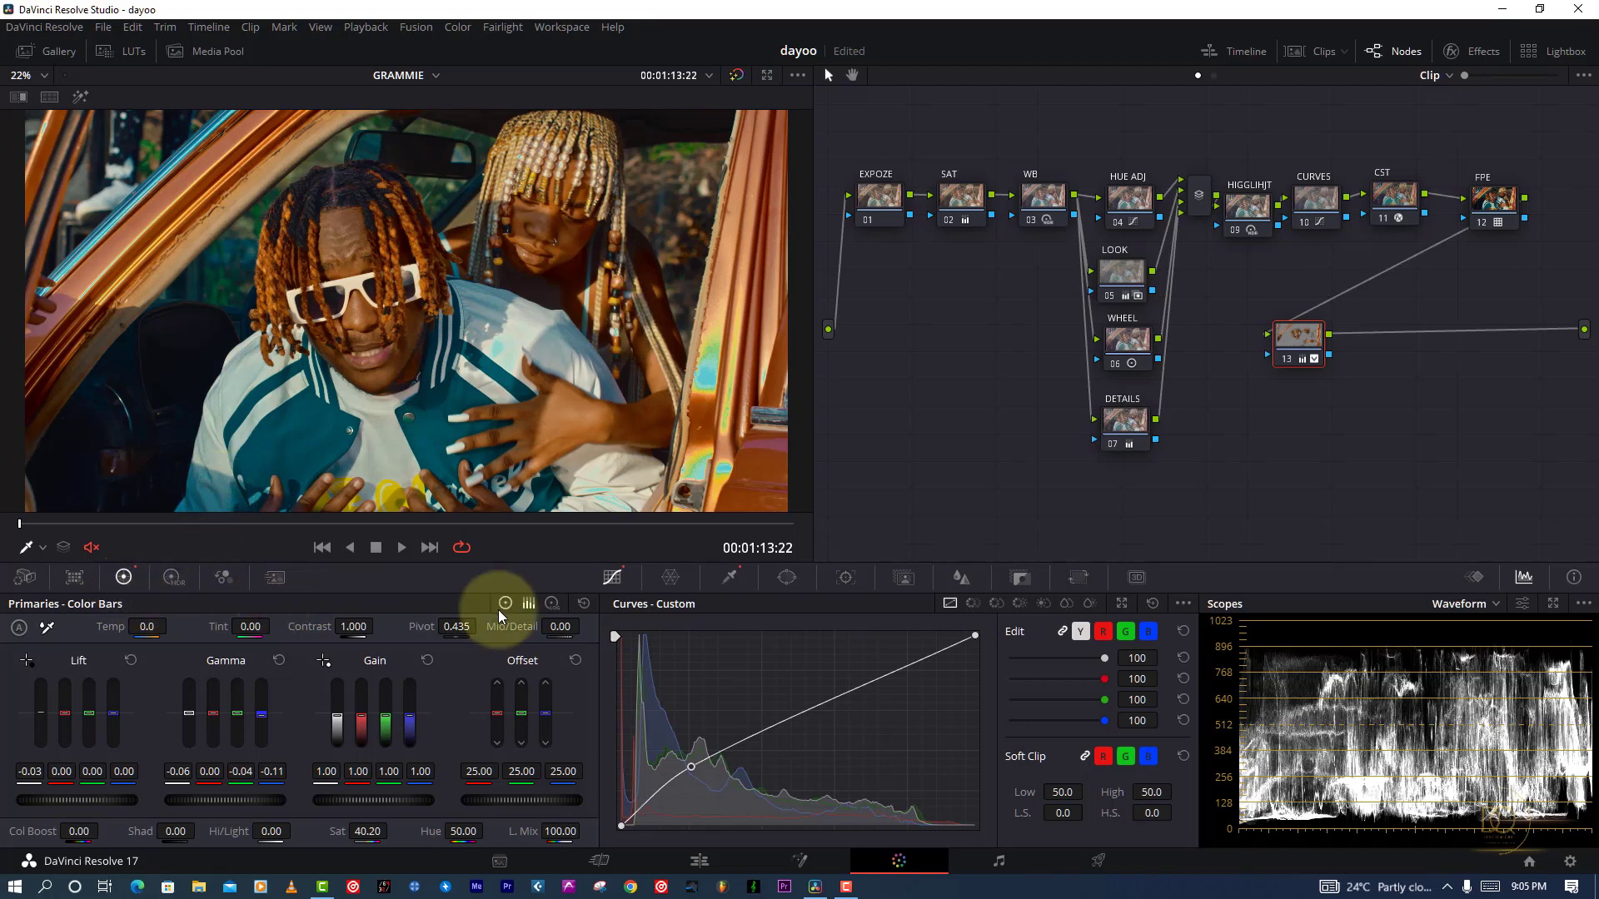
Step: Set the skin node's gamma green to -0.08 and saturation to 37.60 against the Vectorscope, and review the clip in playback
{"action": "left_click", "coordinate": [505, 604]}
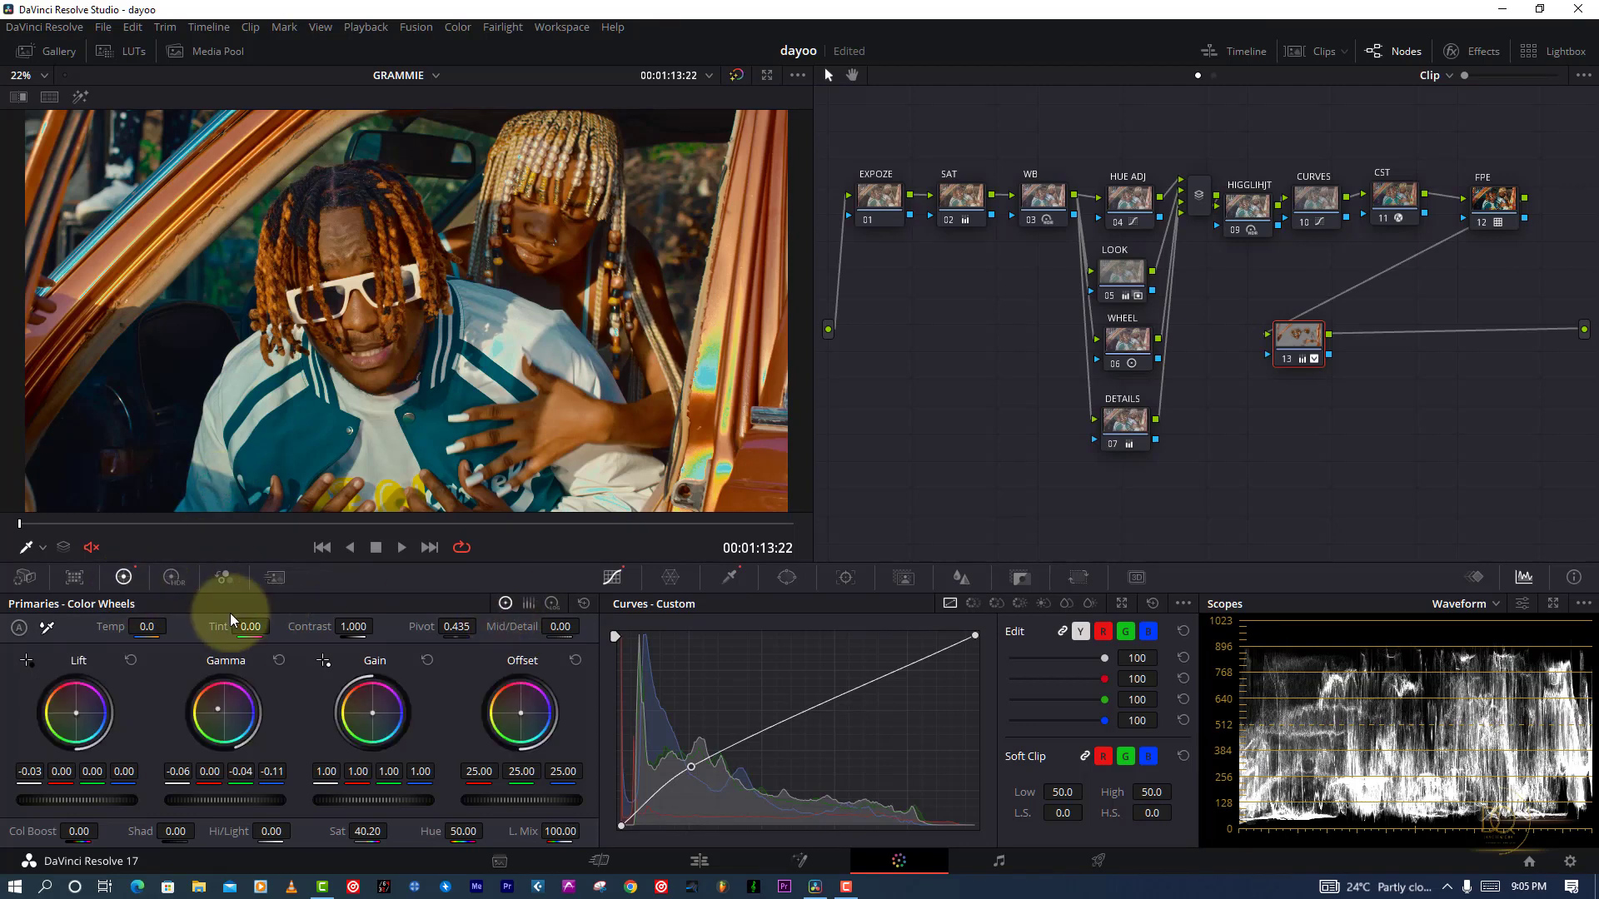
{"action": "left_click", "coordinate": [528, 604]}
{"action": "left_click", "coordinate": [1432, 608]}
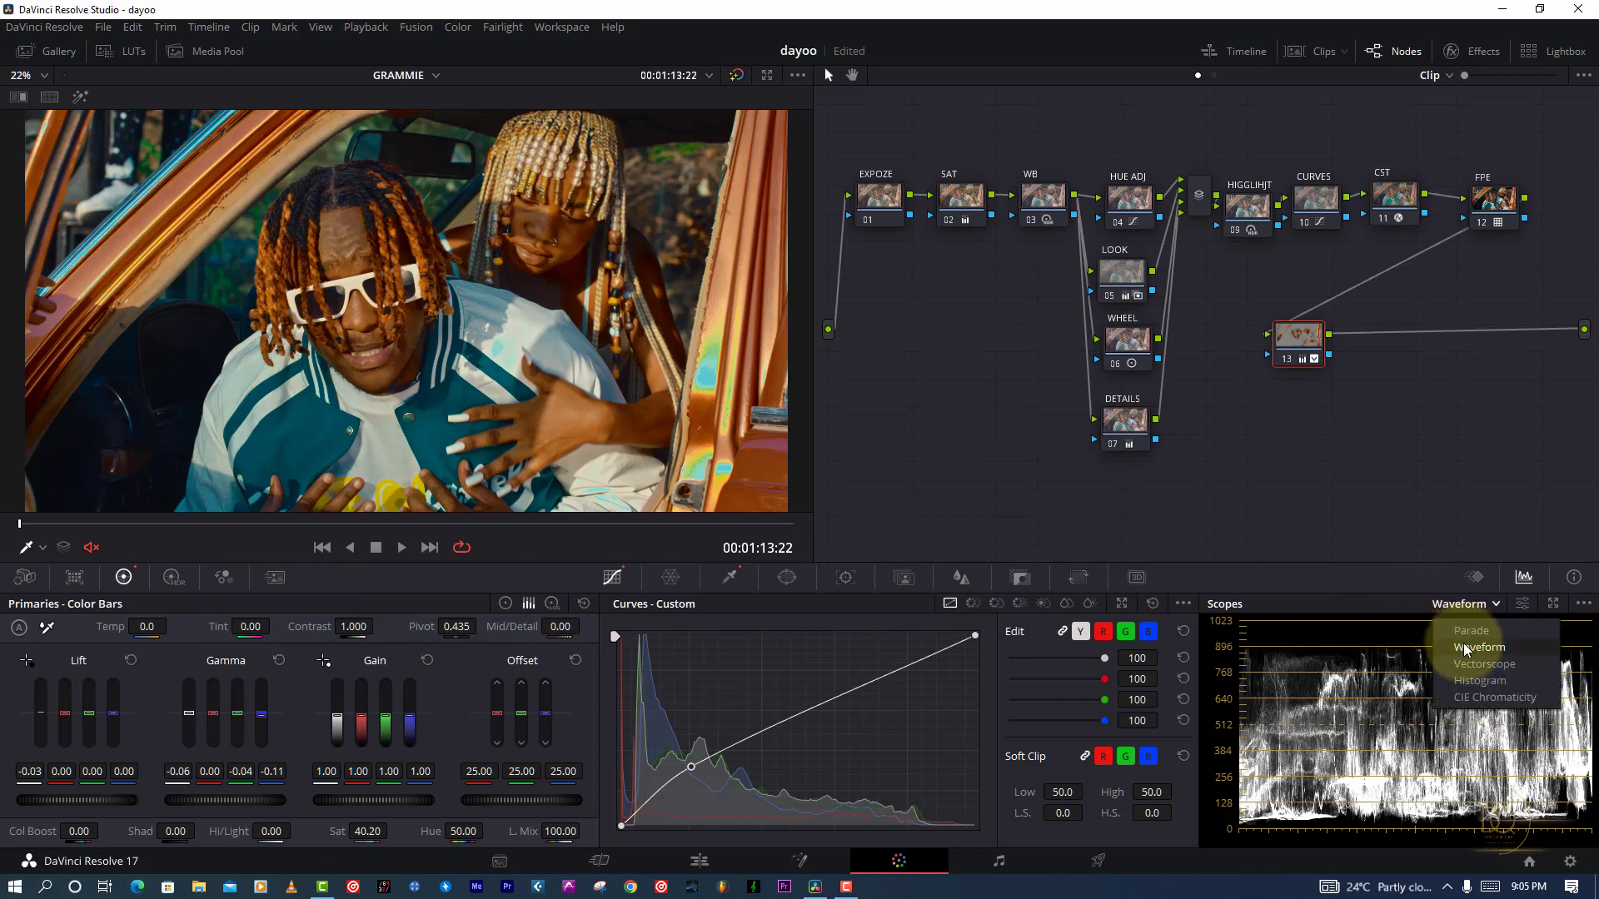
{"action": "left_click", "coordinate": [1374, 522]}
{"action": "left_click", "coordinate": [1449, 603]}
{"action": "left_click", "coordinate": [1484, 664]}
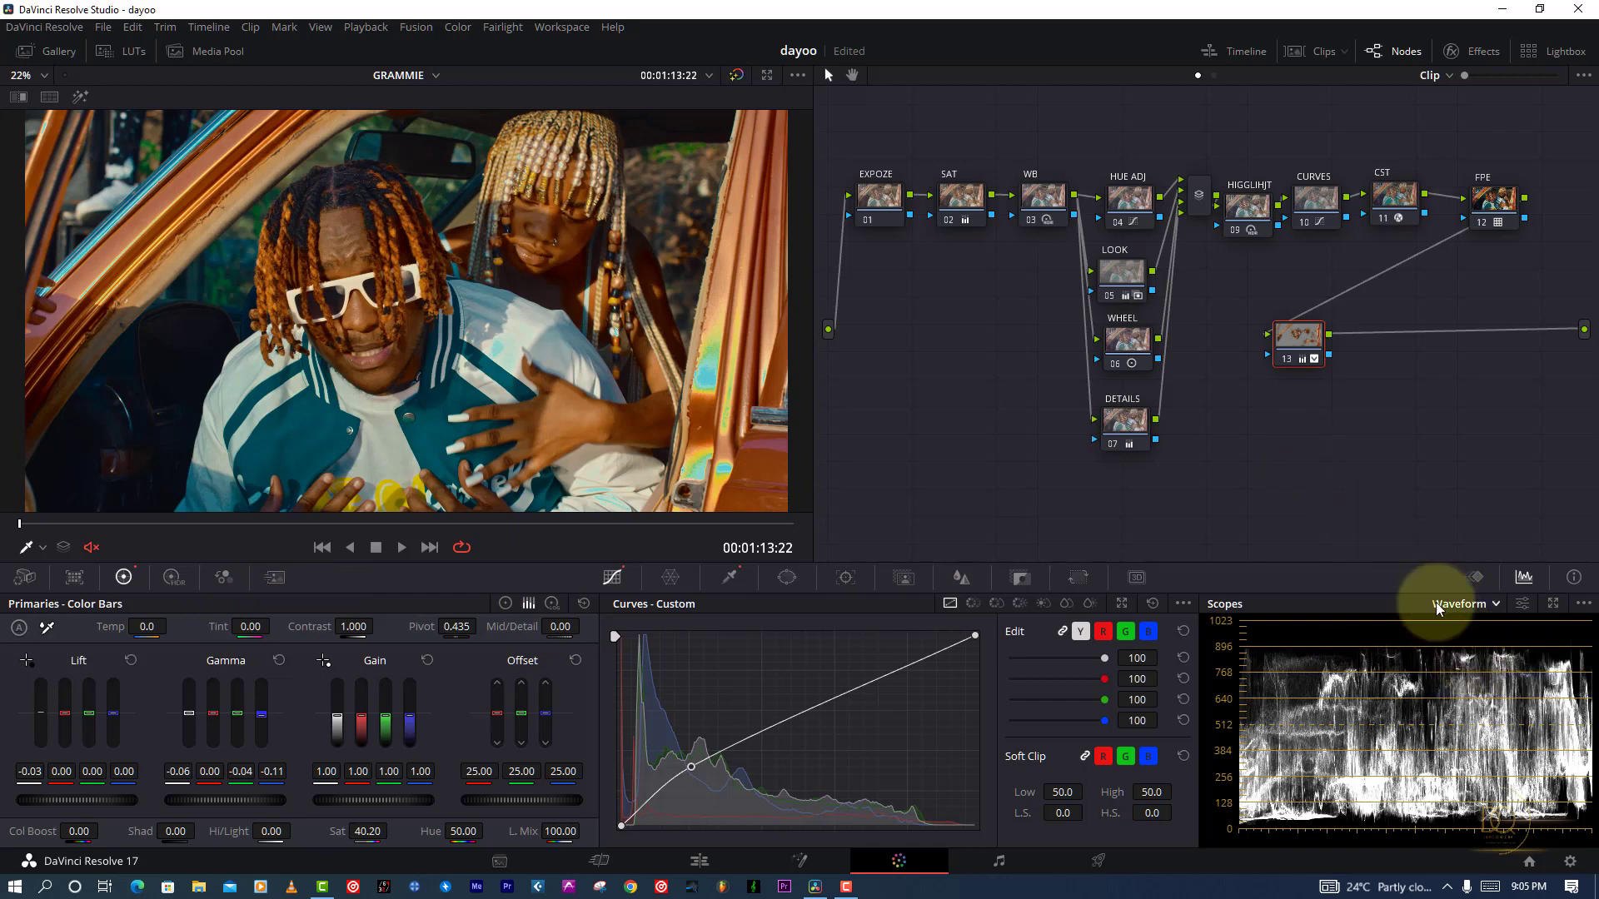
{"action": "left_click_drag", "start_coordinate": [237, 704], "coordinate": [242, 725]}
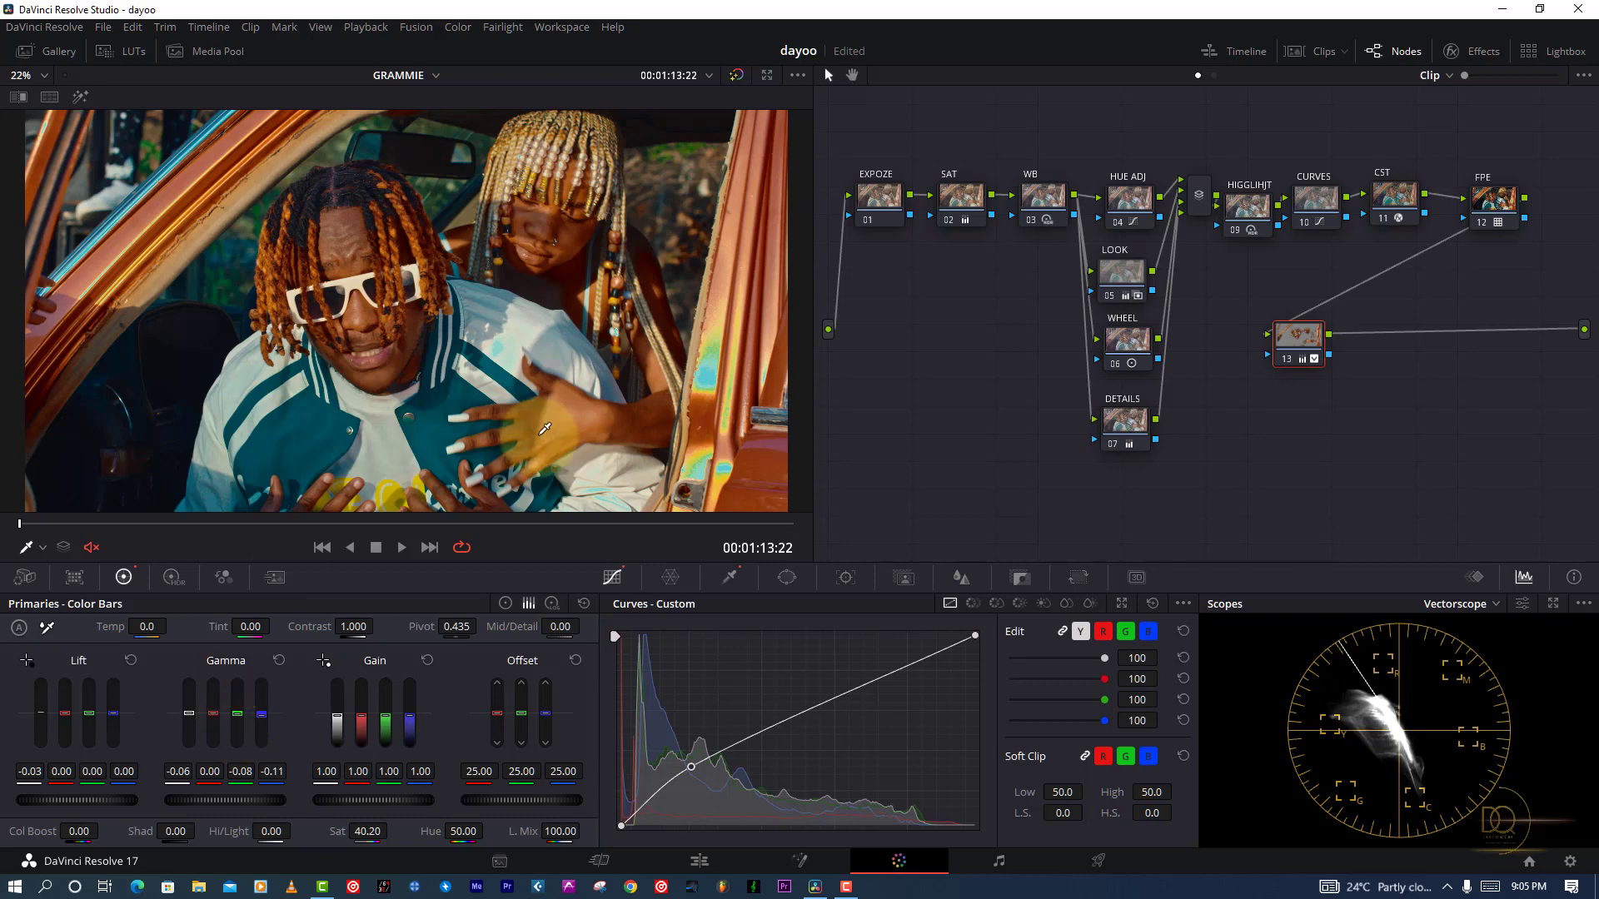
{"action": "left_click_drag", "start_coordinate": [383, 830], "coordinate": [366, 831]}
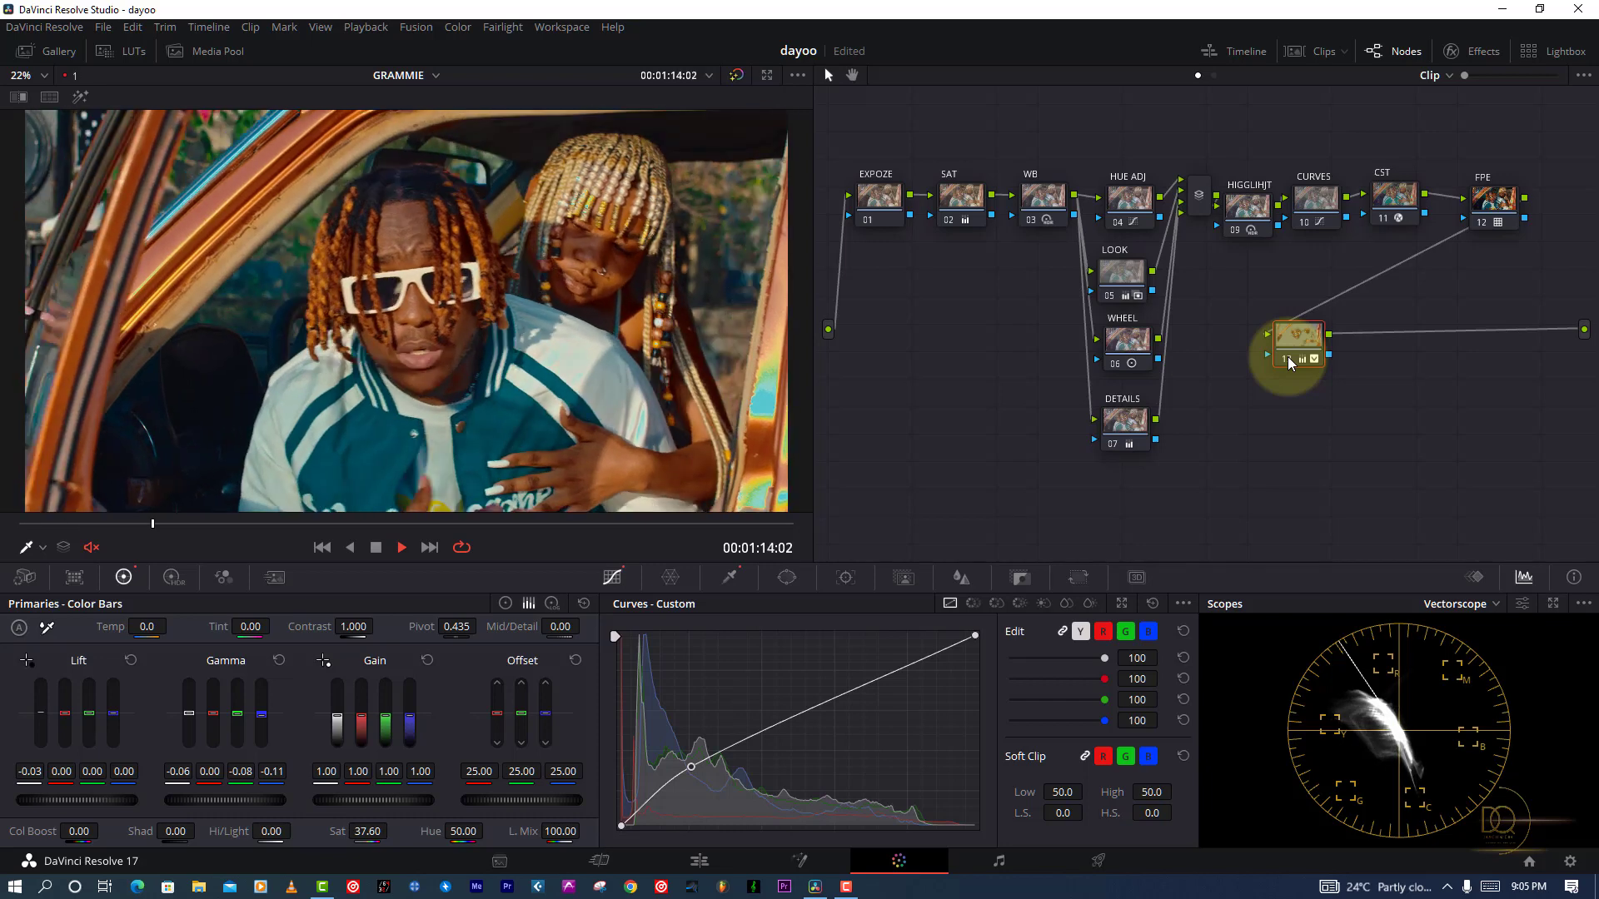
{"action": "key", "text": "space"}
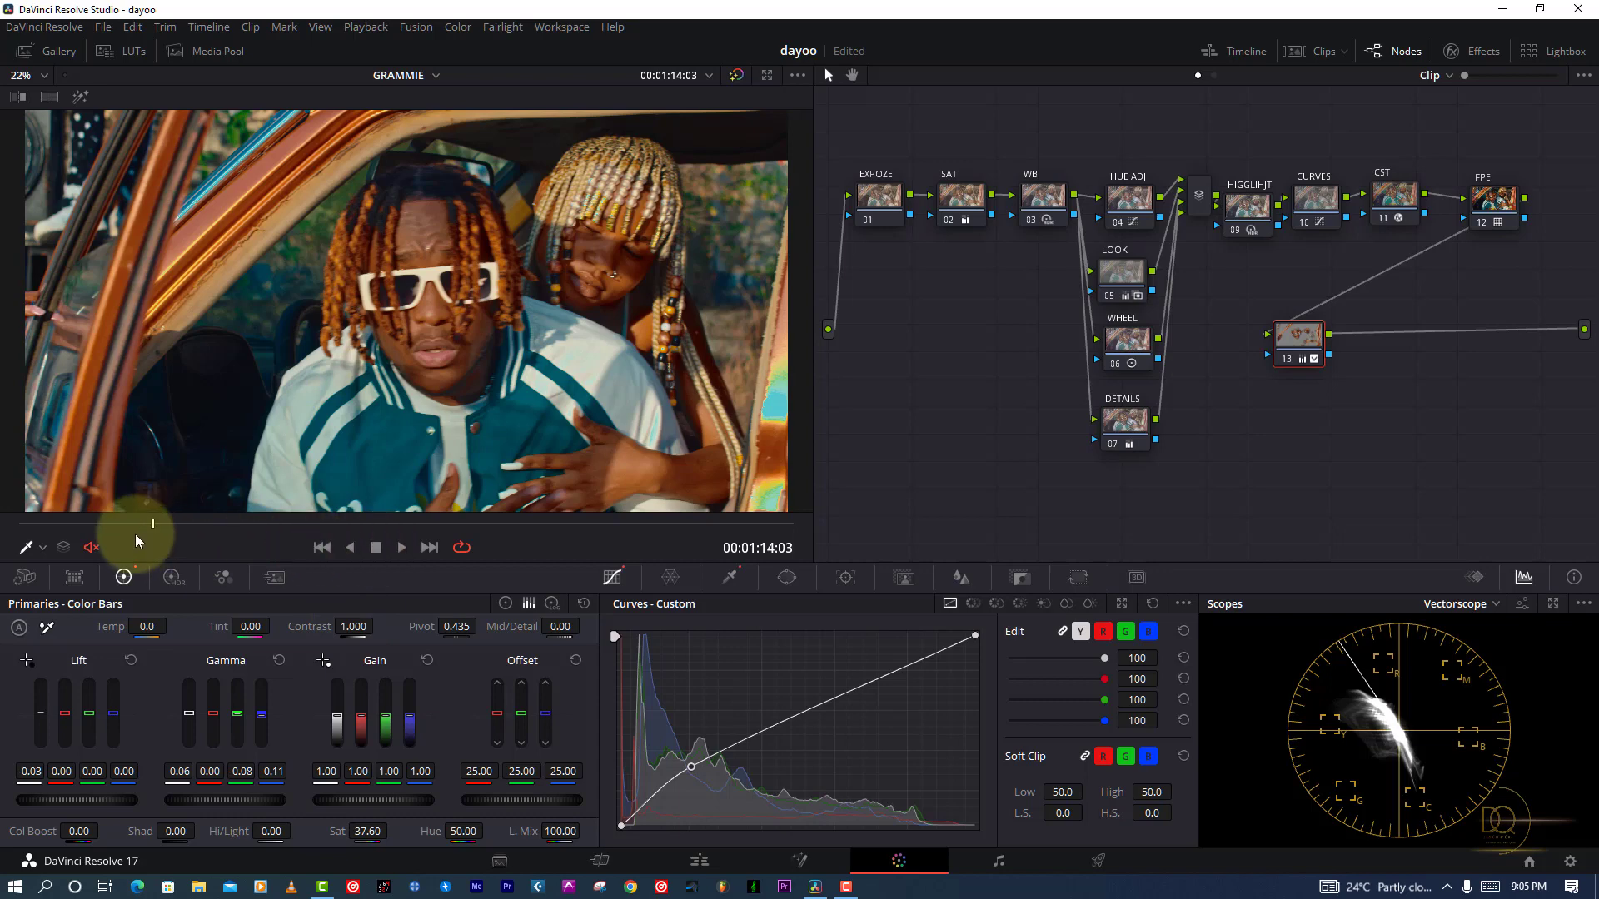
{"action": "left_click", "coordinate": [18, 524]}
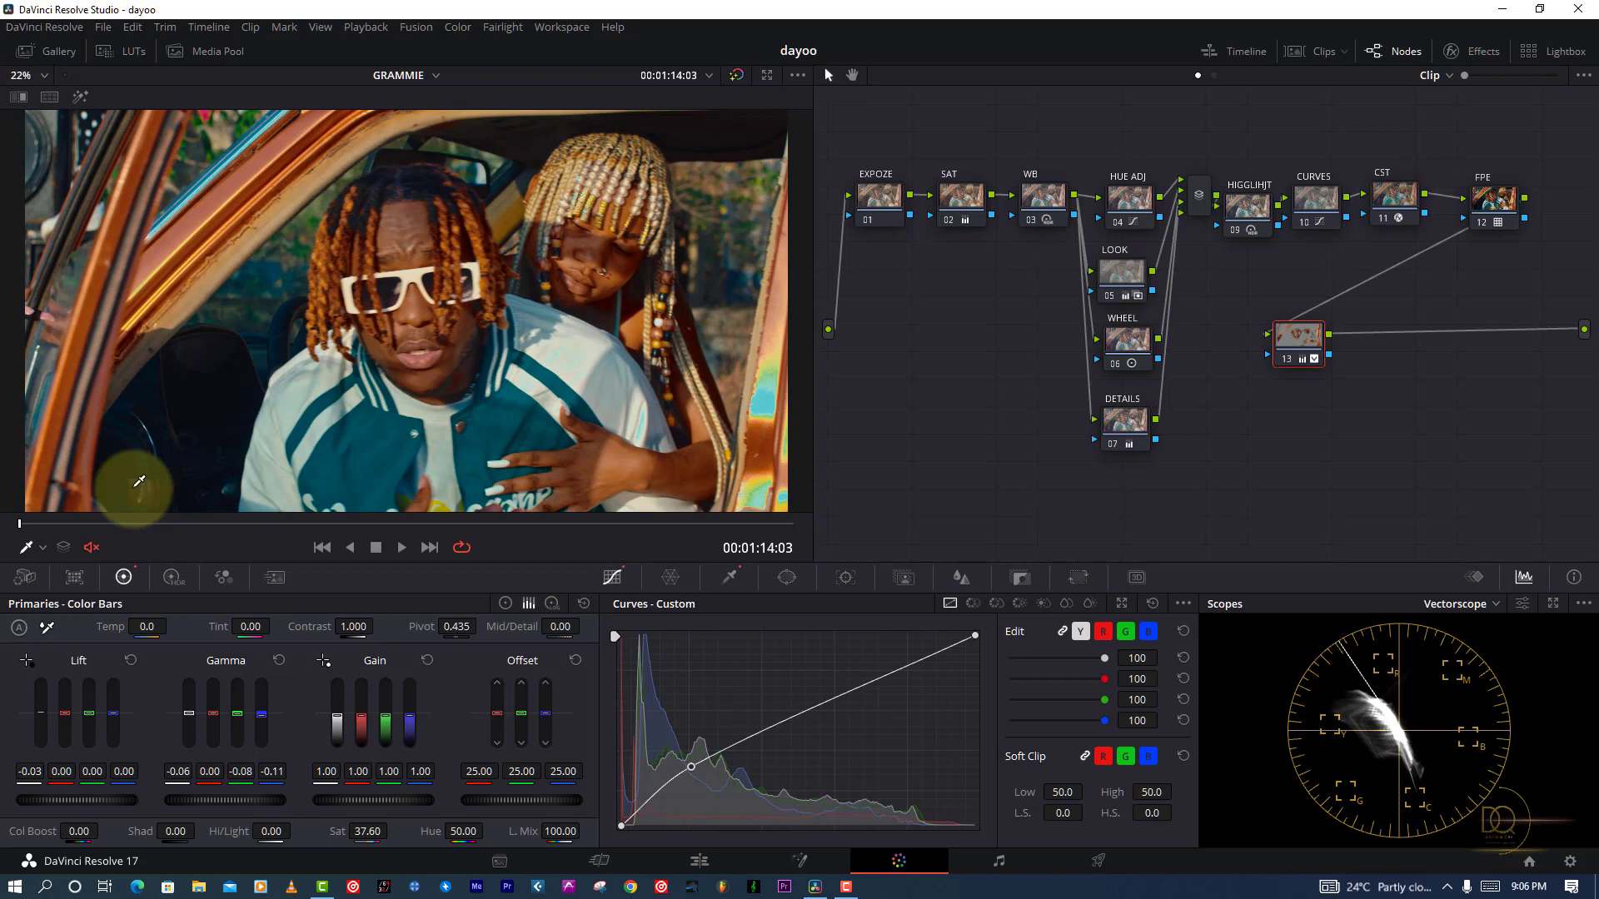
Step: Apply clip 44's grade to clip 42 and disable its WB node, checking the look against clip 44
{"action": "left_click", "coordinate": [1314, 51]}
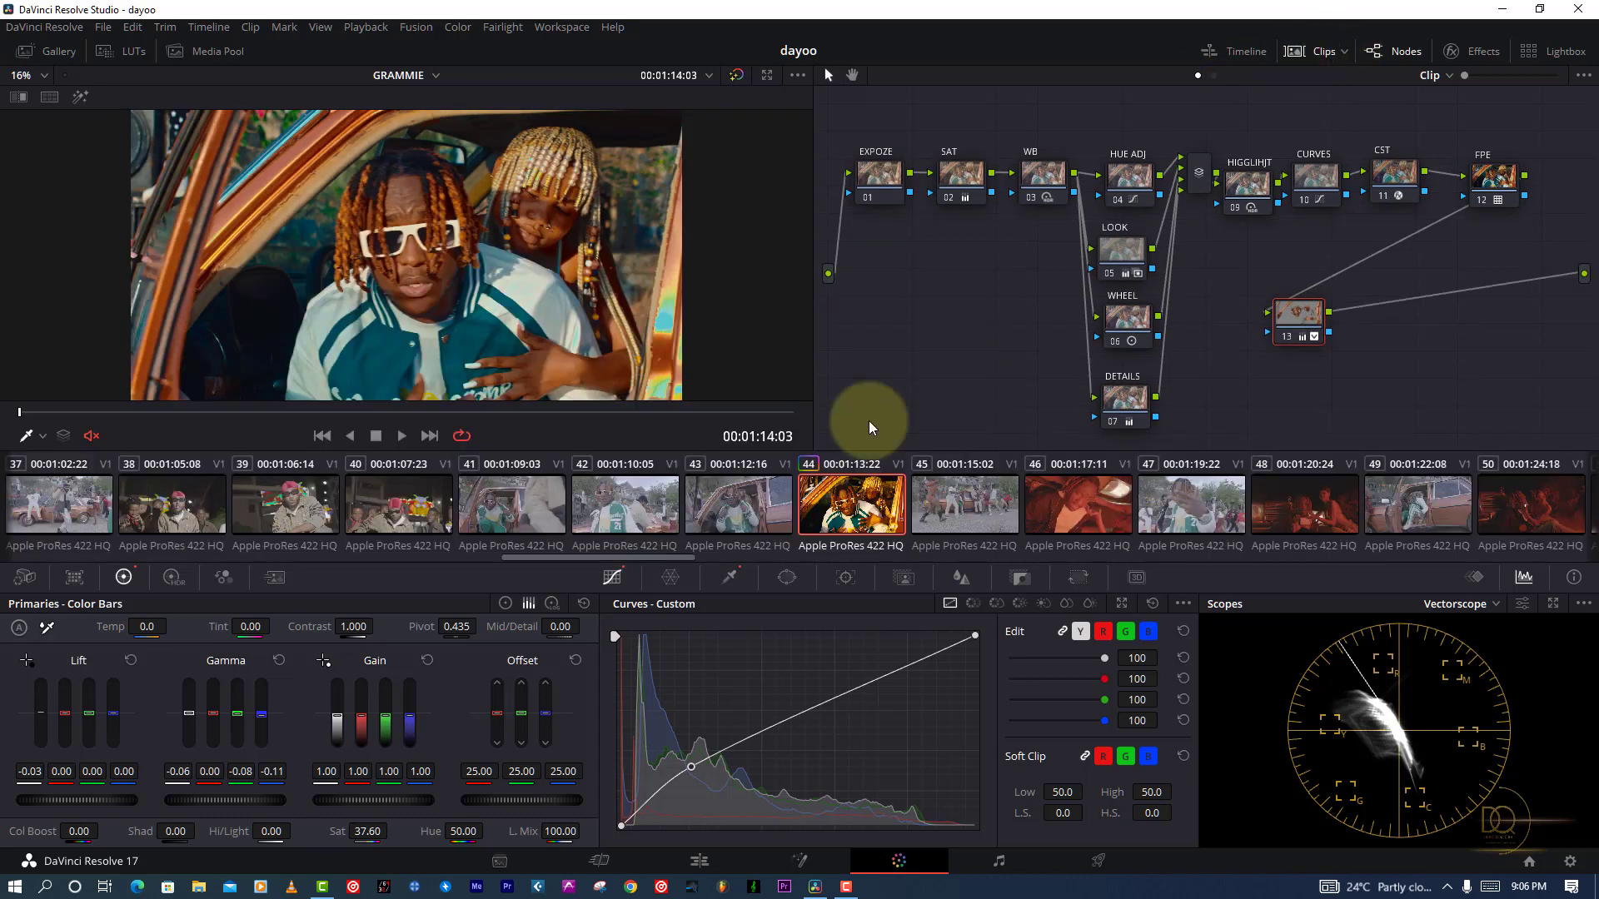
{"action": "left_click", "coordinate": [638, 523]}
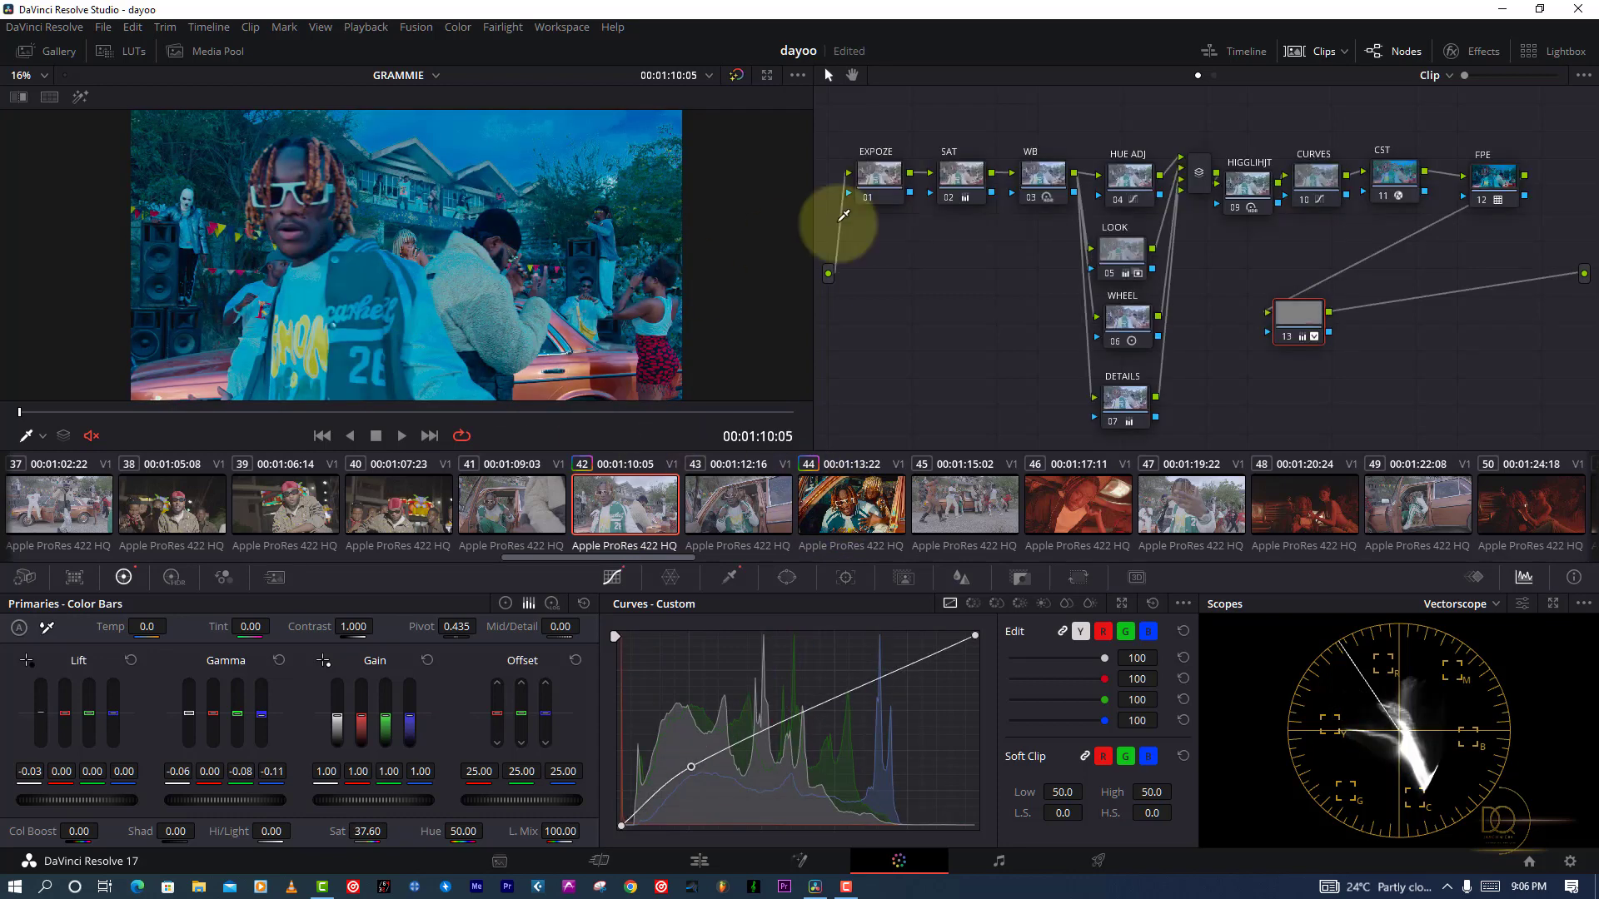
{"action": "left_click", "coordinate": [1030, 198]}
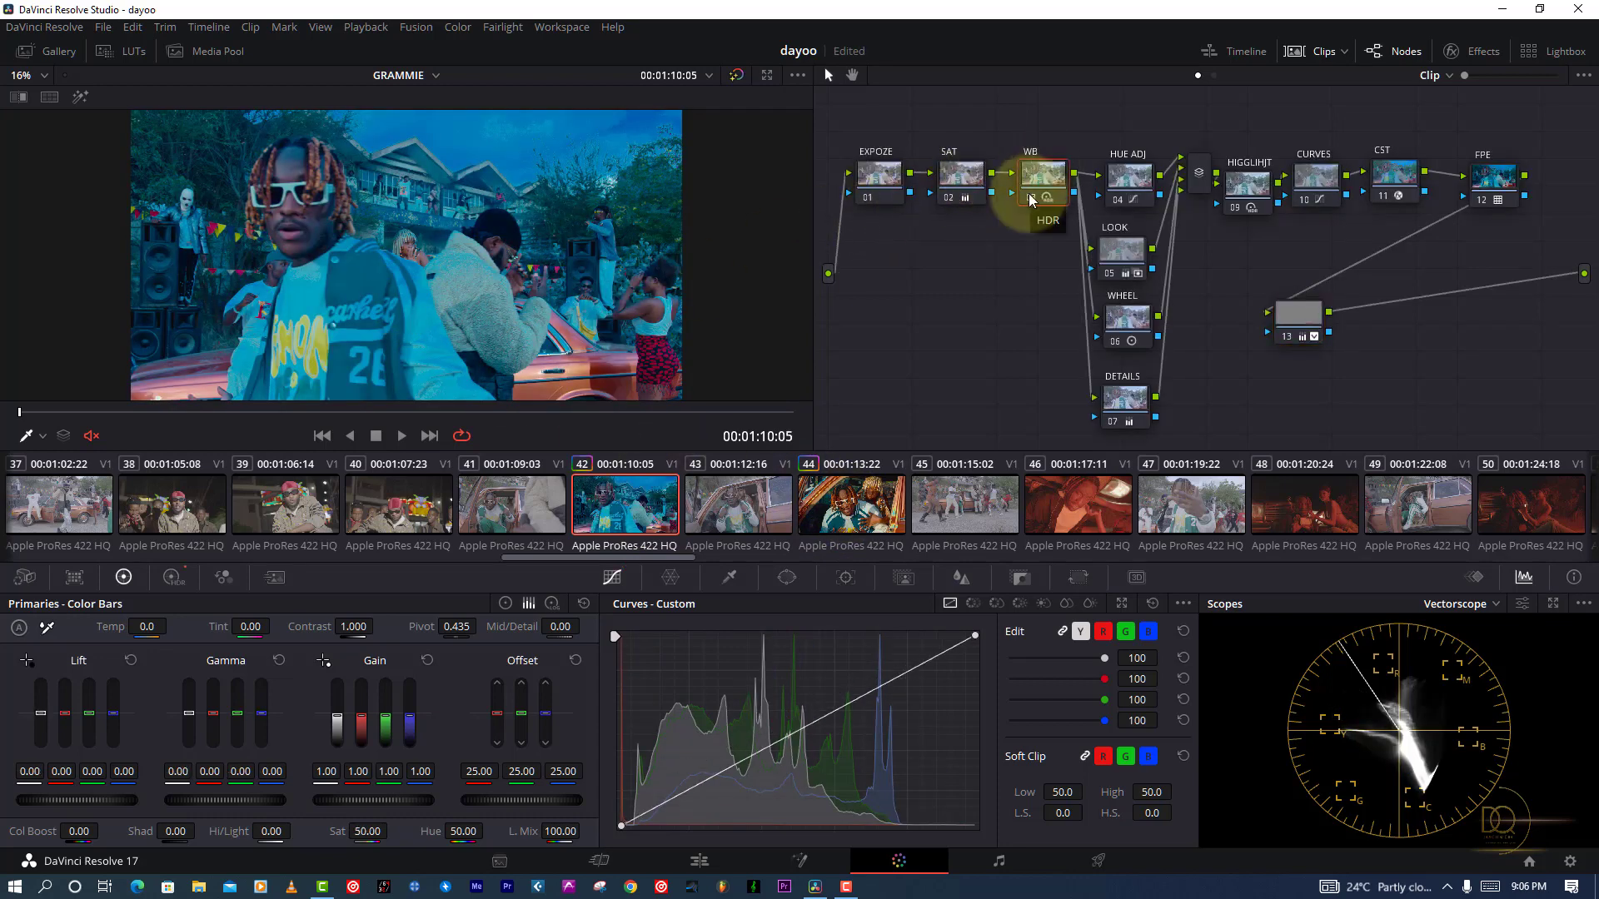
{"action": "left_click", "coordinate": [1031, 198]}
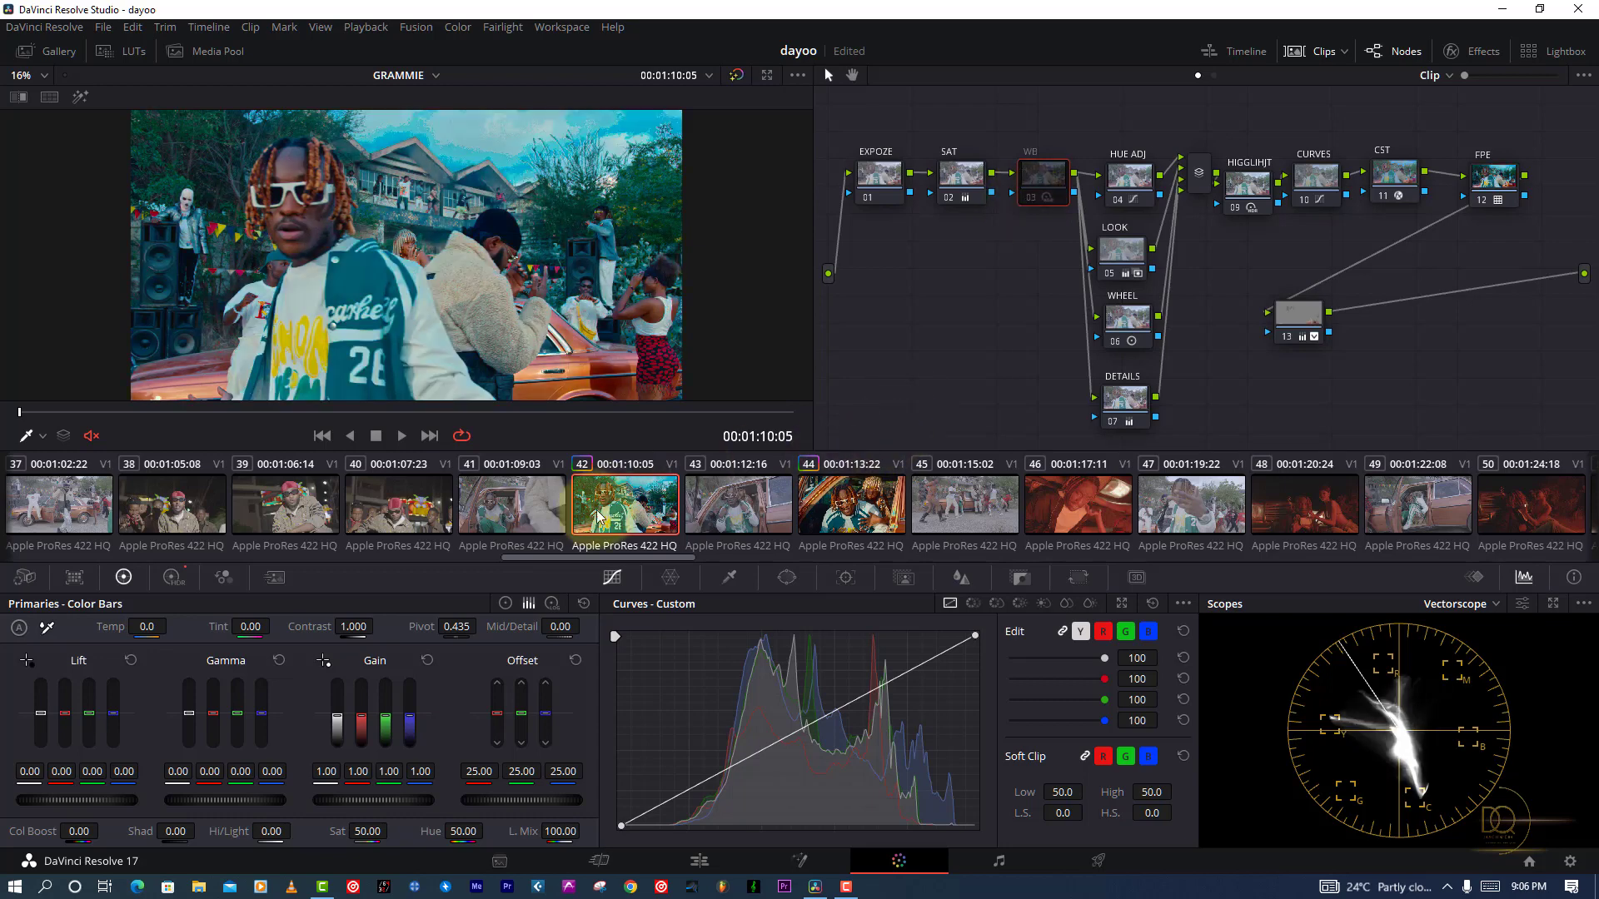
{"action": "left_click", "coordinate": [839, 506]}
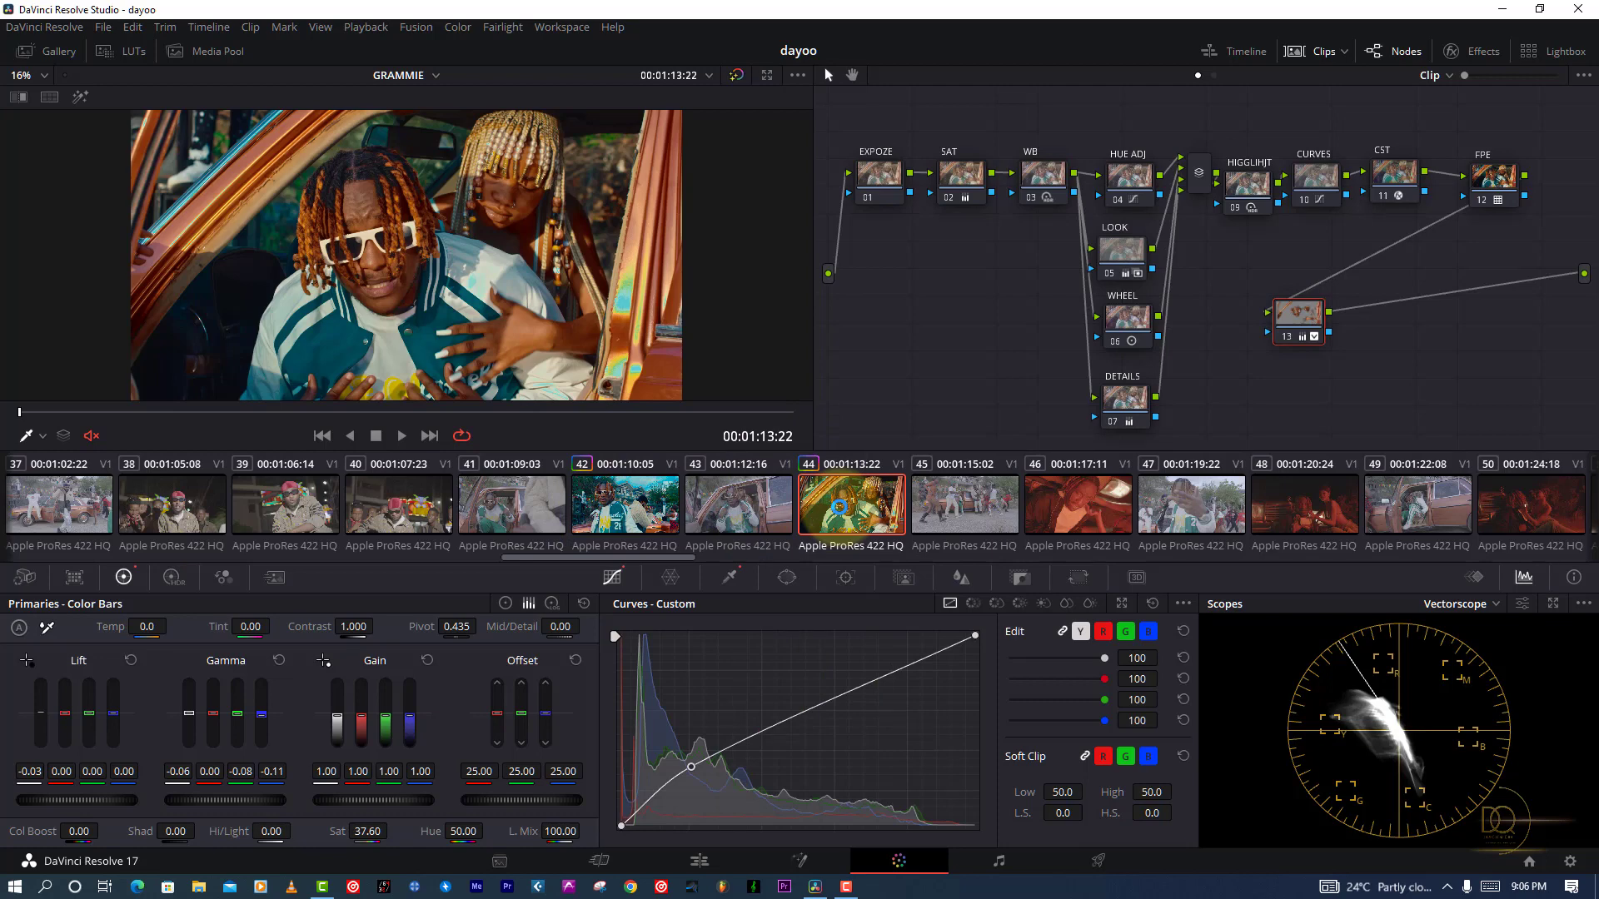
{"action": "left_click", "coordinate": [633, 505]}
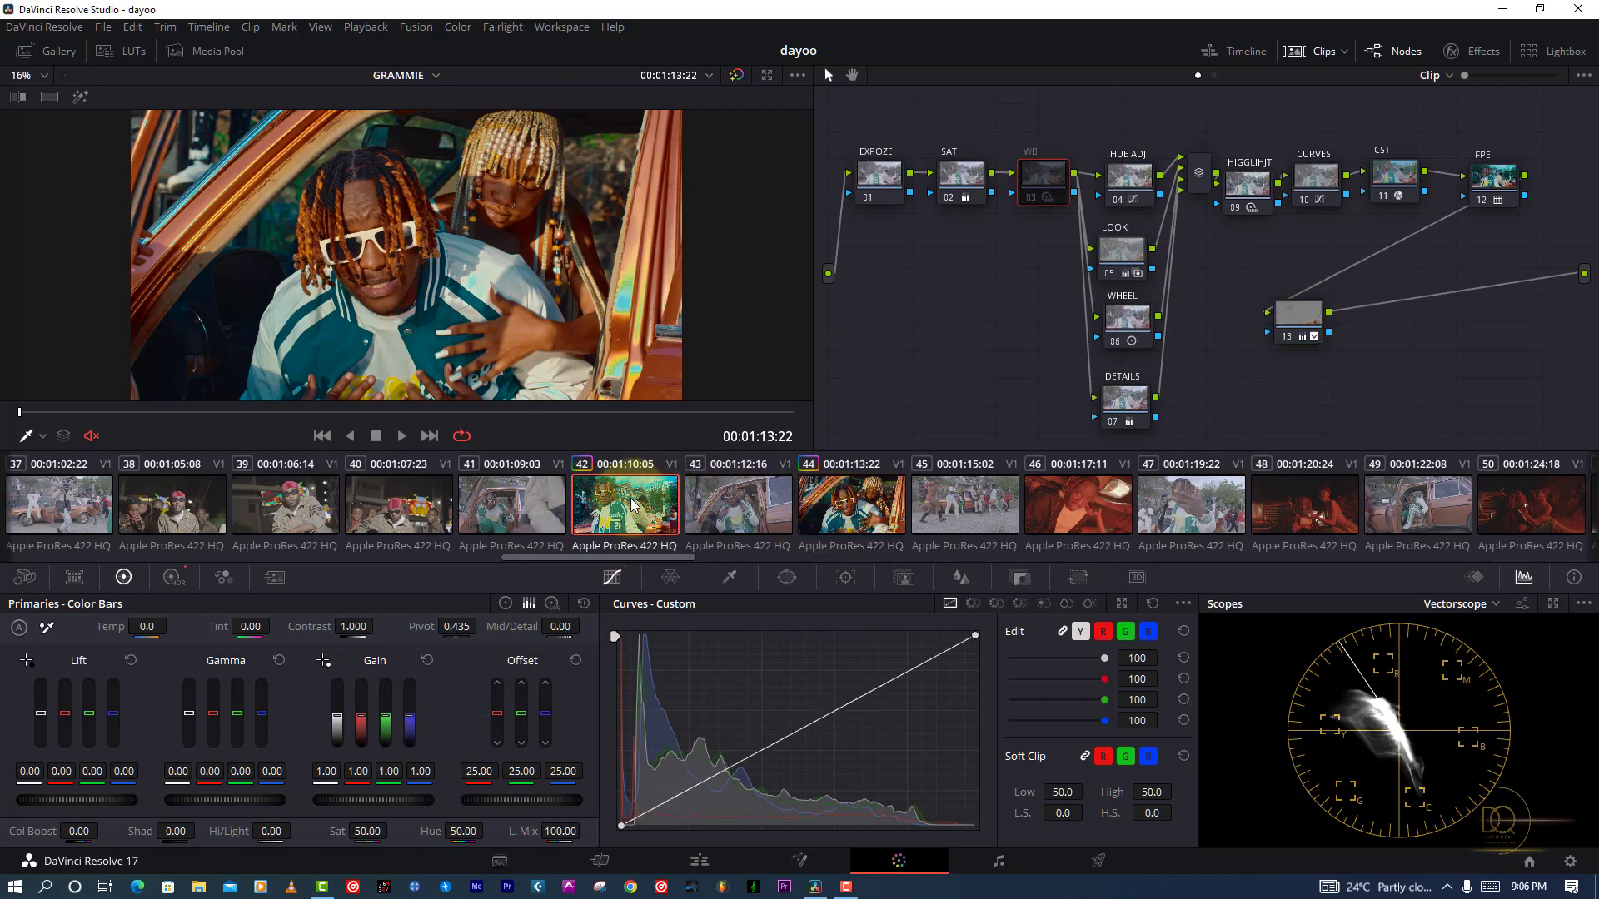